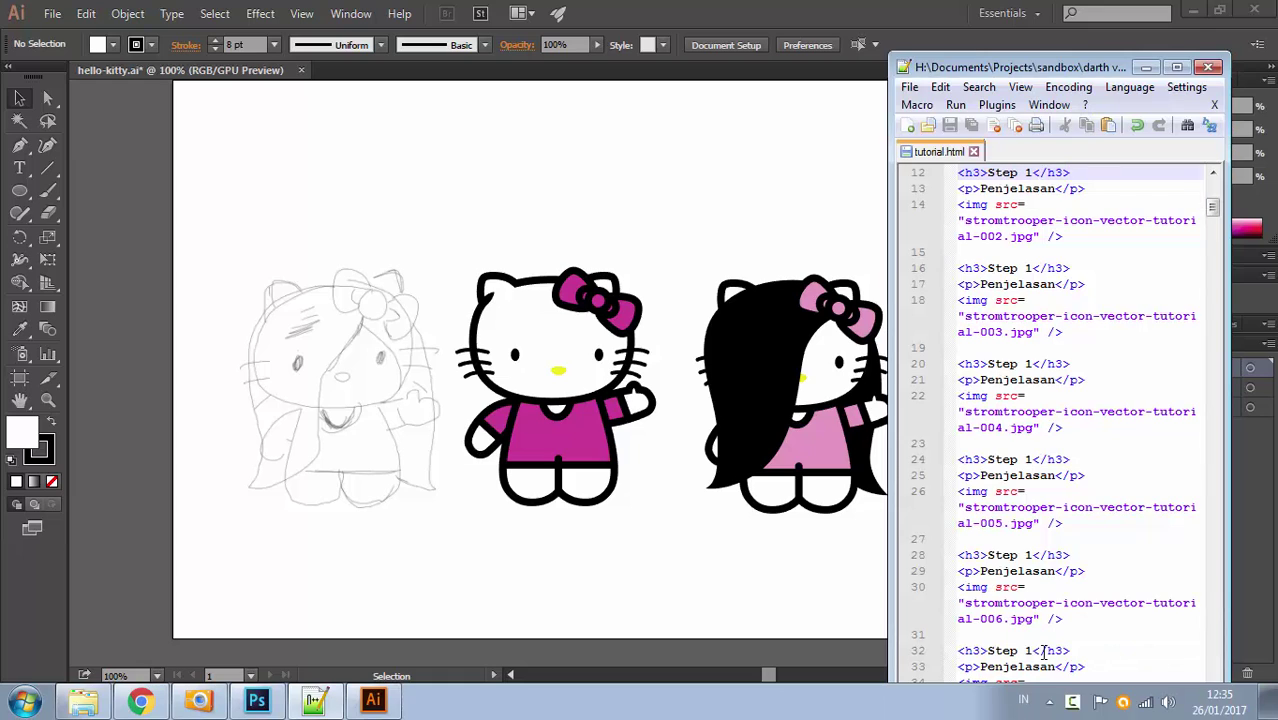
Switch to Chrome and search Google for "sadako kayako hello kity" in a new tab
{"action": "left_click", "coordinate": [1146, 67]}
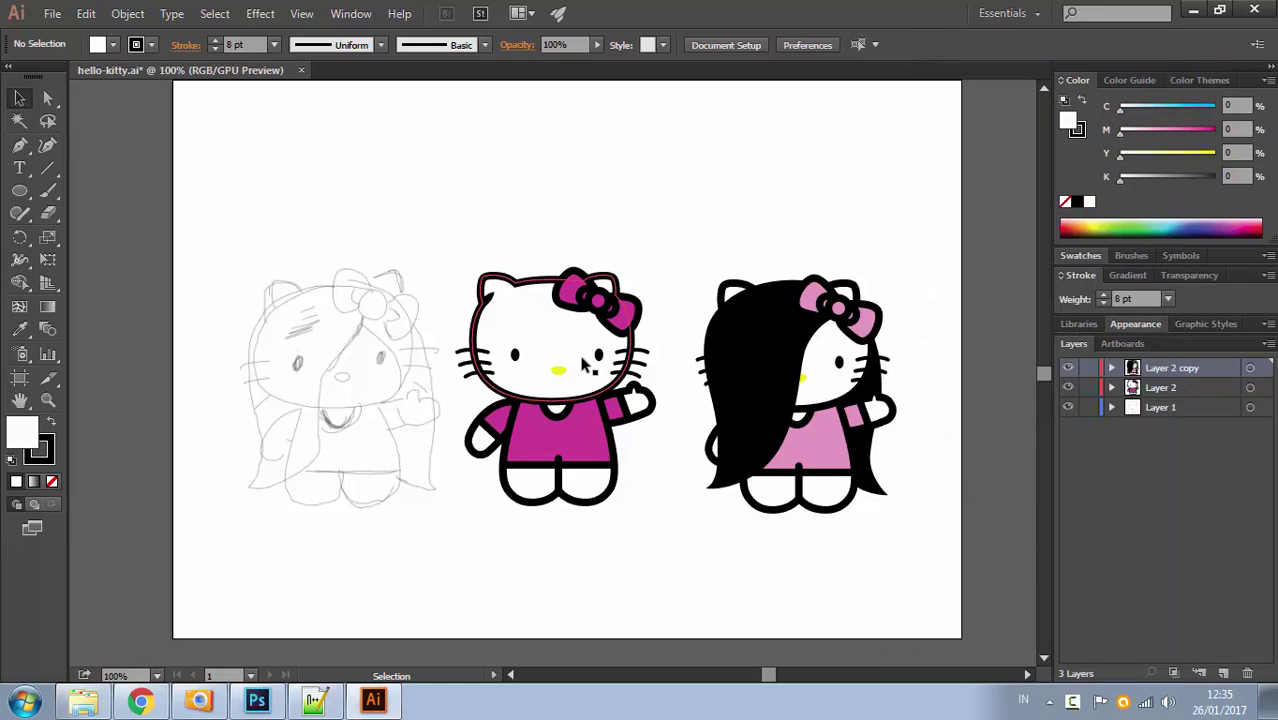
{"action": "left_click", "coordinate": [143, 701]}
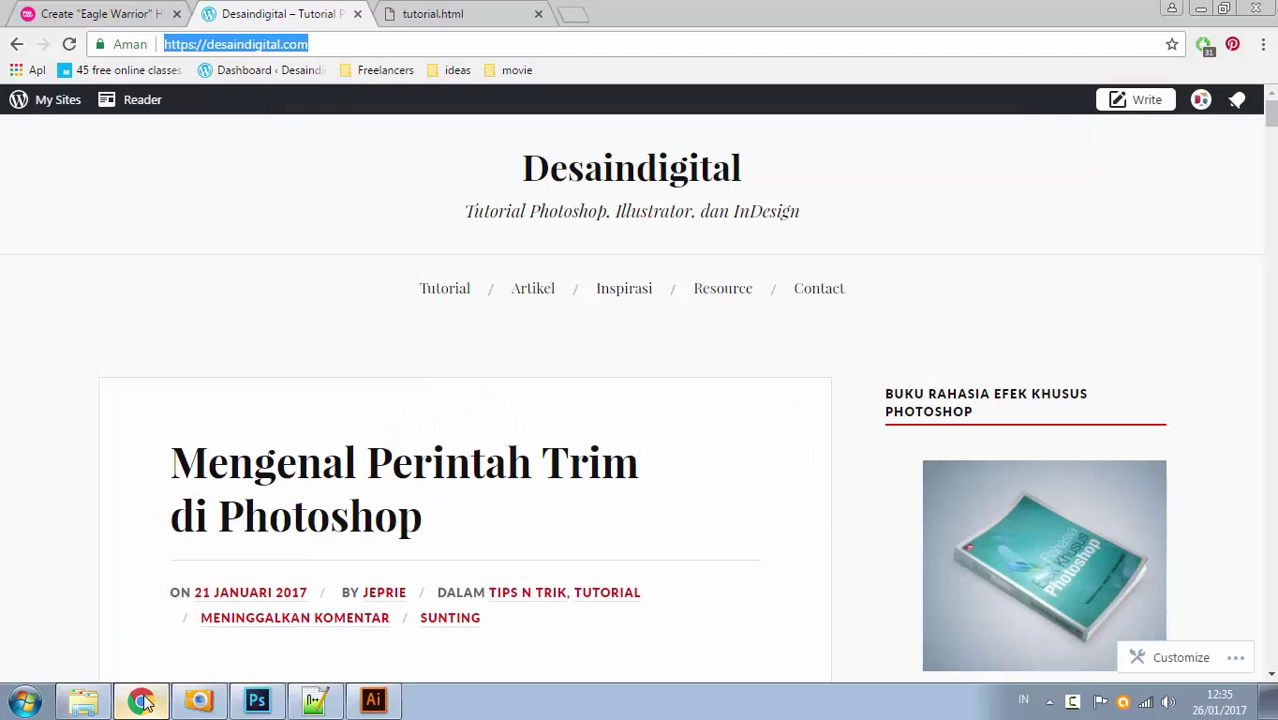
{"action": "left_click", "coordinate": [481, 22]}
{"action": "left_click", "coordinate": [572, 14]}
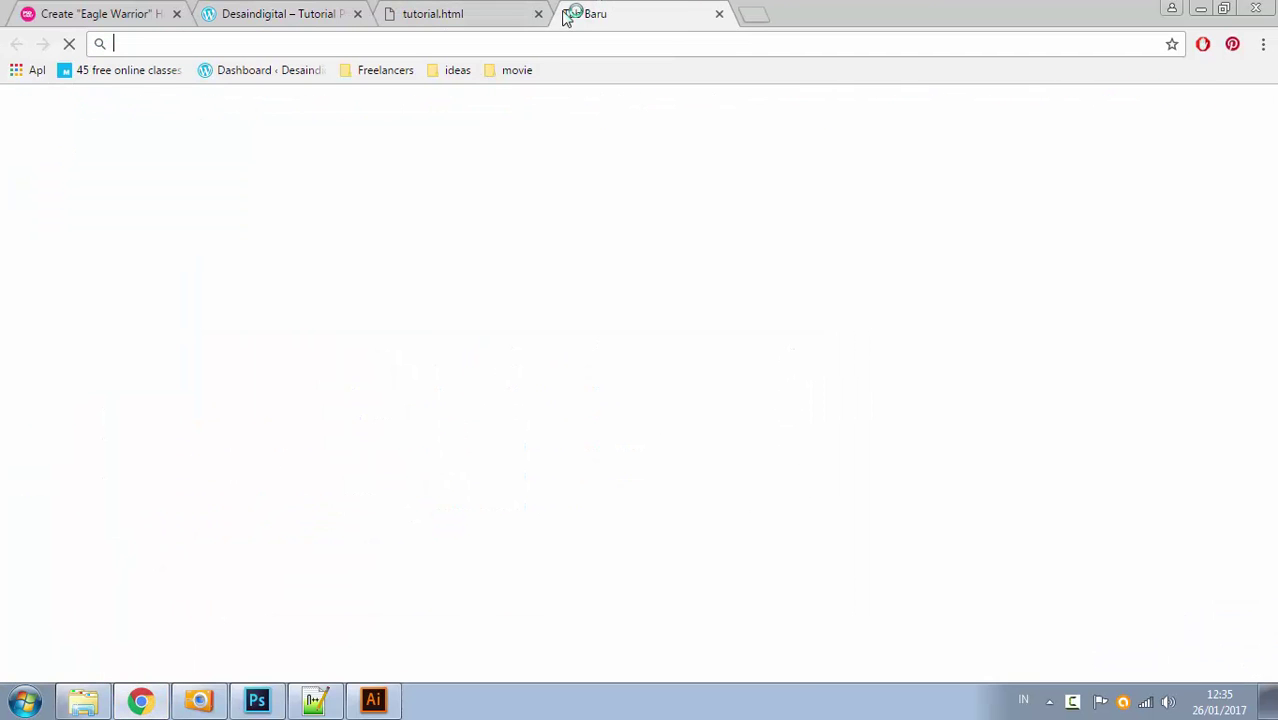
{"action": "type", "text": "a"}
{"action": "key", "text": "ctrl+a"}
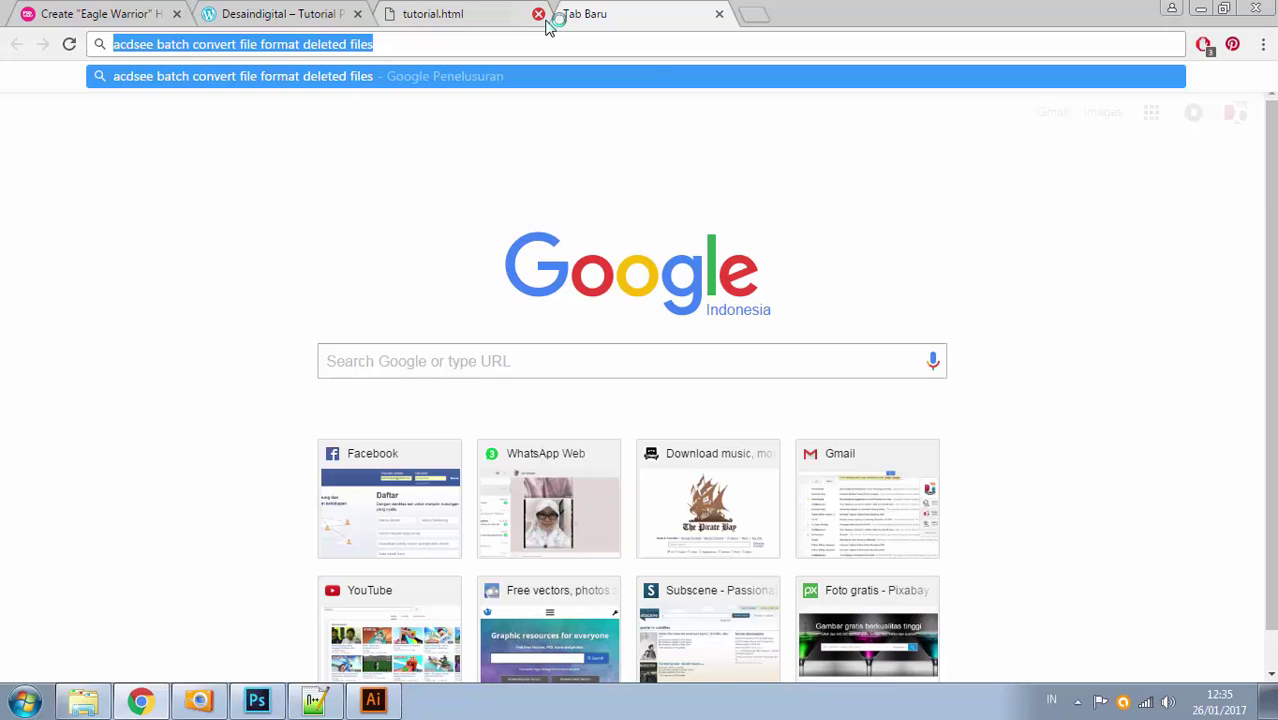
{"action": "type", "text": "sadako ka"}
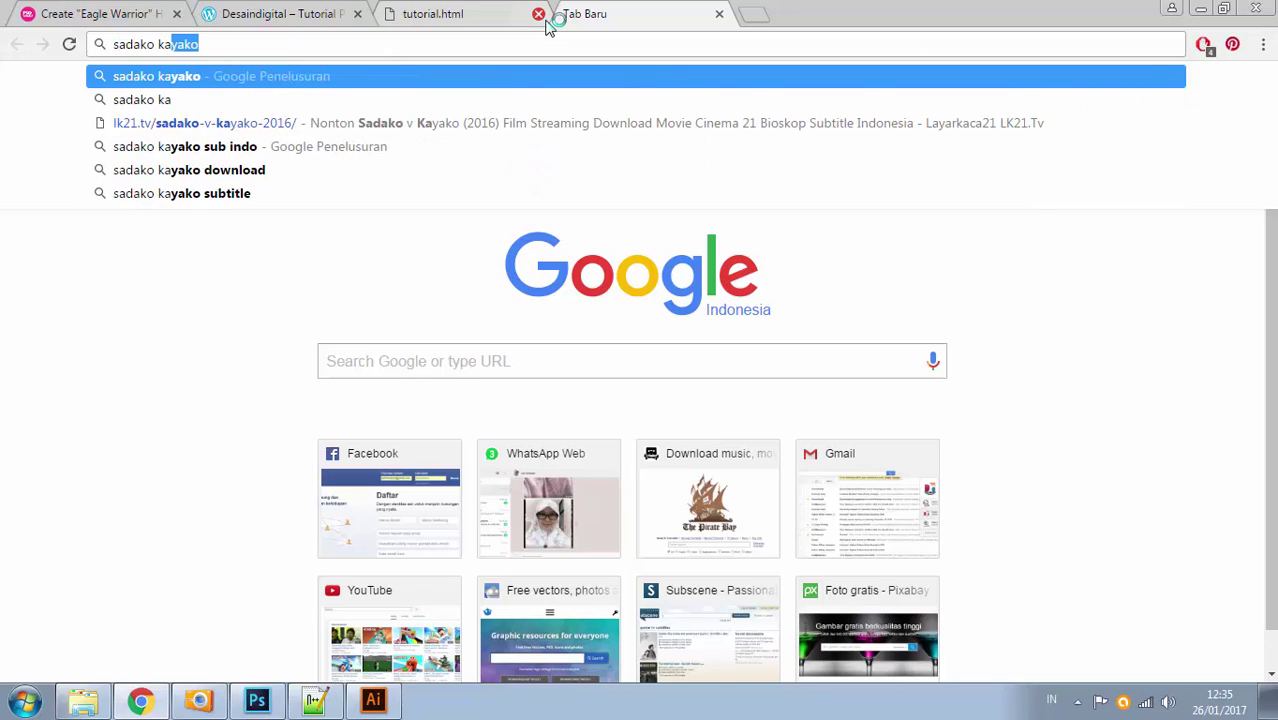
{"action": "type", "text": "yako he"}
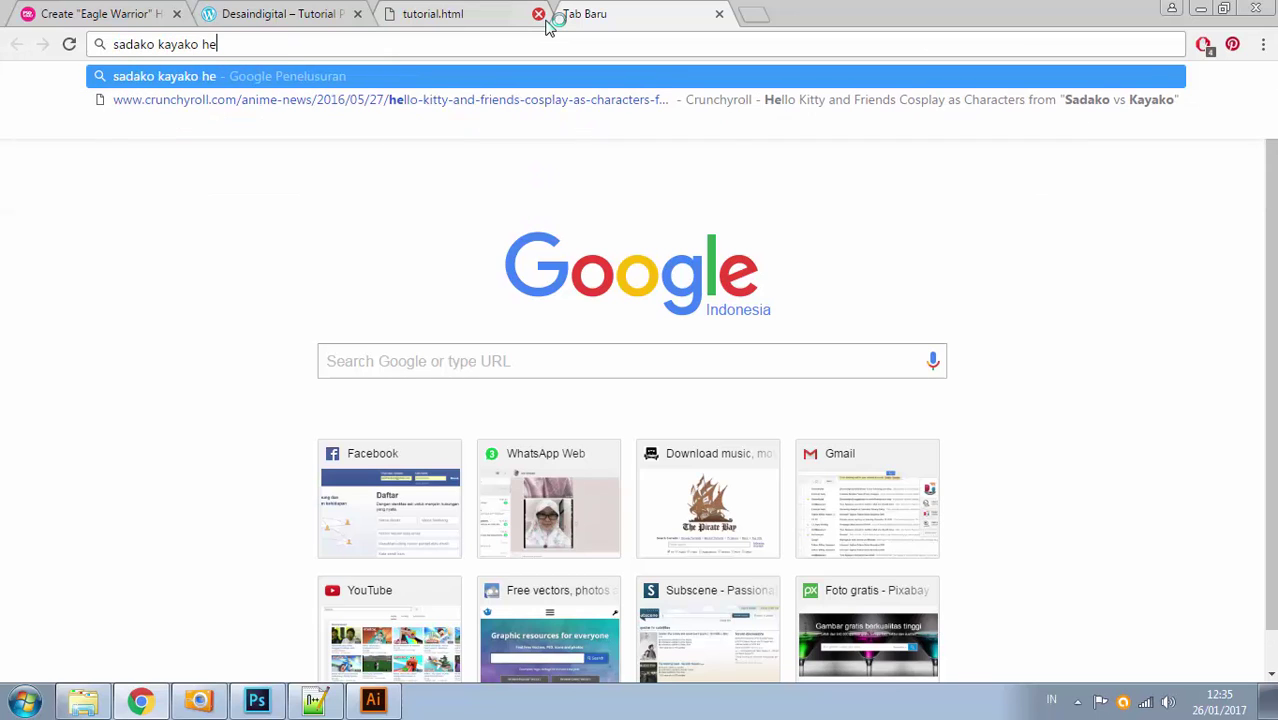
{"action": "type", "text": "llo kity"}
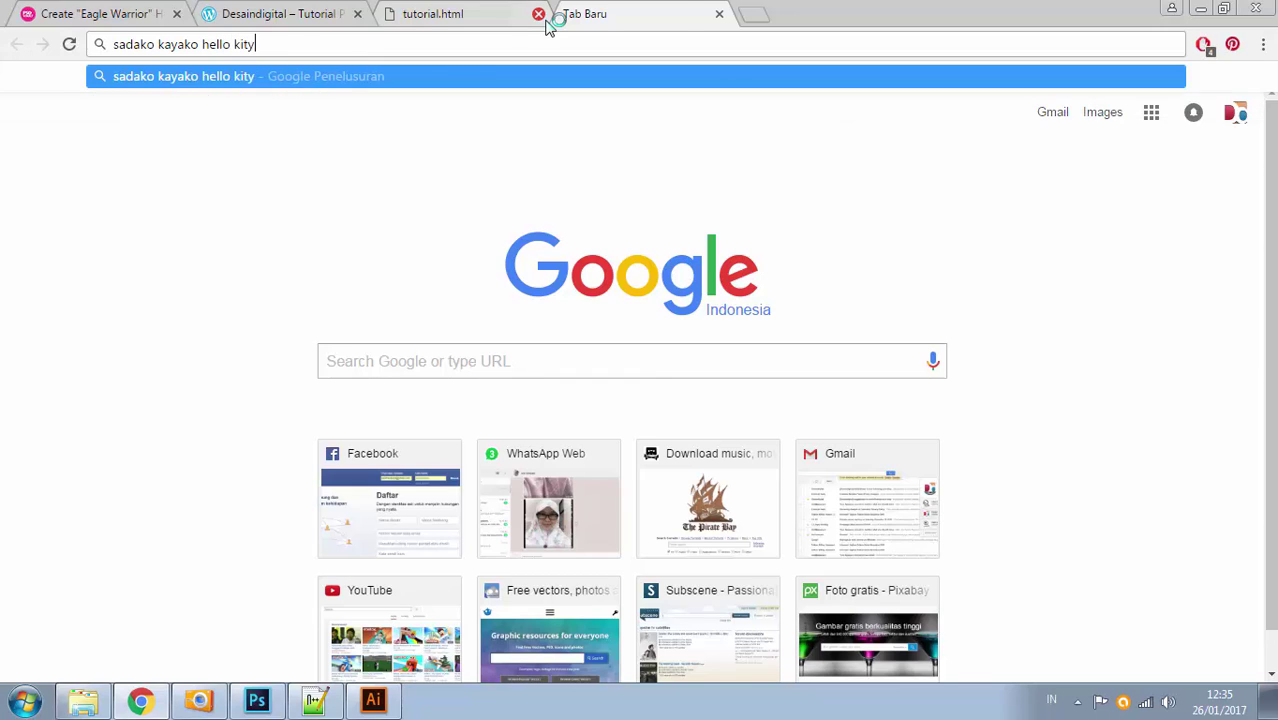
{"action": "key", "text": "Return"}
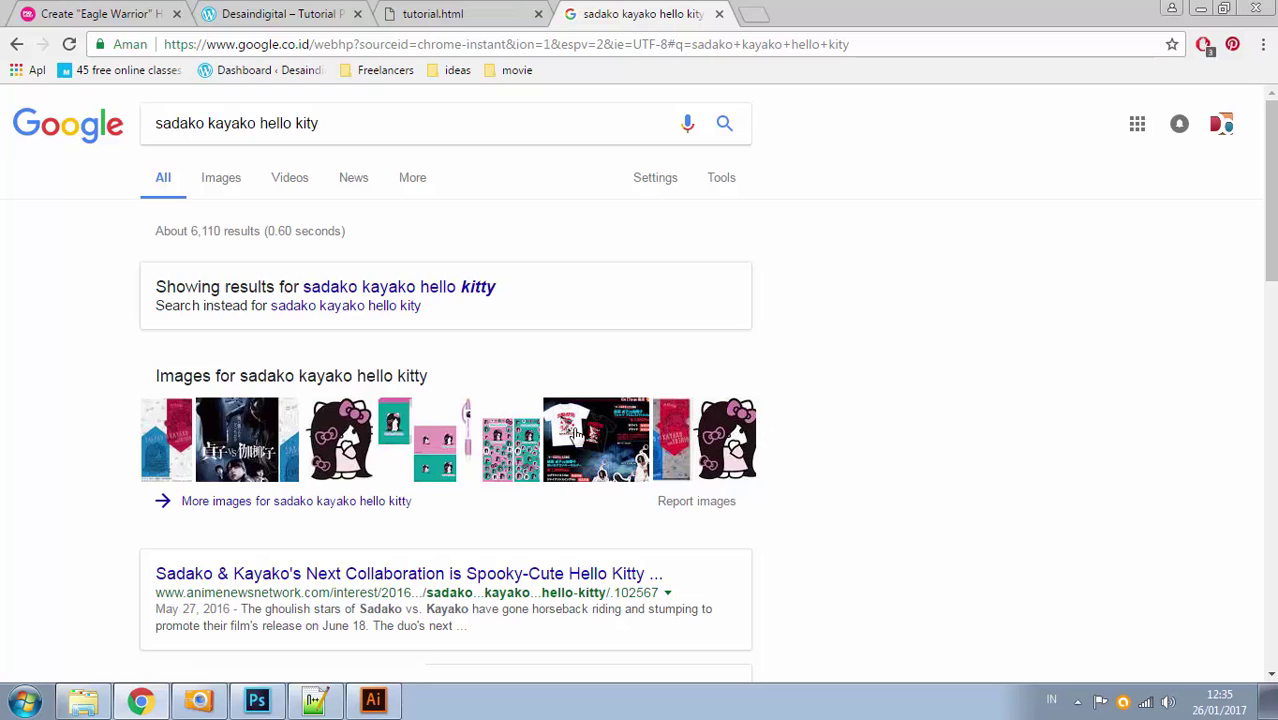
Switch to Illustrator, copy the Hello Kitty pencil sketch and create a new A4 portrait document in millimetres
{"action": "left_click", "coordinate": [373, 700]}
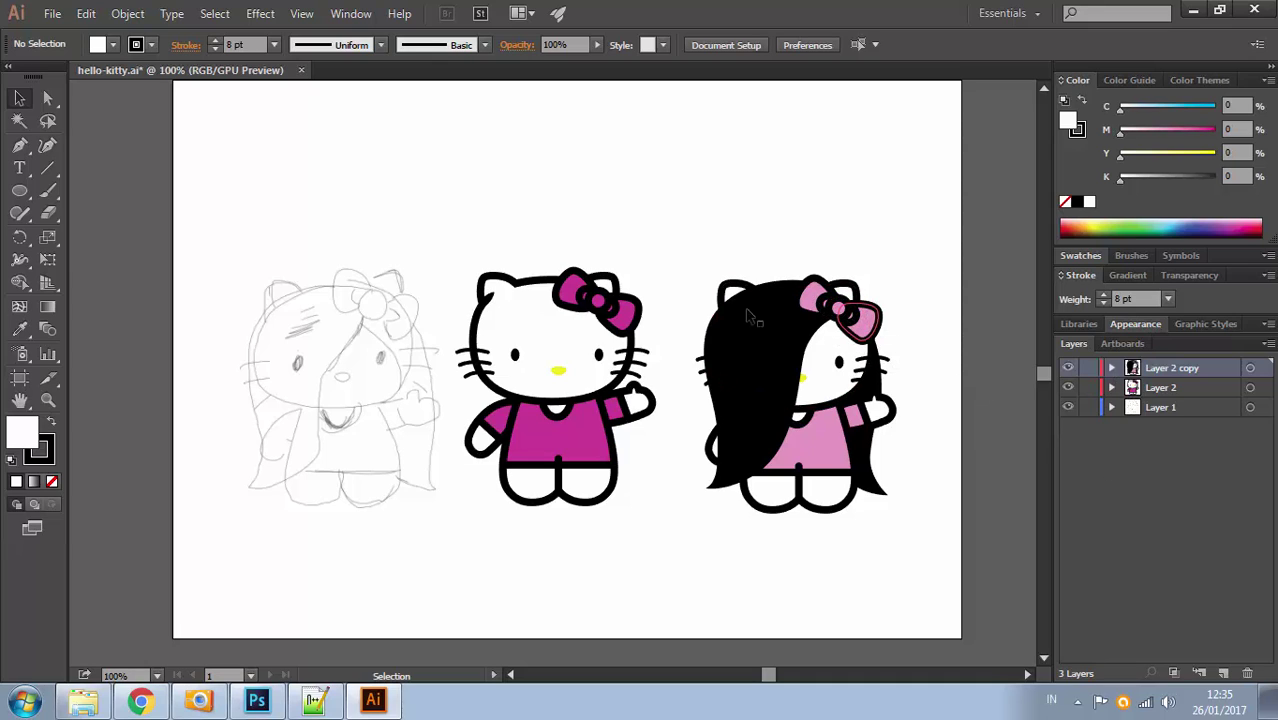
{"action": "left_click", "coordinate": [422, 305]}
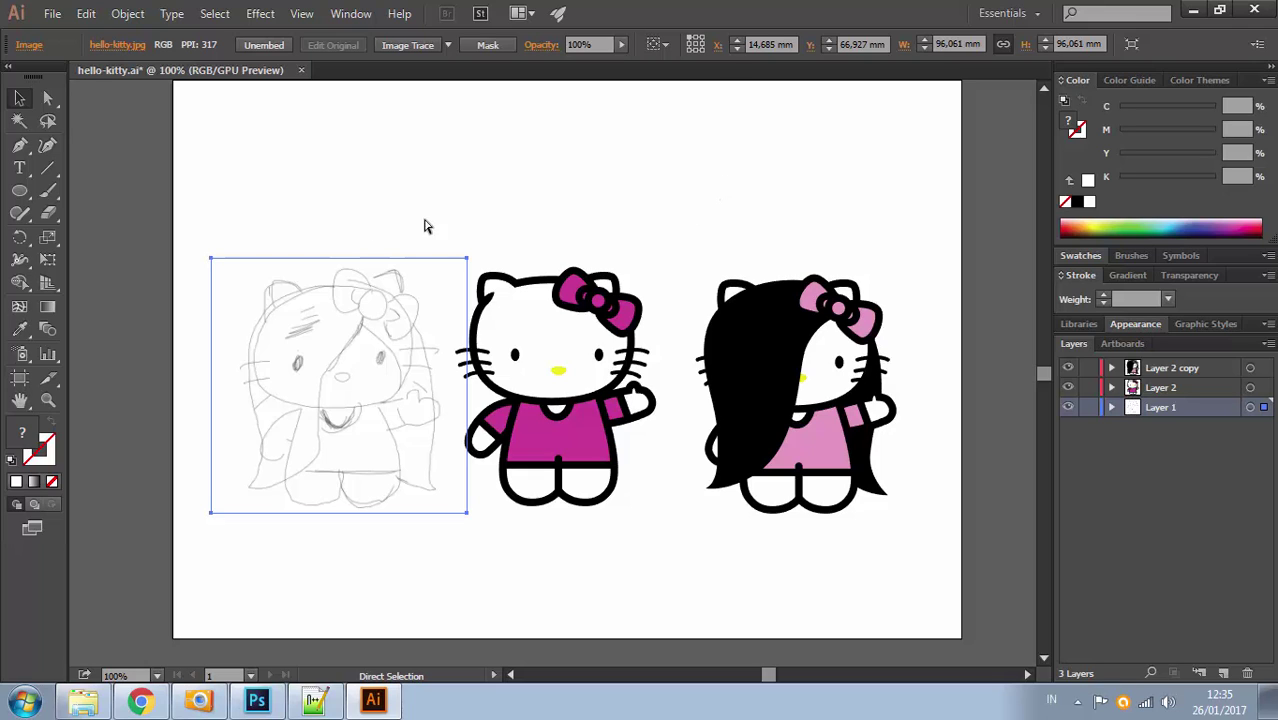
{"action": "key", "text": "ctrl+n"}
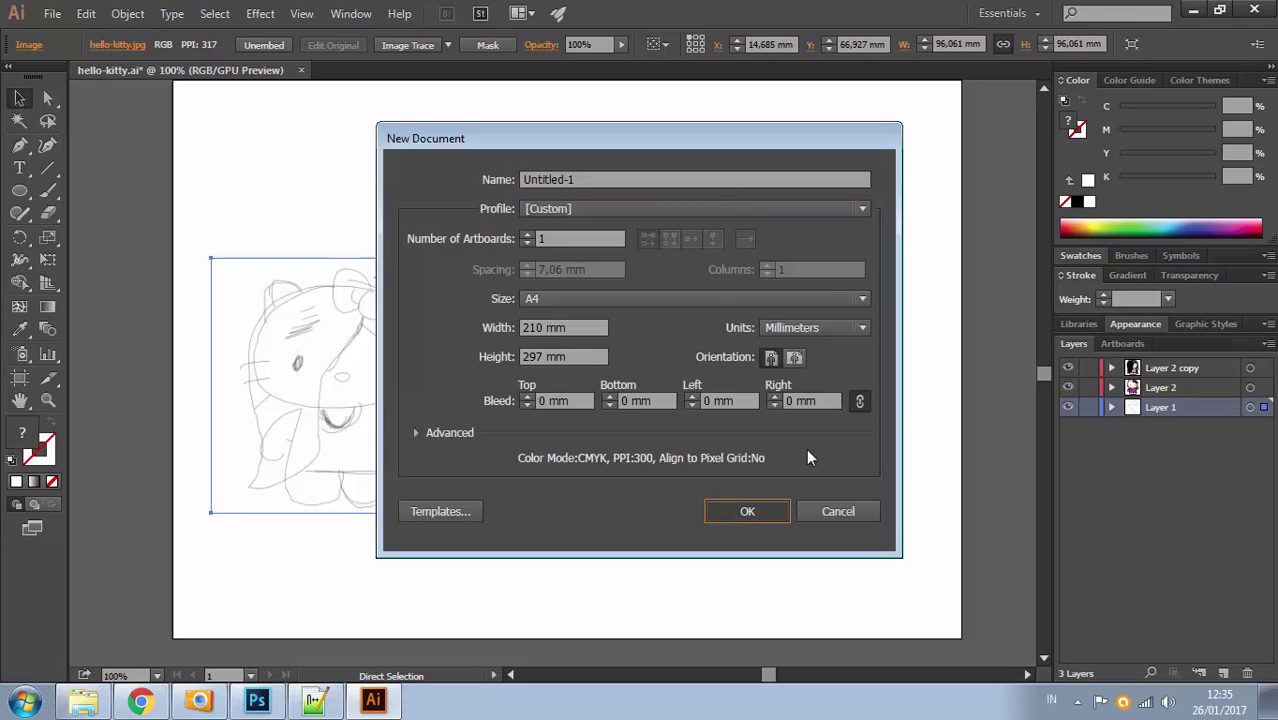
{"action": "key", "text": "Return"}
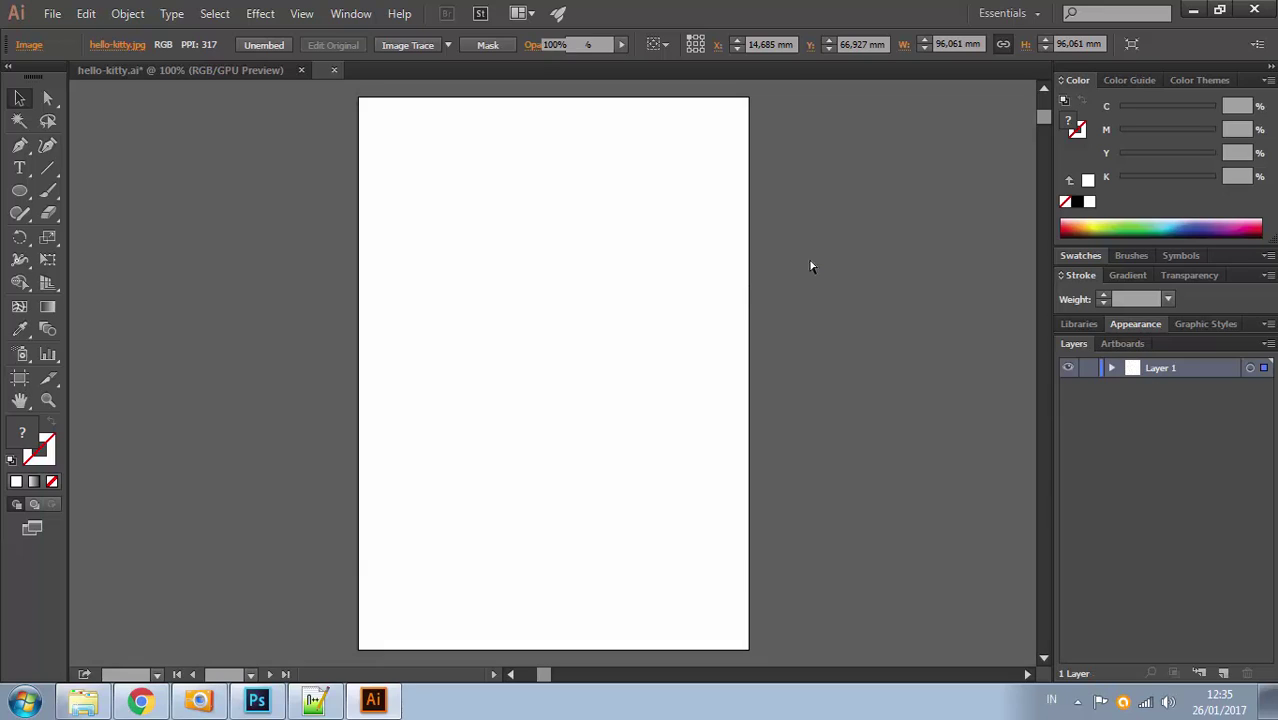
Paste the sketch into the new document, enlarge it across most of the artboard's width and lock its layer
{"action": "key", "text": "ctrl+v"}
{"action": "mouse_move", "coordinate": [626, 280]}
{"action": "left_mouse_down"}
{"action": "mouse_move", "coordinate": [655, 278]}
{"action": "mouse_move", "coordinate": [735, 172]}
{"action": "mouse_move", "coordinate": [737, 189]}
{"action": "mouse_move", "coordinate": [746, 178]}
{"action": "left_mouse_up"}
{"action": "left_click", "coordinate": [868, 284]}
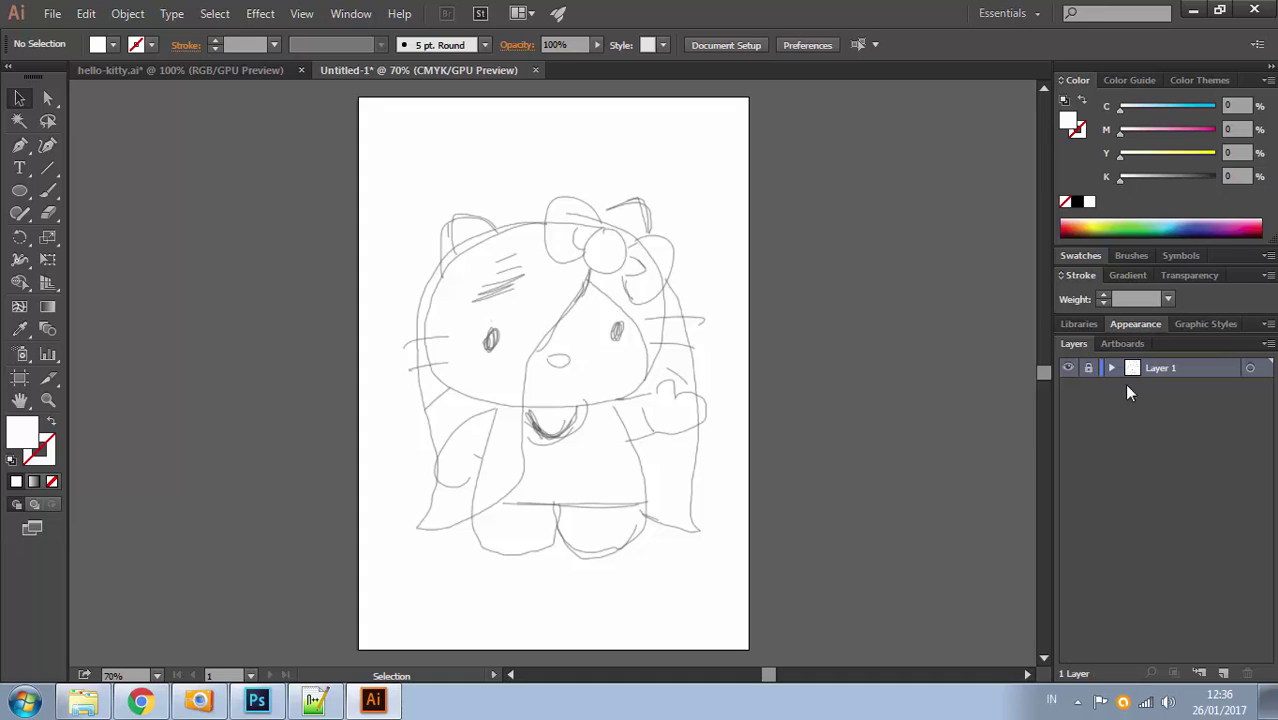
{"action": "double_click", "coordinate": [1229, 370]}
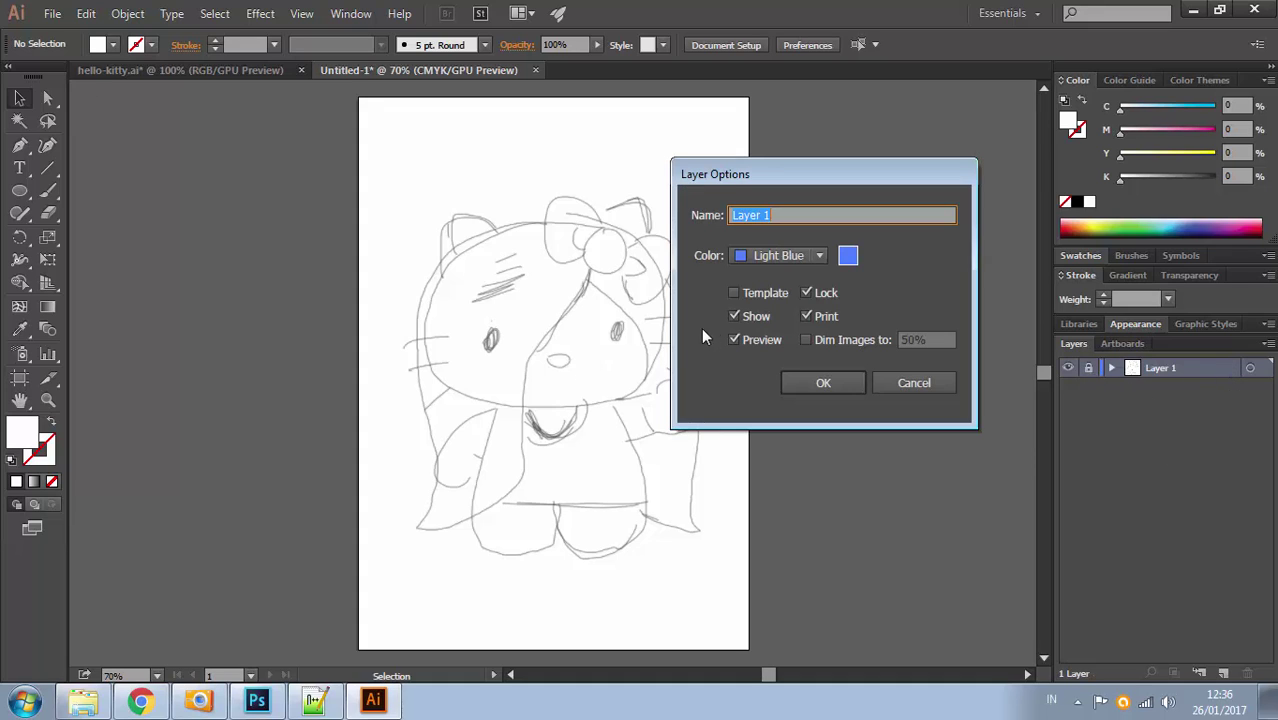
{"action": "left_click", "coordinate": [766, 292]}
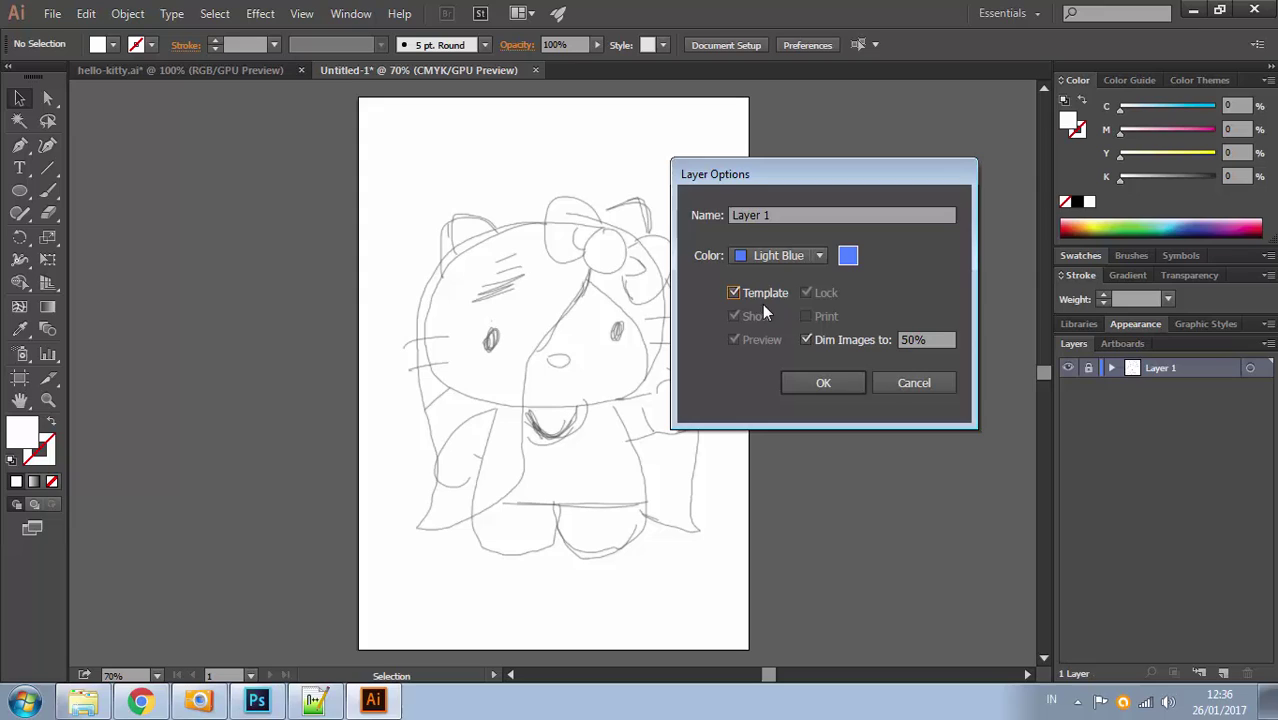
{"action": "left_click", "coordinate": [914, 382]}
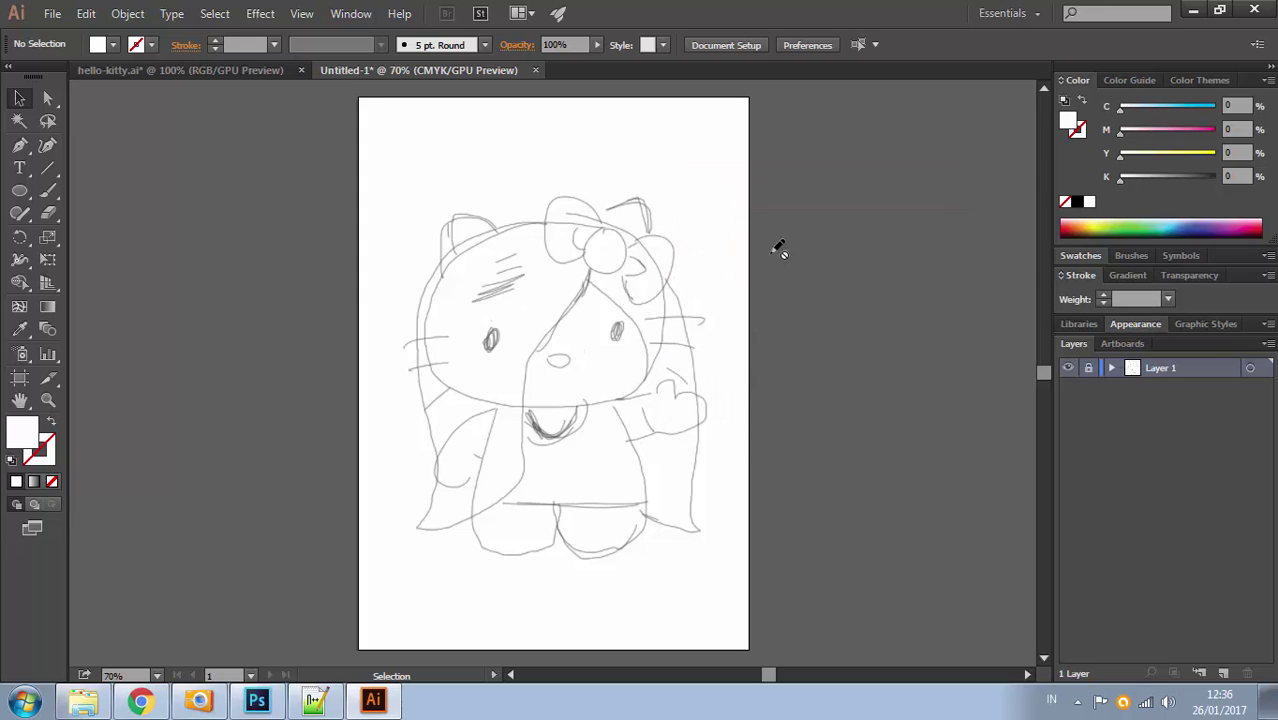
Add a new layer above the locked sketch and trace the head on it as a closed curved Pen tool path
{"action": "left_click", "coordinate": [1220, 673]}
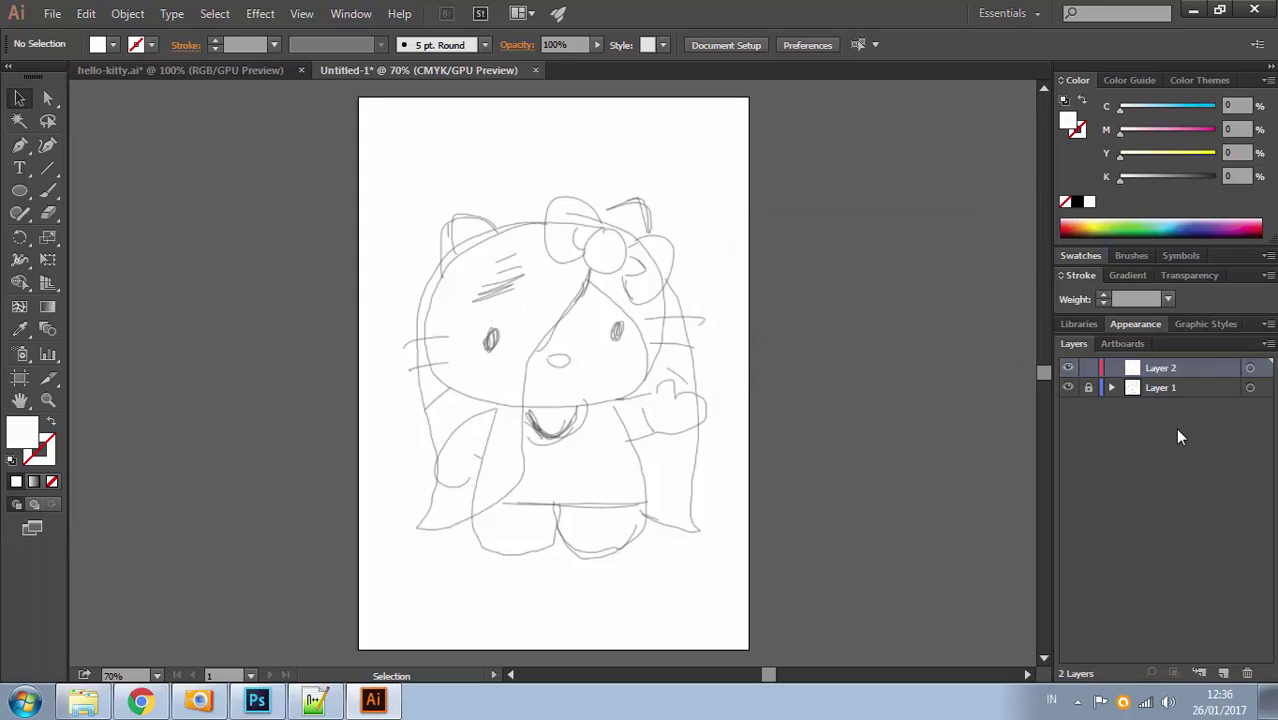
{"action": "left_click", "coordinate": [642, 264]}
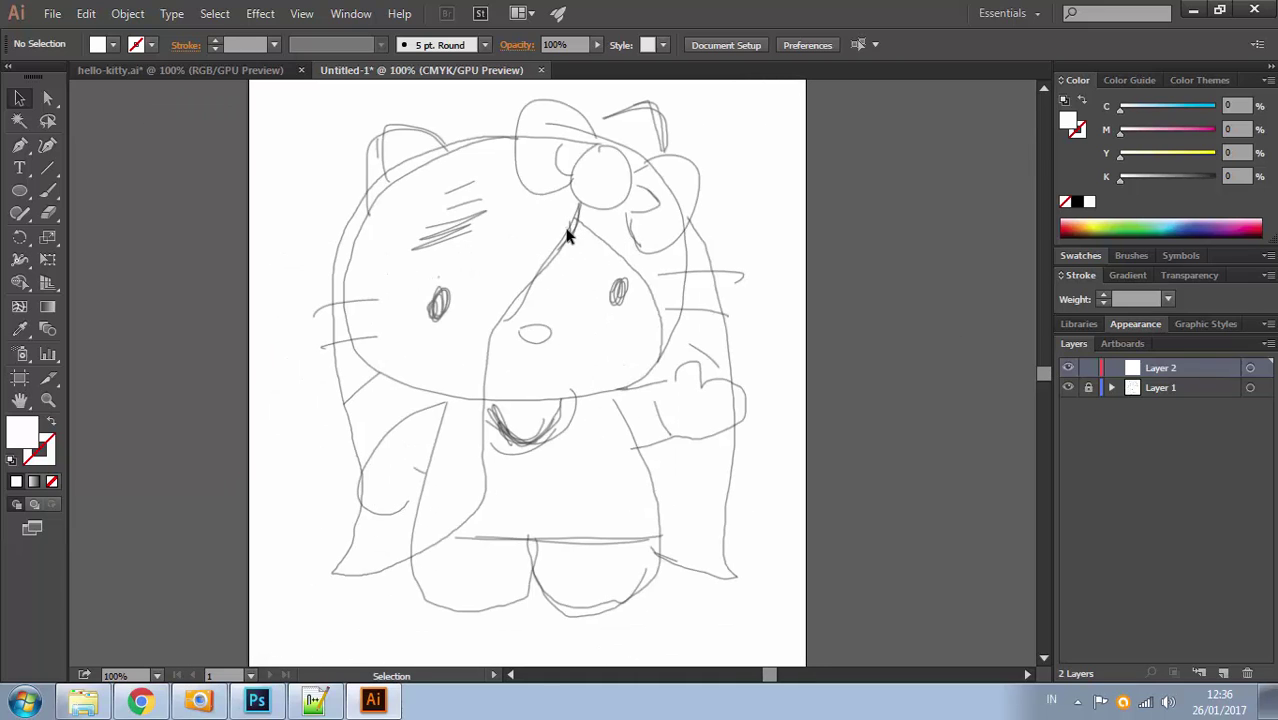
{"action": "left_click_drag", "start_coordinate": [19, 145], "coordinate": [137, 152]}
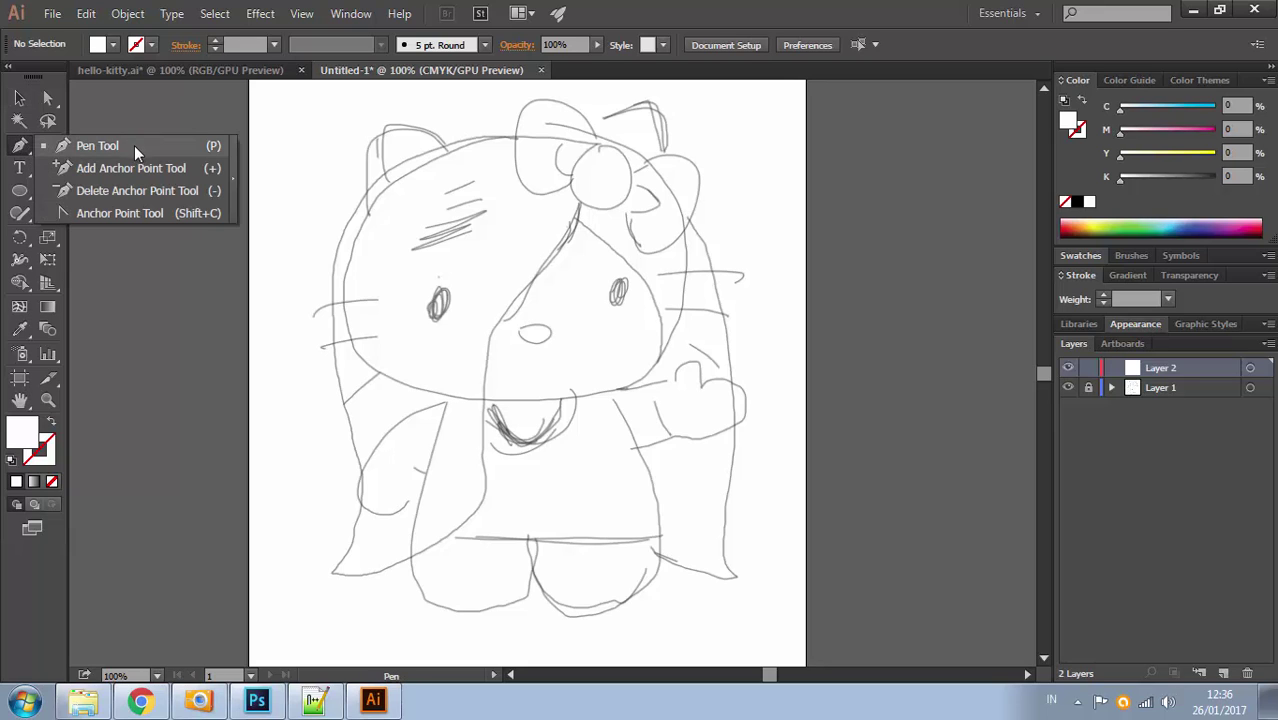
{"action": "left_click", "coordinate": [672, 17]}
{"action": "left_click_drag", "start_coordinate": [510, 136], "coordinate": [577, 136]}
{"action": "left_click_drag", "start_coordinate": [686, 243], "coordinate": [686, 326]}
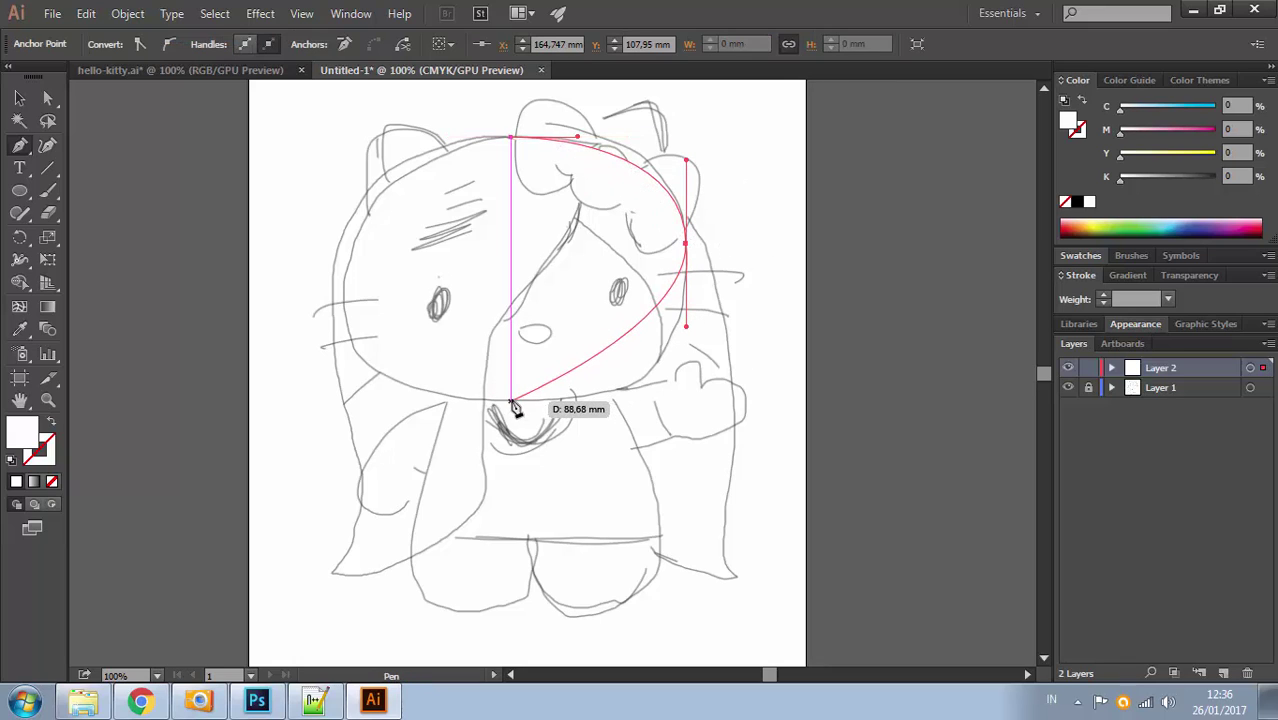
{"action": "left_click_drag", "start_coordinate": [510, 399], "coordinate": [365, 402]}
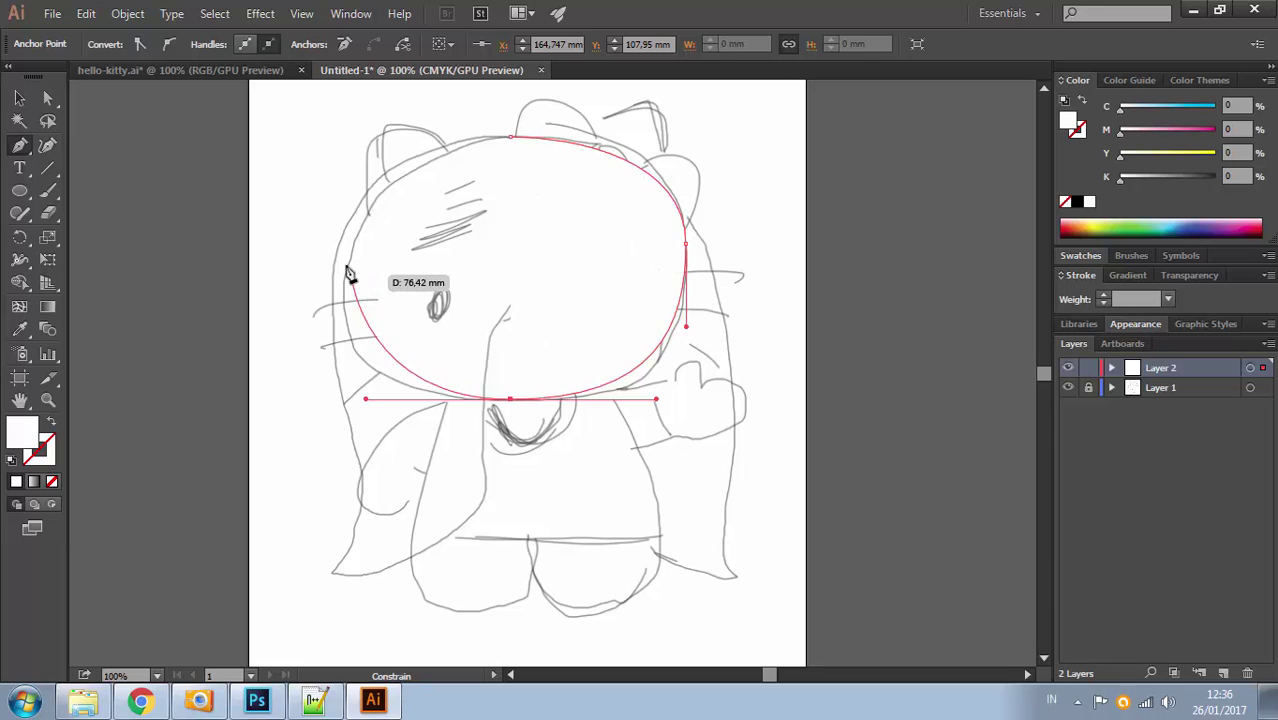
{"action": "left_click_drag", "start_coordinate": [345, 274], "coordinate": [347, 207]}
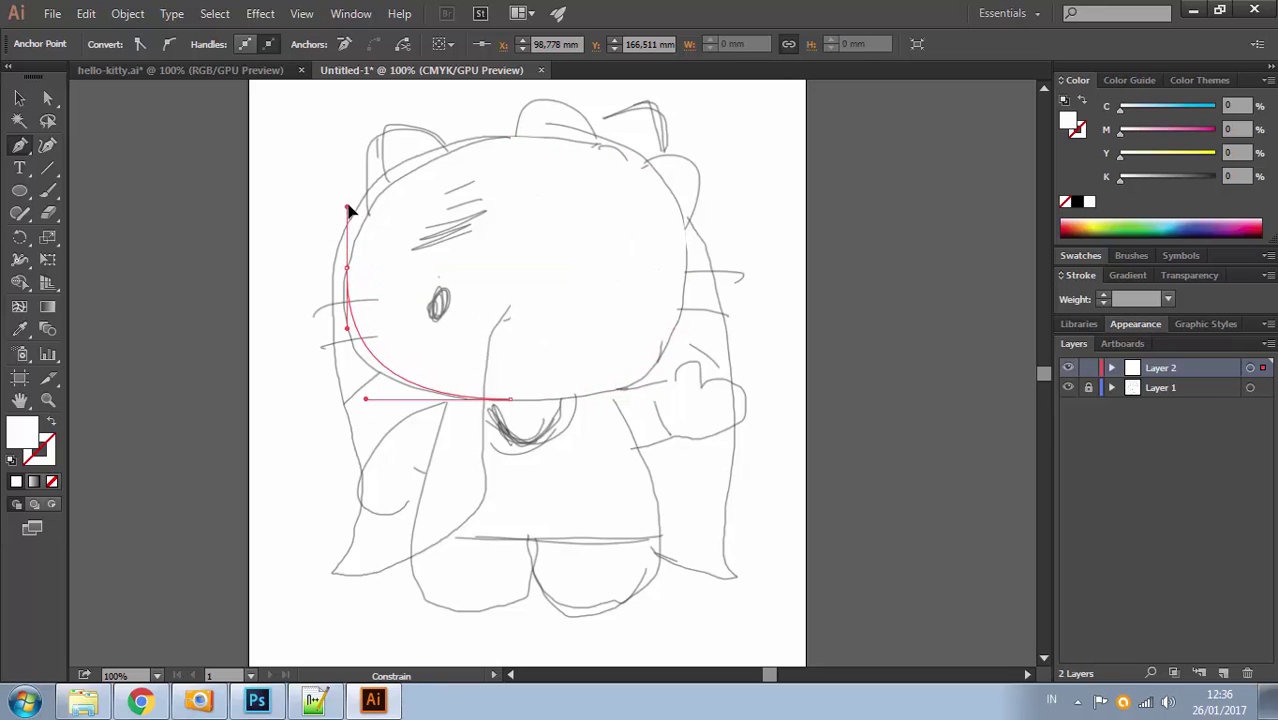
{"action": "left_click_drag", "start_coordinate": [511, 137], "coordinate": [575, 136]}
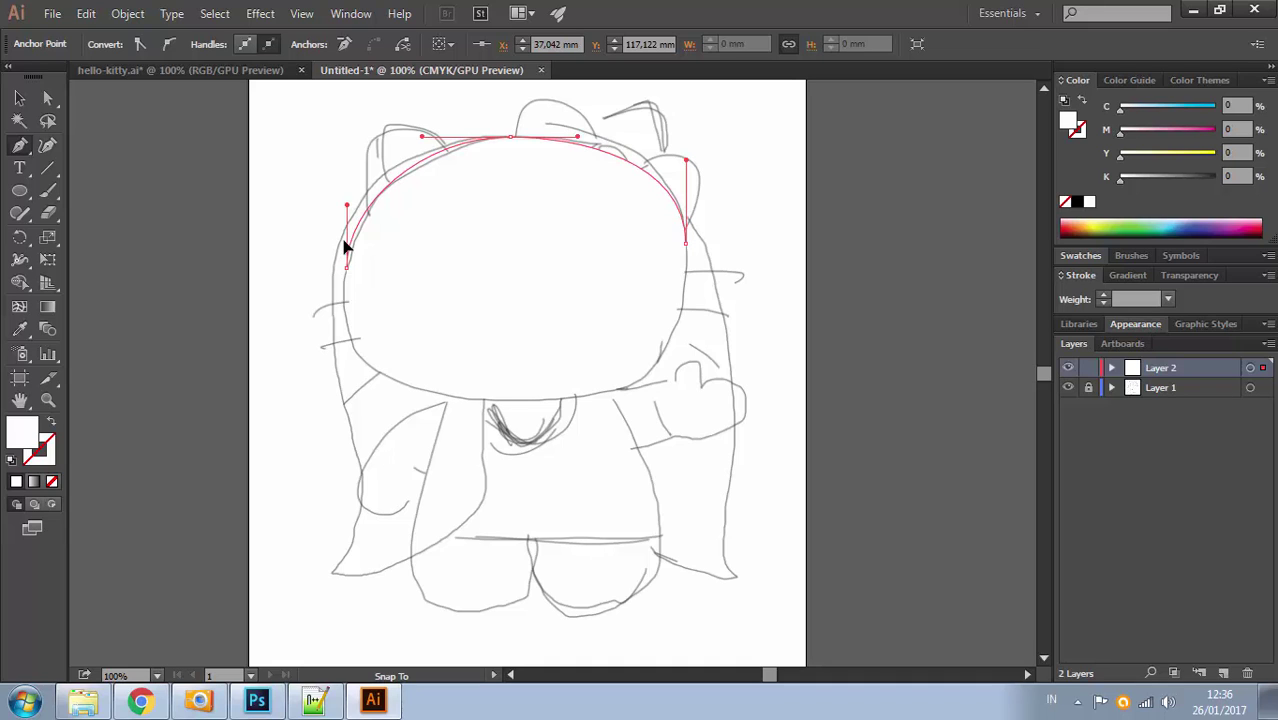
Refine the head outline by shifting its two side anchors and lengthening both direction handles of the left anchor
{"action": "left_click_drag", "start_coordinate": [344, 246], "coordinate": [344, 262]}
{"action": "left_click_drag", "start_coordinate": [686, 249], "coordinate": [688, 256]}
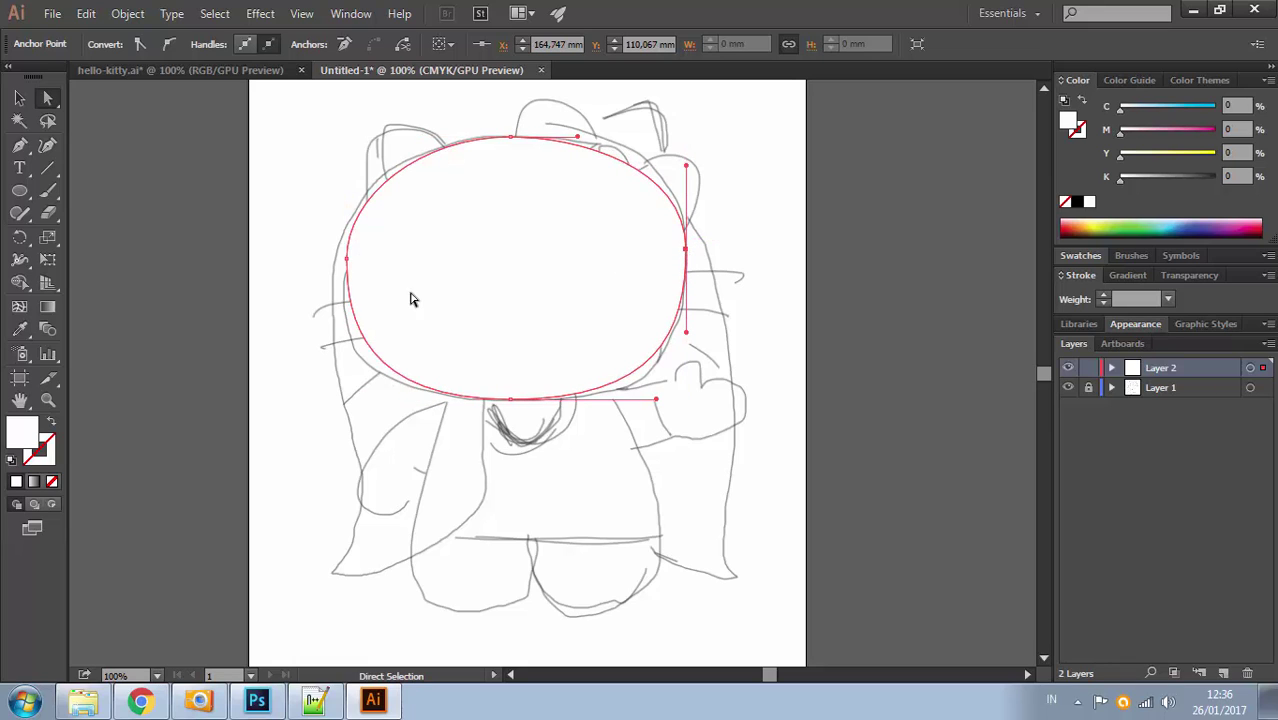
{"action": "left_click", "coordinate": [347, 258]}
{"action": "left_click", "coordinate": [20, 194]}
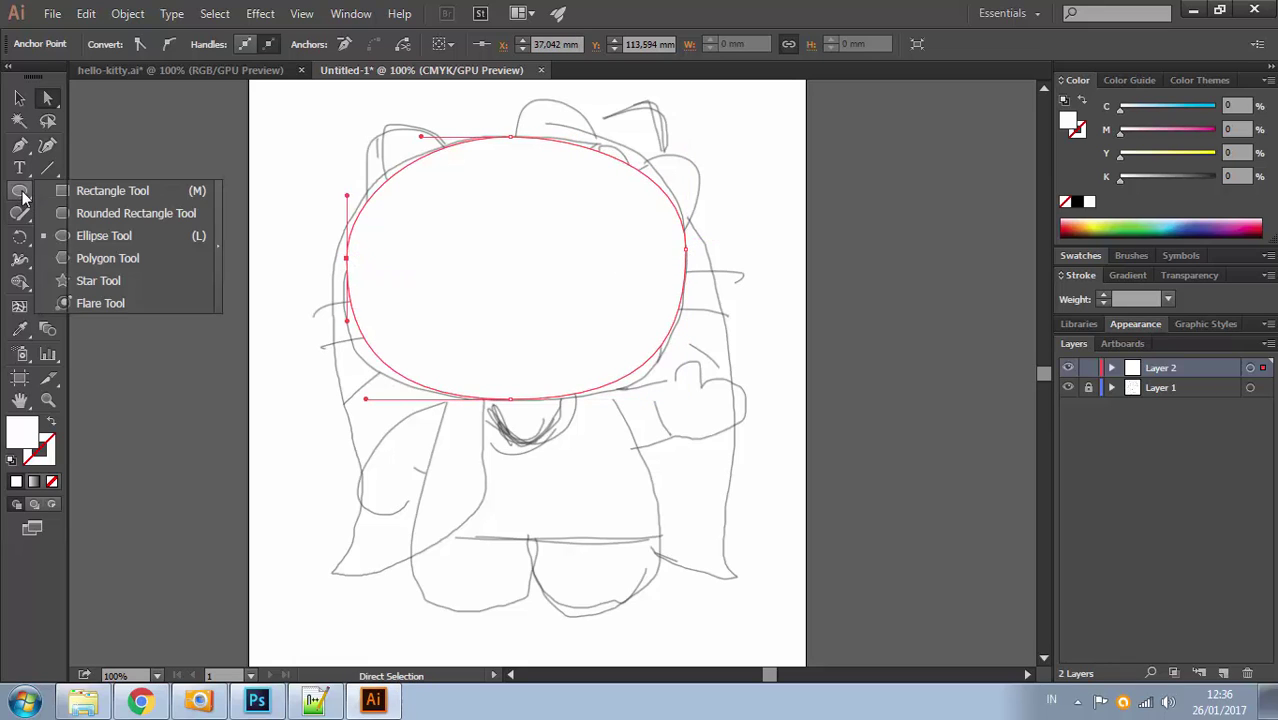
{"action": "left_click_drag", "start_coordinate": [347, 321], "coordinate": [347, 339]}
{"action": "left_click", "coordinate": [684, 250]}
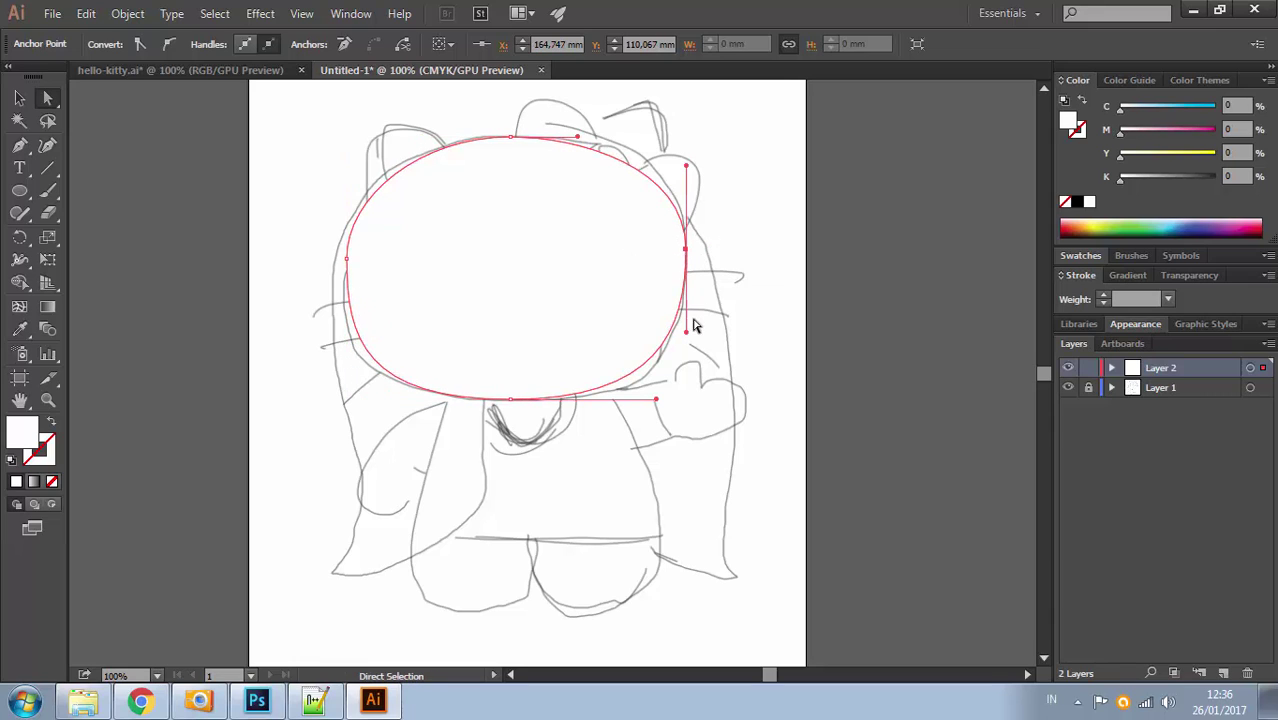
{"action": "left_click", "coordinate": [347, 259]}
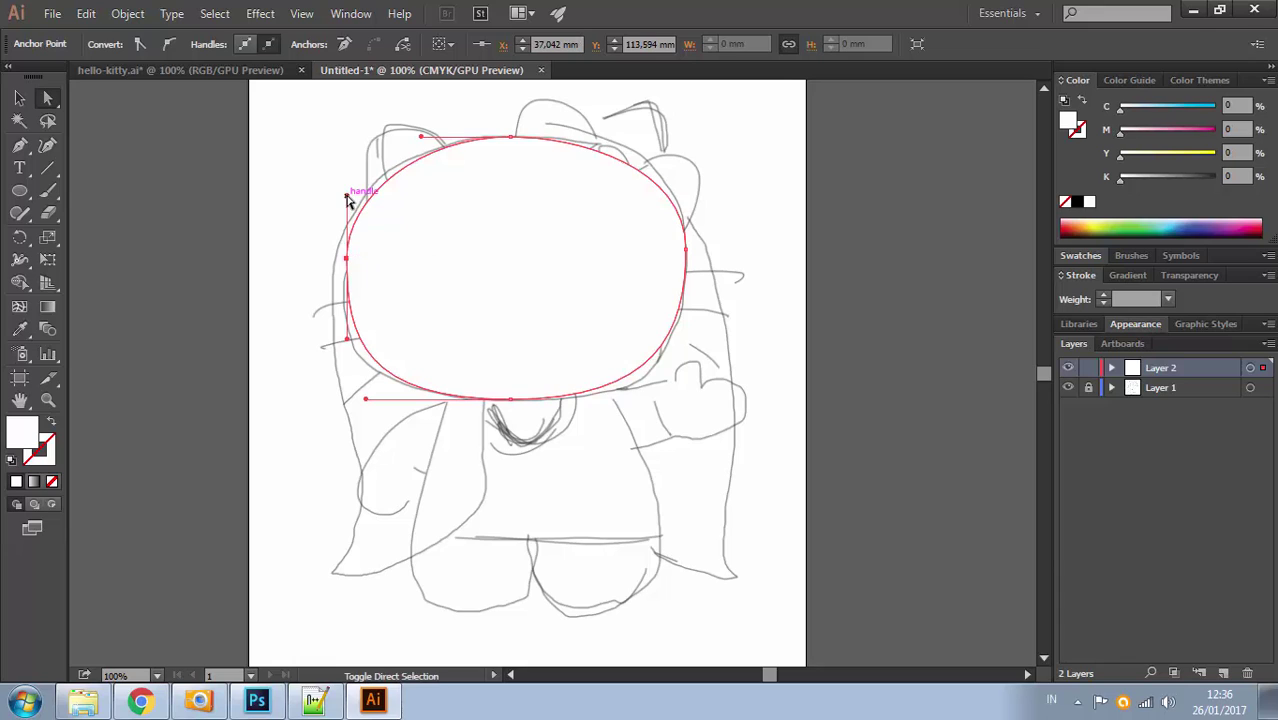
{"action": "left_click_drag", "start_coordinate": [347, 197], "coordinate": [347, 183]}
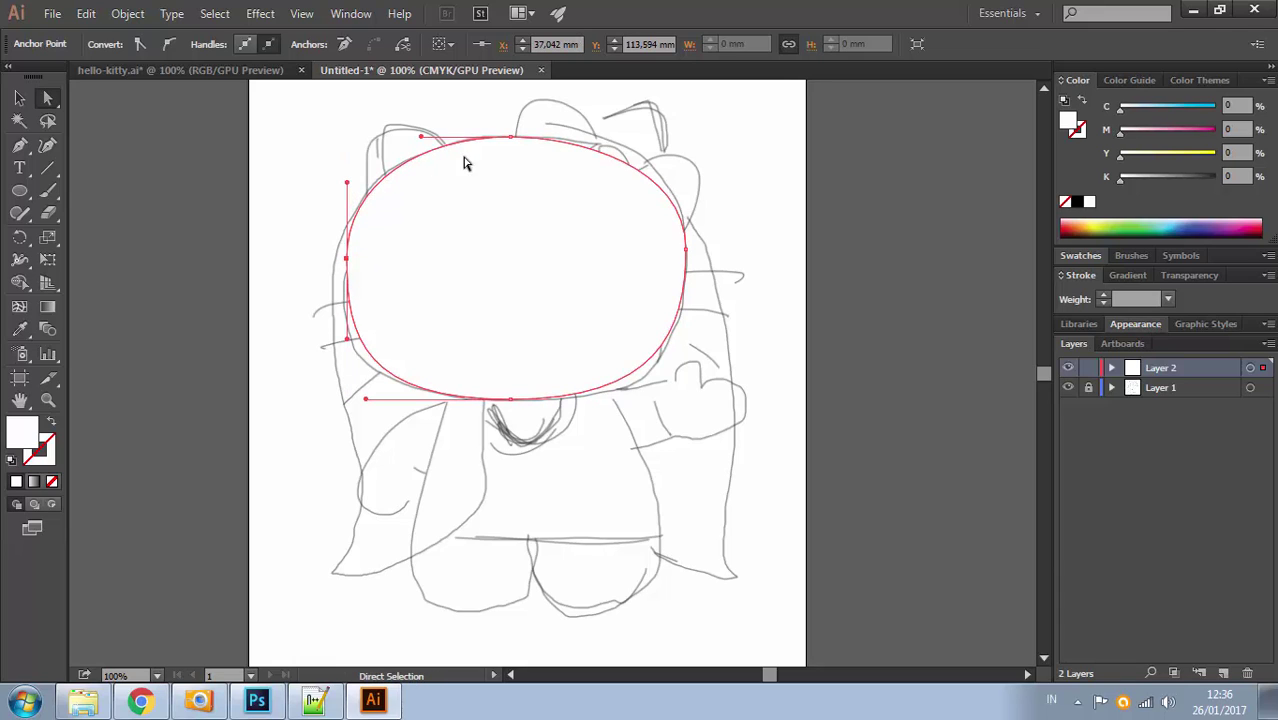
Give the head outline a 1 pt black stroke and no fill
{"action": "left_click", "coordinate": [17, 458]}
{"action": "left_click", "coordinate": [437, 255]}
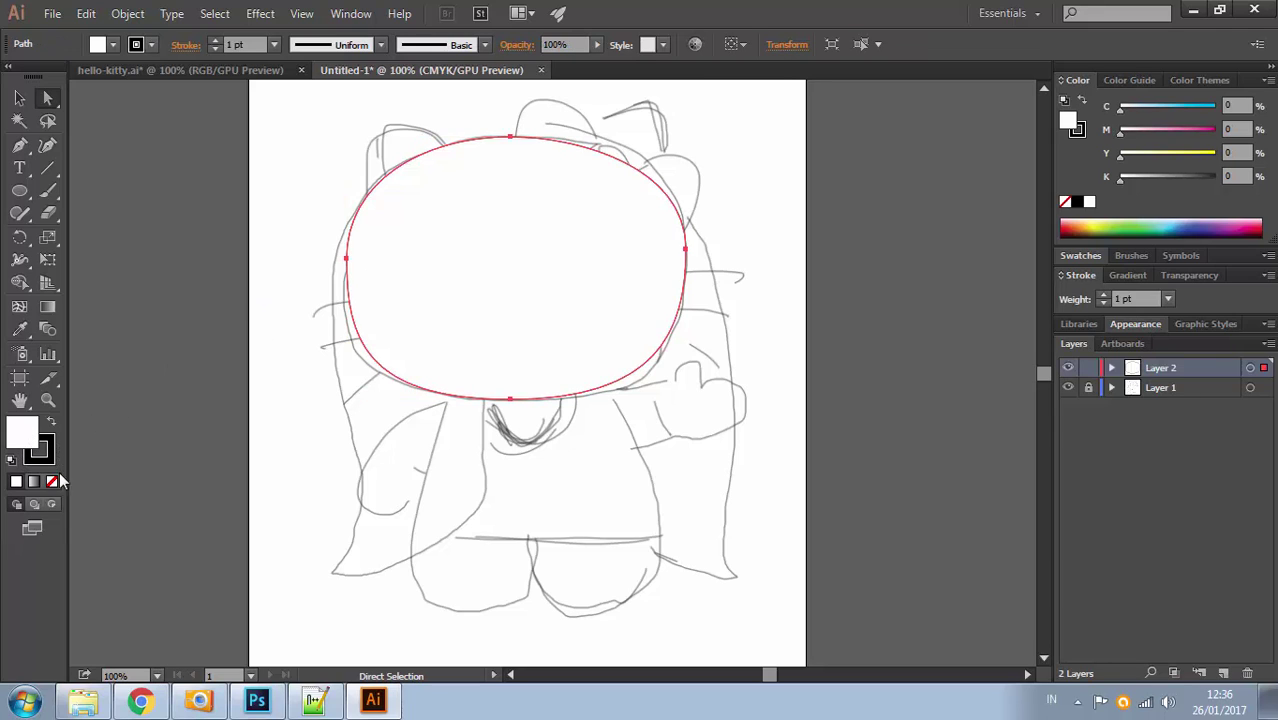
{"action": "left_click", "coordinate": [52, 481]}
{"action": "left_click", "coordinate": [494, 240]}
Lower the head outline's right anchor to about Y 113.24 mm and left anchor to about Y 117.12 mm, and shorten the bottom anchor's left handle
{"action": "left_click", "coordinate": [687, 249]}
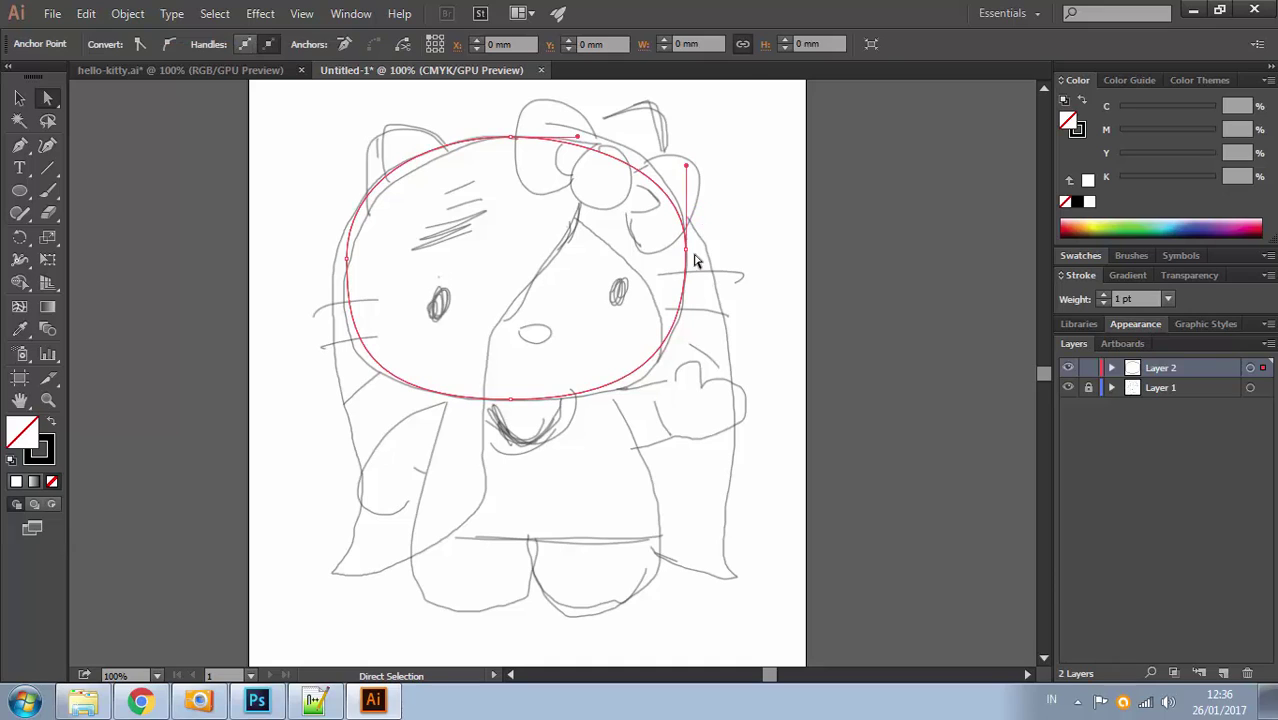
{"action": "left_click_drag", "start_coordinate": [688, 251], "coordinate": [686, 258]}
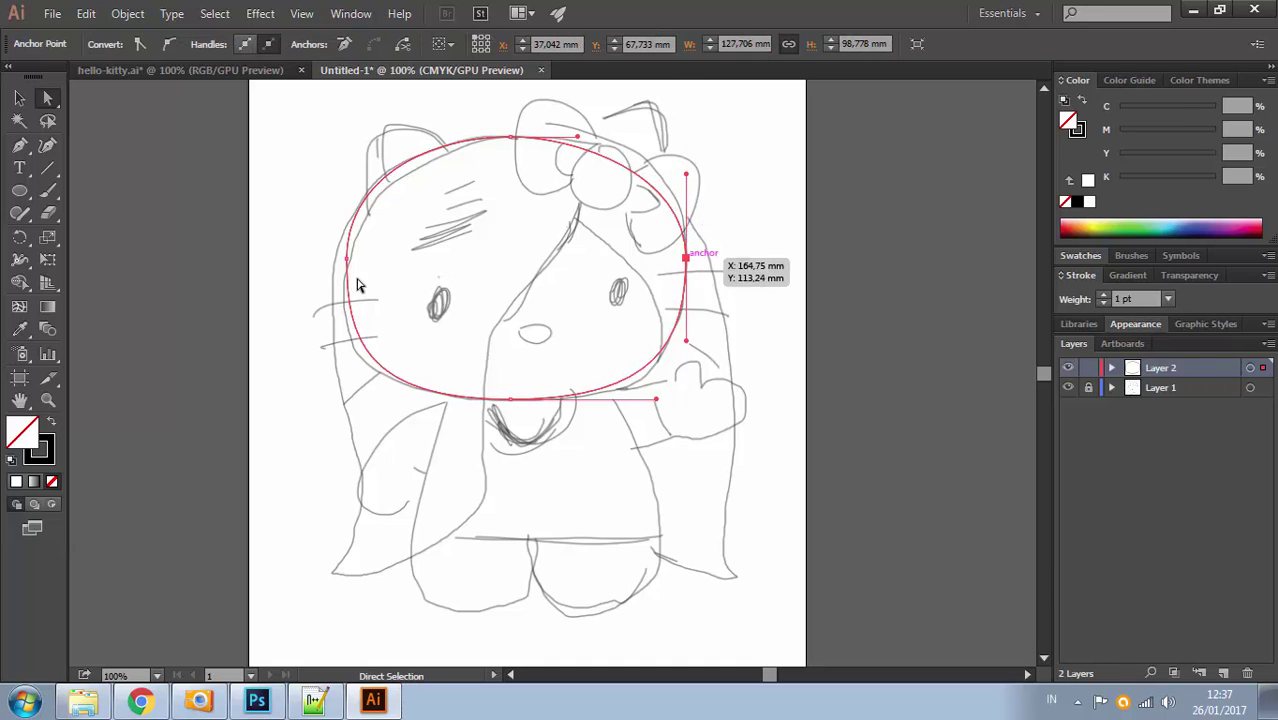
{"action": "left_click_drag", "start_coordinate": [347, 262], "coordinate": [373, 253]}
{"action": "left_click", "coordinate": [397, 231]}
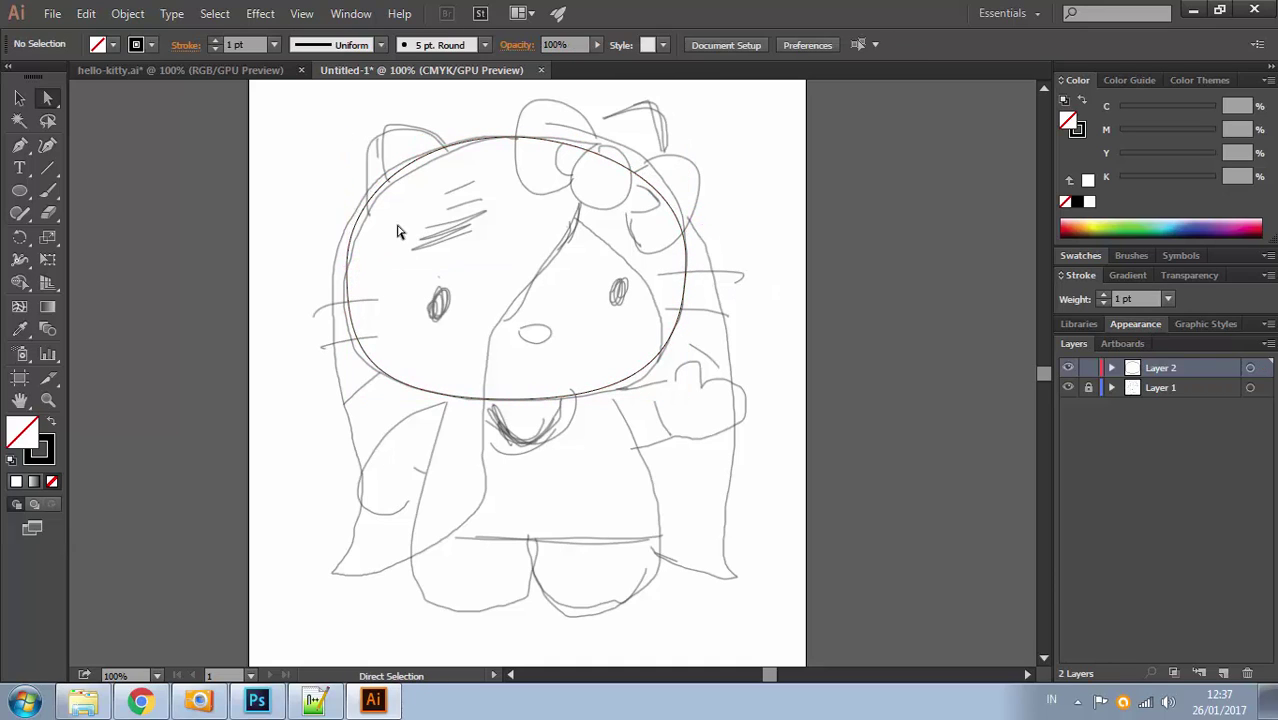
{"action": "left_click", "coordinate": [355, 283]}
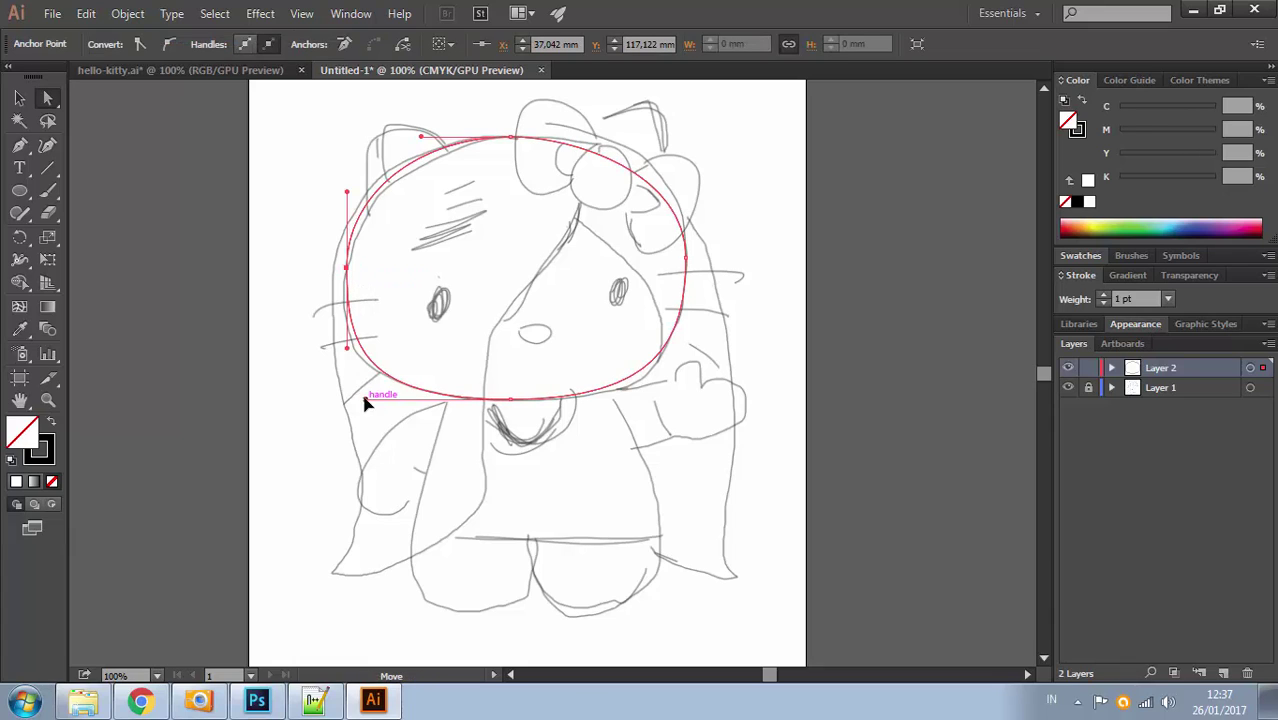
{"action": "left_click_drag", "start_coordinate": [366, 399], "coordinate": [373, 400]}
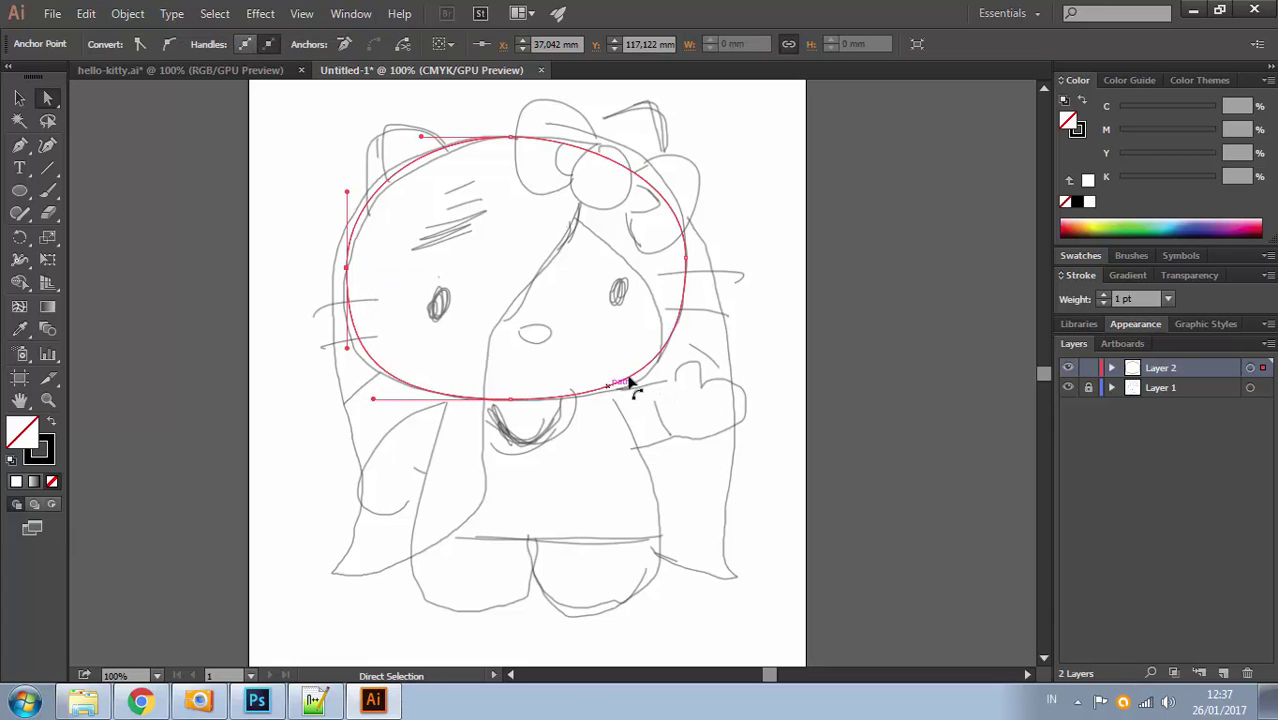
Draw an ellipse about 5.6 mm wide and 13.2 mm high over the sketched left eye and duplicate it level onto the right eye
{"action": "left_click", "coordinate": [19, 190]}
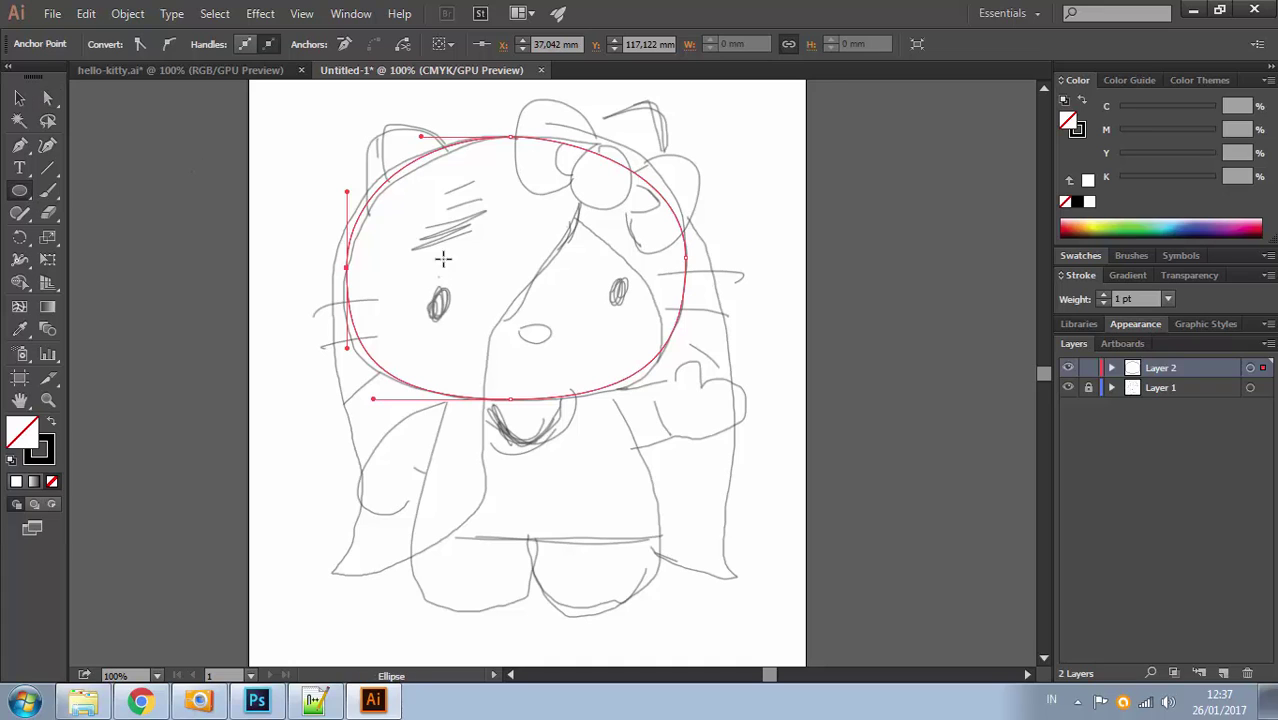
{"action": "left_click", "coordinate": [455, 297], "text": "ctrl"}
{"action": "left_click", "coordinate": [490, 330], "text": "ctrl"}
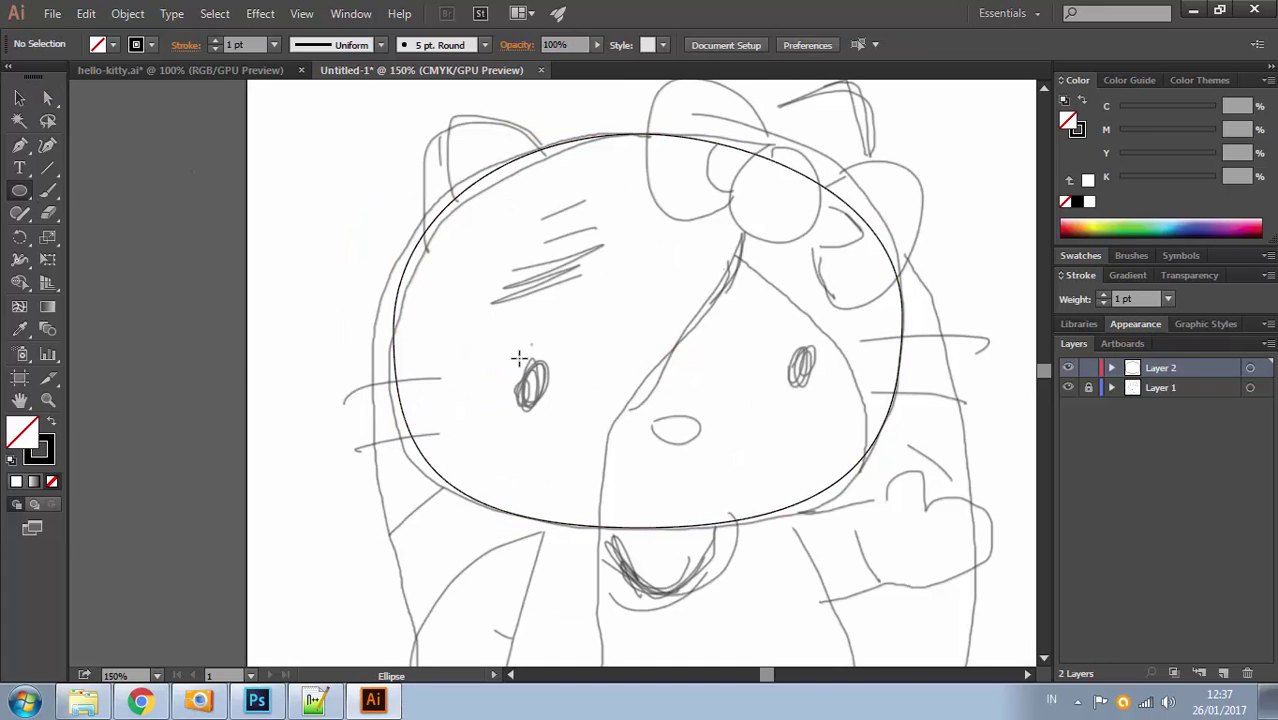
{"action": "left_click_drag", "start_coordinate": [545, 366], "coordinate": [413, 318]}
{"action": "left_click", "coordinate": [19, 97]}
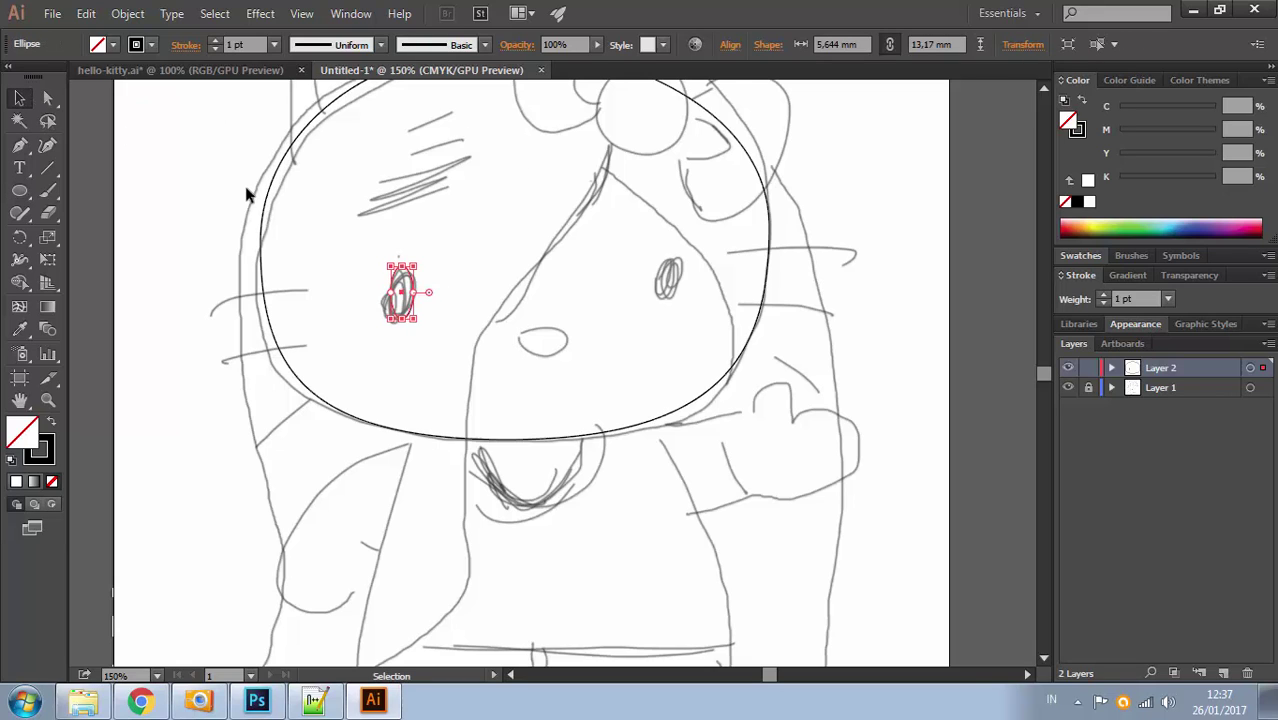
{"action": "left_click_drag", "start_coordinate": [406, 282], "coordinate": [676, 283]}
{"action": "left_click", "coordinate": [517, 341]}
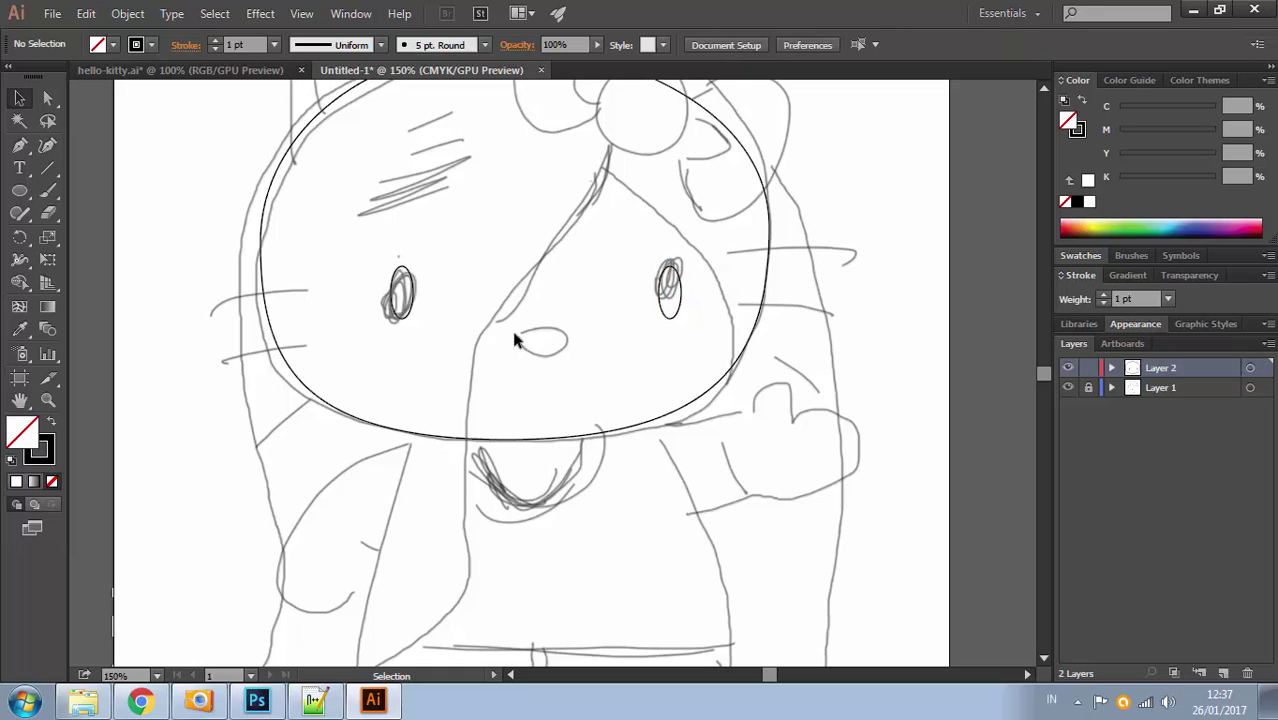
Fill both eye ellipses with solid black and remove their stroke
{"action": "left_click_drag", "start_coordinate": [462, 295], "coordinate": [686, 322]}
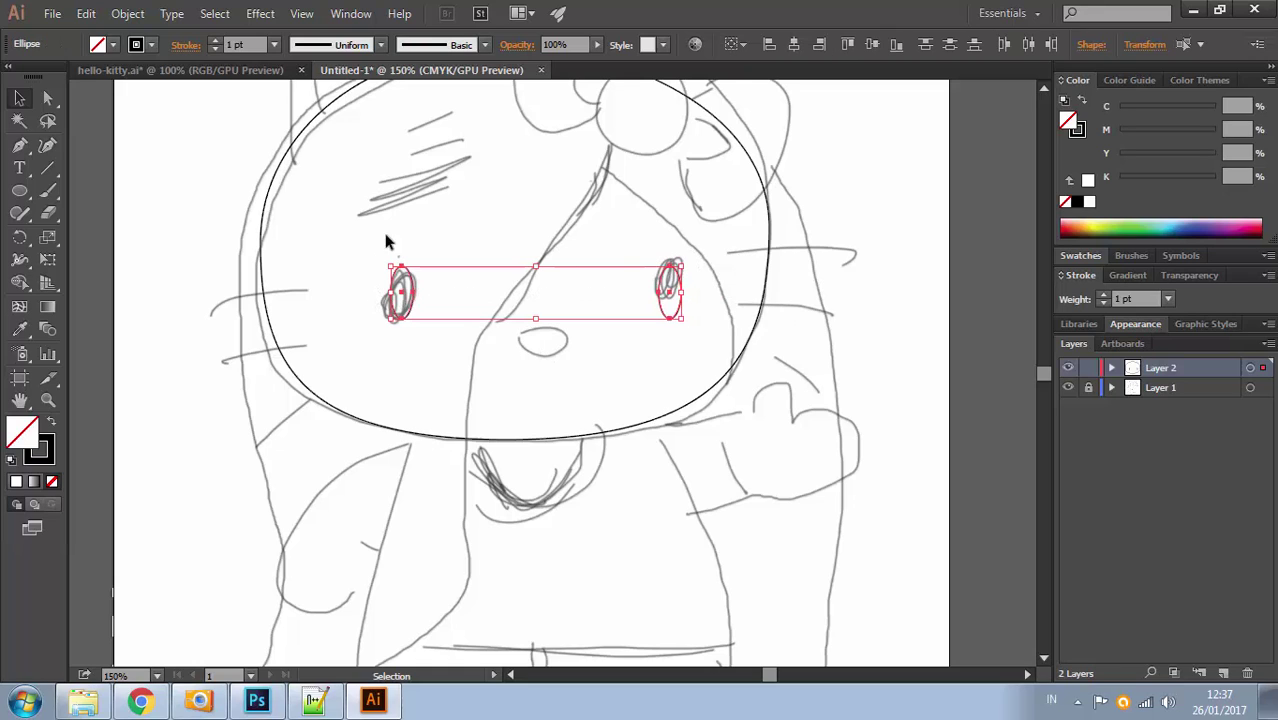
{"action": "left_click", "coordinate": [51, 425]}
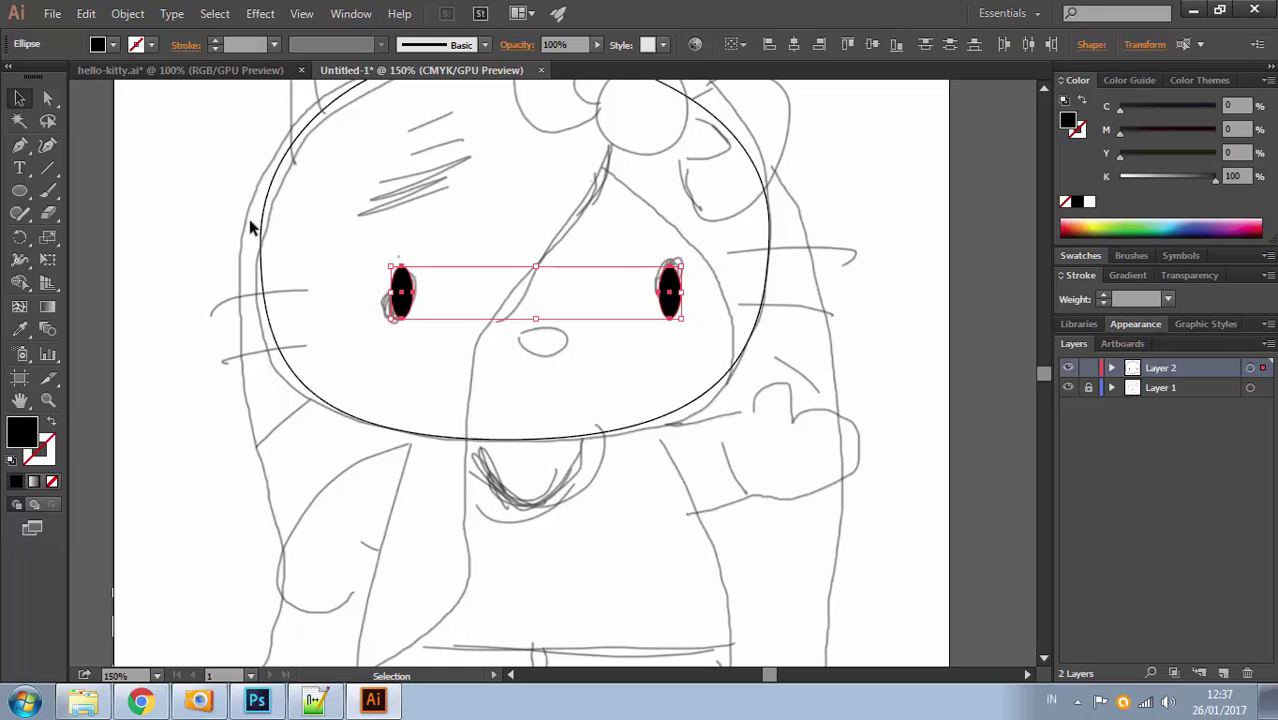
{"action": "left_click", "coordinate": [316, 185]}
Draw a nose ellipse about 13.05 mm wide and 7.76 mm high over the sketched nose and fill it yellow (C 11.76, Y 86.67)
{"action": "left_click", "coordinate": [21, 191]}
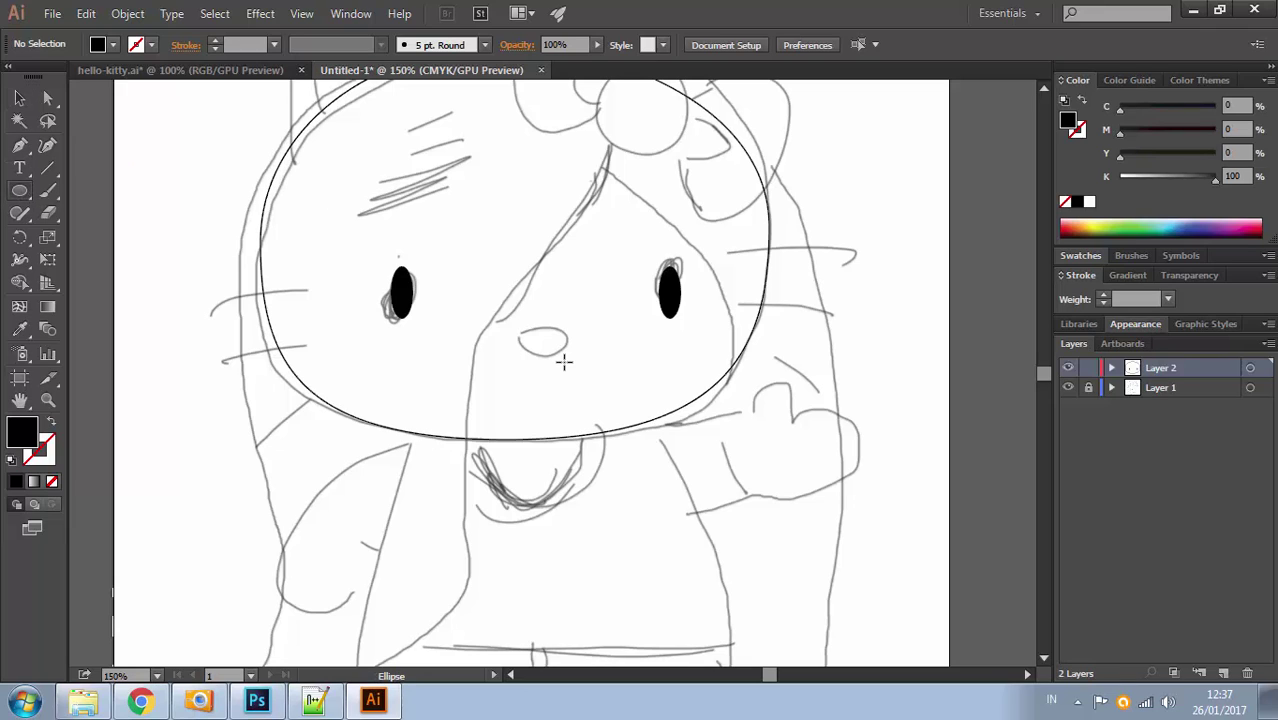
{"action": "left_click_drag", "start_coordinate": [515, 332], "coordinate": [573, 357]}
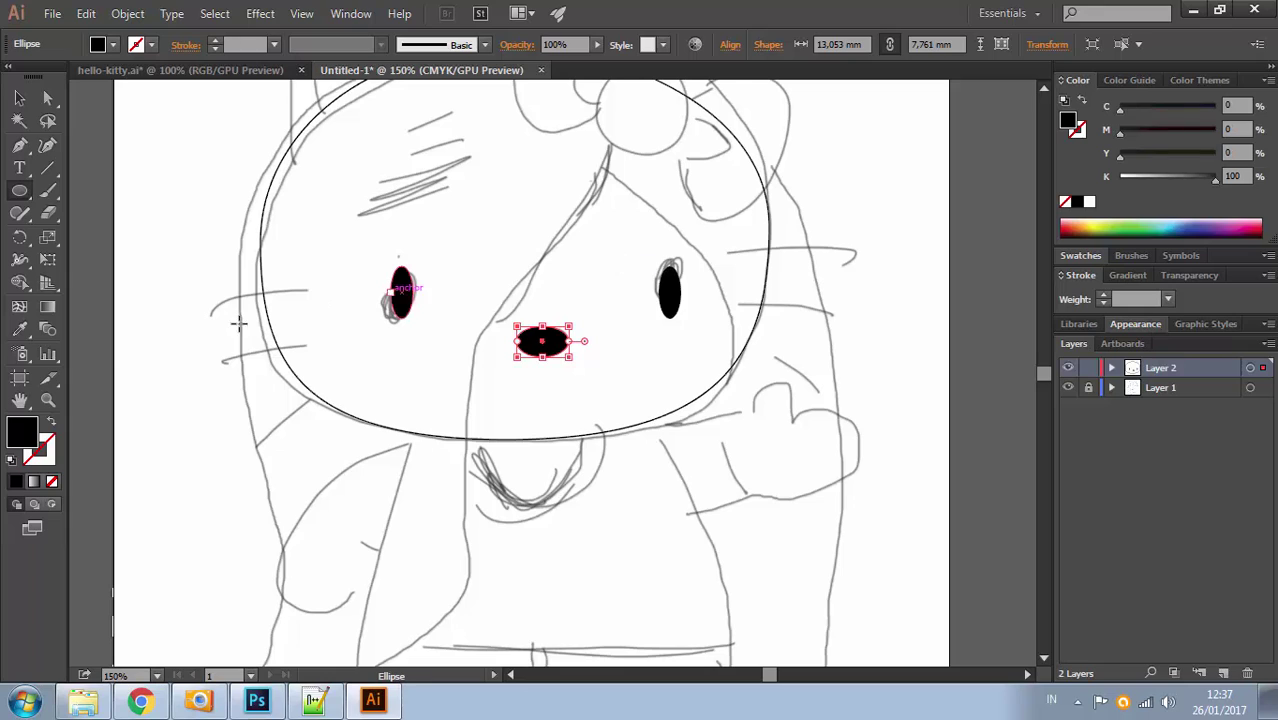
{"action": "left_click", "coordinate": [1098, 222]}
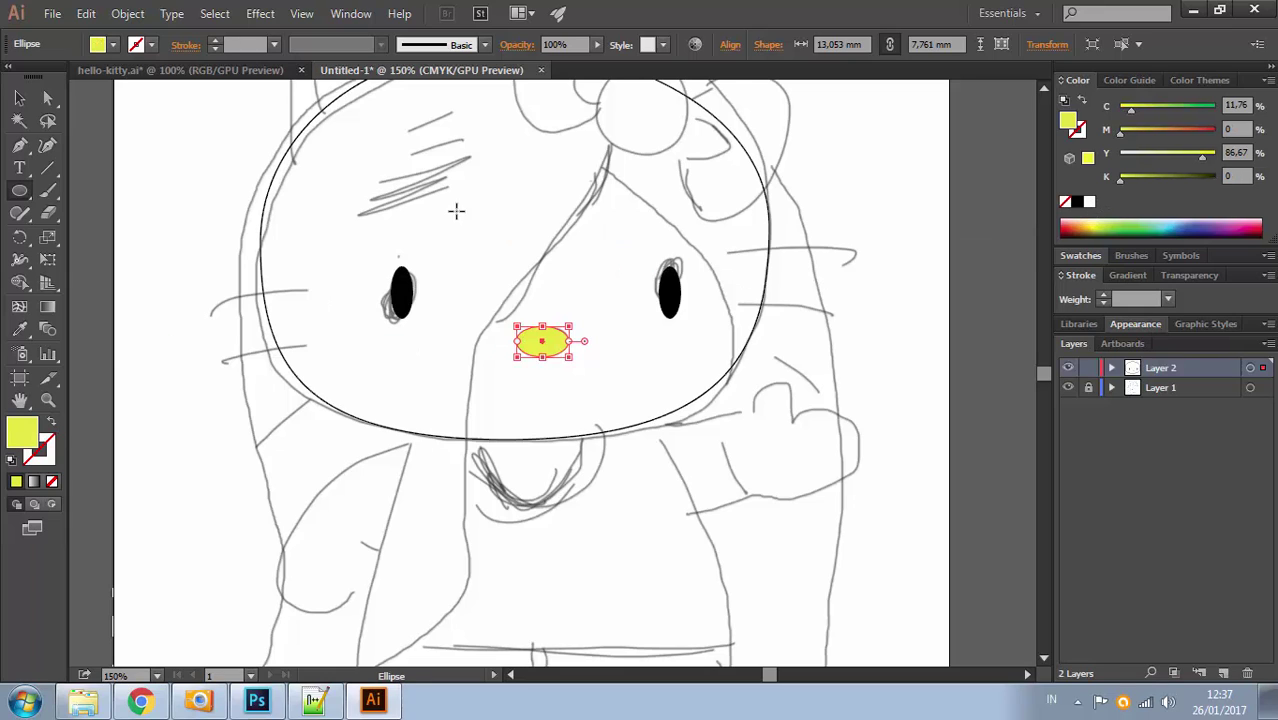
Nudge the nose ellipse's two side anchors slightly upward to refine its shape
{"action": "left_click", "coordinate": [47, 100]}
{"action": "left_click", "coordinate": [582, 306]}
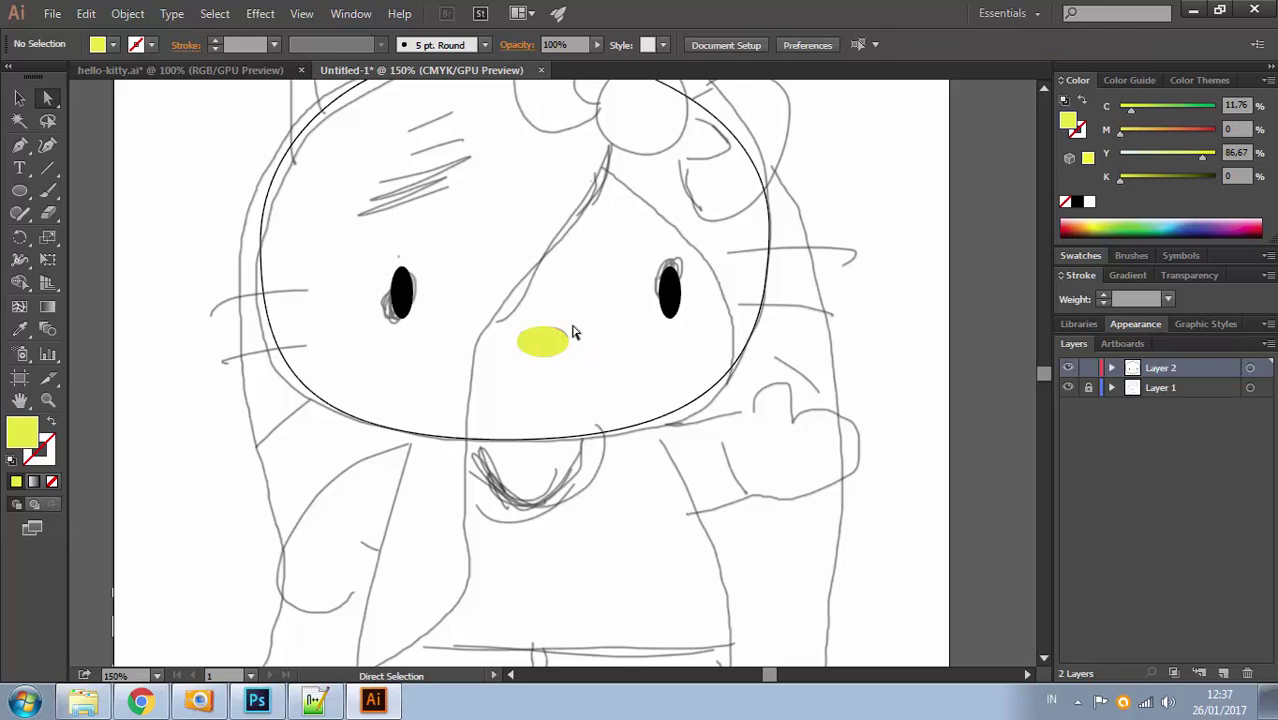
{"action": "left_click_drag", "start_coordinate": [504, 336], "coordinate": [600, 324]}
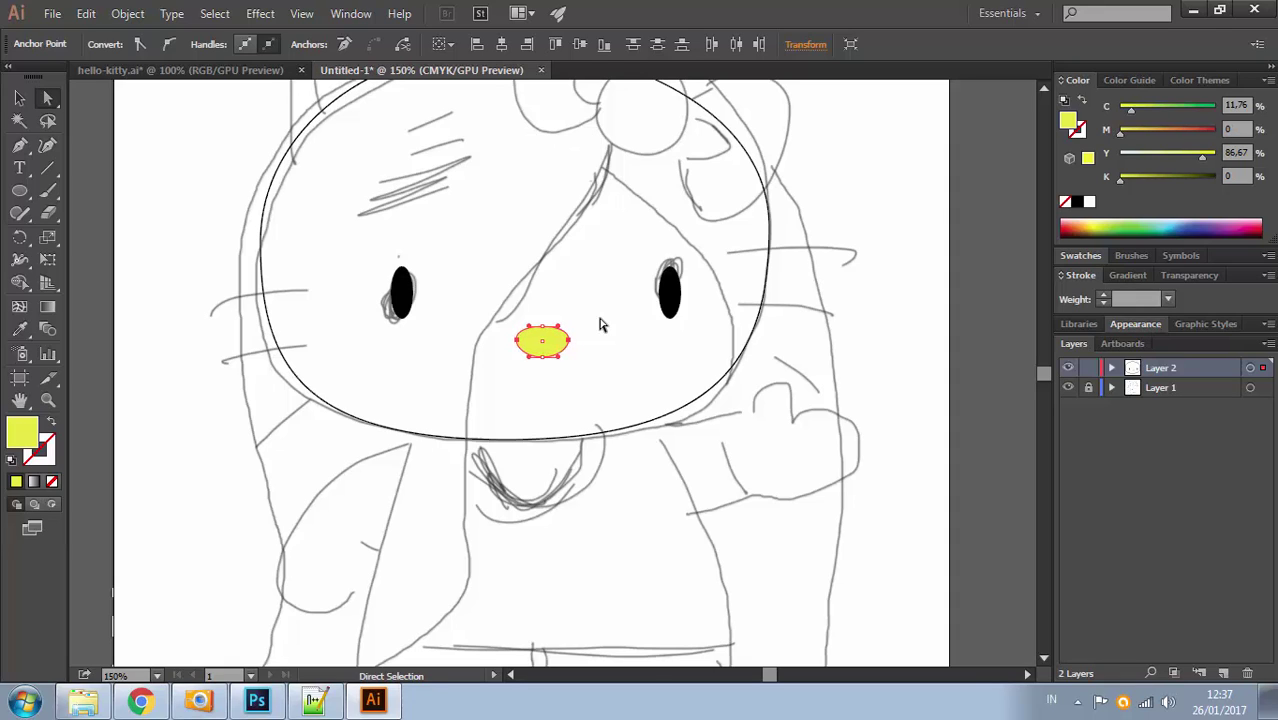
{"action": "left_click", "coordinate": [650, 345]}
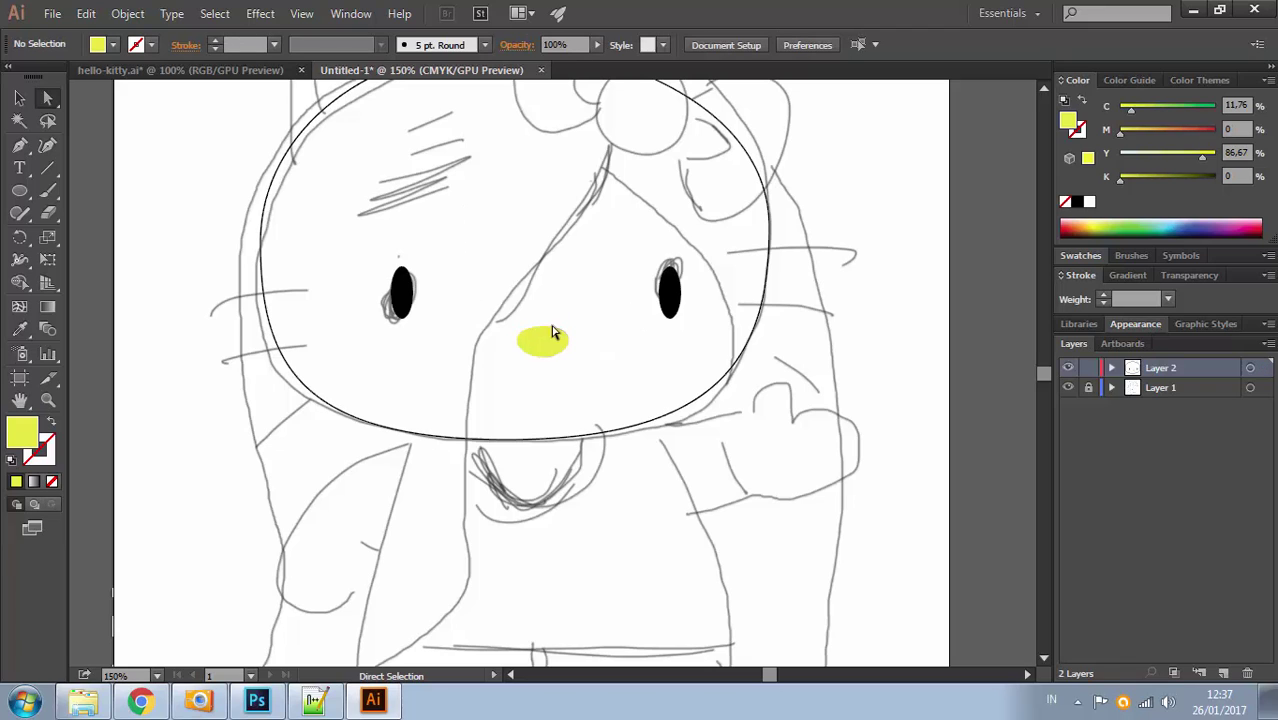
{"action": "left_click", "coordinate": [543, 357]}
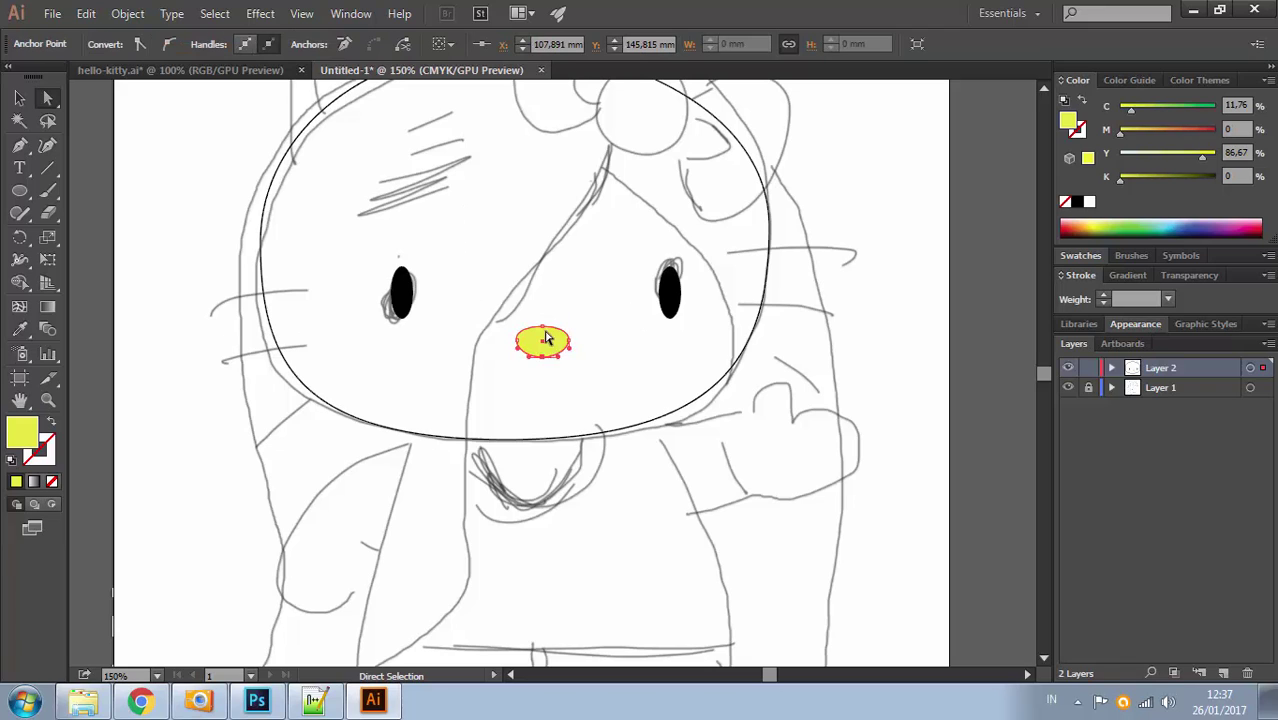
{"action": "left_click", "coordinate": [575, 290]}
Trace the upper whisker on the left side of the head as an open curved Pen tool path
{"action": "key", "text": "space"}
{"action": "mouse_move", "coordinate": [405, 300]}
{"action": "left_mouse_down"}
{"action": "mouse_move", "coordinate": [445, 448]}
{"action": "mouse_move", "coordinate": [425, 400]}
{"action": "left_mouse_up"}
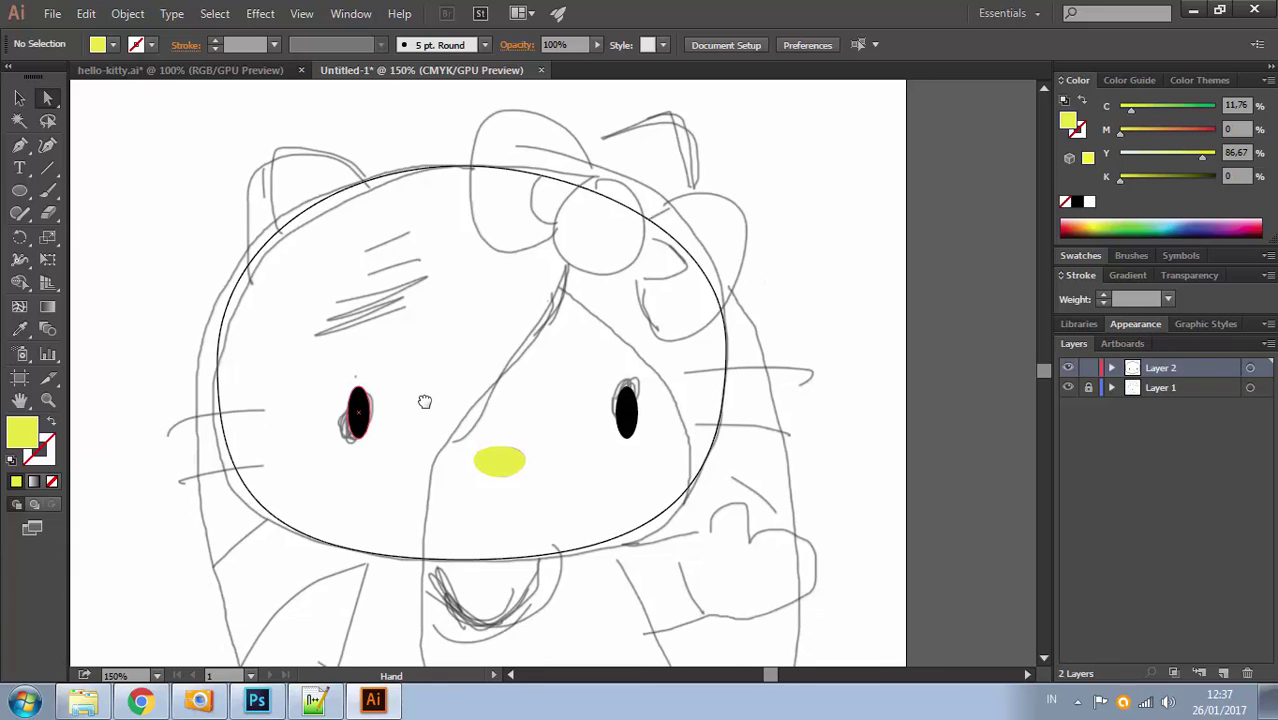
{"action": "left_click", "coordinate": [19, 145]}
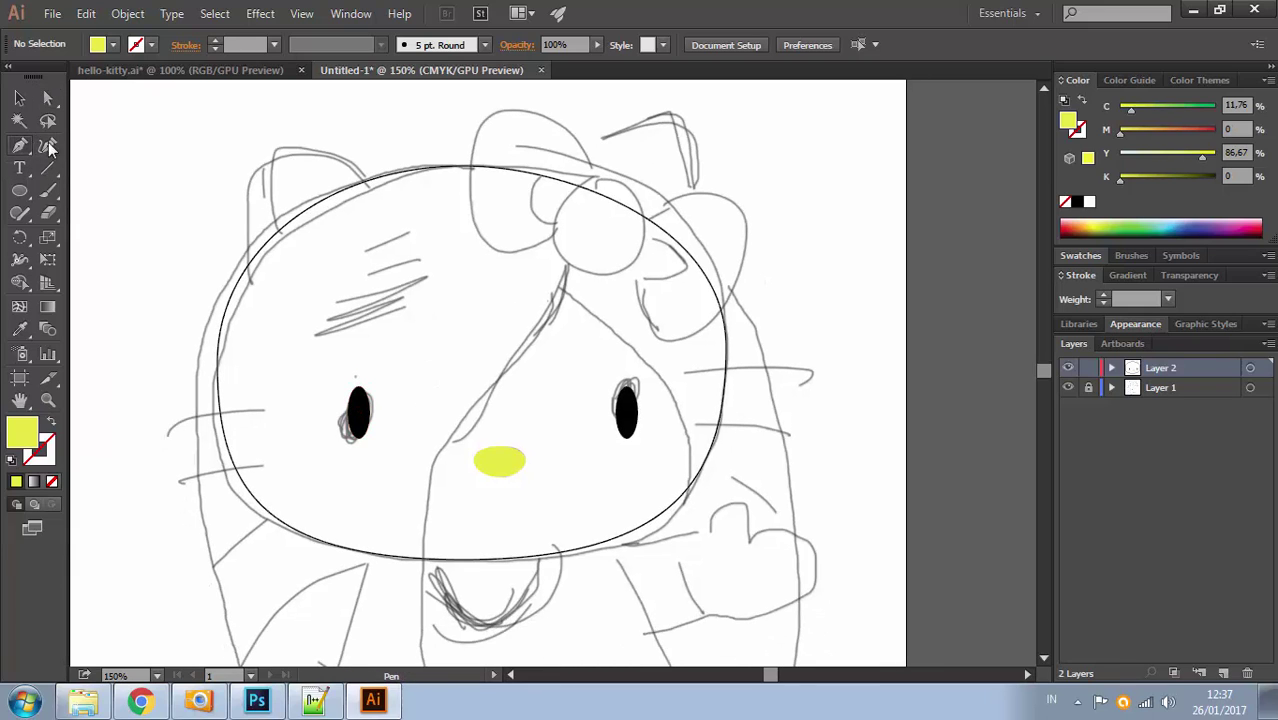
{"action": "key", "text": "space"}
{"action": "left_click_drag", "start_coordinate": [163, 258], "coordinate": [277, 254]}
{"action": "left_click", "coordinate": [19, 146]}
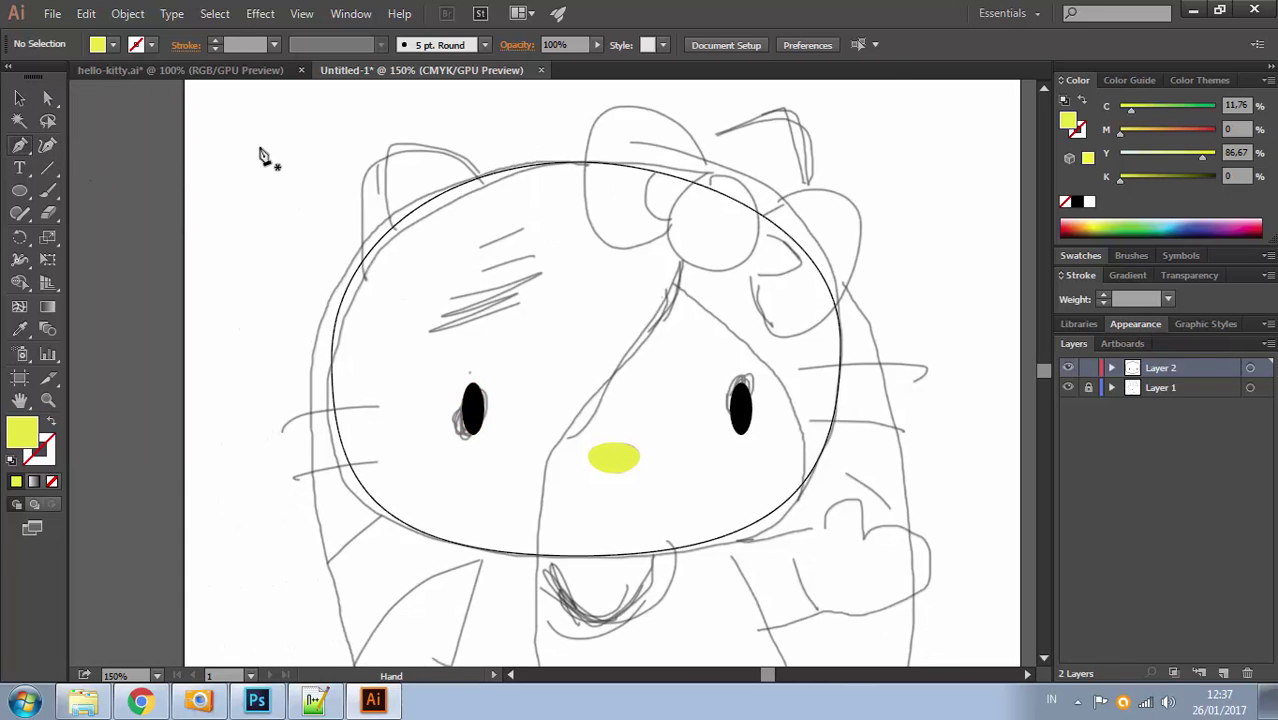
{"action": "left_click", "coordinate": [661, 24]}
{"action": "key", "text": "space"}
{"action": "left_click_drag", "start_coordinate": [471, 310], "coordinate": [462, 180]}
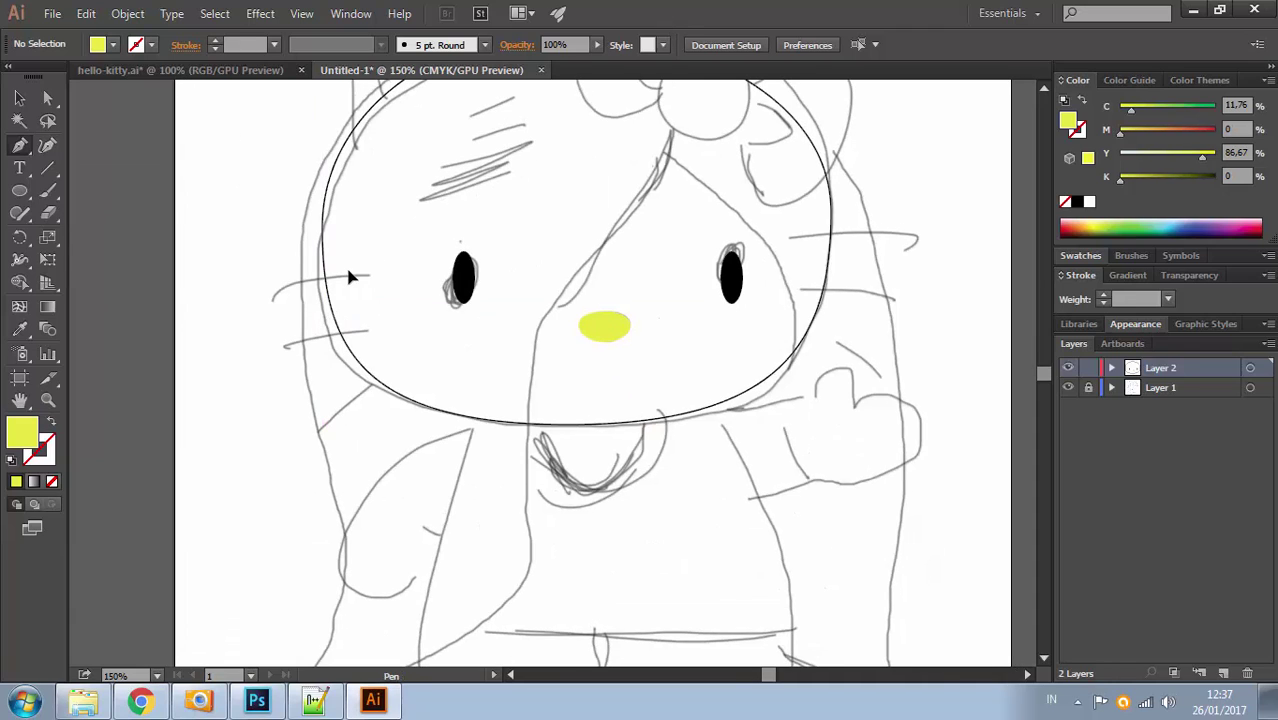
{"action": "left_click_drag", "start_coordinate": [368, 277], "coordinate": [349, 269]}
{"action": "left_click_drag", "start_coordinate": [273, 296], "coordinate": [254, 315]}
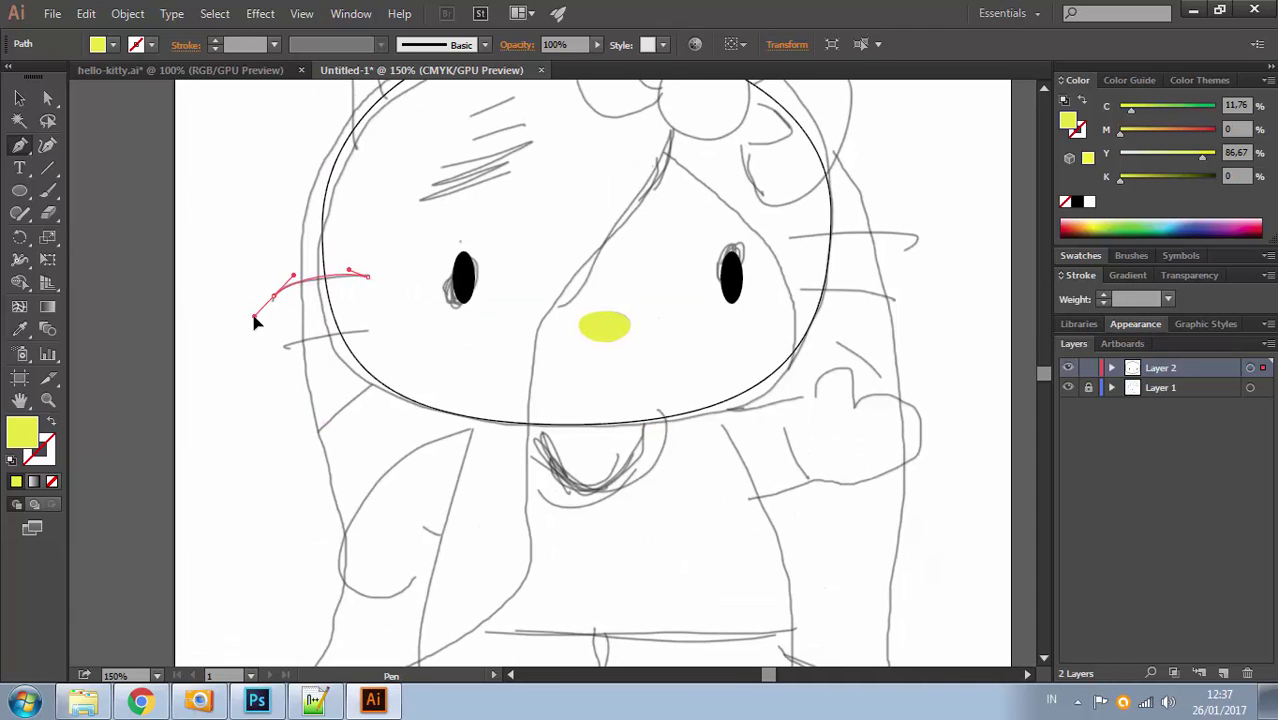
{"action": "left_click", "coordinate": [368, 278]}
{"action": "left_click", "coordinate": [365, 337], "text": "ctrl"}
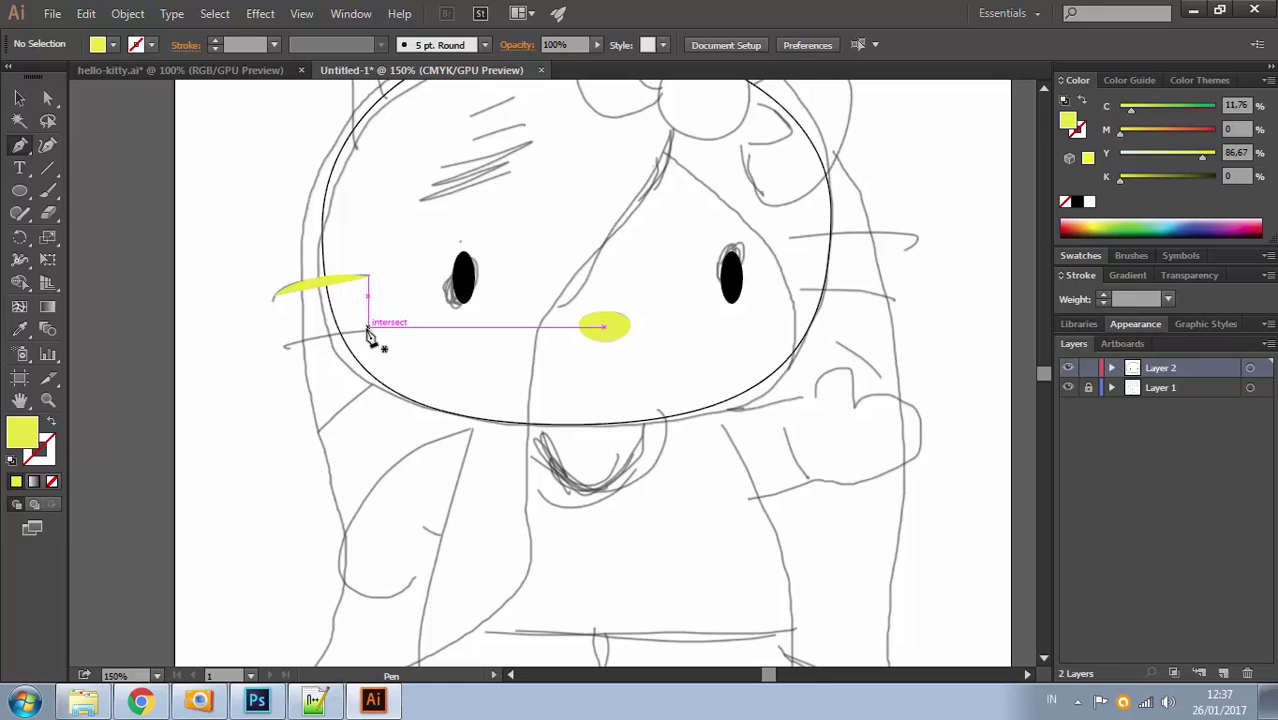
Trace the lower left whisker with the Pen tool and add a third curved whisker midway between the two
{"action": "left_click_drag", "start_coordinate": [367, 329], "coordinate": [275, 354]}
{"action": "left_click", "coordinate": [368, 329]}
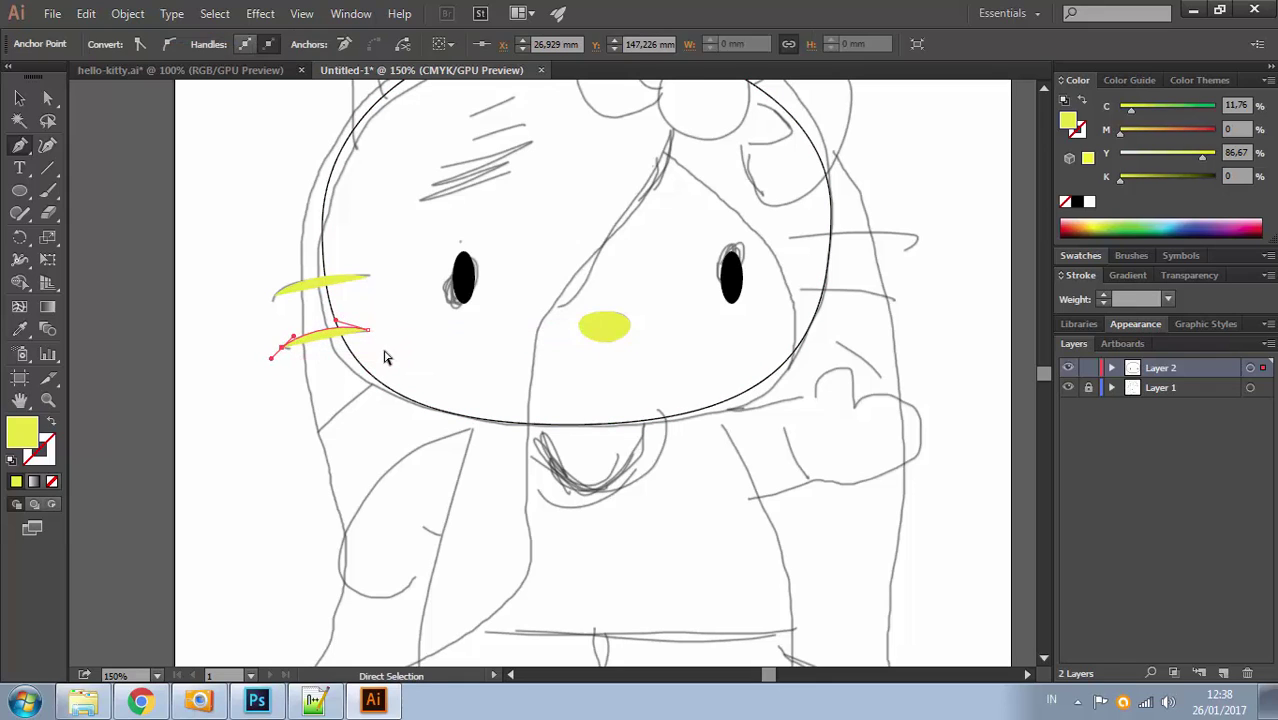
{"action": "left_click", "coordinate": [383, 357], "text": "ctrl"}
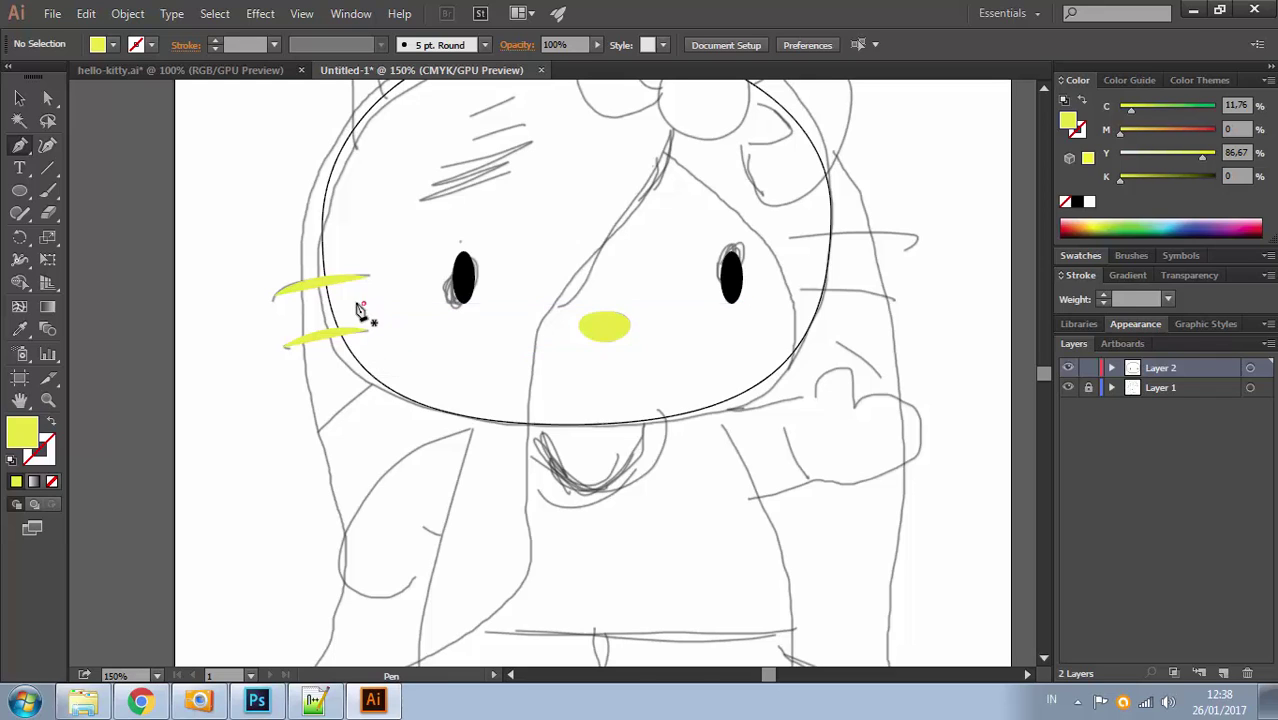
{"action": "left_click_drag", "start_coordinate": [361, 307], "coordinate": [336, 300]}
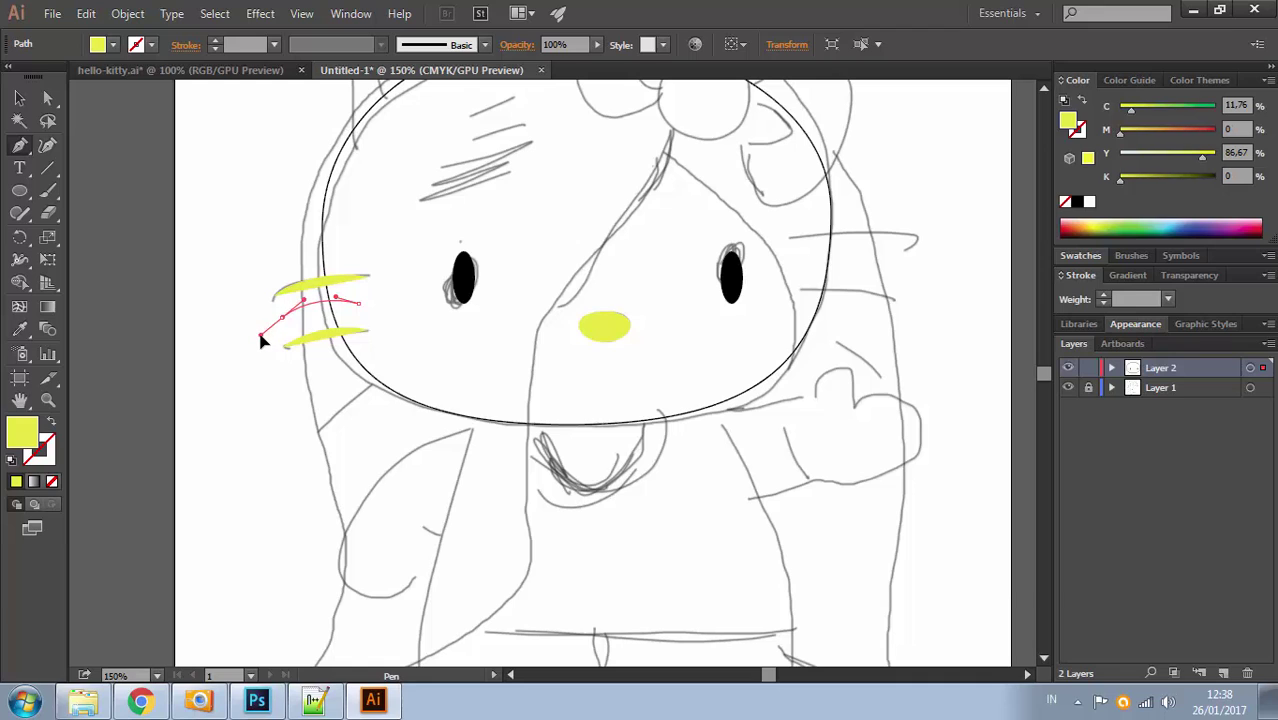
{"action": "key", "text": "ctrl+shift+a"}
{"action": "key", "text": "v"}
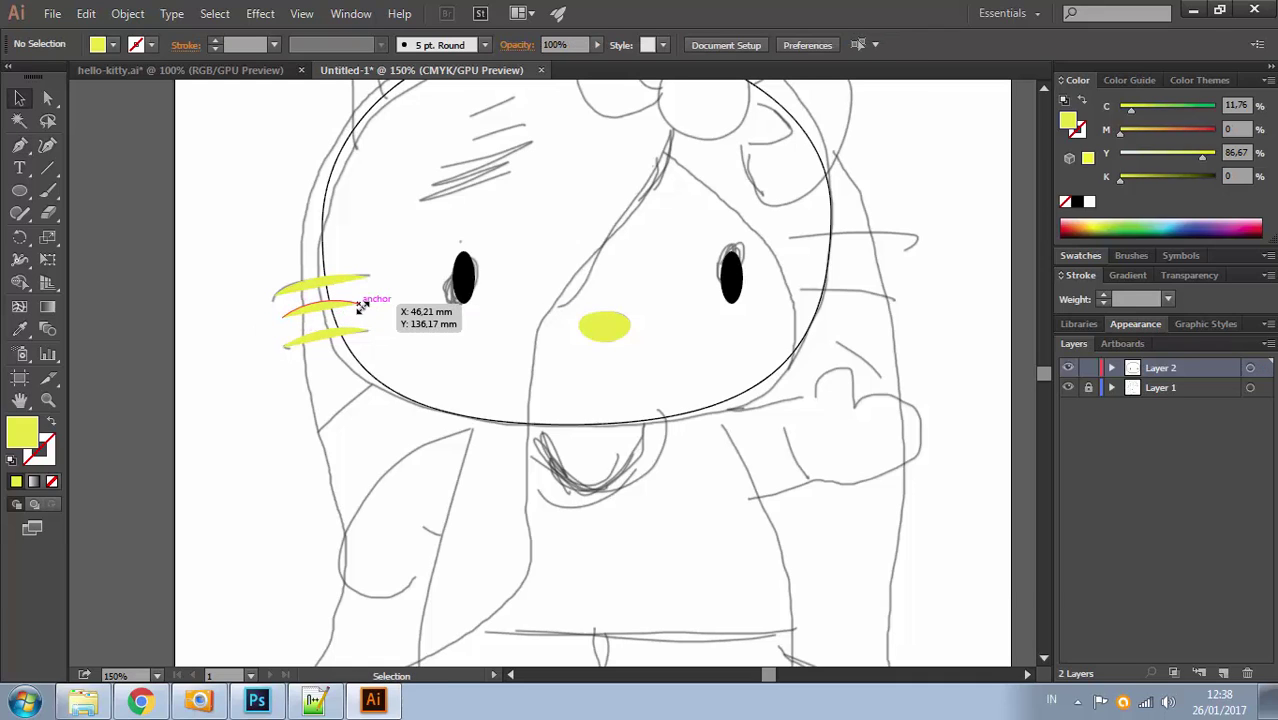
Shorten the upper left whisker's inner end to about X 44.8, Y 128.9 mm and the lower whisker's outer end to about X 31.2, Y 145.8 mm
{"action": "left_click", "coordinate": [362, 308]}
{"action": "key", "text": "a"}
{"action": "left_click_drag", "start_coordinate": [53, 97], "coordinate": [117, 101]}
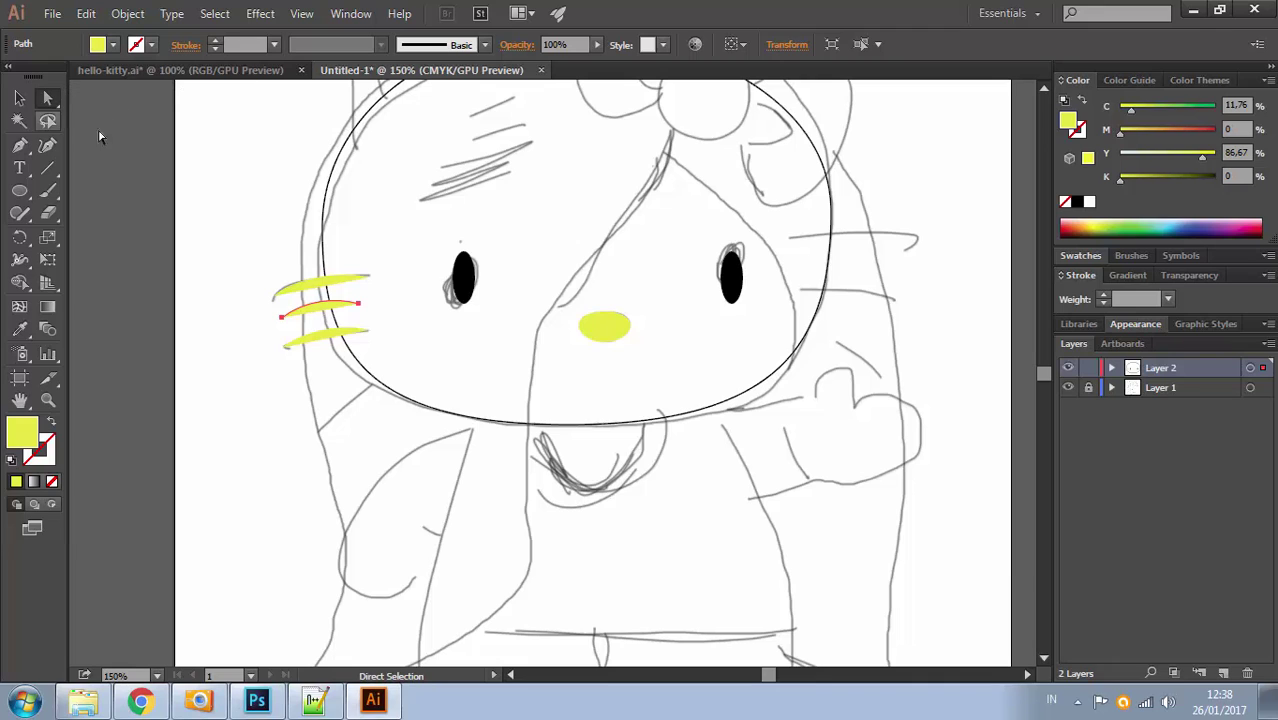
{"action": "left_click", "coordinate": [362, 304]}
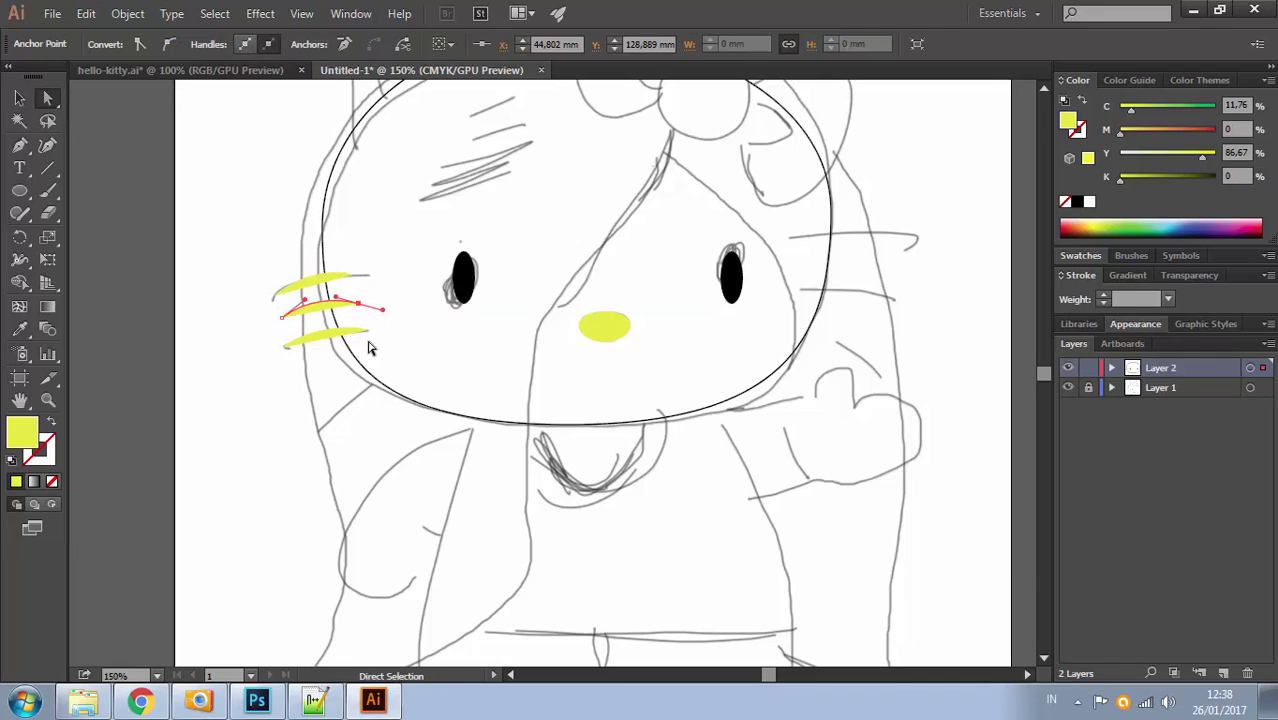
{"action": "left_click", "coordinate": [366, 340]}
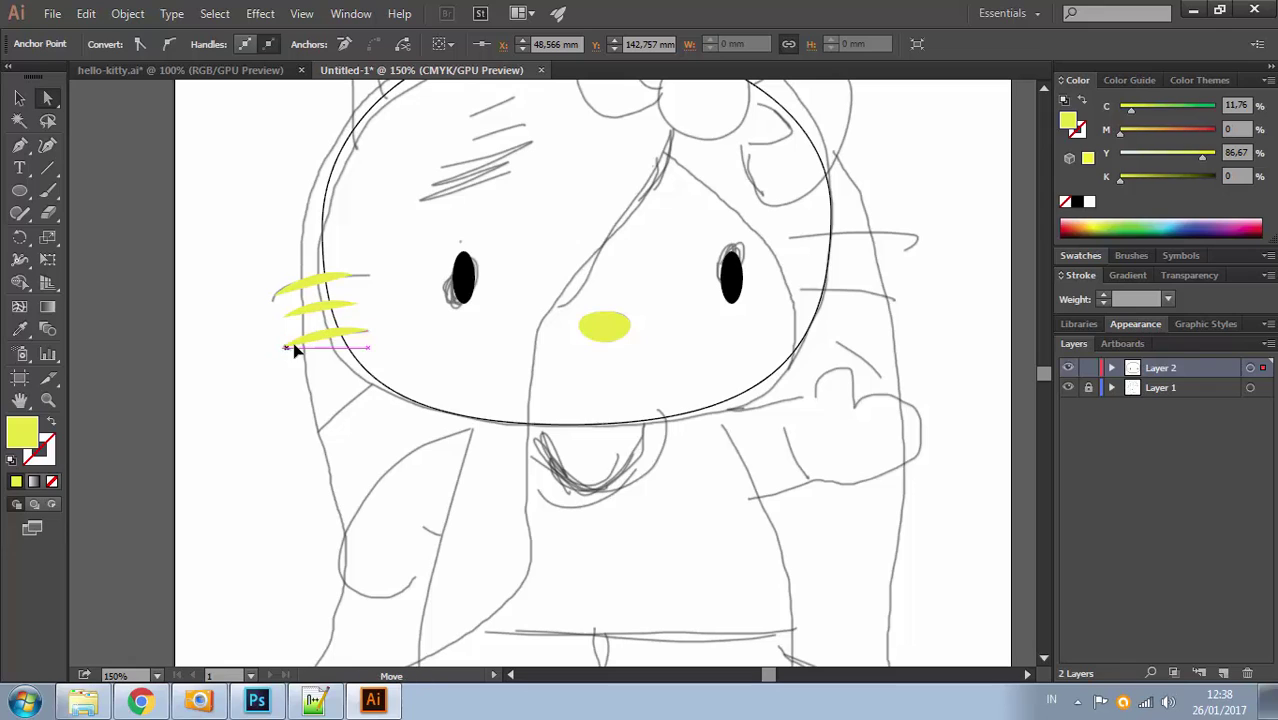
{"action": "left_click_drag", "start_coordinate": [288, 348], "coordinate": [284, 316]}
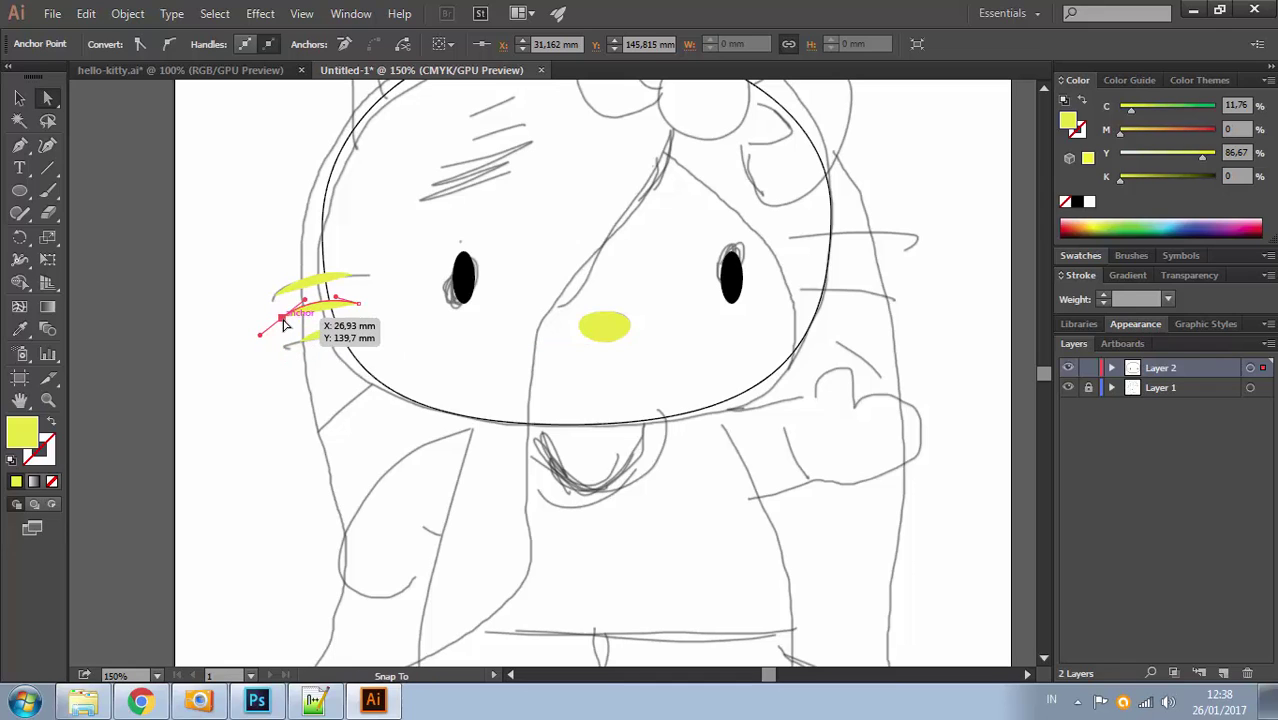
{"action": "left_click", "coordinate": [285, 275]}
Give all three left whiskers a 1 pt black stroke and no fill
{"action": "left_click_drag", "start_coordinate": [268, 250], "coordinate": [320, 376]}
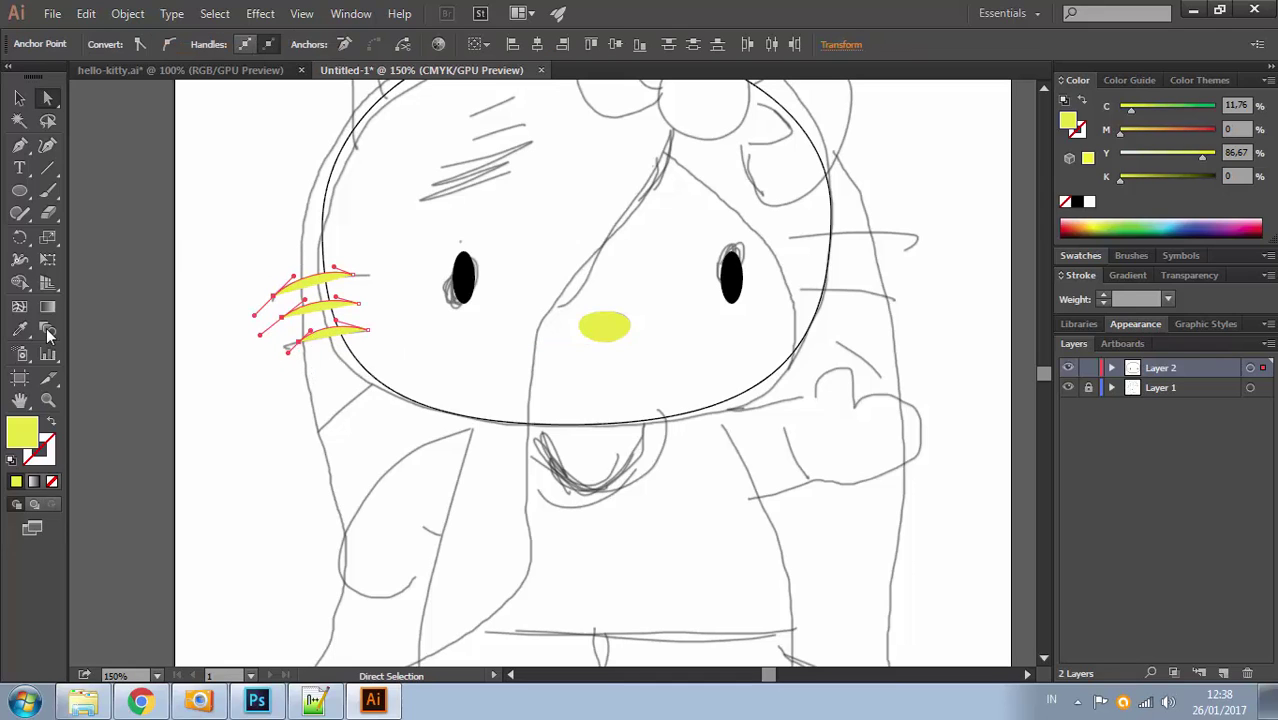
{"action": "left_click", "coordinate": [13, 459]}
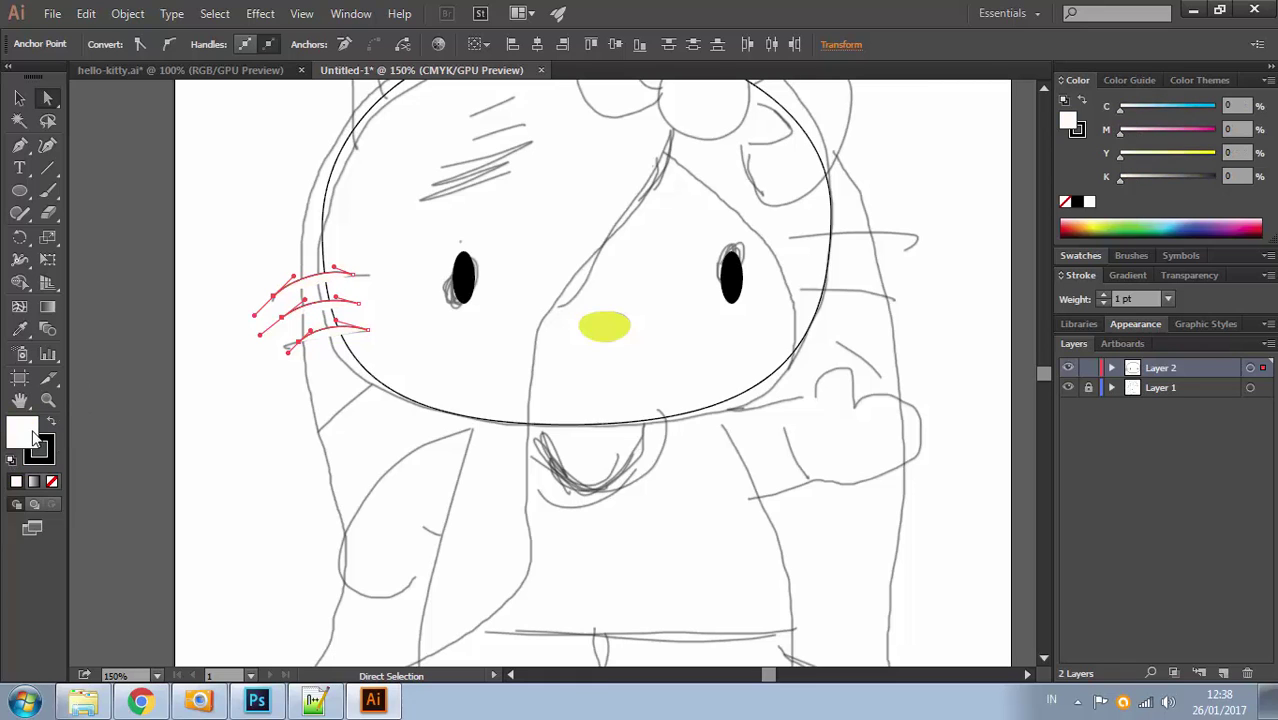
{"action": "left_click", "coordinate": [52, 481]}
{"action": "left_click", "coordinate": [265, 288]}
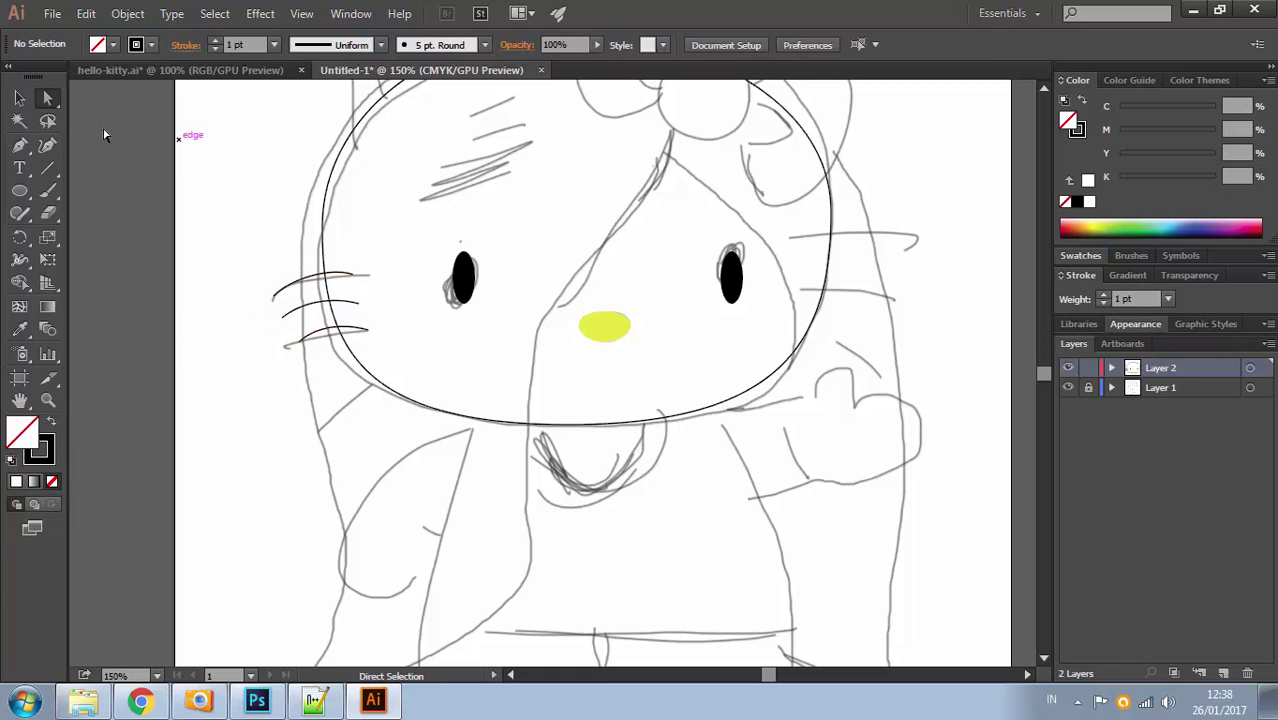
Reflect a copy of the three left whiskers across the vertical axis and place it level on the right side of the head
{"action": "left_click_drag", "start_coordinate": [398, 254], "coordinate": [168, 320]}
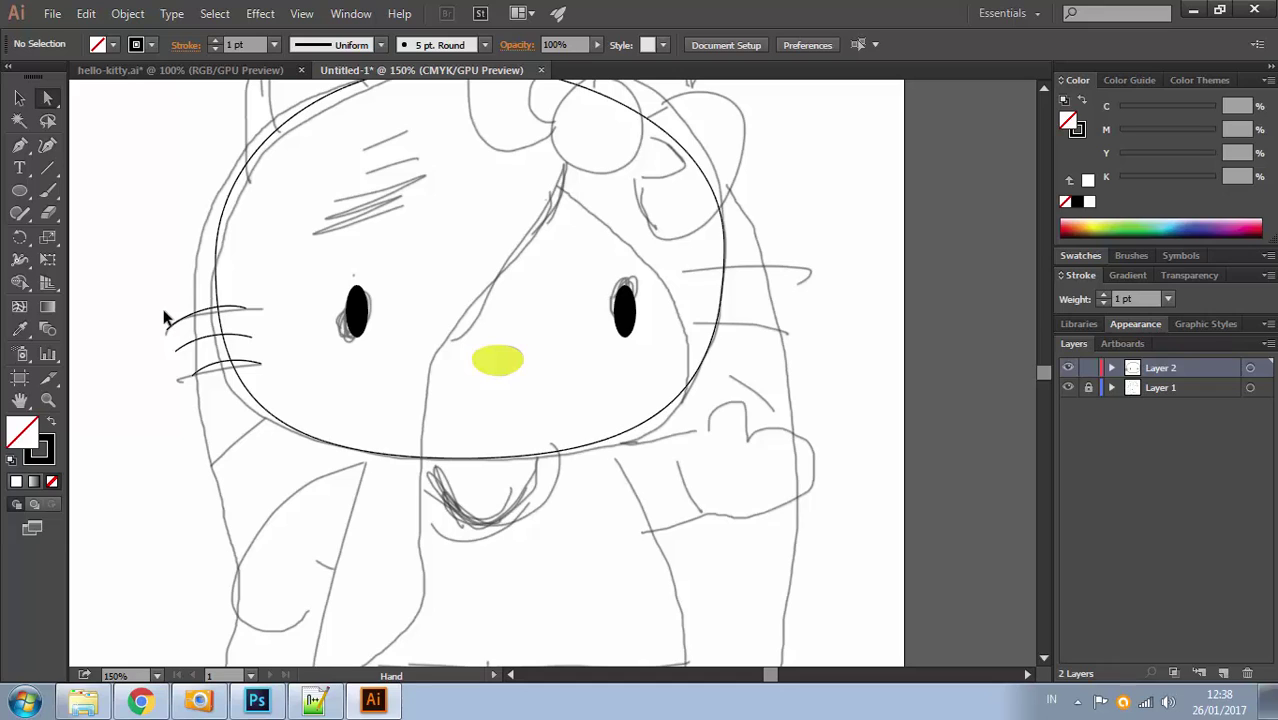
{"action": "key", "text": "v"}
{"action": "left_click_drag", "start_coordinate": [210, 388], "coordinate": [211, 389]}
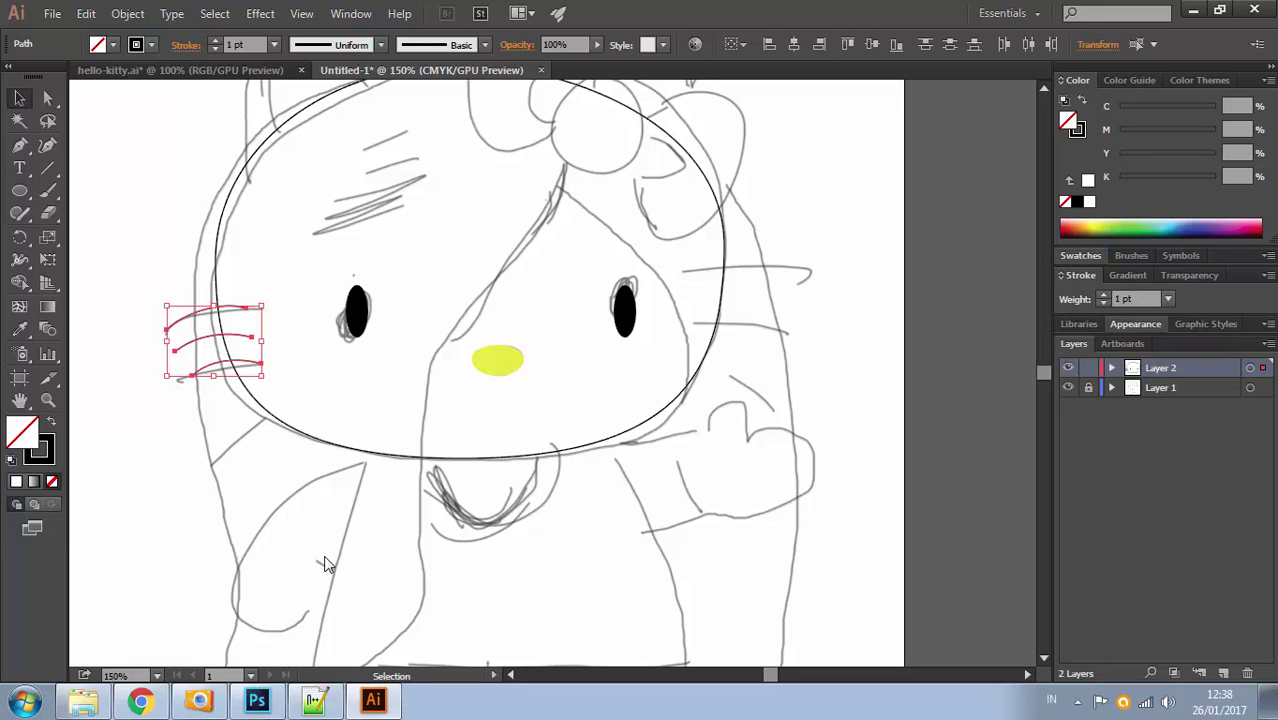
{"action": "right_click", "coordinate": [325, 562]}
{"action": "mouse_move", "coordinate": [330, 558]}
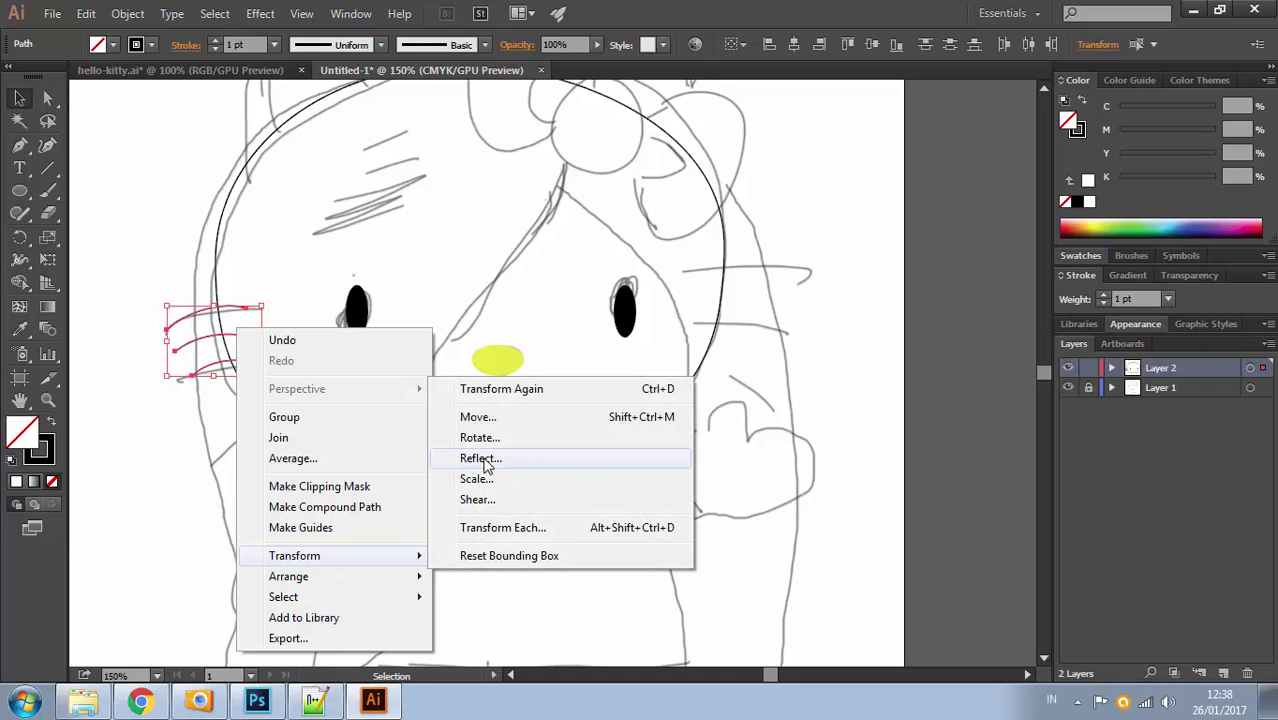
{"action": "left_click", "coordinate": [486, 457]}
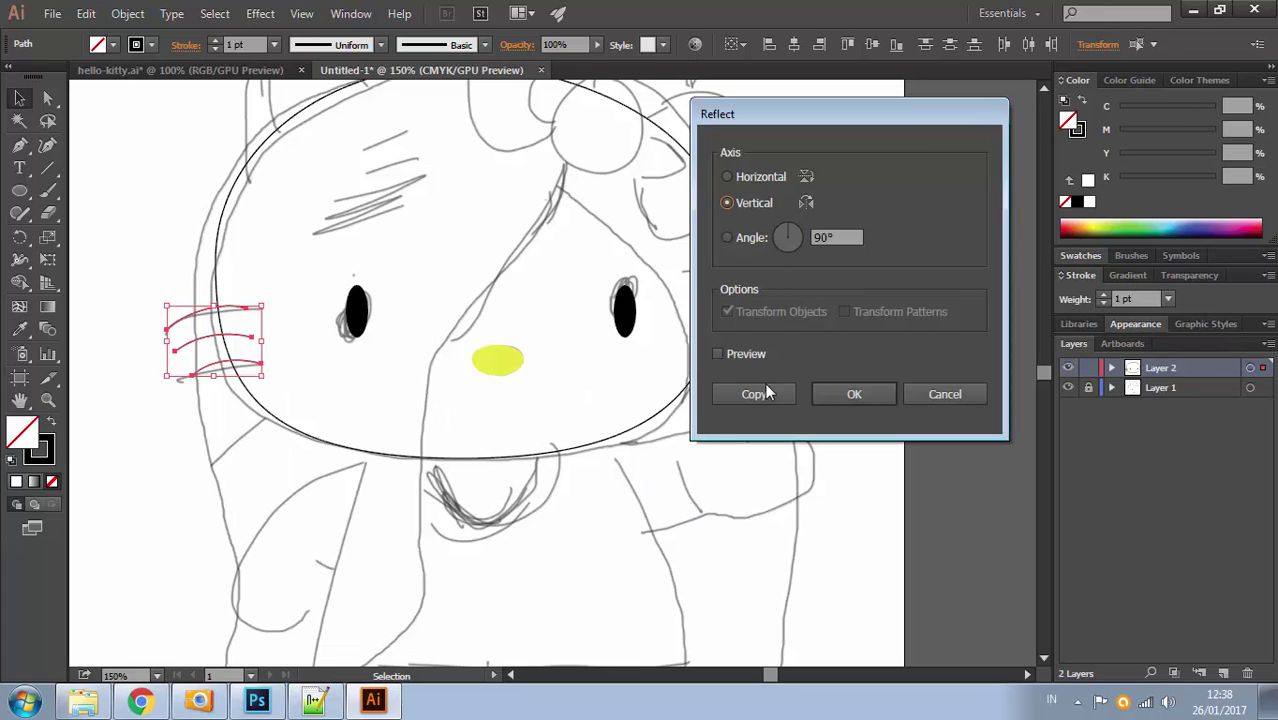
{"action": "left_click", "coordinate": [763, 393]}
{"action": "left_click_drag", "start_coordinate": [248, 322], "coordinate": [761, 347]}
{"action": "left_click", "coordinate": [843, 220]}
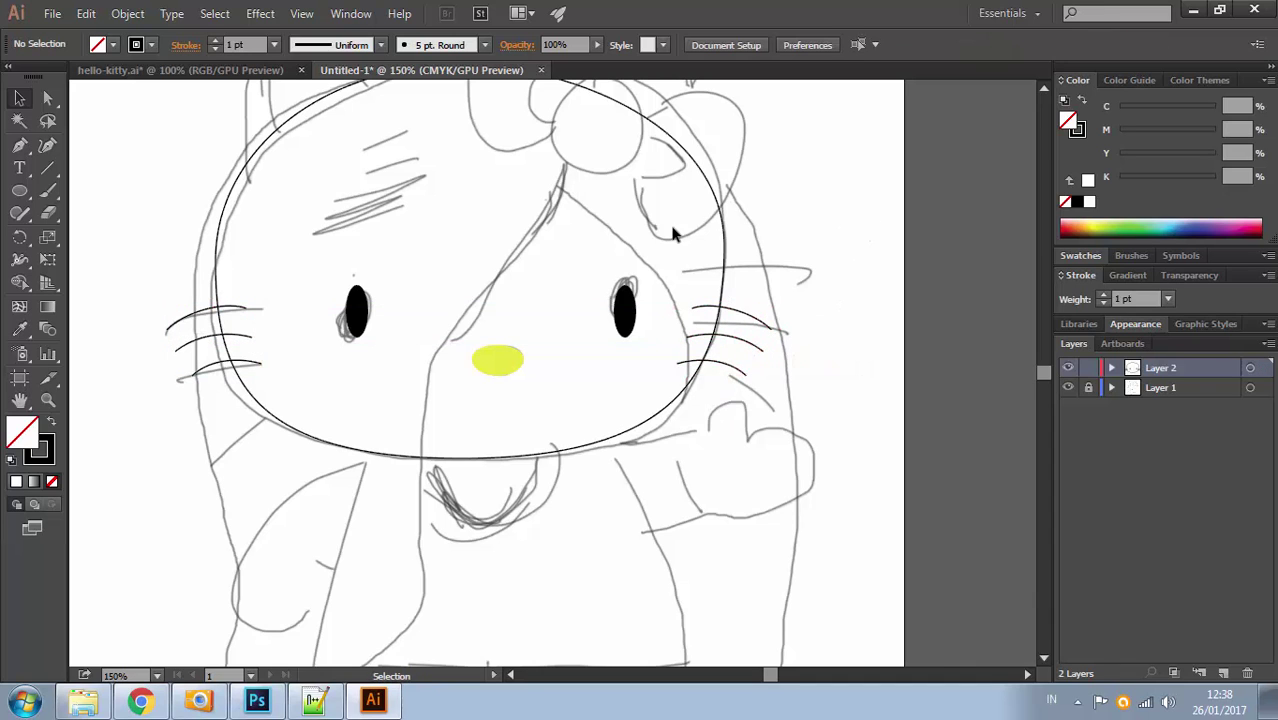
Trace the left ear as a closed curved path with the Pen tool, extending its base inside the head outline
{"action": "mouse_move", "coordinate": [549, 240]}
{"action": "left_mouse_down"}
{"action": "mouse_move", "coordinate": [594, 388]}
{"action": "mouse_move", "coordinate": [579, 328]}
{"action": "mouse_move", "coordinate": [522, 235]}
{"action": "mouse_move", "coordinate": [518, 300]}
{"action": "left_mouse_up"}
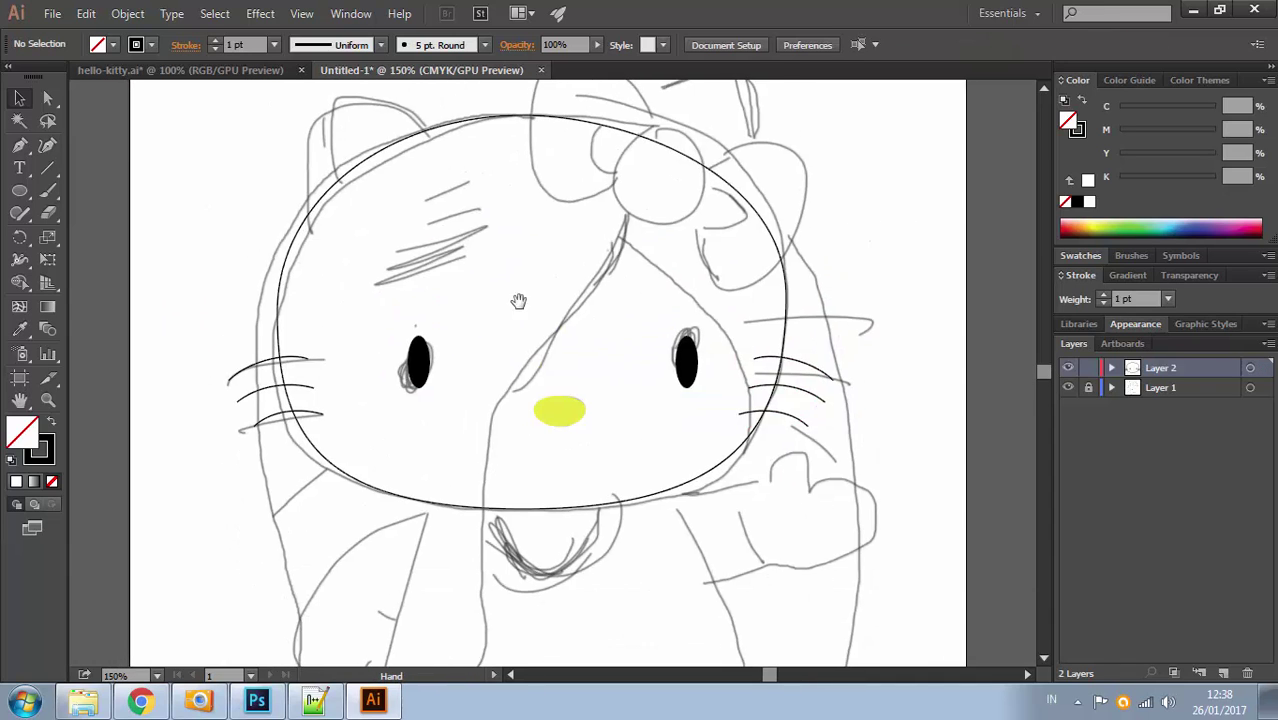
{"action": "left_click", "coordinate": [21, 145]}
{"action": "left_click_drag", "start_coordinate": [425, 169], "coordinate": [408, 254]}
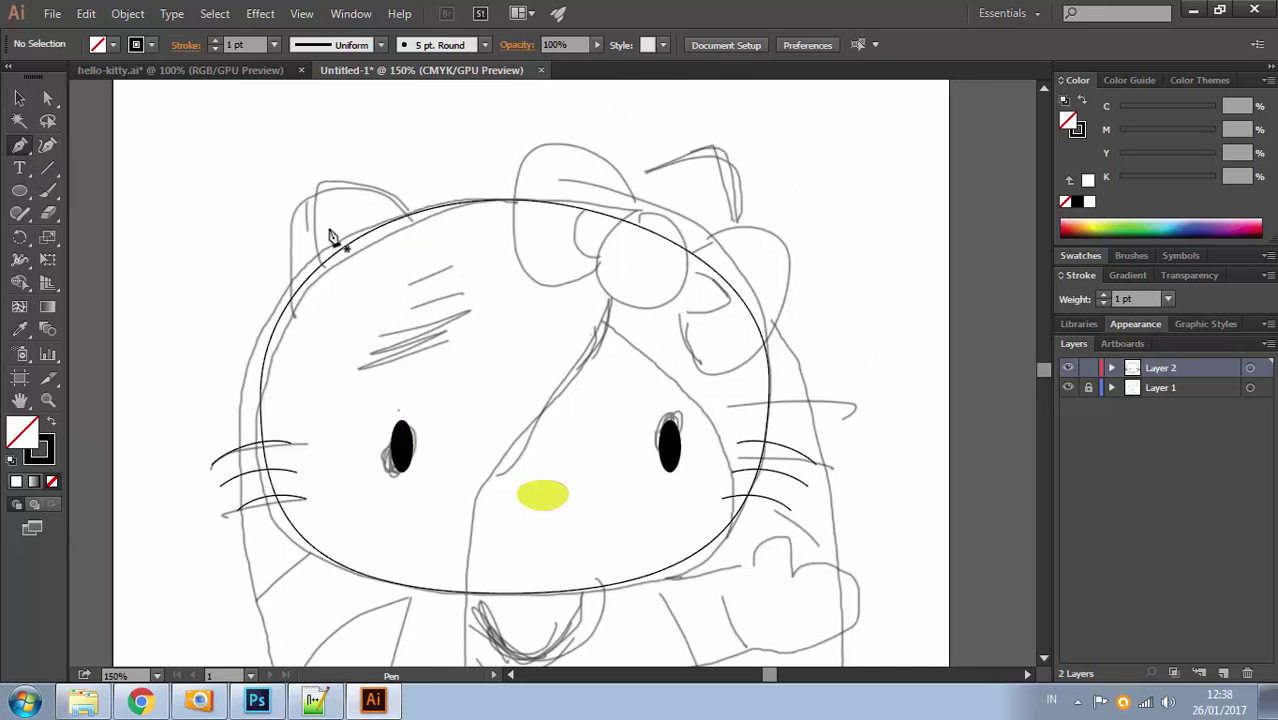
{"action": "left_click_drag", "start_coordinate": [307, 196], "coordinate": [292, 209]}
{"action": "left_click_drag", "start_coordinate": [325, 319], "coordinate": [373, 324]}
{"action": "left_click_drag", "start_coordinate": [420, 239], "coordinate": [410, 205]}
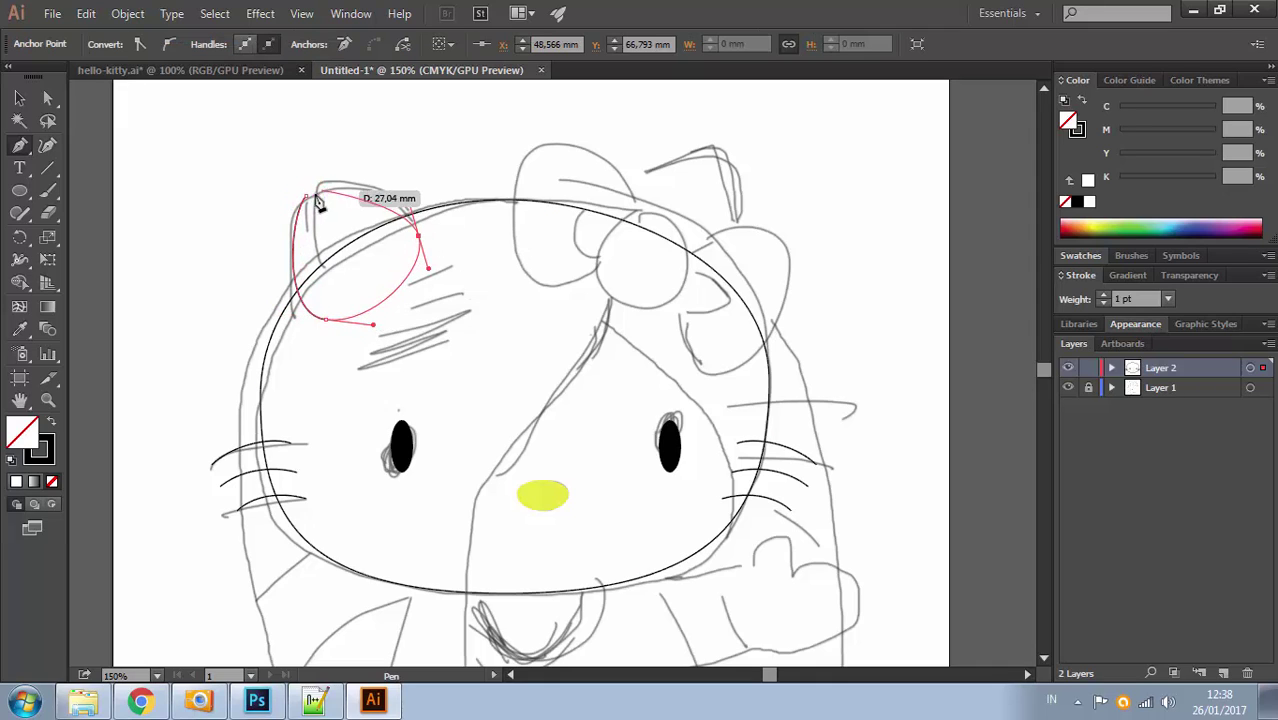
{"action": "left_click_drag", "start_coordinate": [309, 198], "coordinate": [279, 220]}
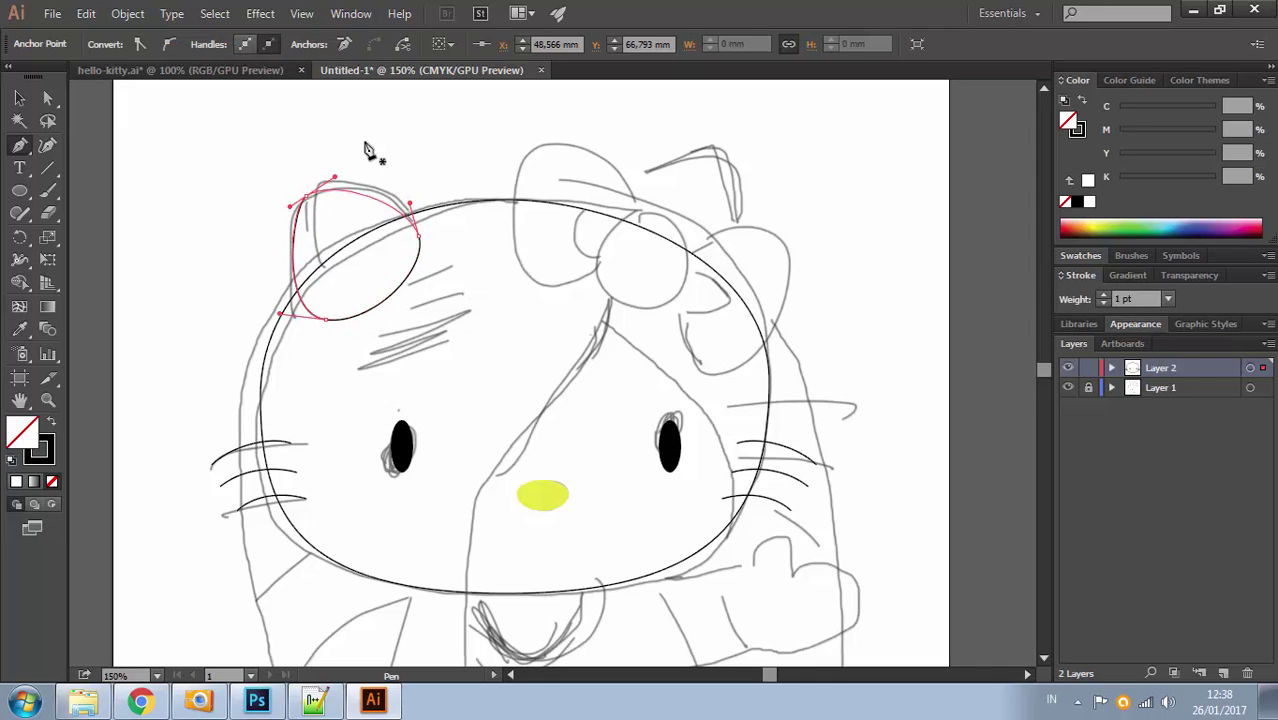
{"action": "key", "text": "v"}
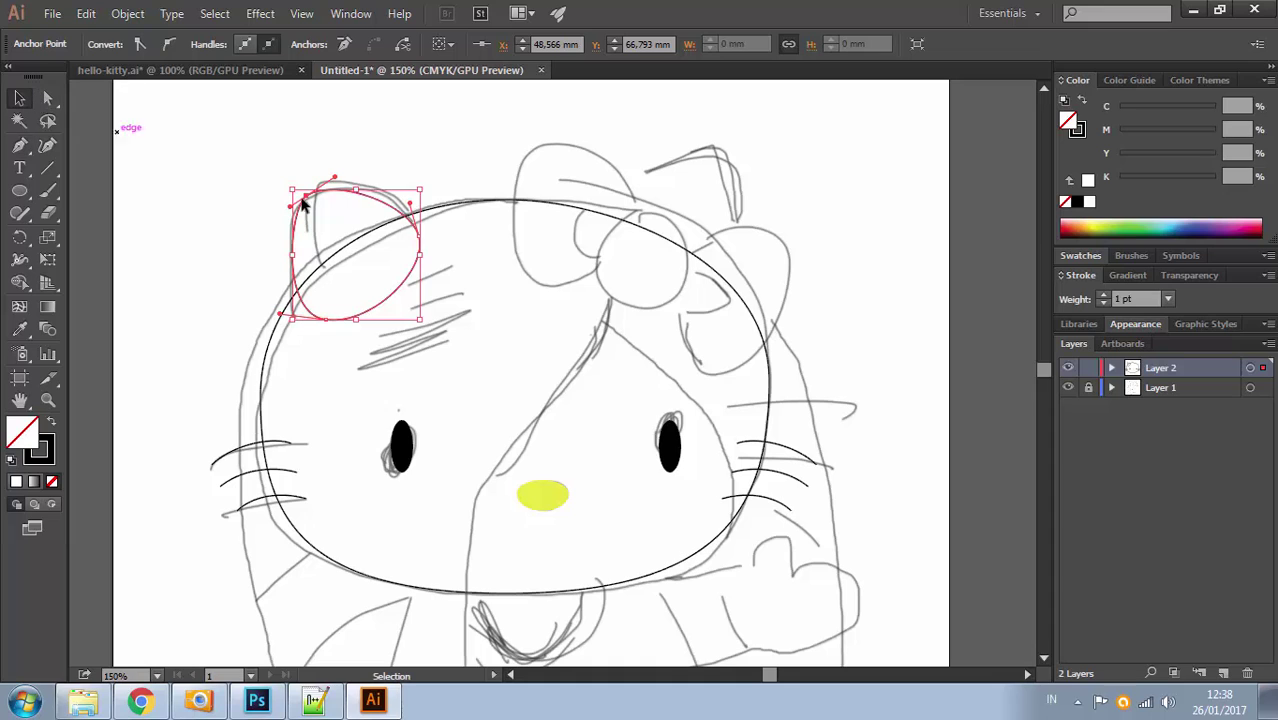
Reflect a copy of the left ear across the vertical axis and place it level on the right side of the head
{"action": "left_click", "coordinate": [360, 167]}
{"action": "left_click", "coordinate": [339, 200]}
{"action": "right_click", "coordinate": [340, 197]}
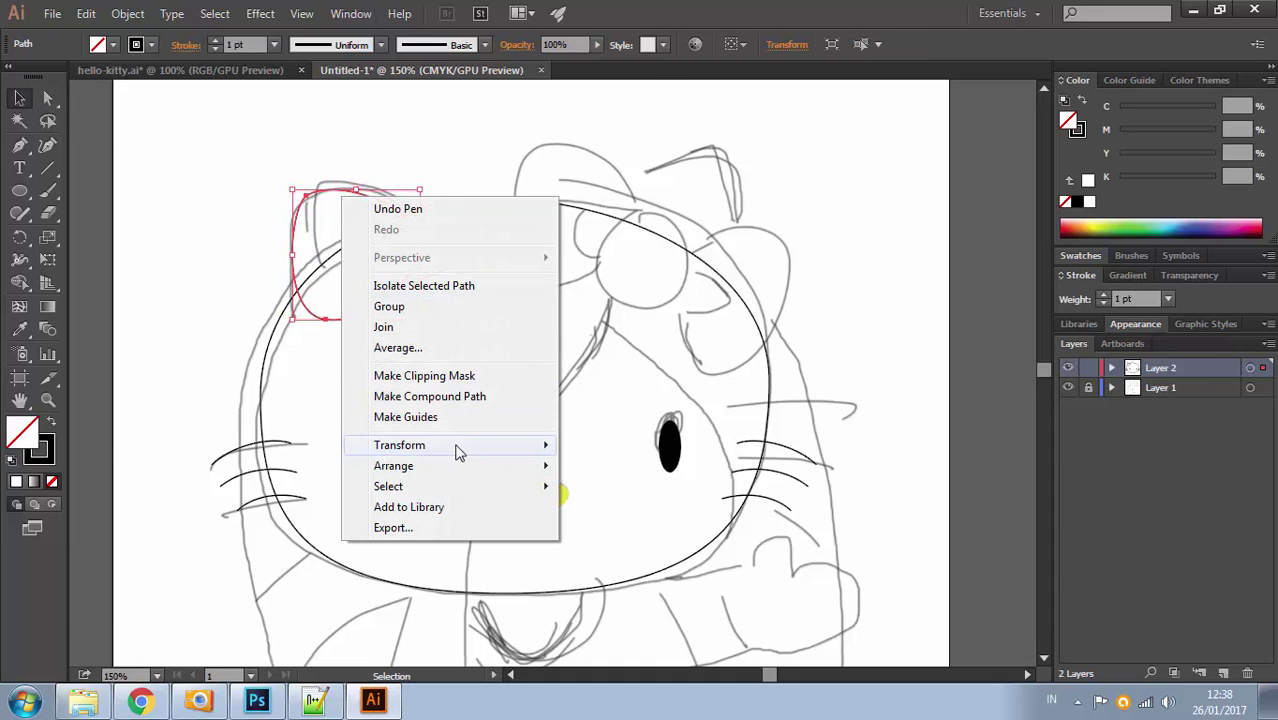
{"action": "mouse_move", "coordinate": [458, 453]}
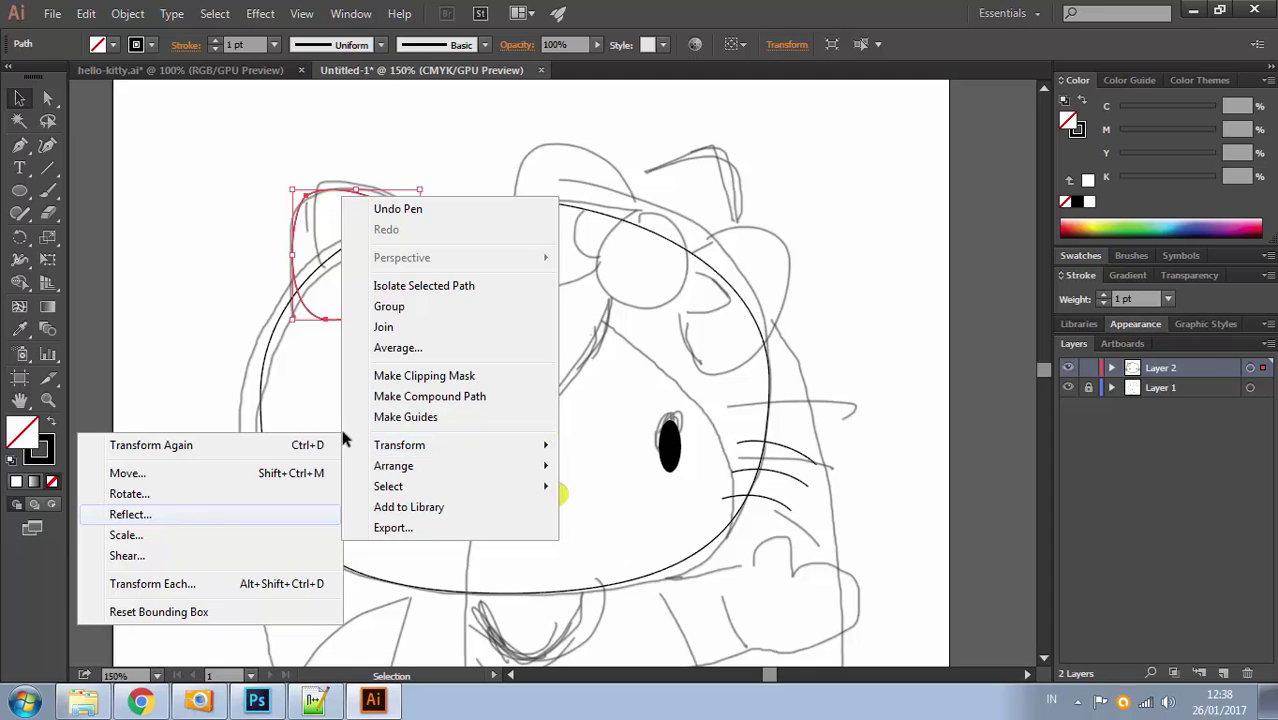
{"action": "left_click", "coordinate": [130, 514]}
{"action": "left_click", "coordinate": [757, 392]}
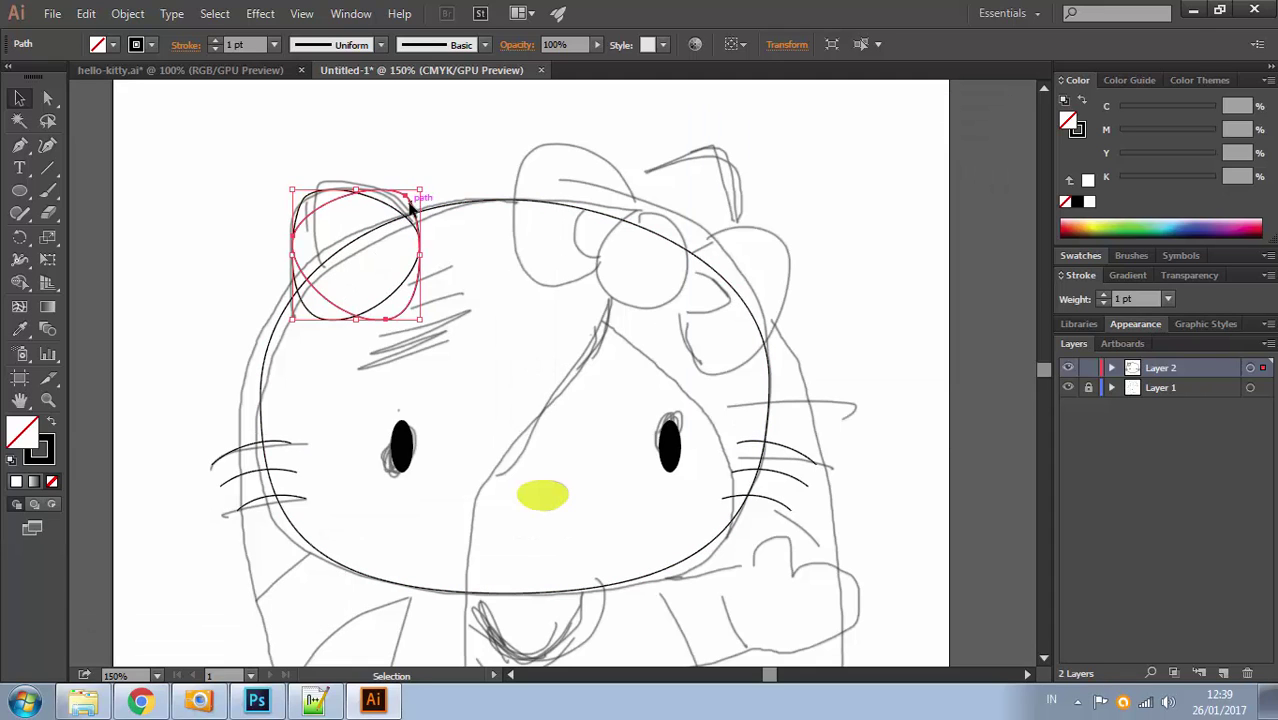
{"action": "left_click_drag", "start_coordinate": [409, 205], "coordinate": [721, 242]}
{"action": "left_click", "coordinate": [791, 205]}
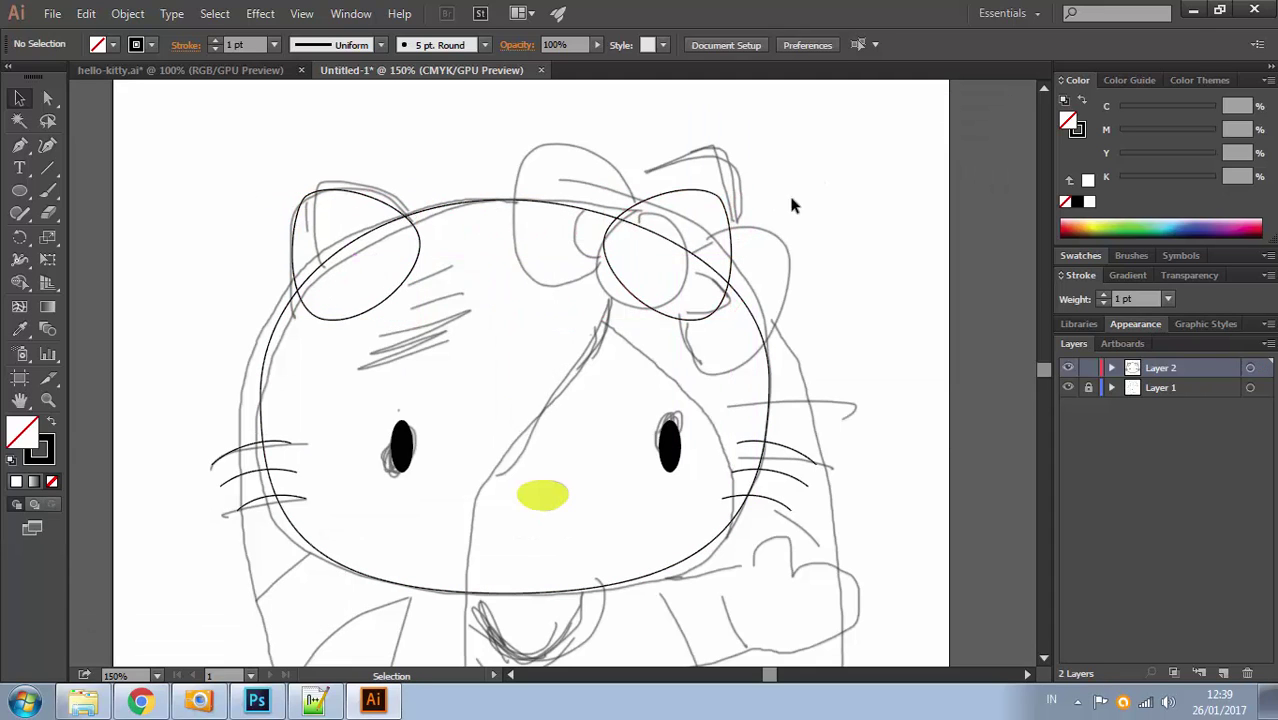
Draw a straight vertical centre line for the body with the Pen tool, from beside the nose down to between the legs
{"action": "scroll", "coordinate": [791, 205], "scroll_direction": "down", "scroll_amount": 5}
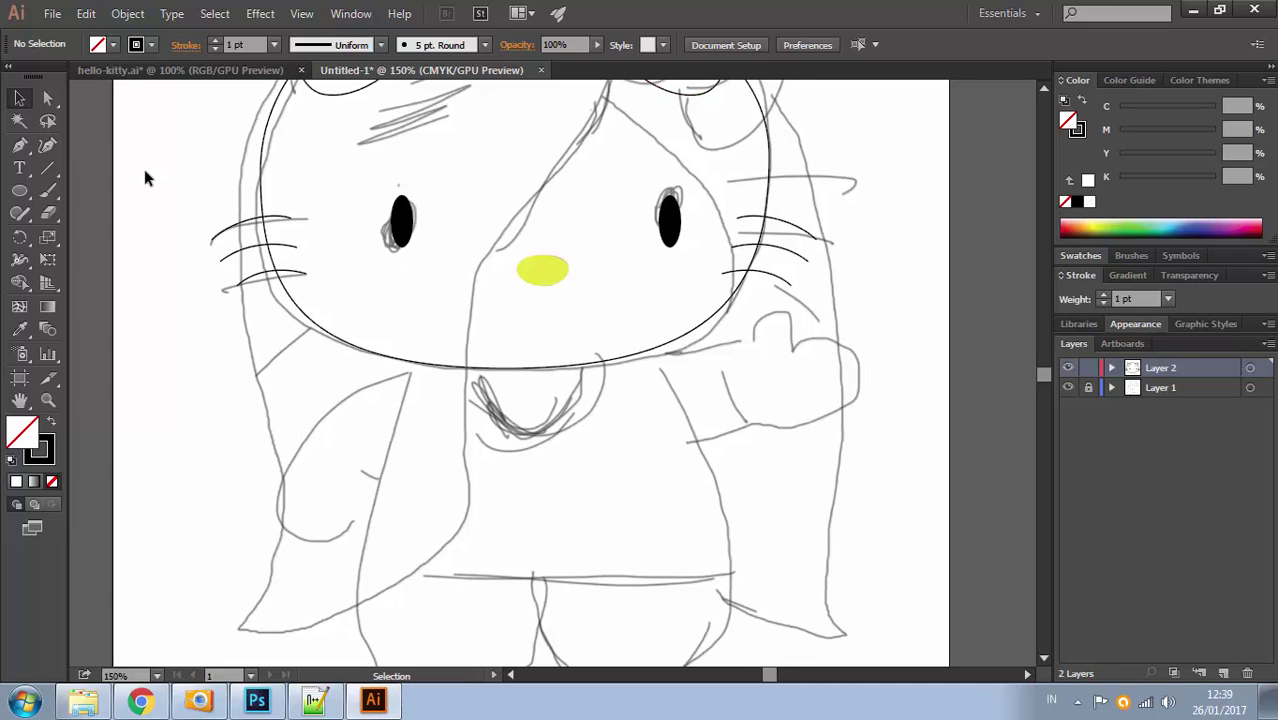
{"action": "scroll", "coordinate": [144, 169], "scroll_direction": "down", "scroll_amount": 3}
{"action": "scroll", "coordinate": [144, 169], "scroll_direction": "left", "scroll_amount": 1}
{"action": "left_click", "coordinate": [20, 145]}
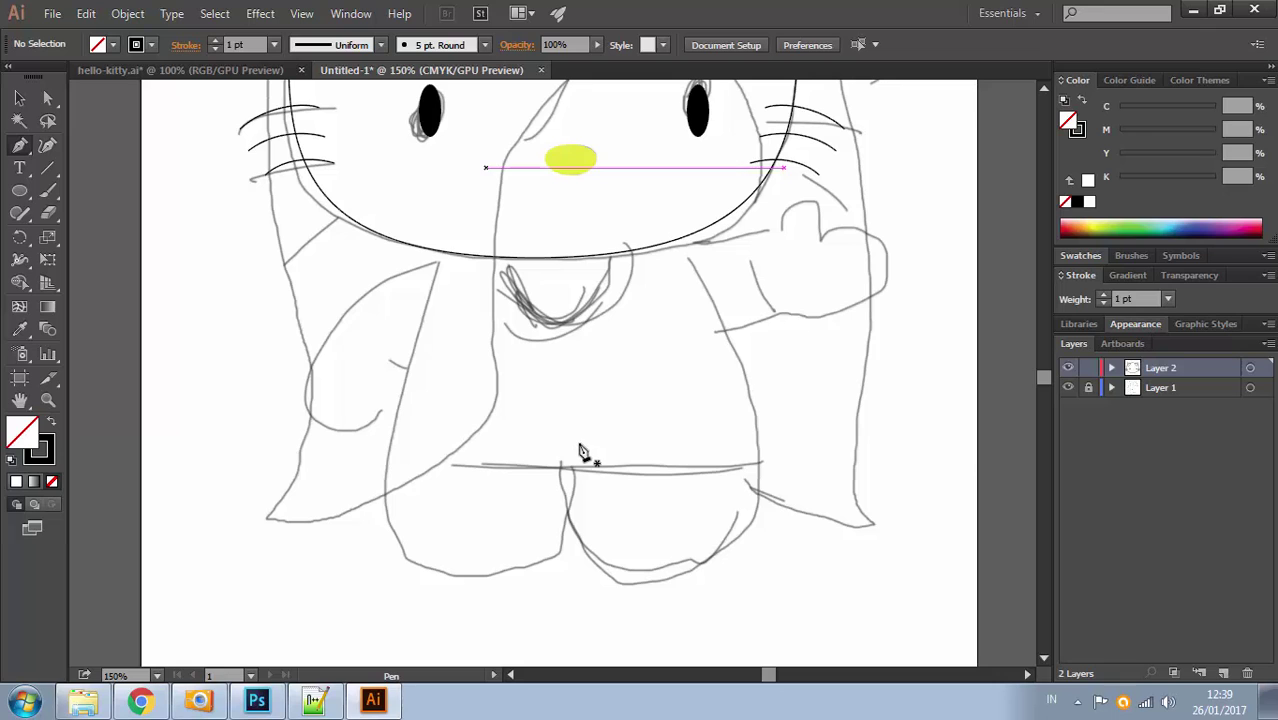
{"action": "scroll", "coordinate": [540, 395], "scroll_direction": "right", "scroll_amount": 2}
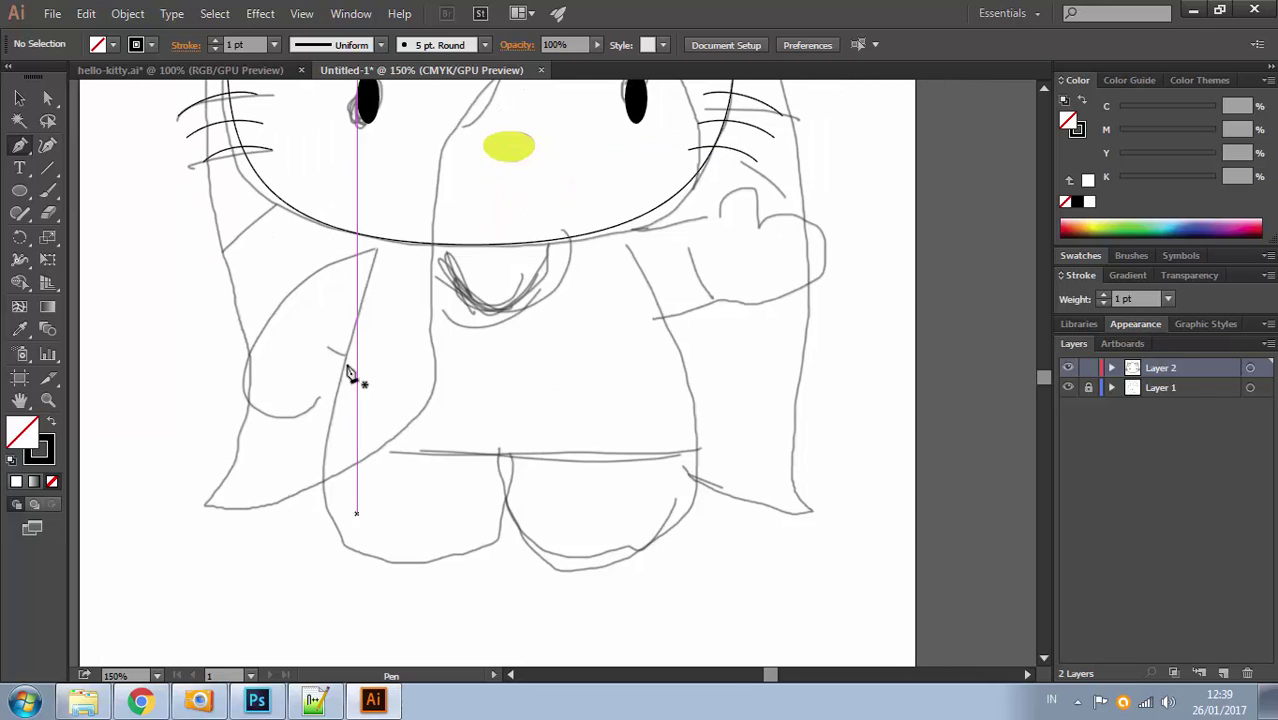
{"action": "left_click", "coordinate": [497, 116]}
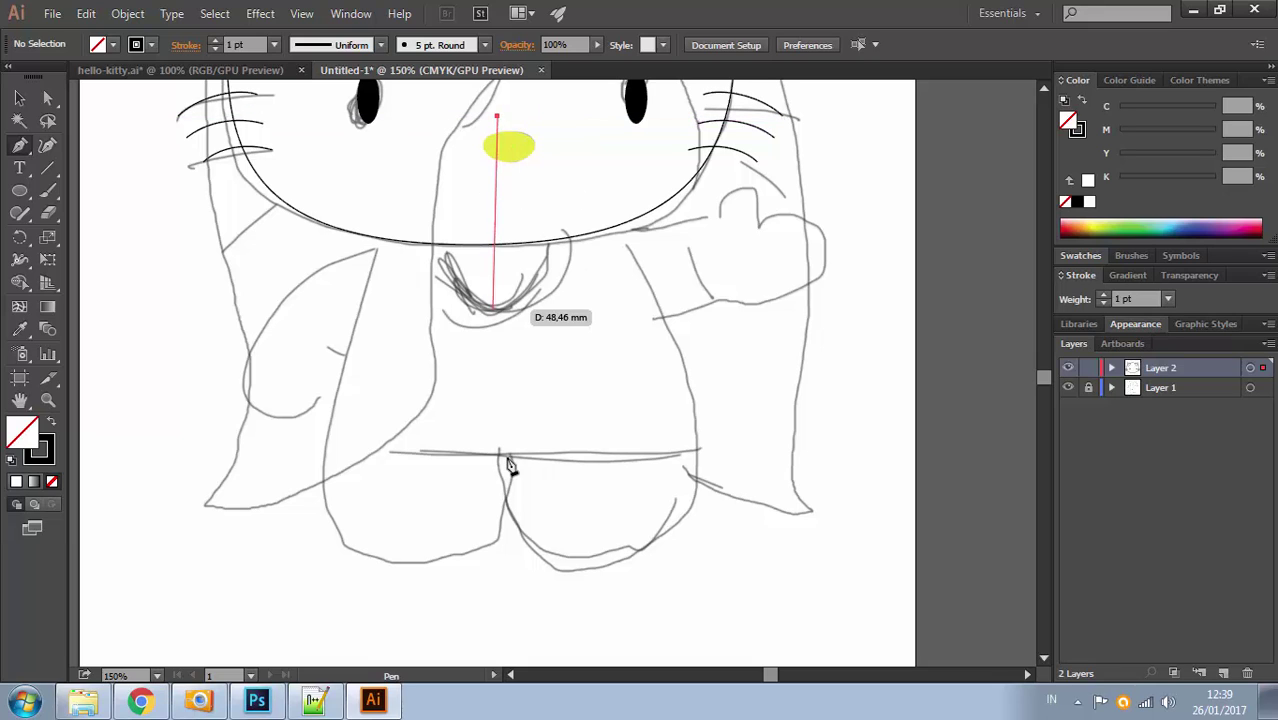
{"action": "left_click", "coordinate": [500, 456]}
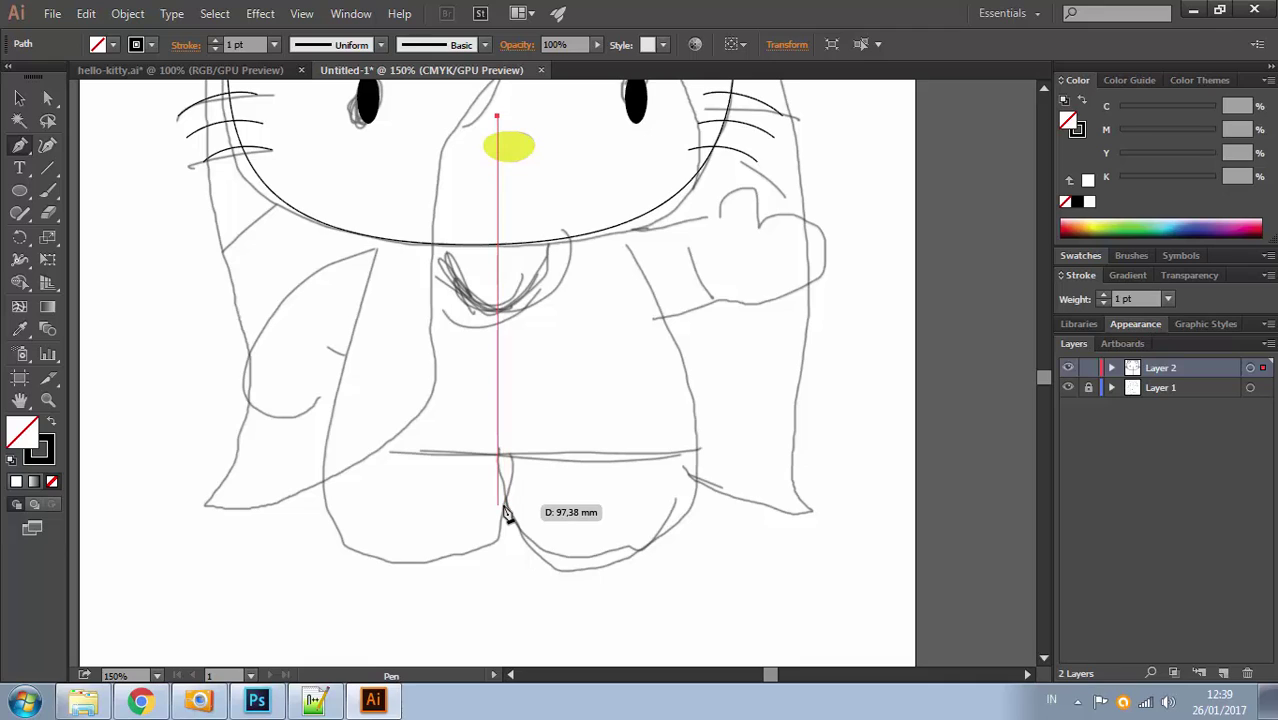
{"action": "left_click", "coordinate": [498, 508]}
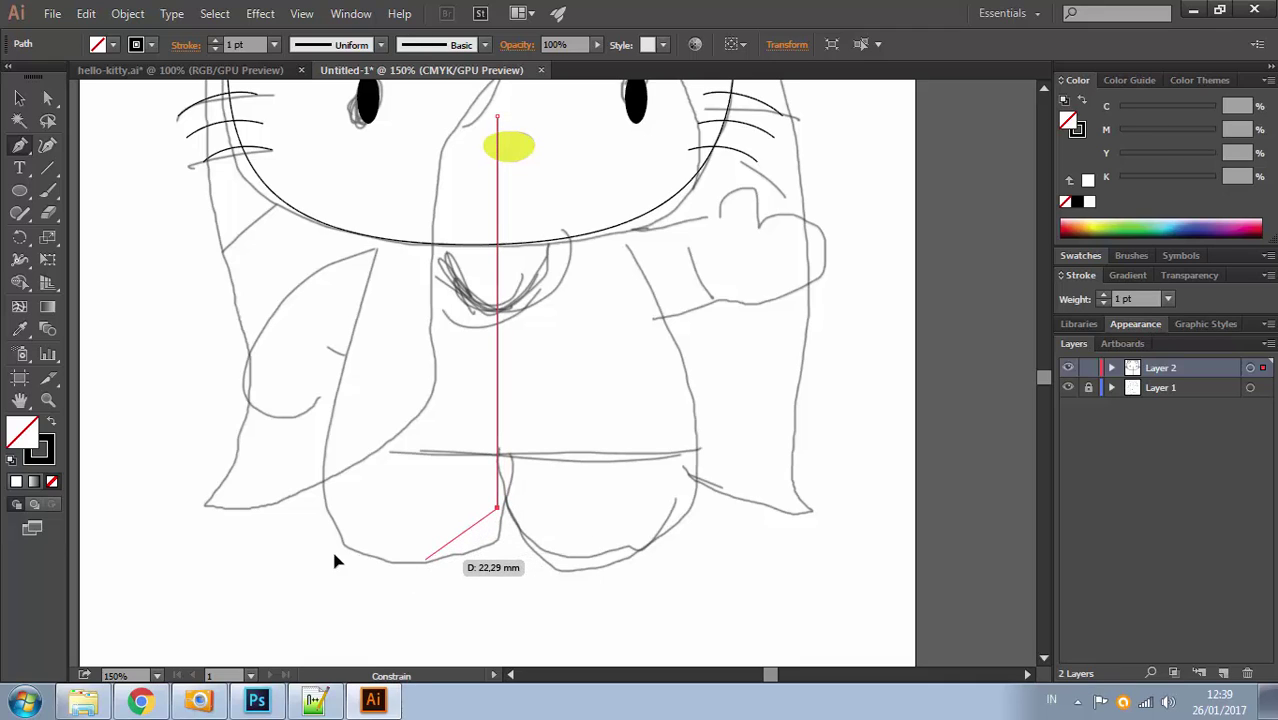
{"action": "left_click_drag", "start_coordinate": [390, 562], "coordinate": [238, 538]}
{"action": "key", "text": "ctrl+z"}
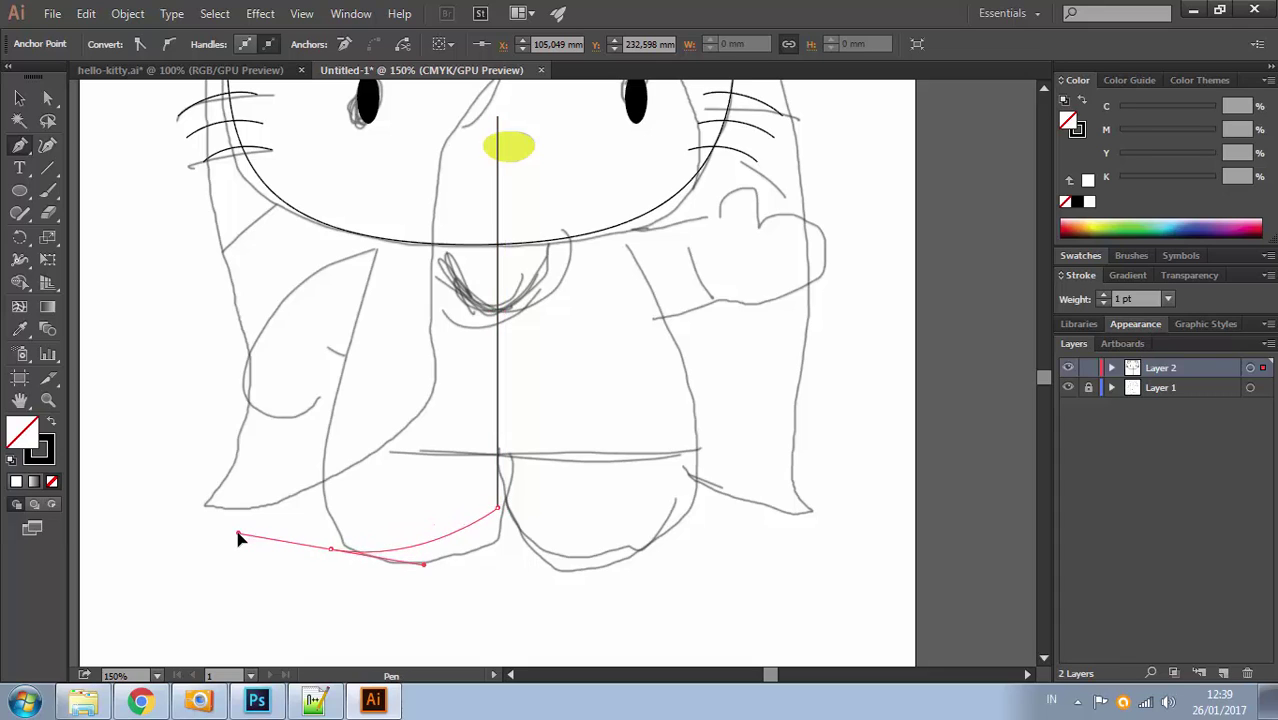
{"action": "key", "text": "ctrl+z"}
Continue the path around the left foot and up the body's left side, closing it at the centre line's upper end inside the head
{"action": "left_click_drag", "start_coordinate": [452, 553], "coordinate": [405, 553]}
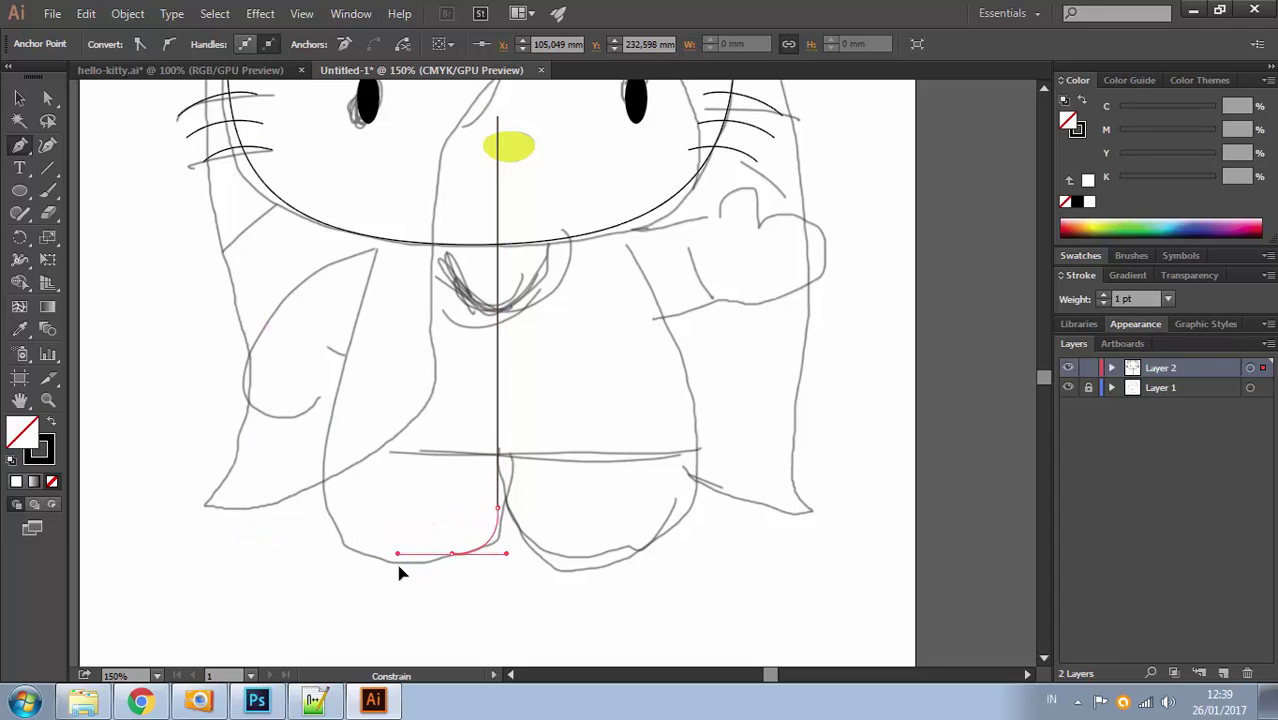
{"action": "left_click_drag", "start_coordinate": [324, 487], "coordinate": [334, 418]}
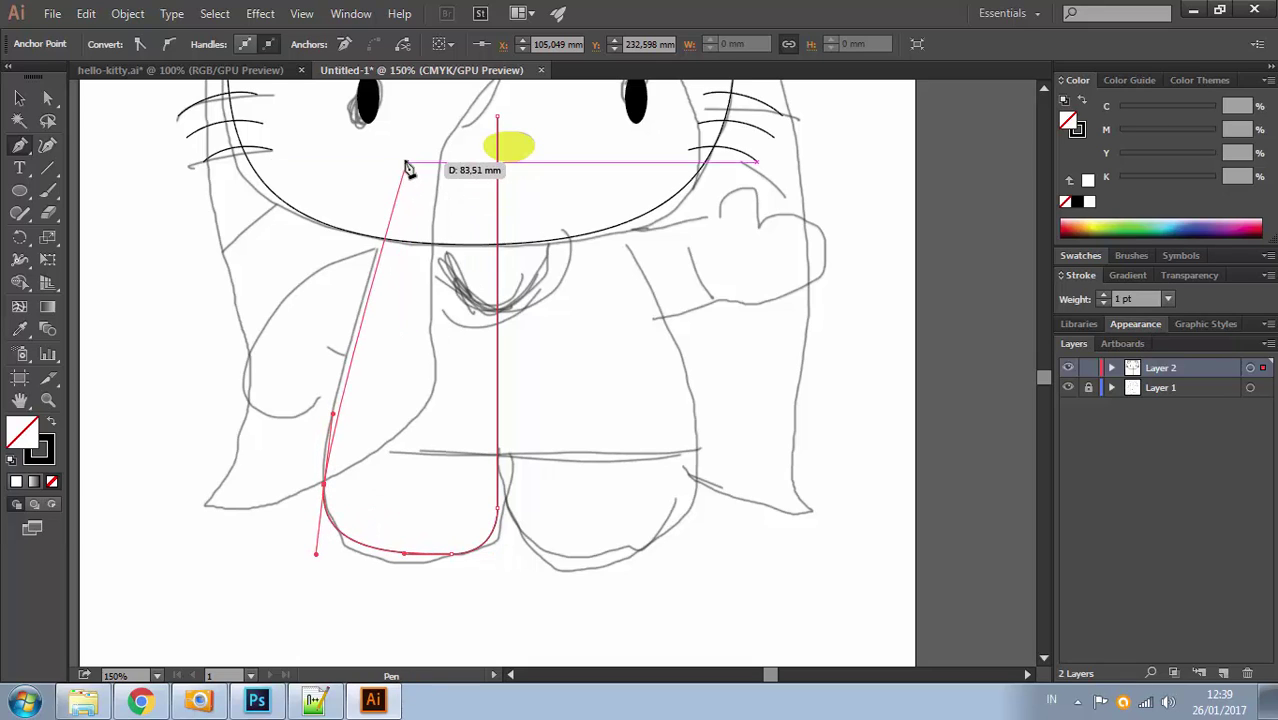
{"action": "left_click_drag", "start_coordinate": [410, 129], "coordinate": [436, 109]}
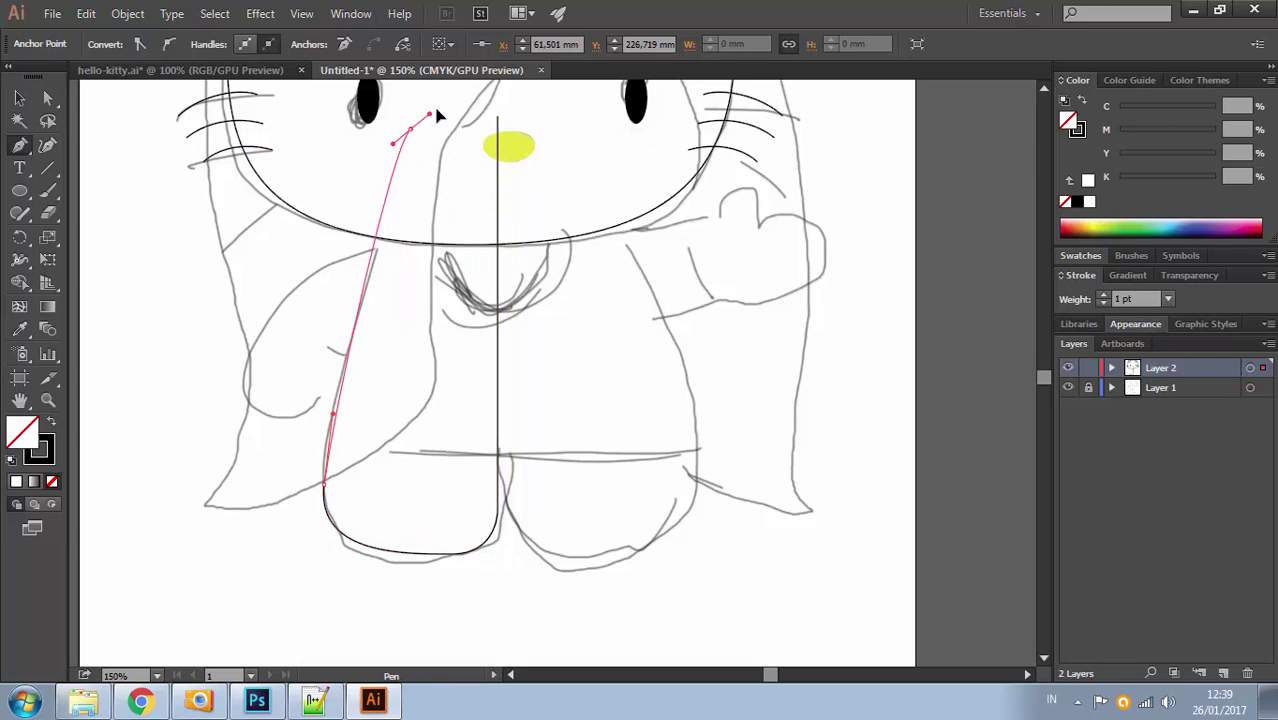
{"action": "left_click", "coordinate": [495, 119]}
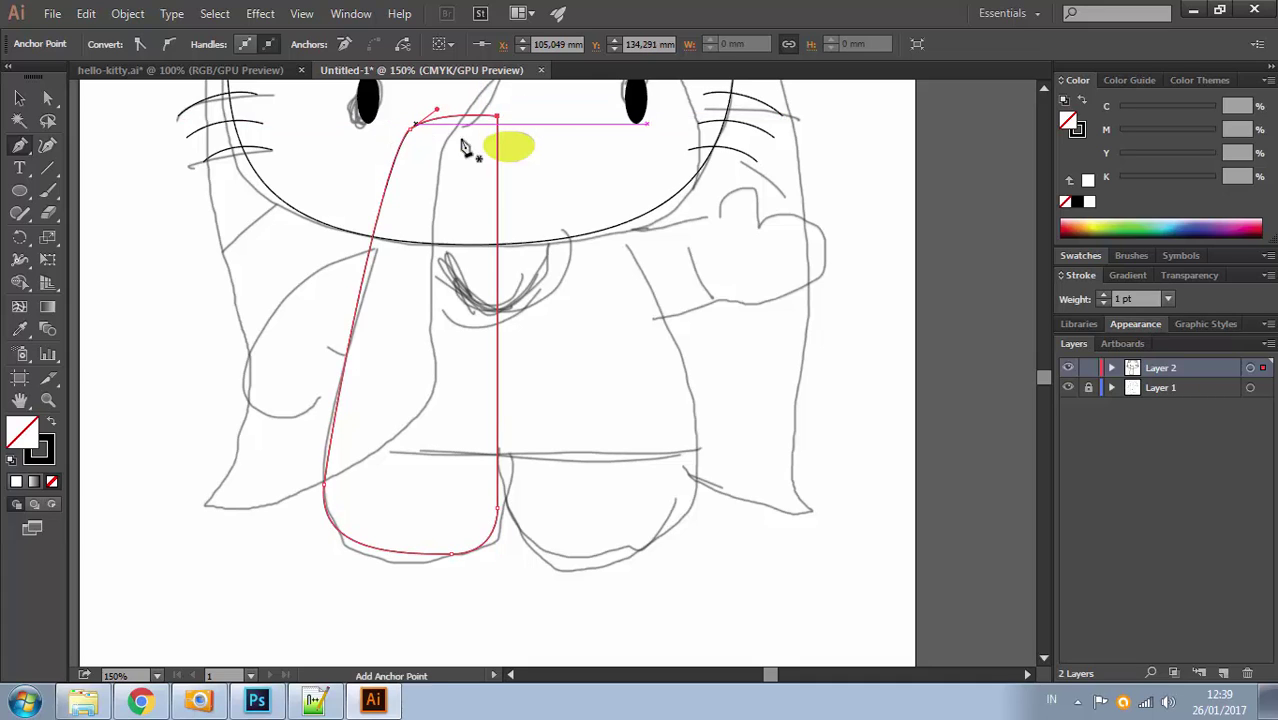
Try to reflect a copy of the left body half across the vertical axis
{"action": "key", "text": "v"}
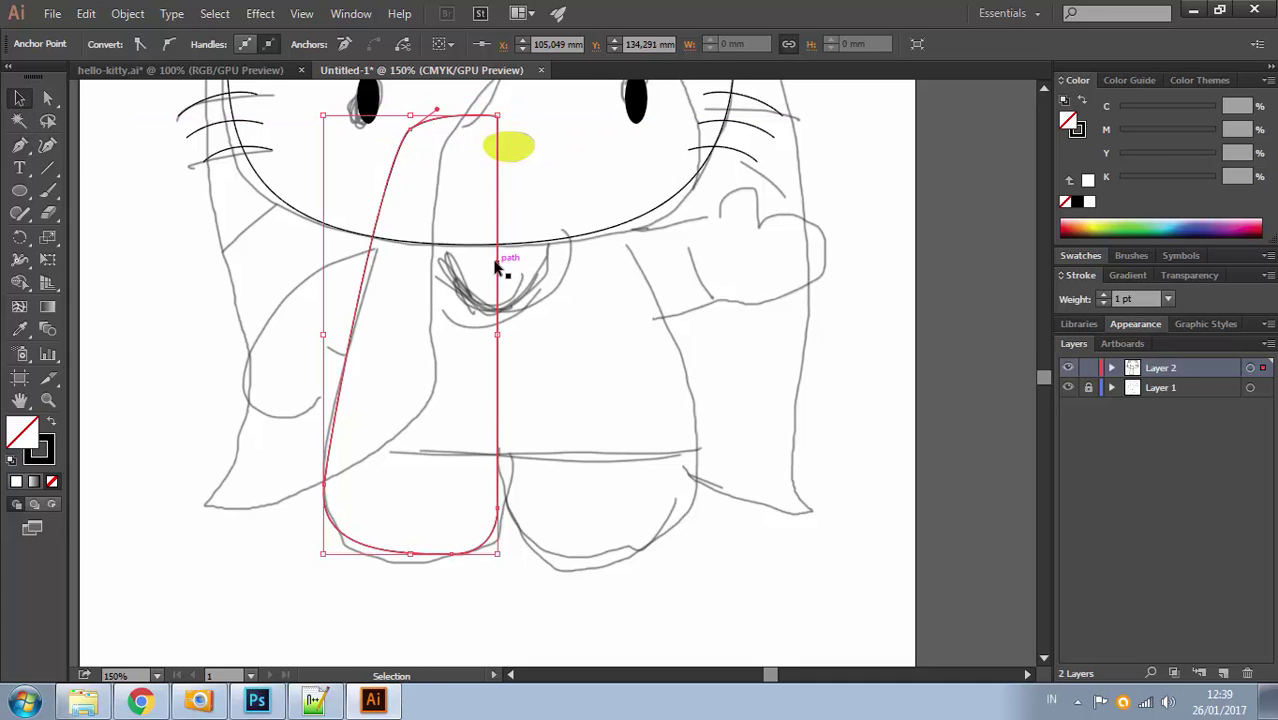
{"action": "right_click", "coordinate": [495, 264]}
{"action": "mouse_move", "coordinate": [621, 514]}
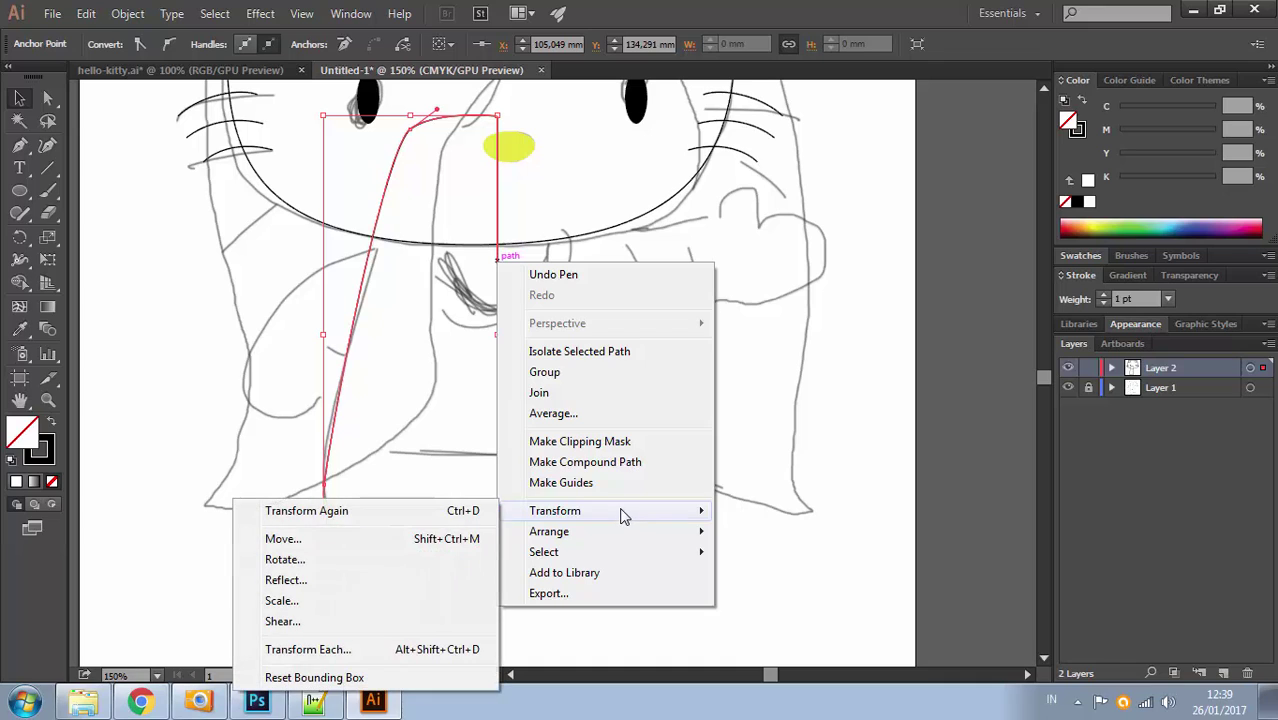
{"action": "left_click", "coordinate": [337, 579]}
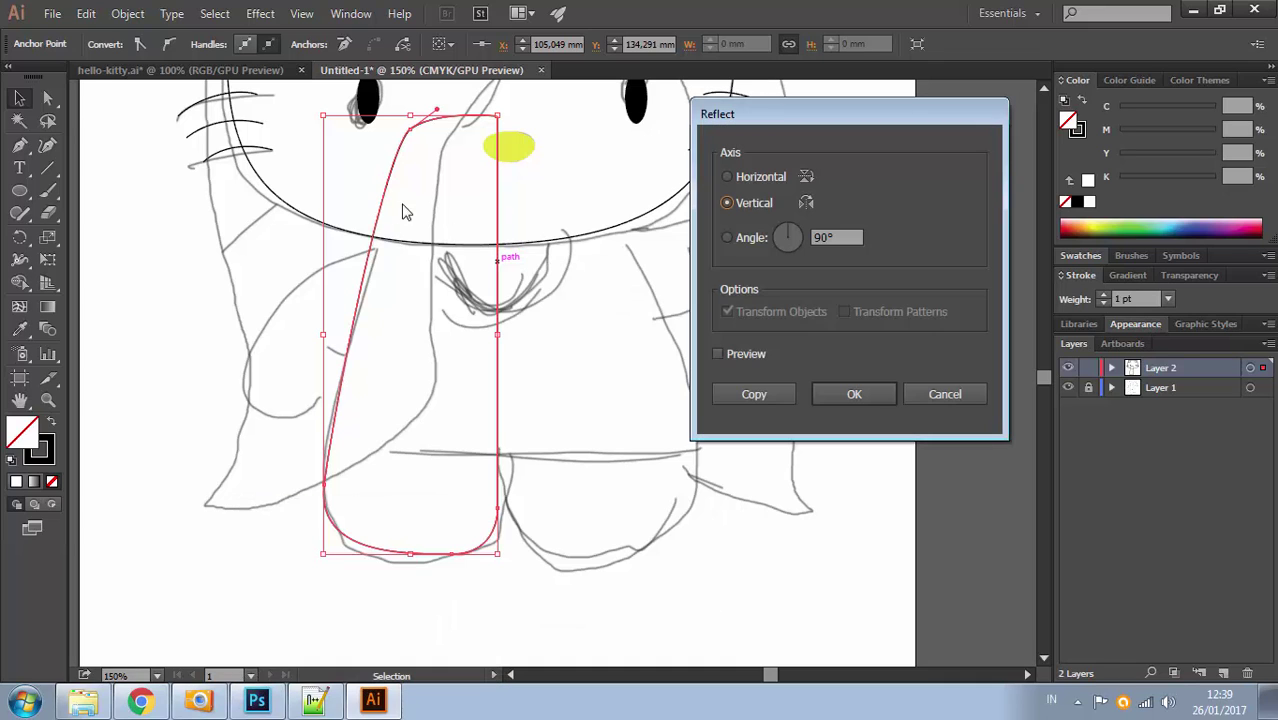
{"action": "left_click", "coordinate": [778, 396]}
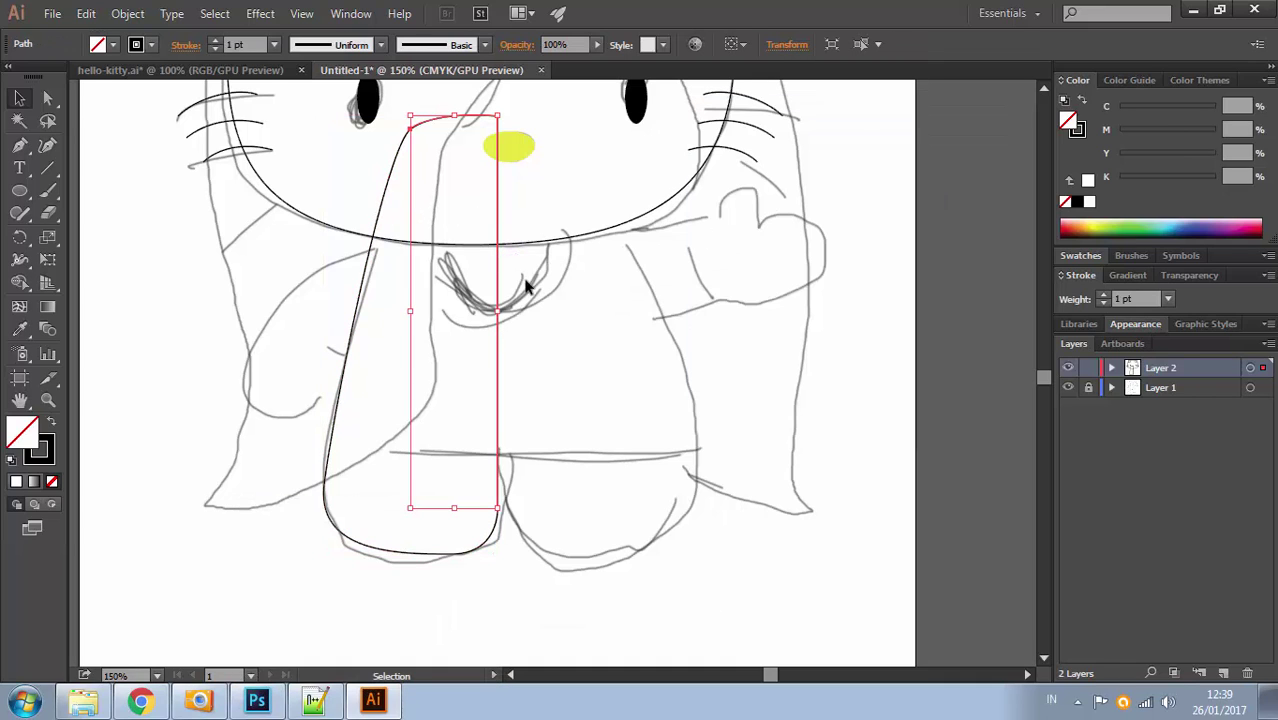
{"action": "left_click", "coordinate": [572, 175]}
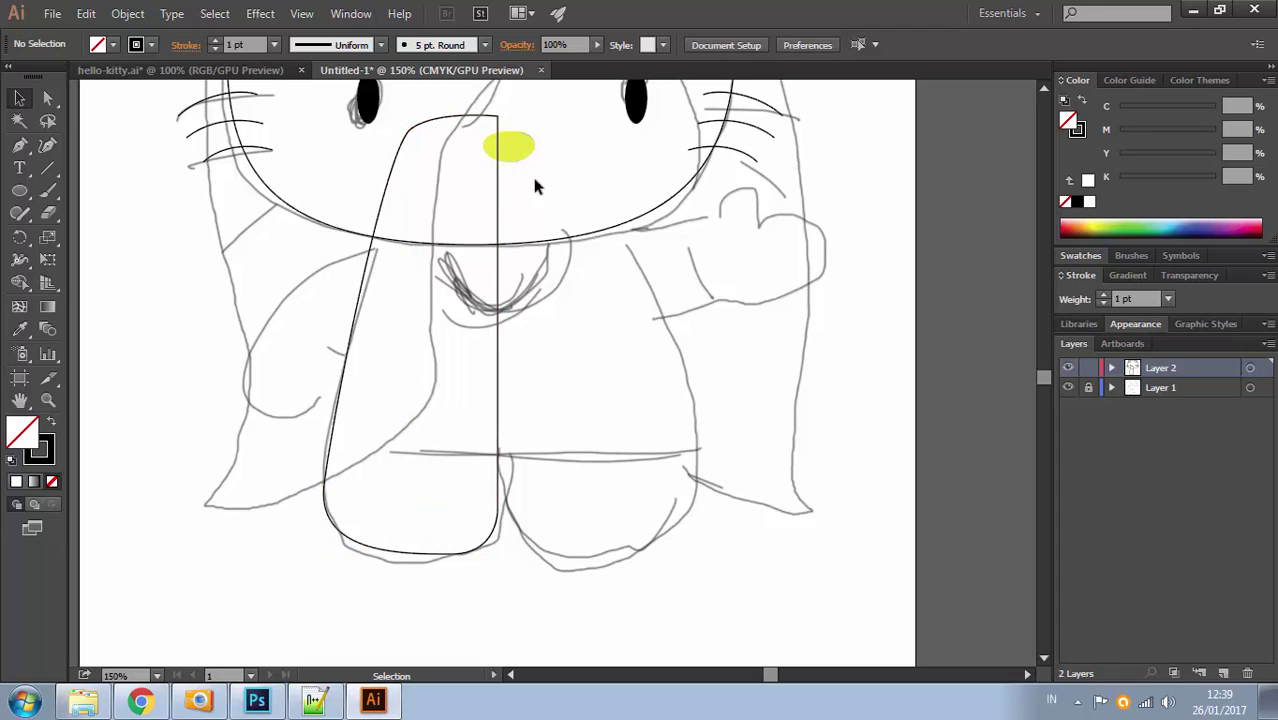
{"action": "key", "text": "ctrl+a"}
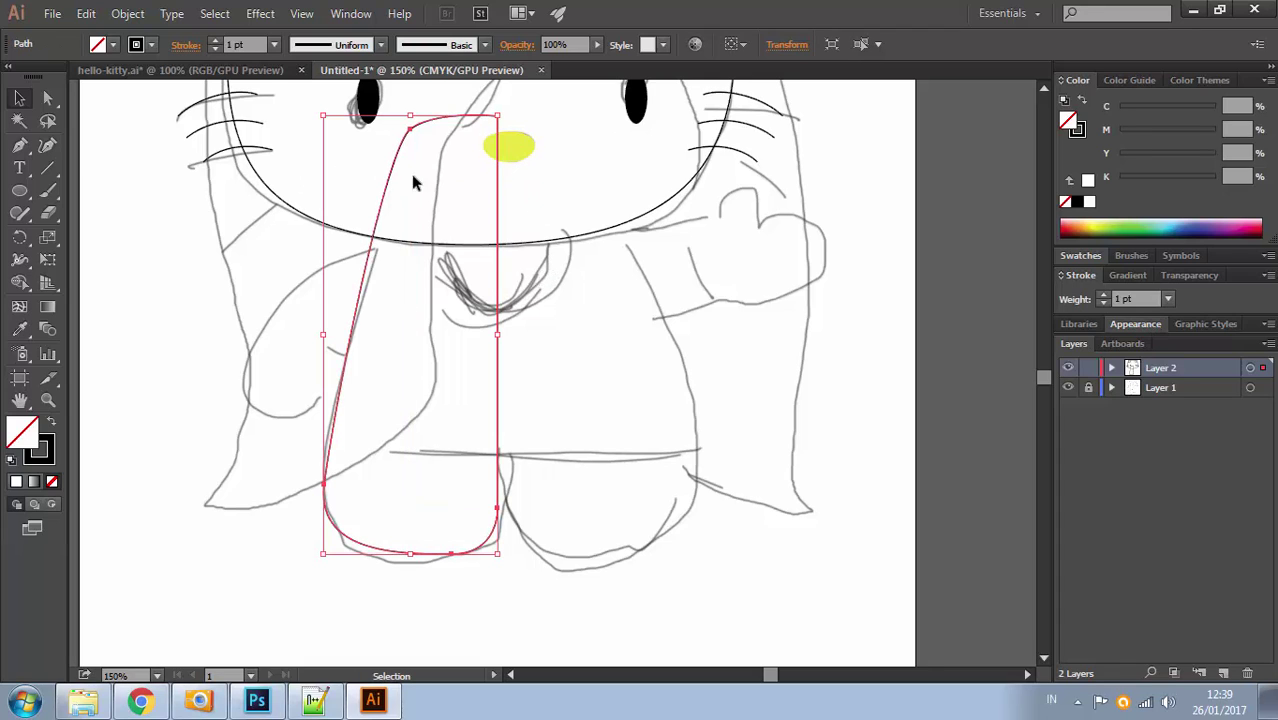
Reflect a copy of the whole left body half across the vertical axis and place it against the centre line on the right
{"action": "left_click", "coordinate": [20, 100]}
{"action": "right_click", "coordinate": [490, 212]}
{"action": "mouse_move", "coordinate": [605, 487]}
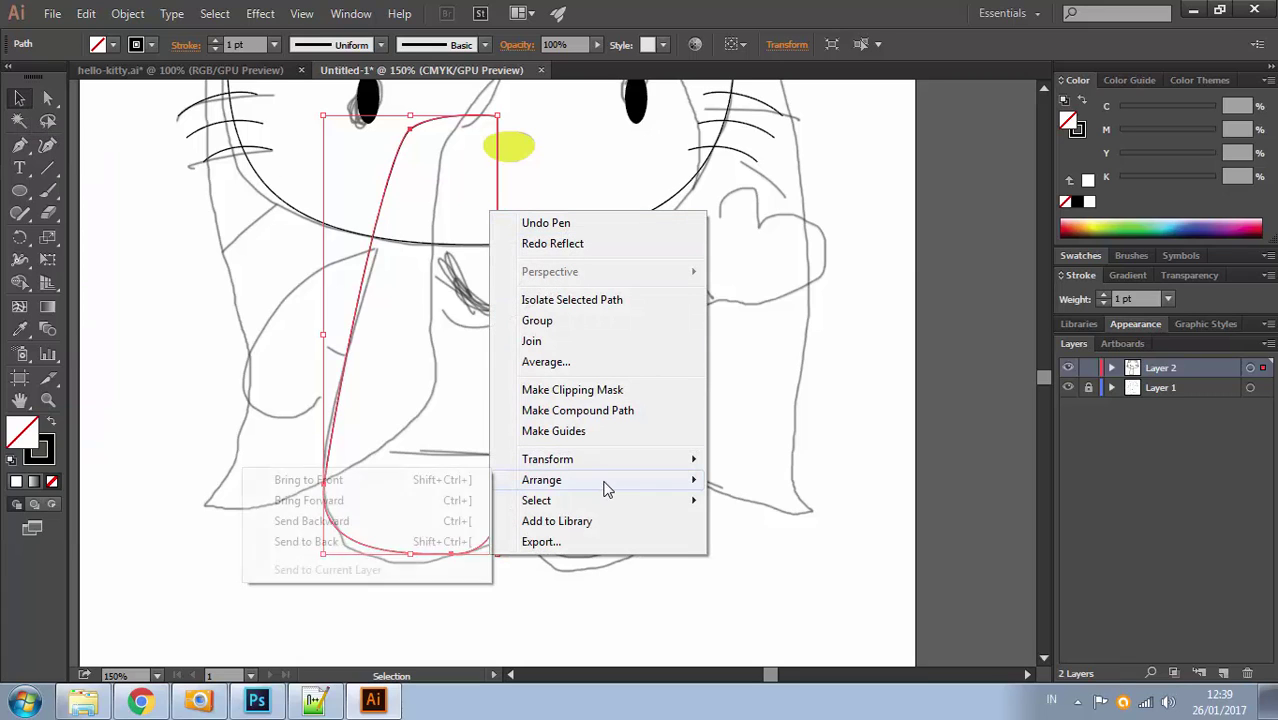
{"action": "mouse_move", "coordinate": [597, 458]}
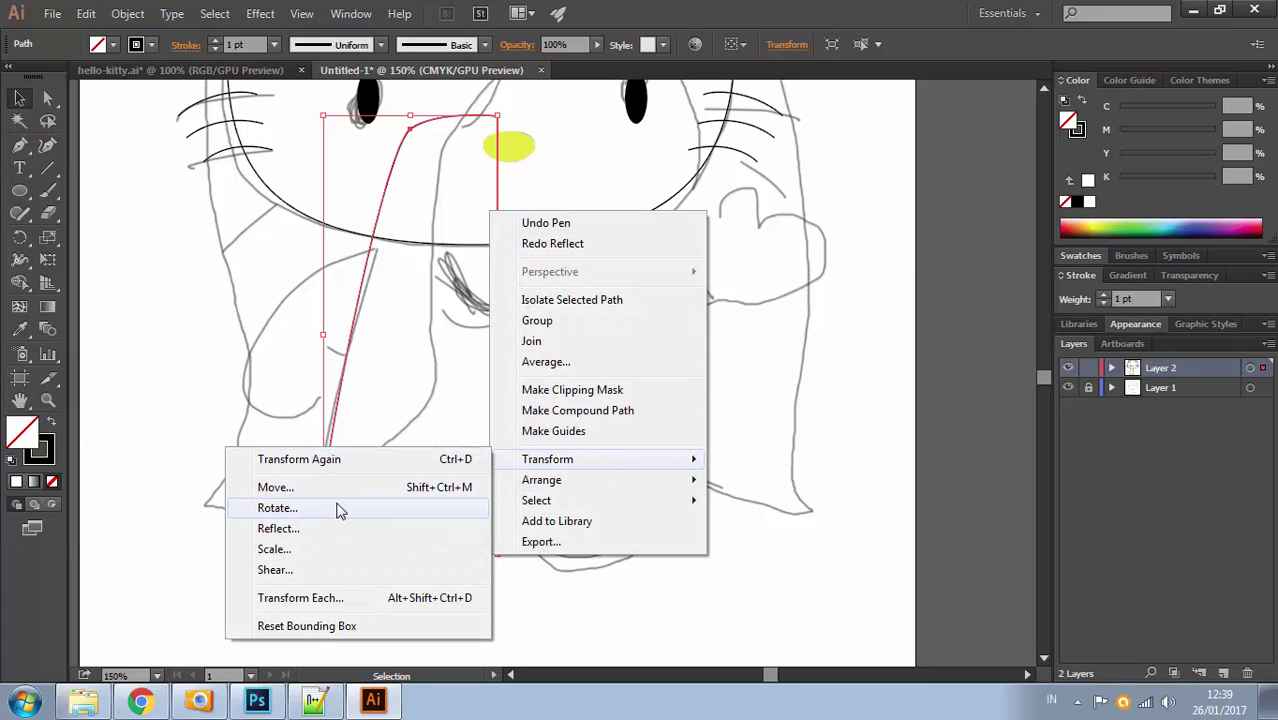
{"action": "left_click", "coordinate": [375, 524]}
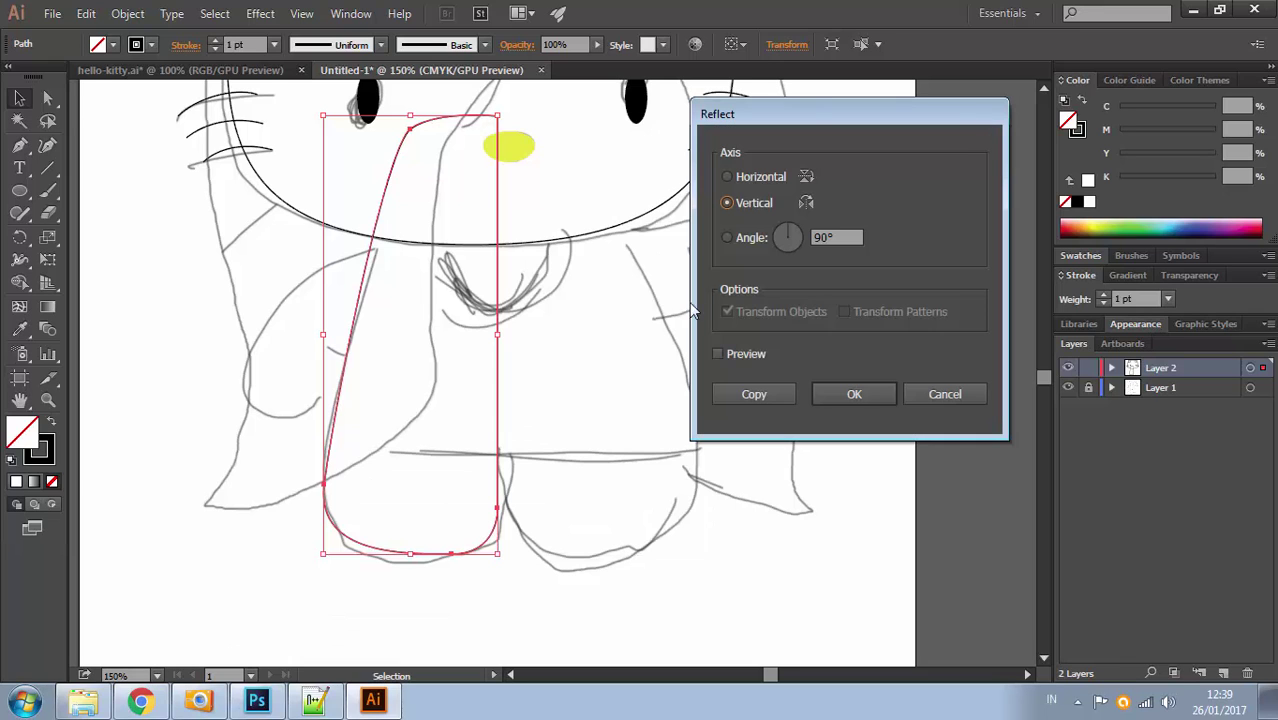
{"action": "left_click", "coordinate": [756, 394]}
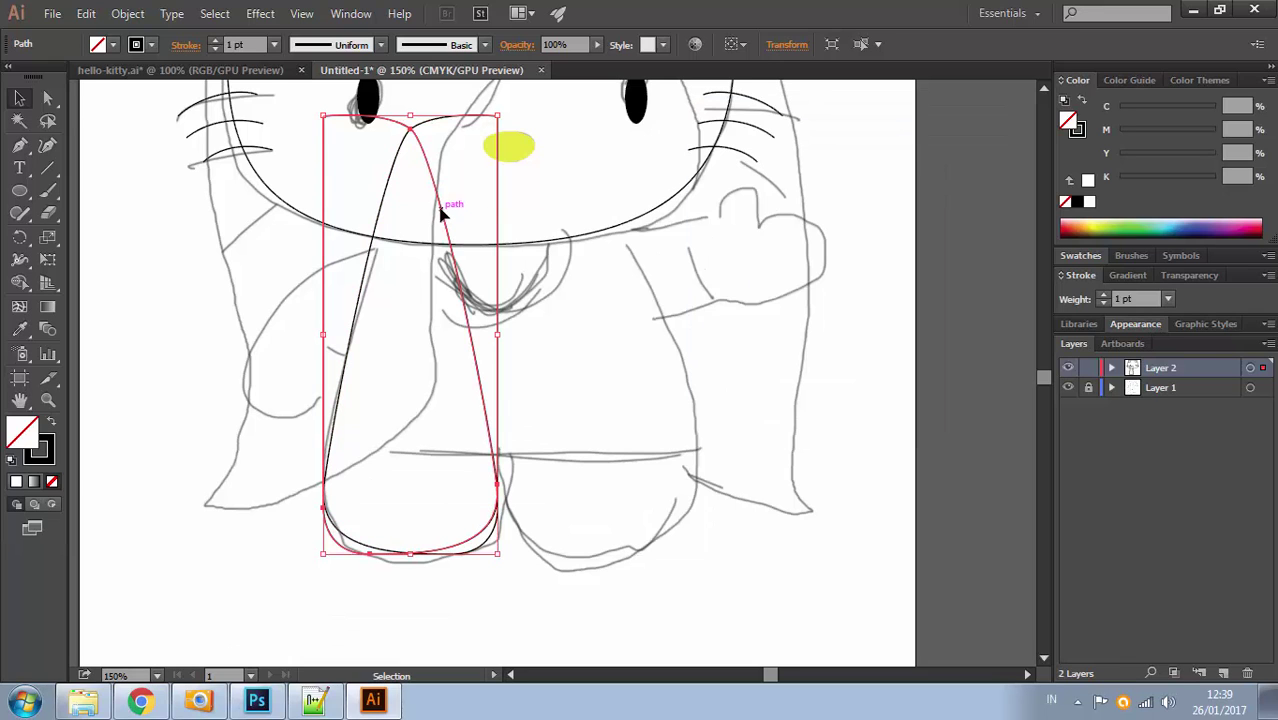
{"action": "left_click_drag", "start_coordinate": [441, 210], "coordinate": [618, 231]}
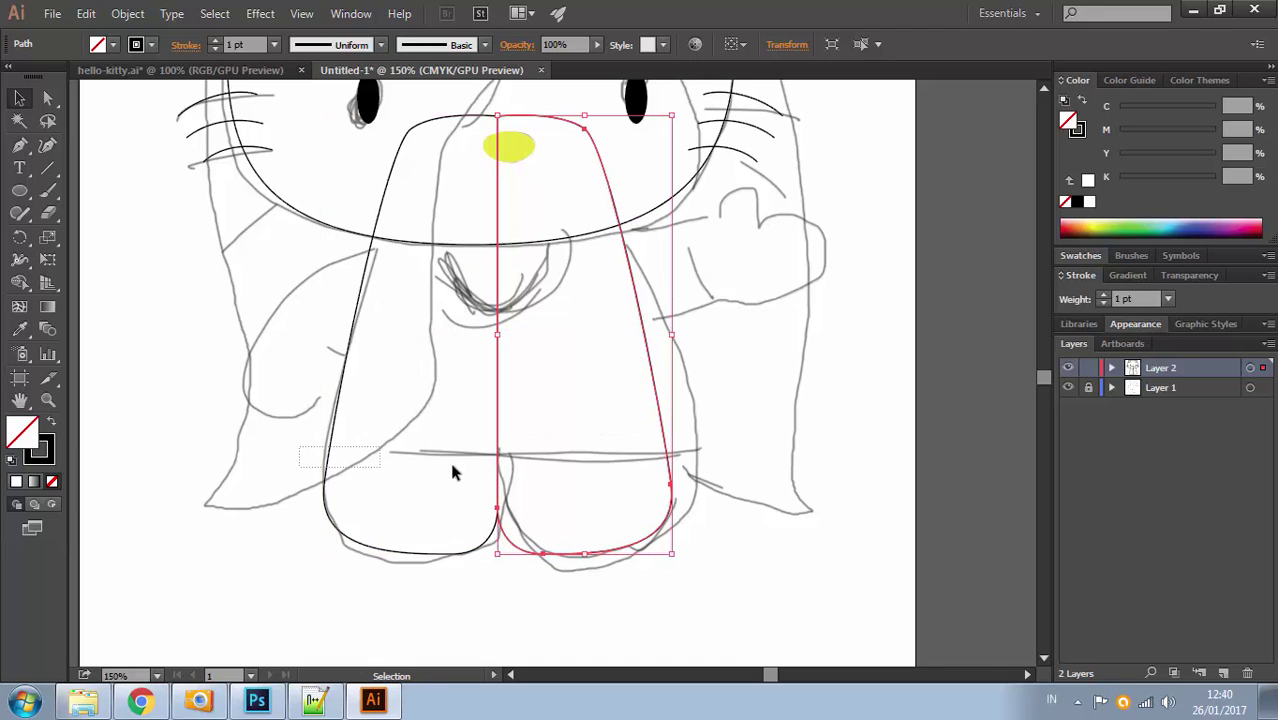
Select both body halves and widen them together to about 93.4 mm on both sides to match the sketch
{"action": "left_click_drag", "start_coordinate": [452, 465], "coordinate": [677, 308]}
{"action": "left_click_drag", "start_coordinate": [505, 442], "coordinate": [709, 397]}
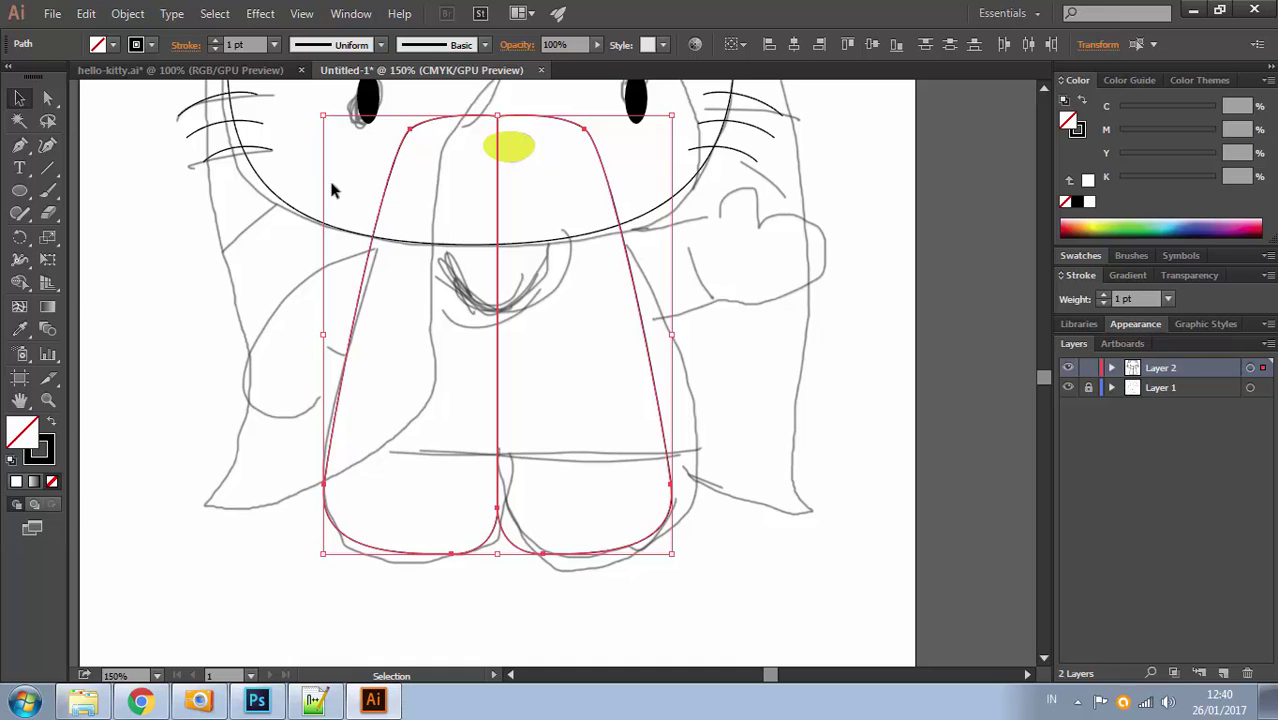
{"action": "mouse_move", "coordinate": [328, 335]}
{"action": "left_mouse_down"}
{"action": "mouse_move", "coordinate": [300, 334]}
{"action": "mouse_move", "coordinate": [318, 321]}
{"action": "left_mouse_up"}
{"action": "left_click_drag", "start_coordinate": [636, 288], "coordinate": [640, 322]}
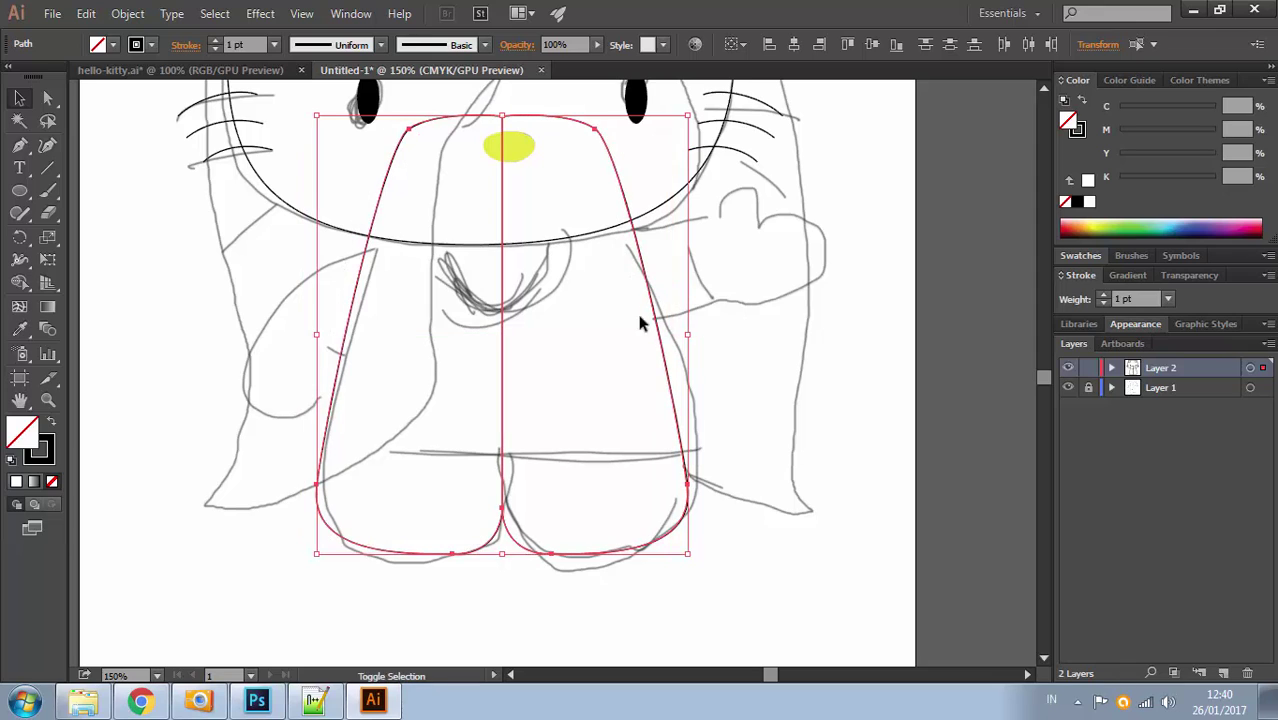
Delete the centre line segments shared by the two body halves, leaving only the outer body contour
{"action": "left_click", "coordinate": [482, 596]}
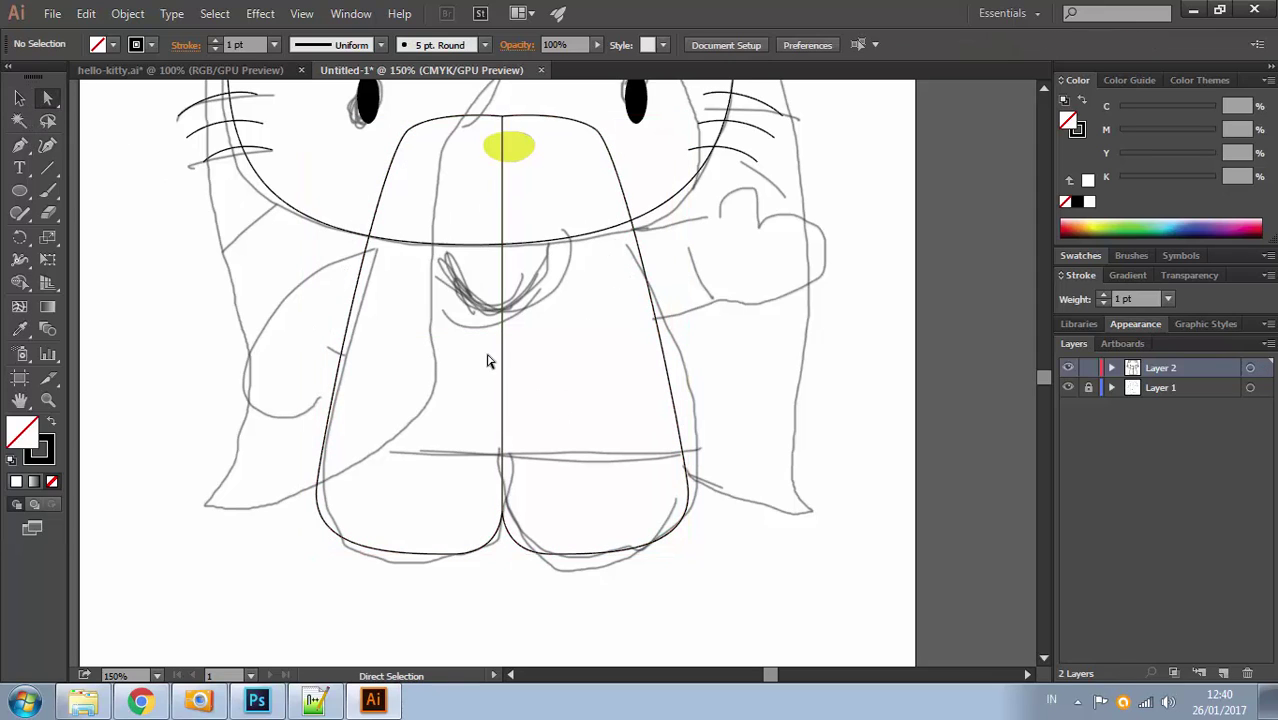
{"action": "left_click_drag", "start_coordinate": [556, 384], "coordinate": [551, 367]}
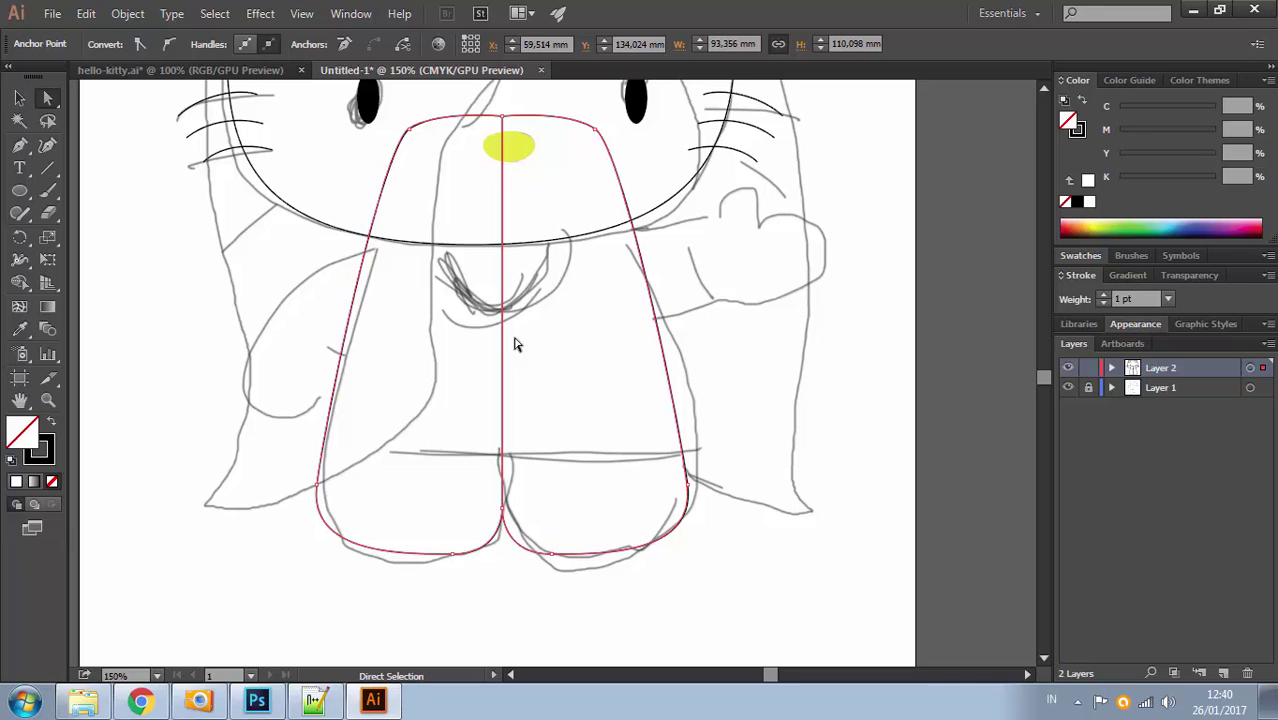
{"action": "key", "text": "Delete"}
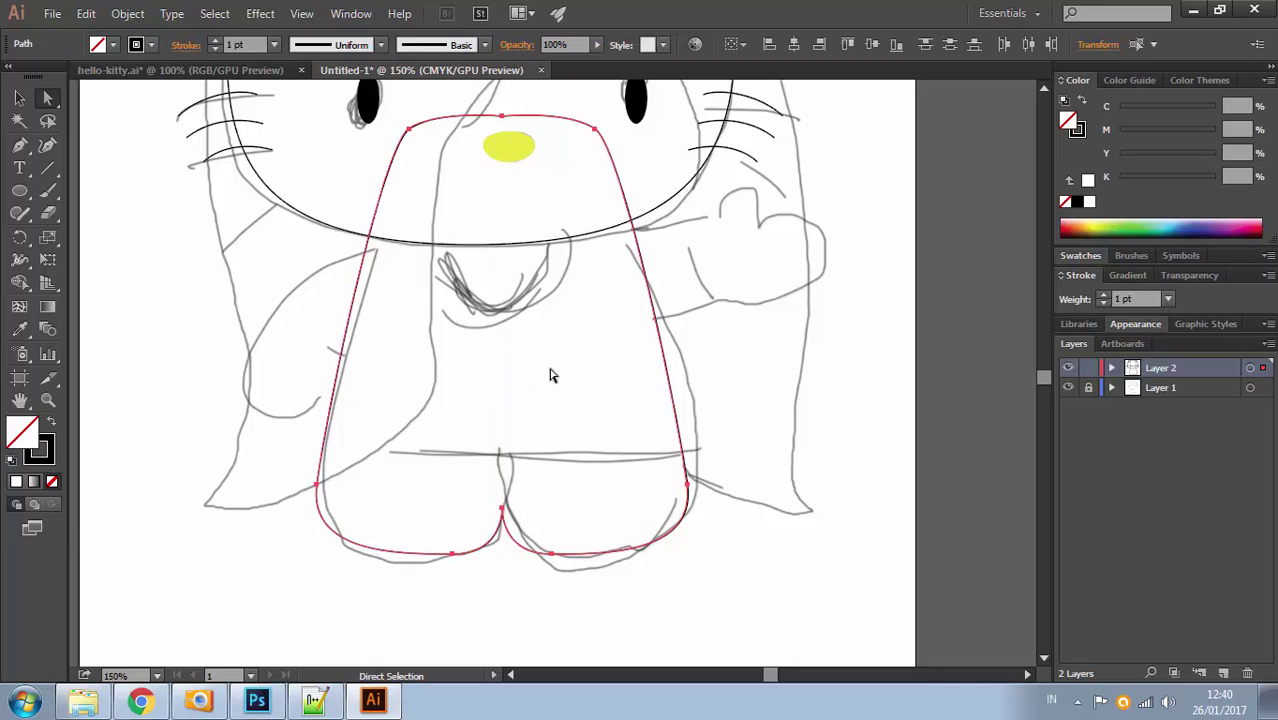
Join the two open endpoints of the body outline at the upper centre, inside the head above the nose
{"action": "left_click_drag", "start_coordinate": [512, 128], "coordinate": [890, 300]}
{"action": "left_click", "coordinate": [525, 130]}
{"action": "key", "text": "ctrl+space"}
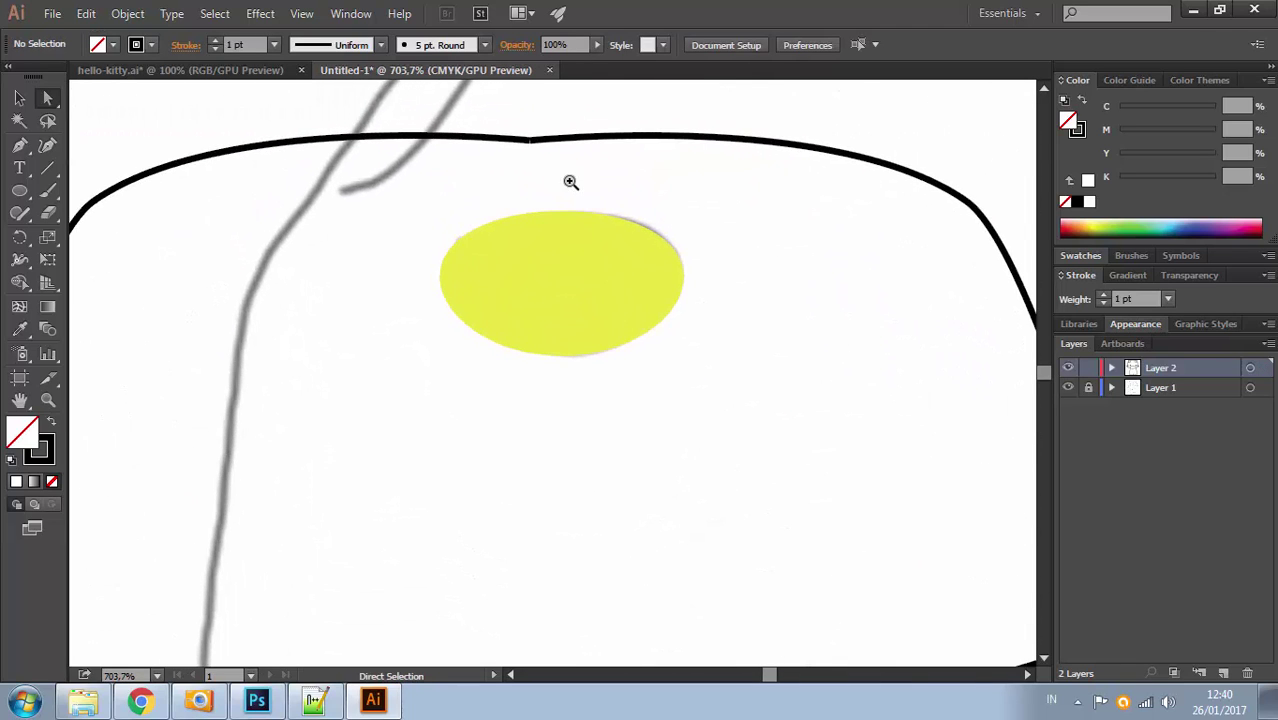
{"action": "left_click_drag", "start_coordinate": [570, 181], "coordinate": [930, 260]}
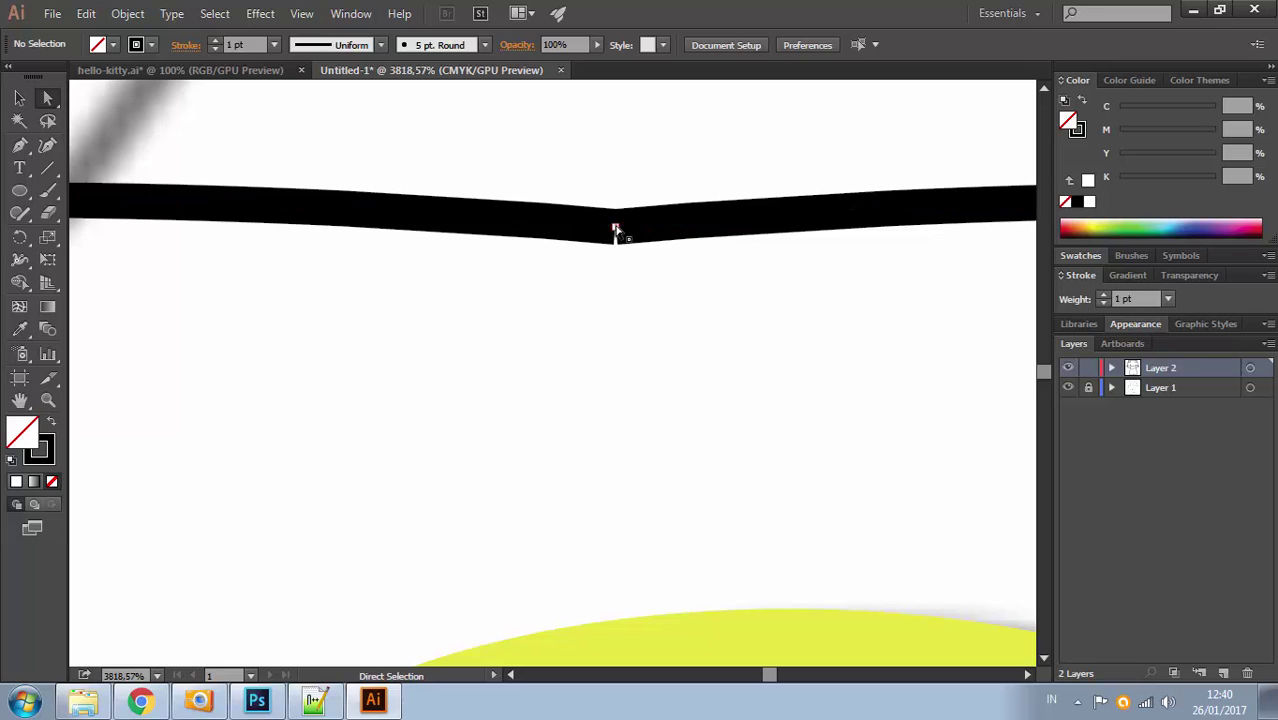
{"action": "left_click", "coordinate": [616, 228]}
{"action": "left_click", "coordinate": [559, 174]}
{"action": "left_click_drag", "start_coordinate": [559, 174], "coordinate": [598, 200]}
{"action": "left_click", "coordinate": [714, 317]}
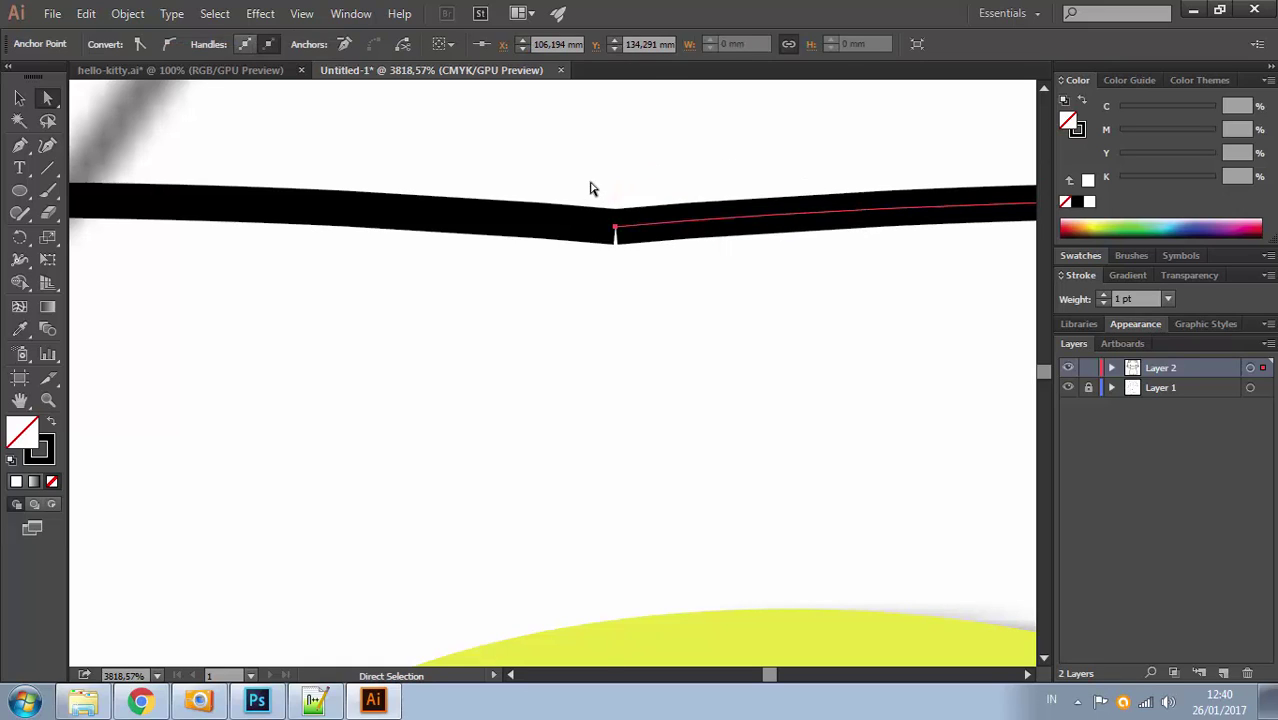
{"action": "left_click", "coordinate": [590, 189]}
{"action": "left_click_drag", "start_coordinate": [643, 284], "coordinate": [653, 280]}
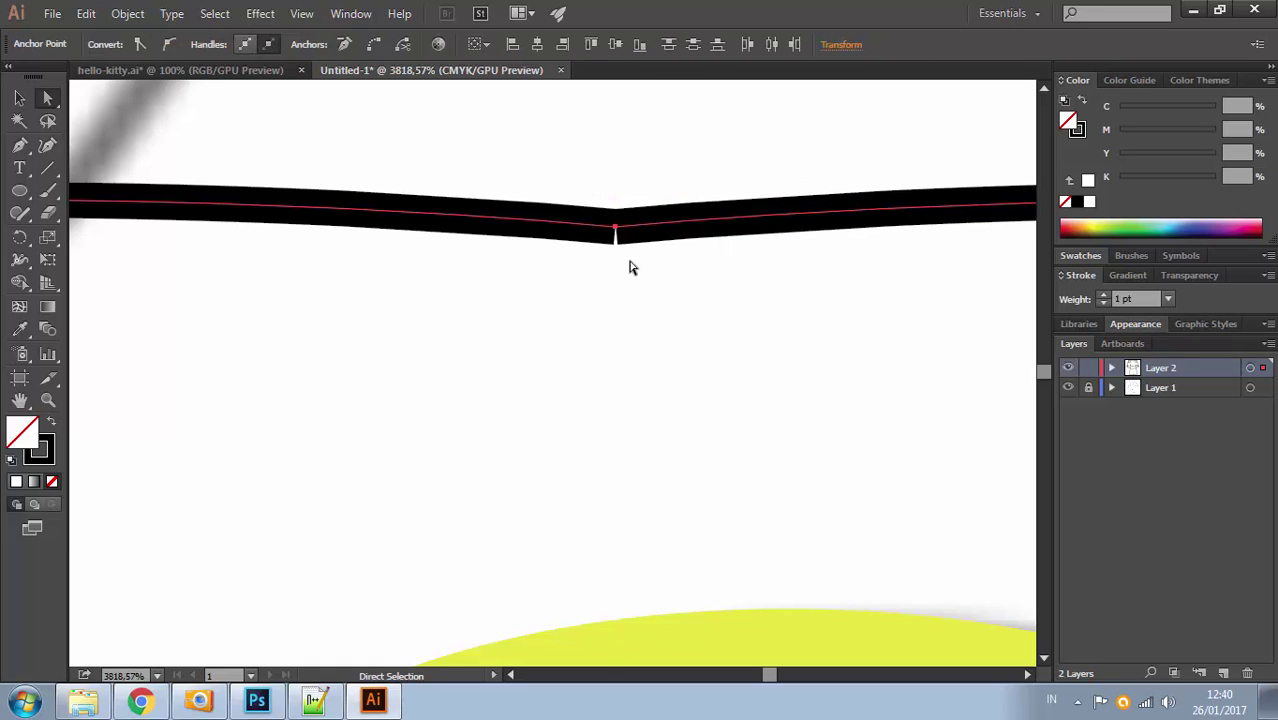
{"action": "right_click", "coordinate": [630, 267]}
{"action": "left_click", "coordinate": [711, 372]}
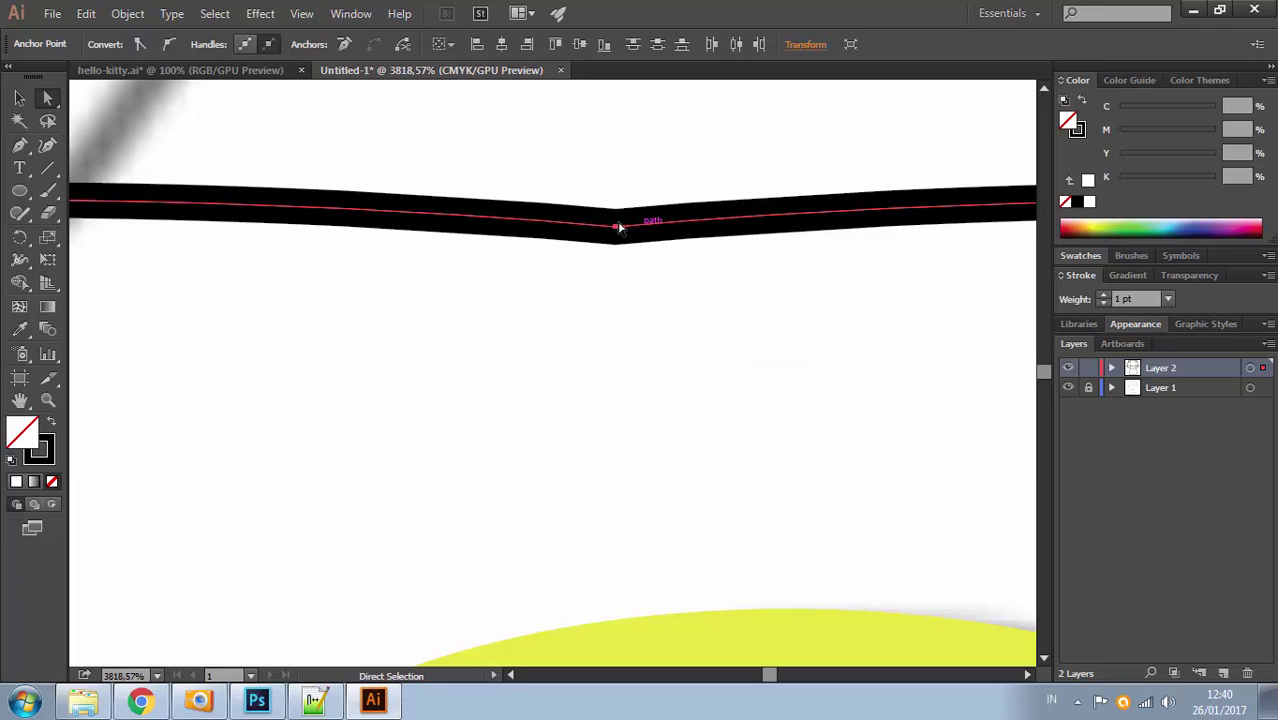
Try moving the joined anchor point at the upper centre of the body and undo the move
{"action": "left_click", "coordinate": [648, 290]}
{"action": "left_click", "coordinate": [614, 227]}
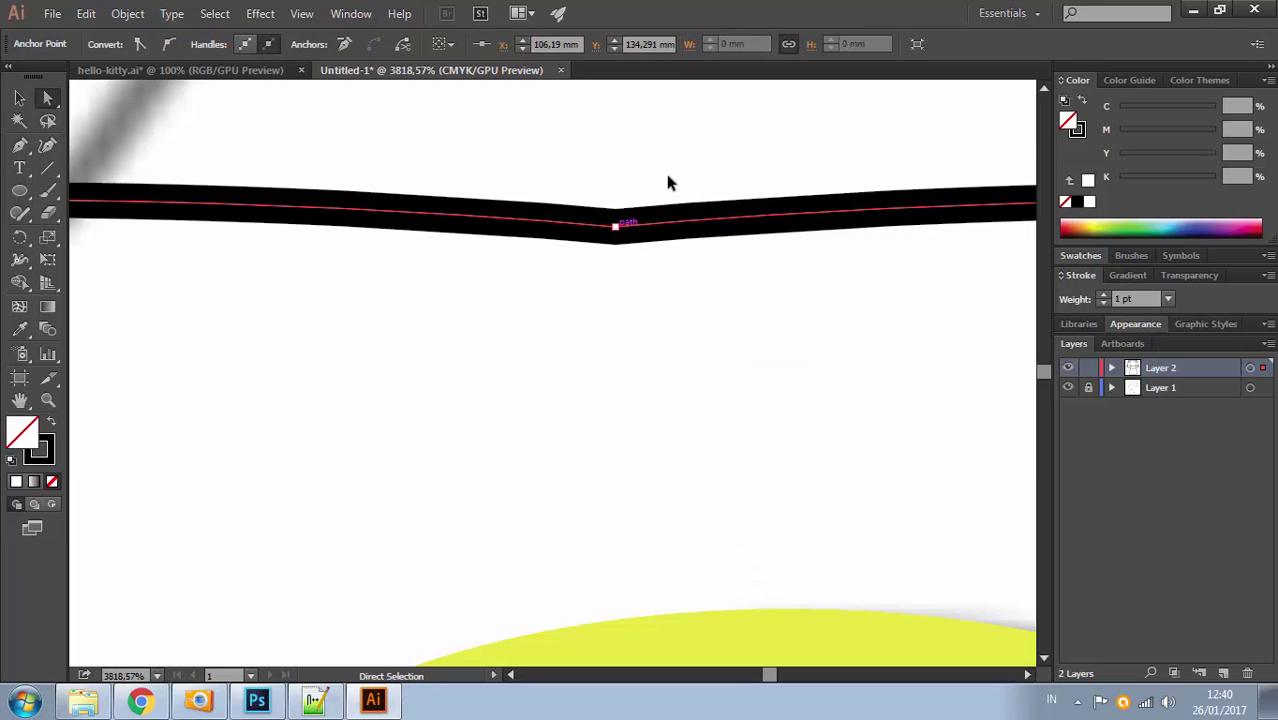
{"action": "key", "text": "ctrl+z"}
{"action": "key", "text": "ctrl+shift+z"}
{"action": "left_click", "coordinate": [643, 300]}
Join the two open endpoints of the body outline where the feet meet
{"action": "key", "text": "ctrl+1"}
{"action": "left_click_drag", "start_coordinate": [584, 470], "coordinate": [567, 225]}
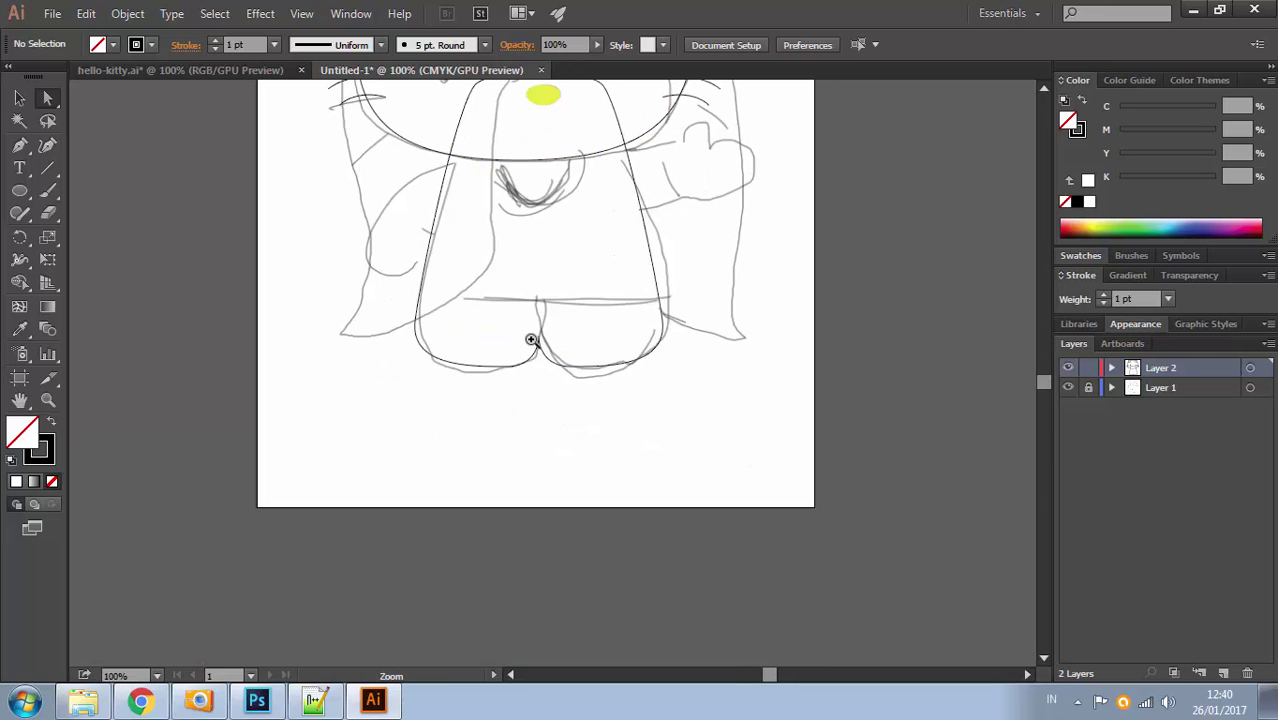
{"action": "left_click_drag", "start_coordinate": [531, 339], "coordinate": [612, 388]}
{"action": "right_click", "coordinate": [596, 371]}
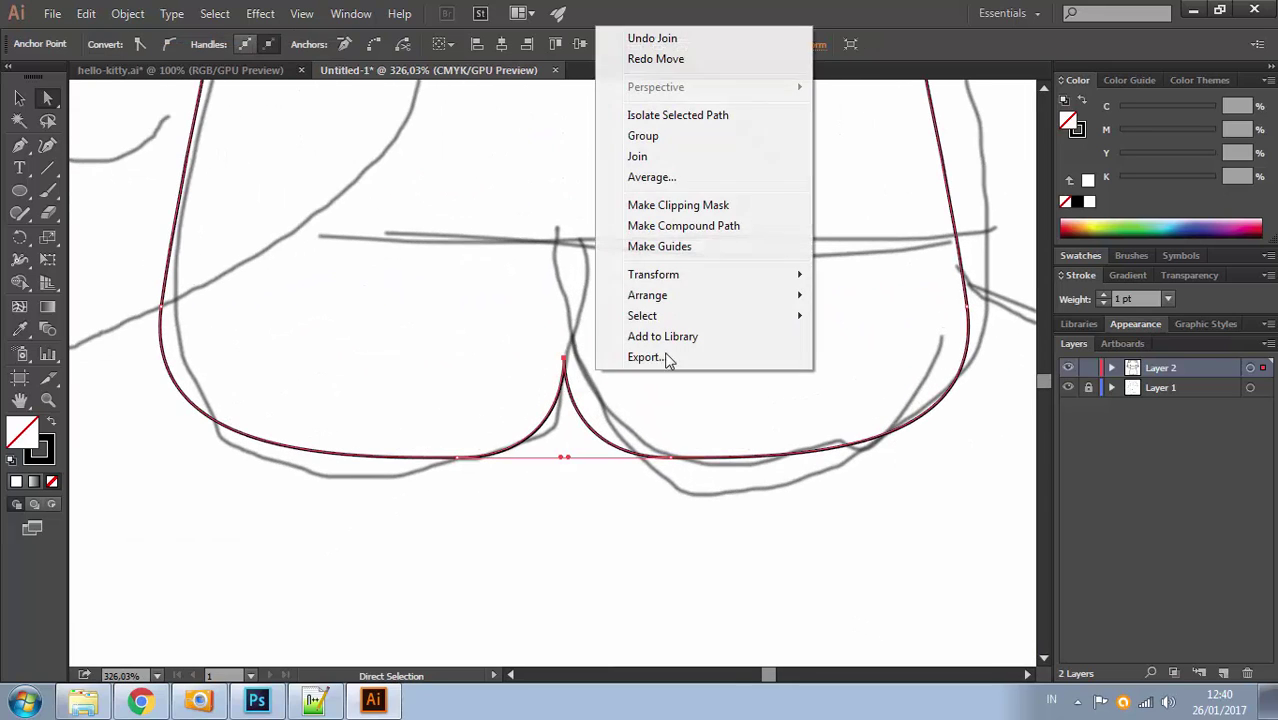
{"action": "left_click", "coordinate": [667, 157]}
{"action": "left_click", "coordinate": [664, 325]}
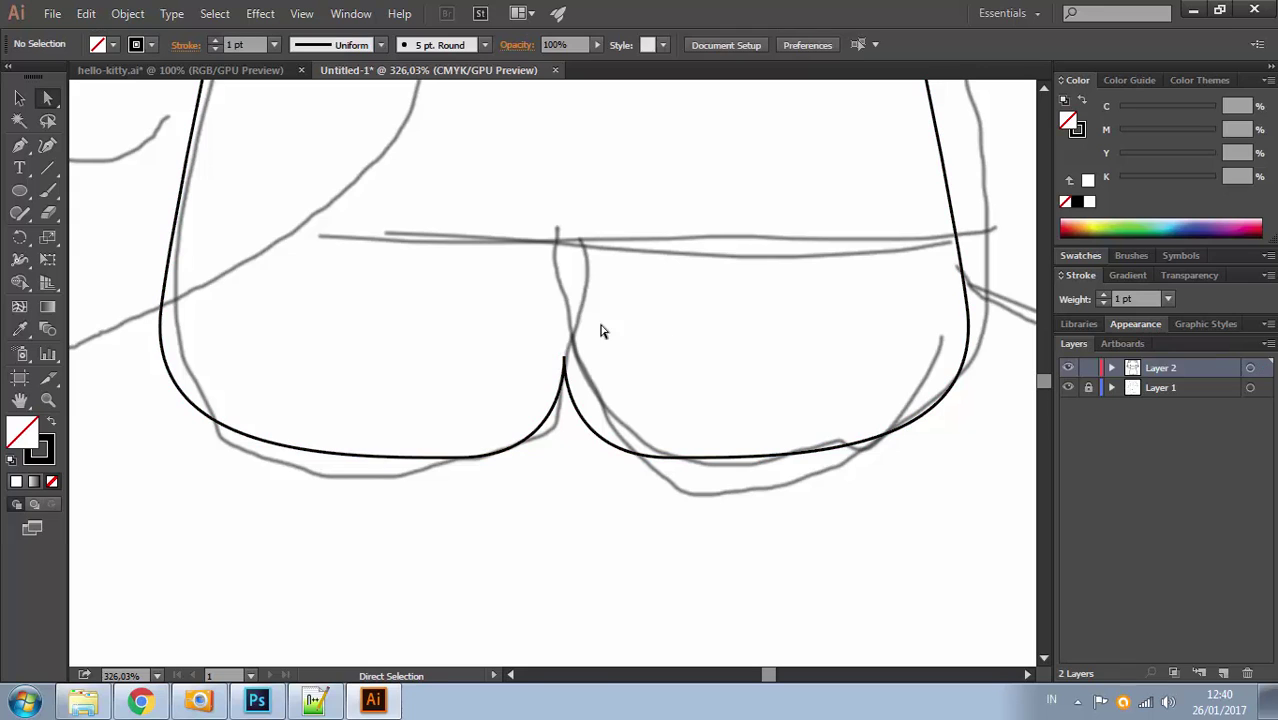
Draw an upright ellipse about 27.8 by 35.5 mm below the nose, its lower curve following the sketched collar
{"action": "left_click_drag", "start_coordinate": [598, 328], "coordinate": [574, 530]}
{"action": "left_click", "coordinate": [617, 356], "text": "ctrl+alt"}
{"action": "left_click", "coordinate": [617, 356], "text": "ctrl+alt"}
{"action": "left_click_drag", "start_coordinate": [500, 343], "coordinate": [607, 370]}
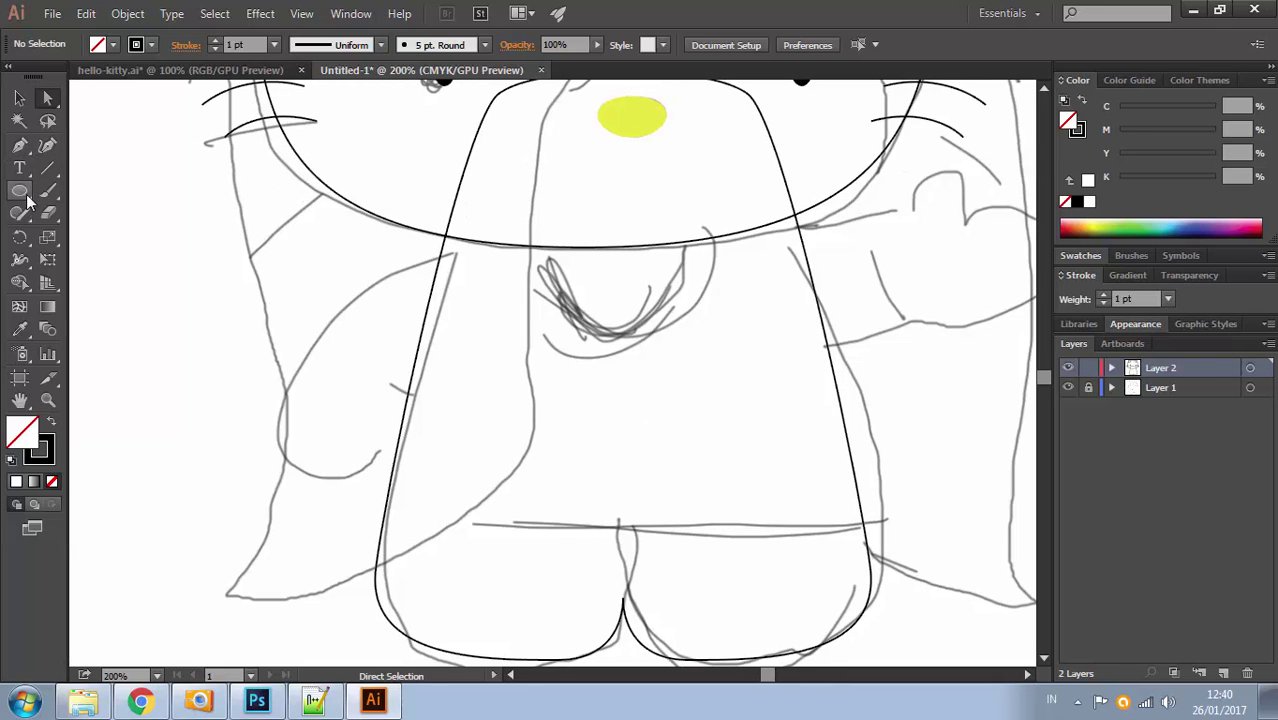
{"action": "left_click_drag", "start_coordinate": [19, 191], "coordinate": [100, 233]}
{"action": "left_click_drag", "start_coordinate": [556, 173], "coordinate": [688, 335]}
{"action": "left_click_drag", "start_coordinate": [411, 186], "coordinate": [386, 330]}
{"action": "key", "text": "v"}
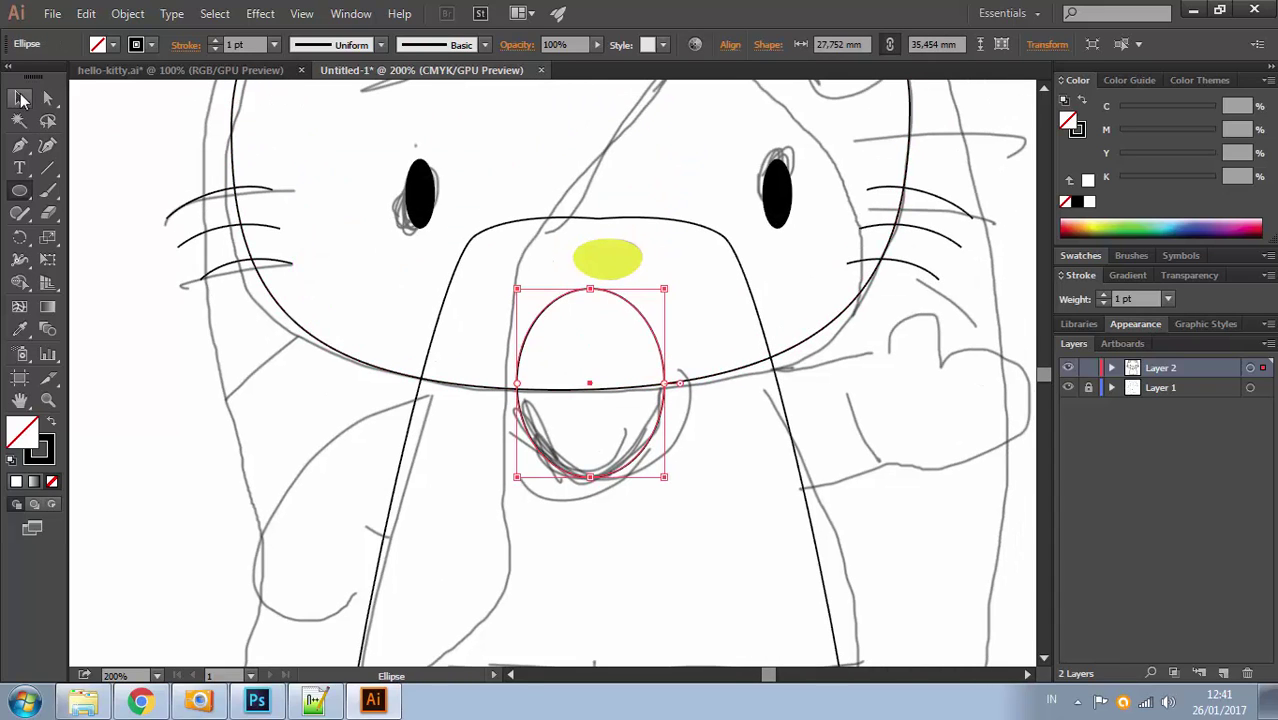
Move the yellow nose slightly left so that it sits centred above the collar ellipse
{"action": "left_click", "coordinate": [634, 264]}
{"action": "left_click_drag", "start_coordinate": [614, 262], "coordinate": [597, 259]}
{"action": "left_click", "coordinate": [670, 265]}
Trace the left arm with the Pen tool as a closed curved path, from the shoulder around the hand and back
{"action": "left_click_drag", "start_coordinate": [692, 283], "coordinate": [802, 130]}
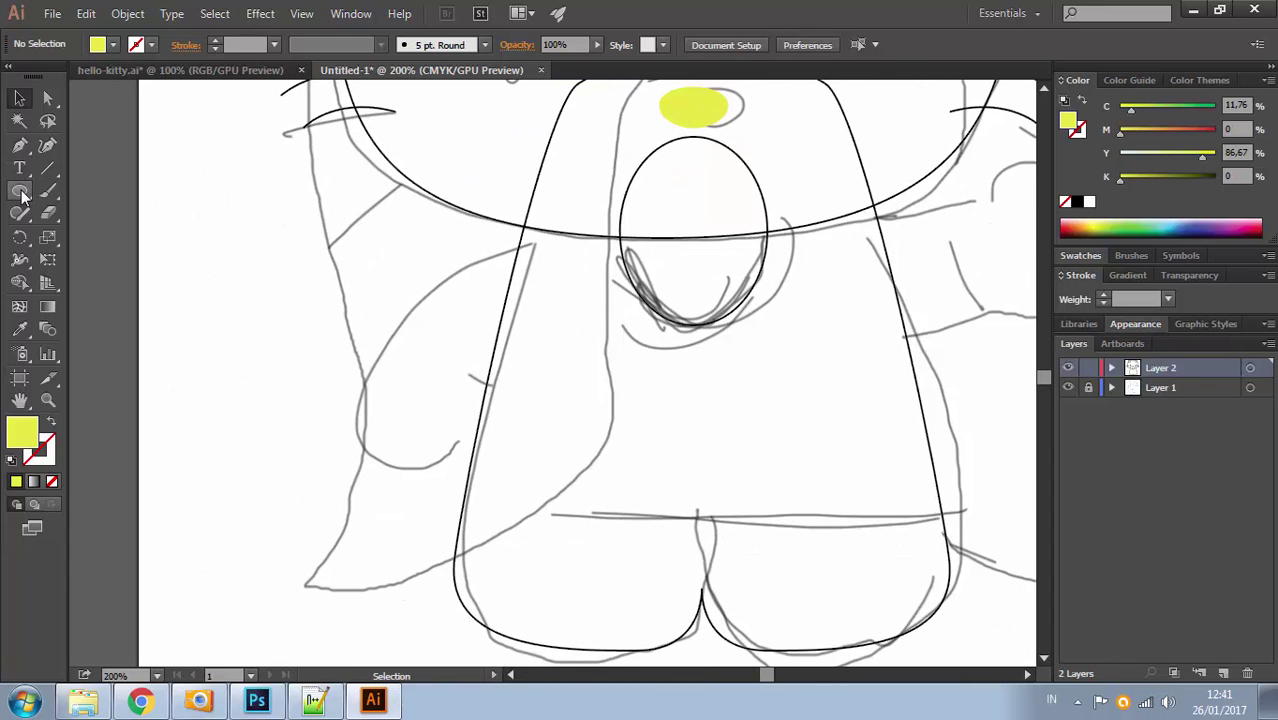
{"action": "left_click", "coordinate": [19, 144]}
{"action": "left_click", "coordinate": [553, 245]}
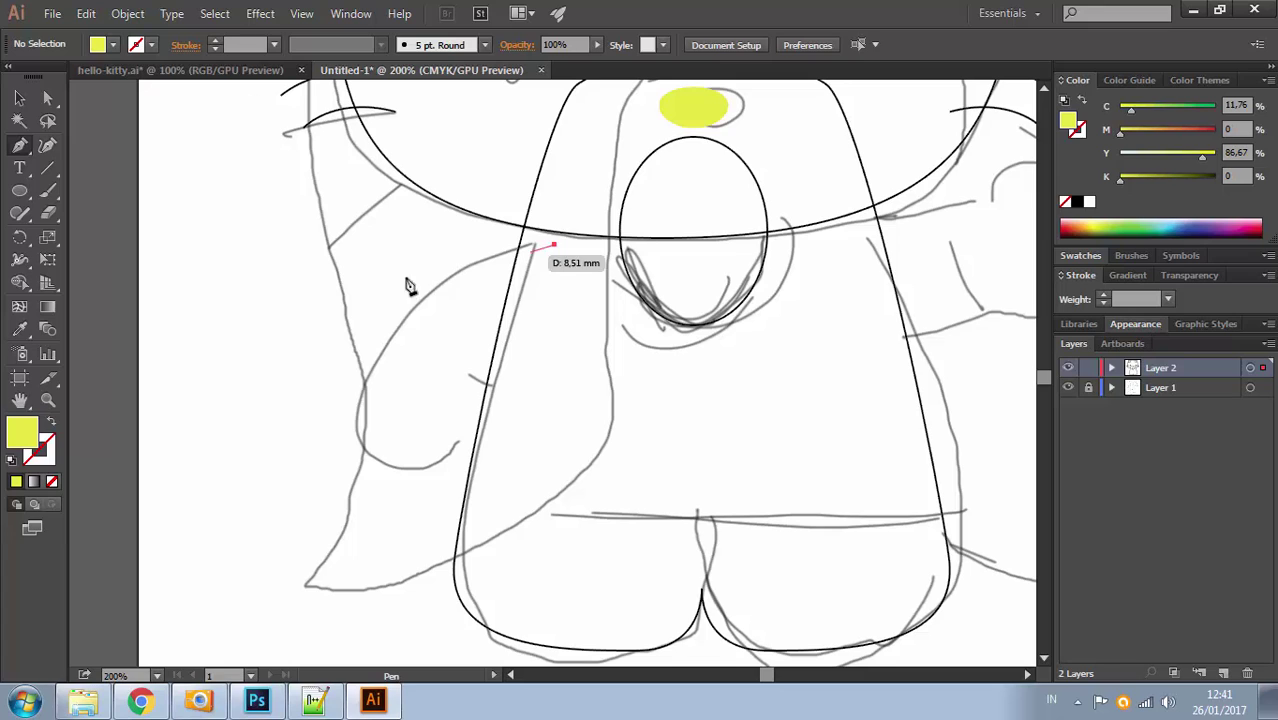
{"action": "left_click_drag", "start_coordinate": [420, 300], "coordinate": [354, 371]}
{"action": "left_click_drag", "start_coordinate": [367, 455], "coordinate": [479, 422]}
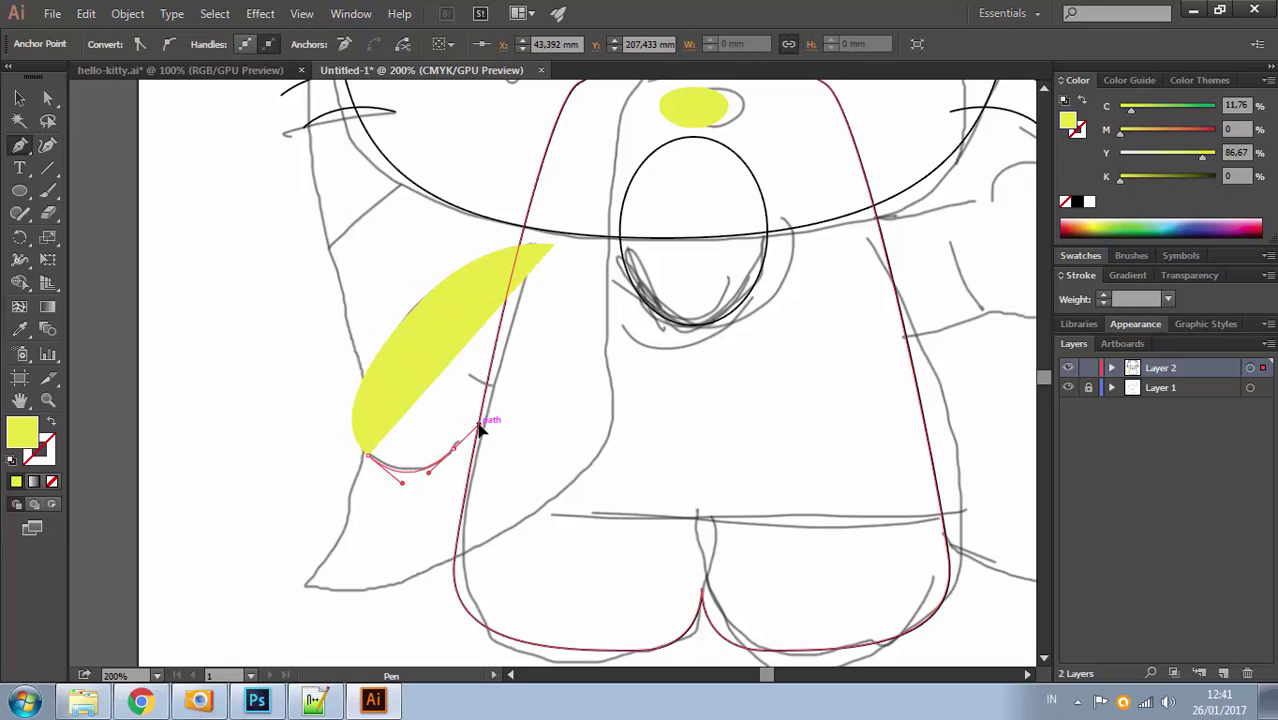
{"action": "left_click_drag", "start_coordinate": [553, 245], "coordinate": [509, 211]}
{"action": "left_click", "coordinate": [21, 99]}
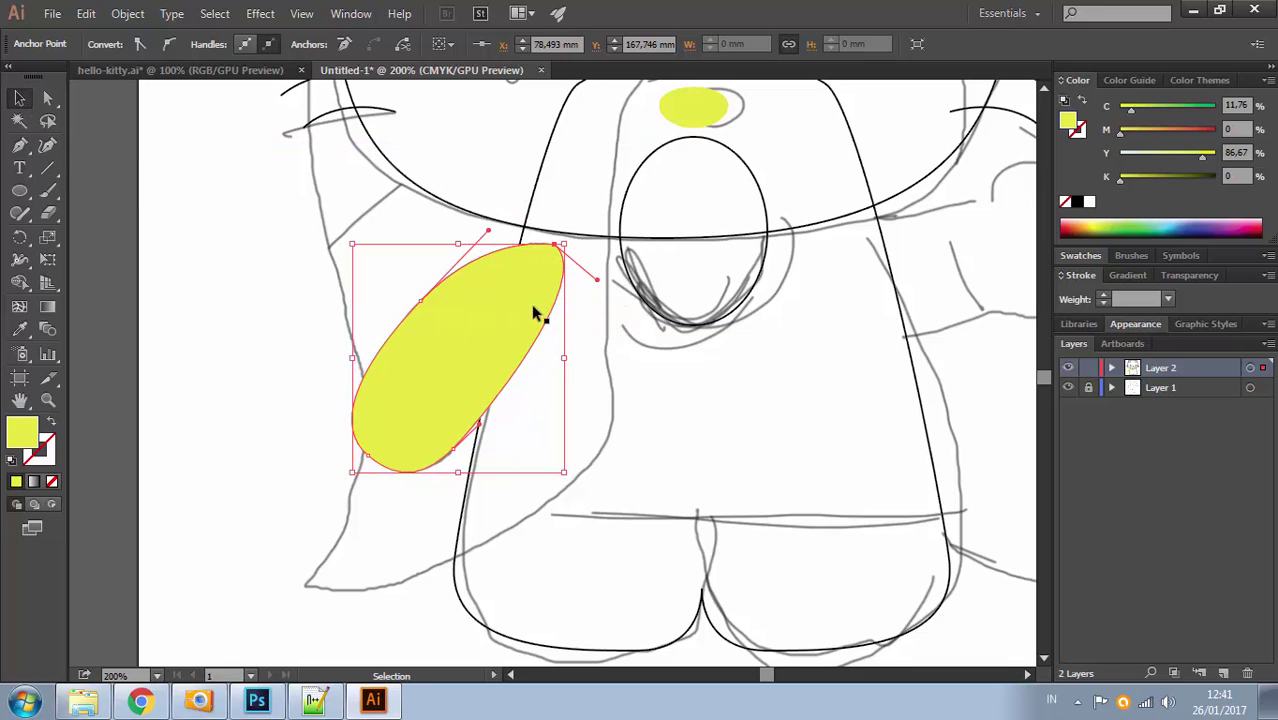
Give the left arm a black stroke and no fill, and deselect it
{"action": "left_click", "coordinate": [12, 460]}
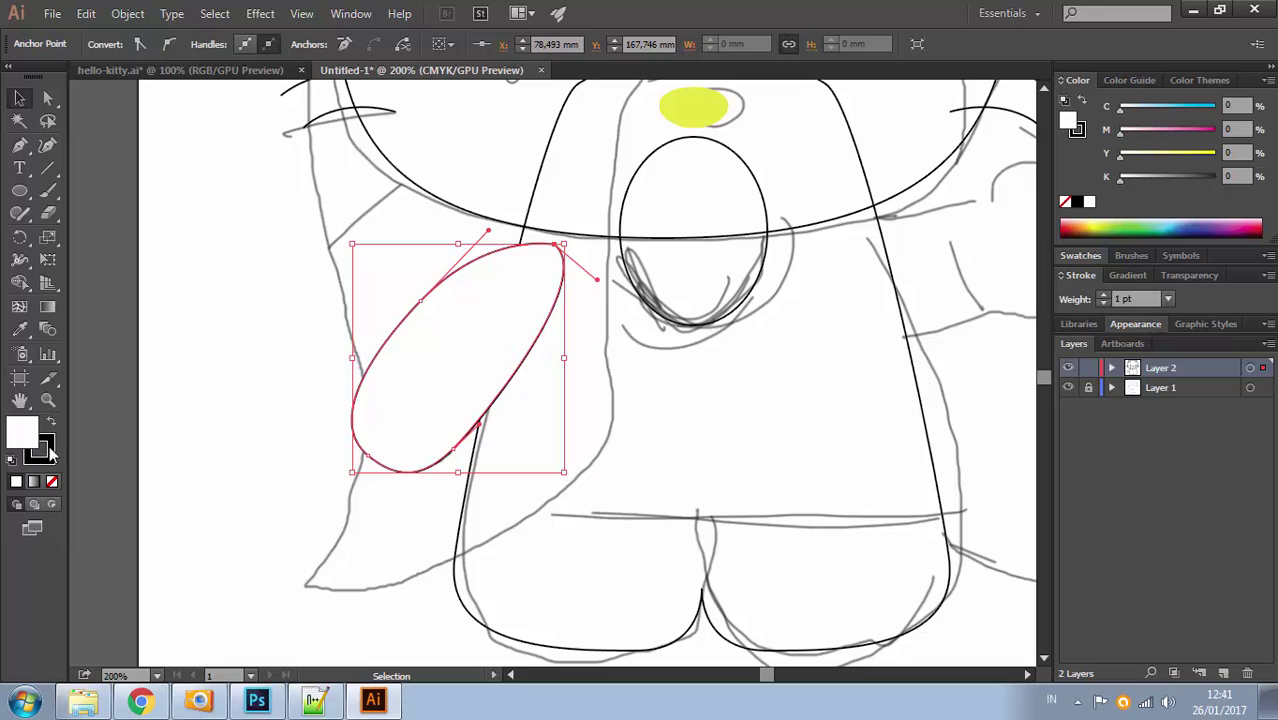
{"action": "left_click", "coordinate": [53, 482]}
{"action": "left_click", "coordinate": [245, 400]}
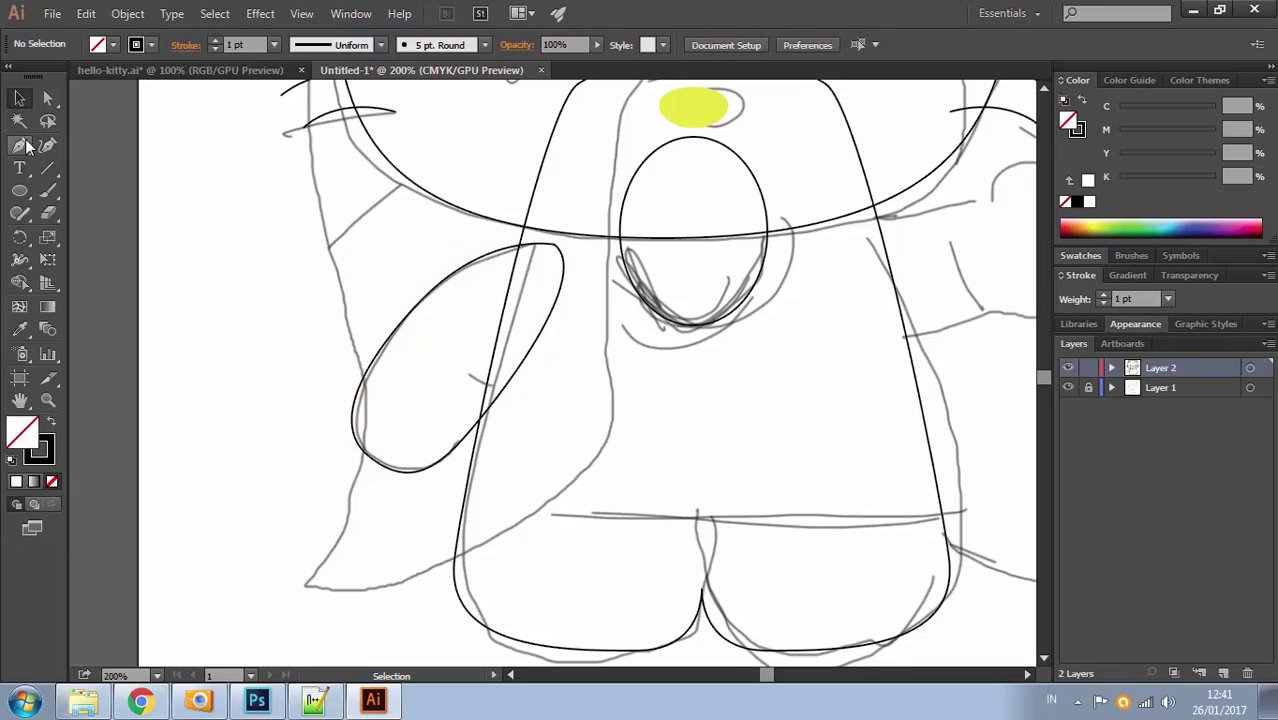
Duplicate the left arm onto the body's right side and rotate the copy to match the raised arm in the sketch
{"action": "left_click", "coordinate": [21, 146]}
{"action": "left_click", "coordinate": [19, 100]}
{"action": "left_click", "coordinate": [422, 304]}
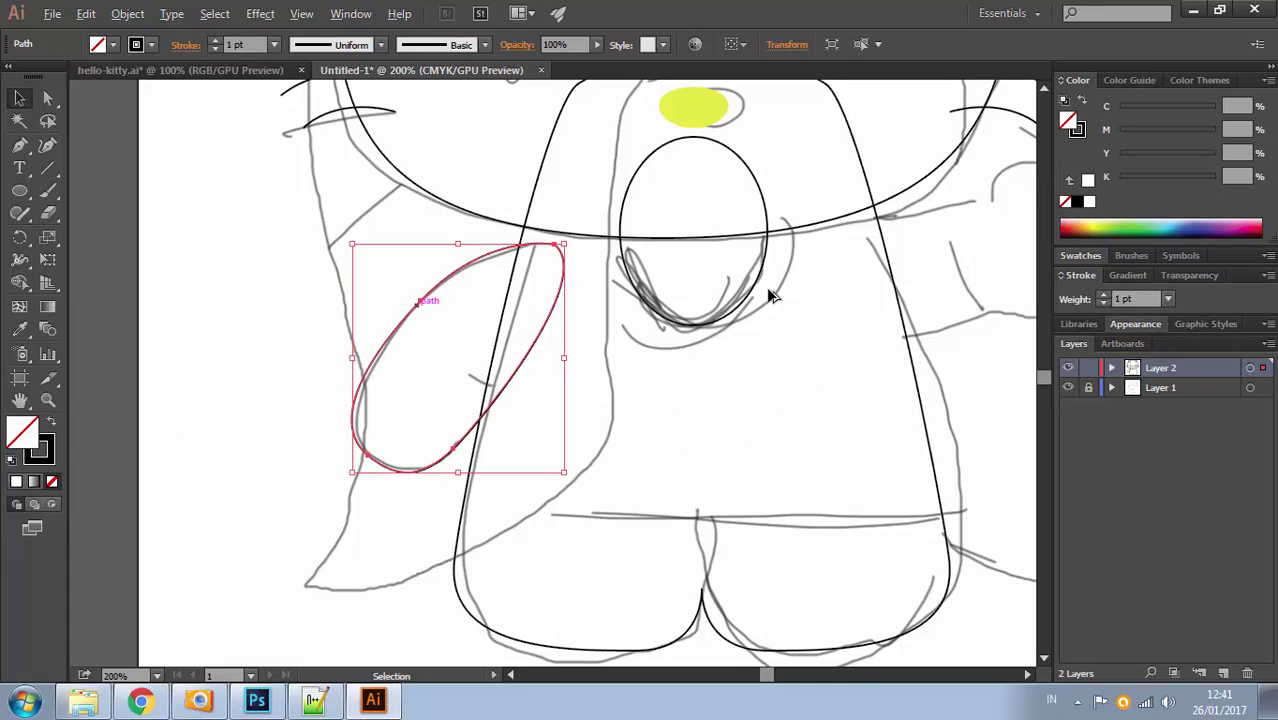
{"action": "left_click_drag", "start_coordinate": [768, 292], "coordinate": [868, 270]}
{"action": "left_click_drag", "start_coordinate": [857, 324], "coordinate": [524, 320]}
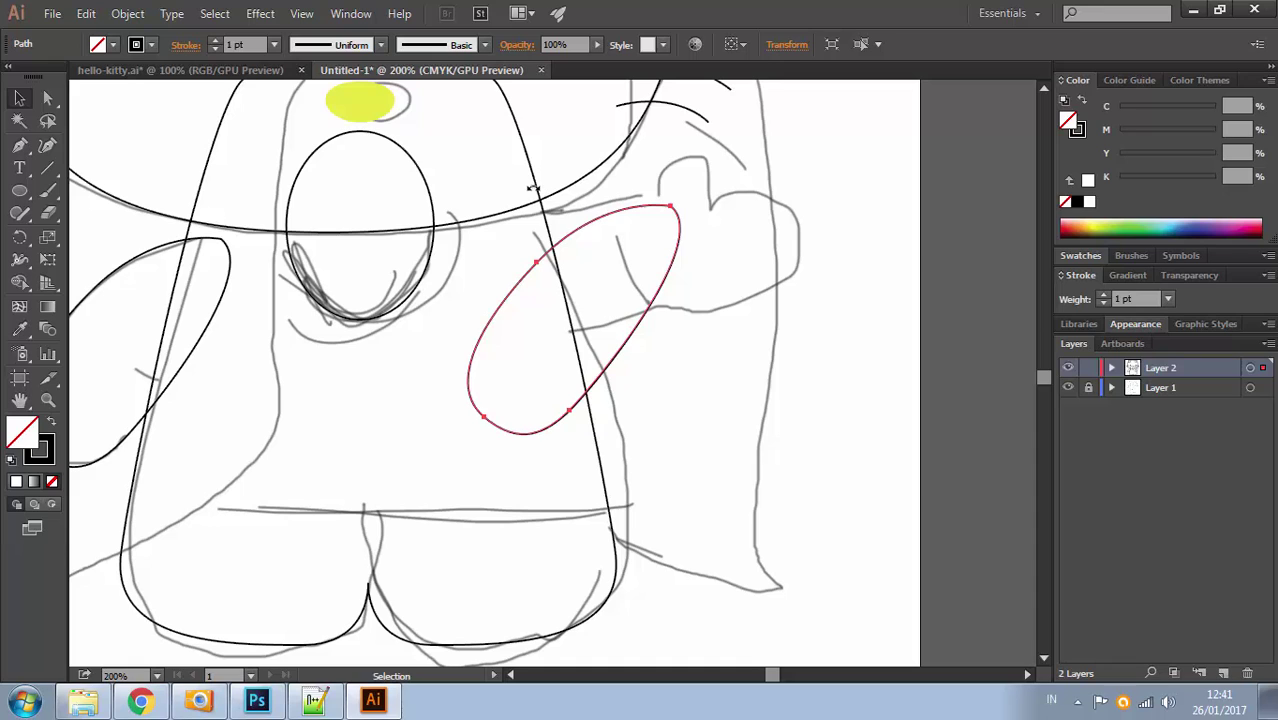
{"action": "left_click_drag", "start_coordinate": [533, 188], "coordinate": [801, 216]}
Round out the raised arm's shoulder end by adjusting its inner anchor point and the lower curve handle
{"action": "left_click", "coordinate": [48, 99]}
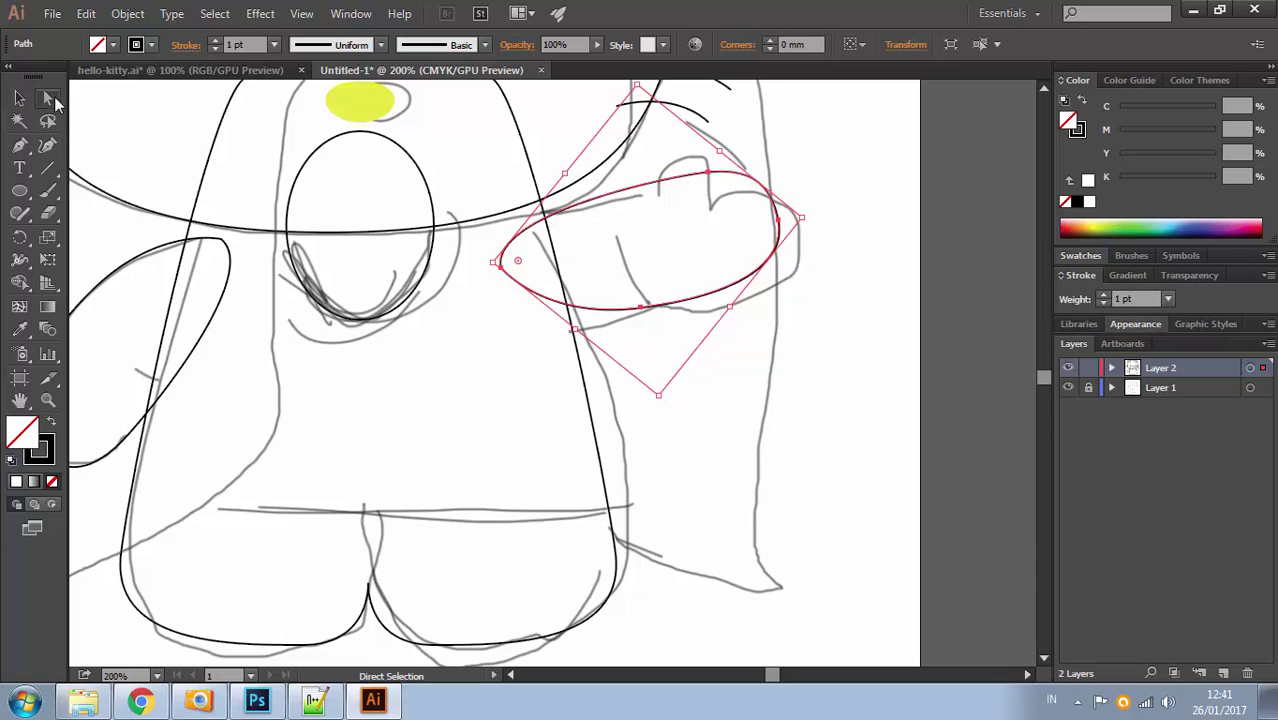
{"action": "left_click", "coordinate": [552, 292]}
{"action": "left_click", "coordinate": [502, 269]}
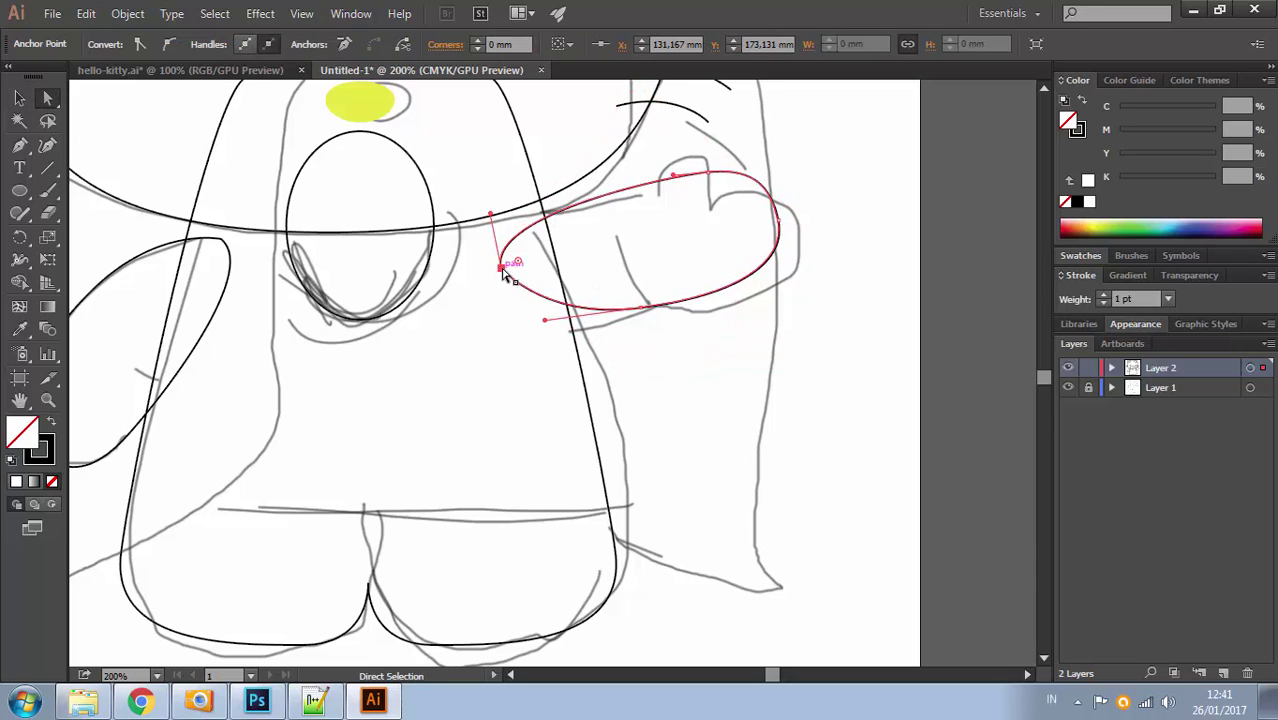
{"action": "mouse_move", "coordinate": [508, 271]}
{"action": "left_mouse_down"}
{"action": "mouse_move", "coordinate": [506, 289]}
{"action": "mouse_move", "coordinate": [507, 267]}
{"action": "left_mouse_up"}
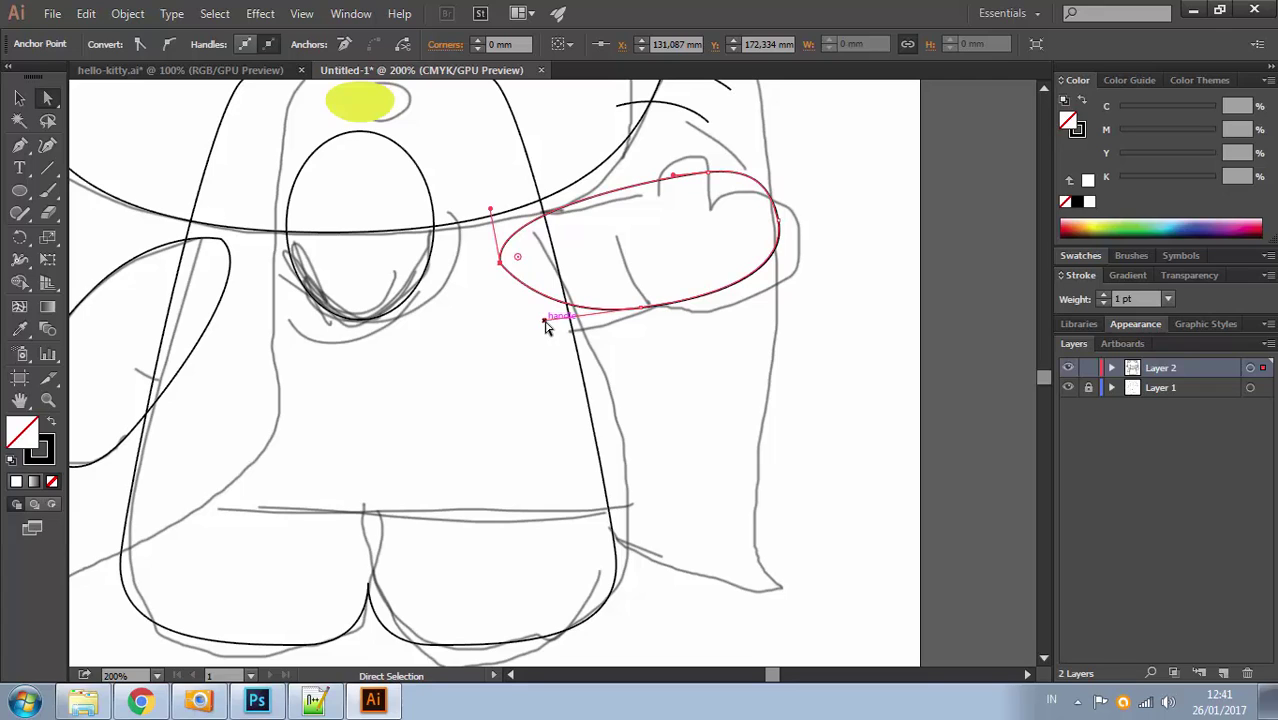
{"action": "left_click_drag", "start_coordinate": [544, 321], "coordinate": [500, 336]}
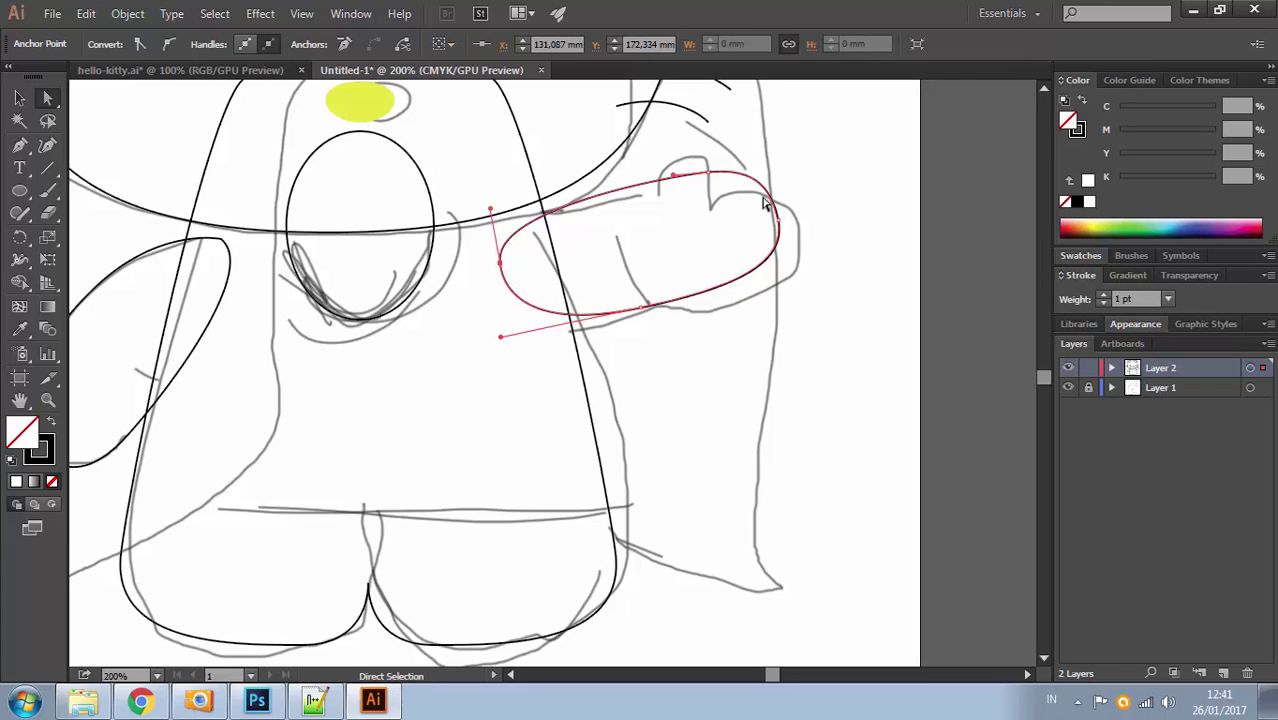
{"action": "left_click", "coordinate": [678, 199]}
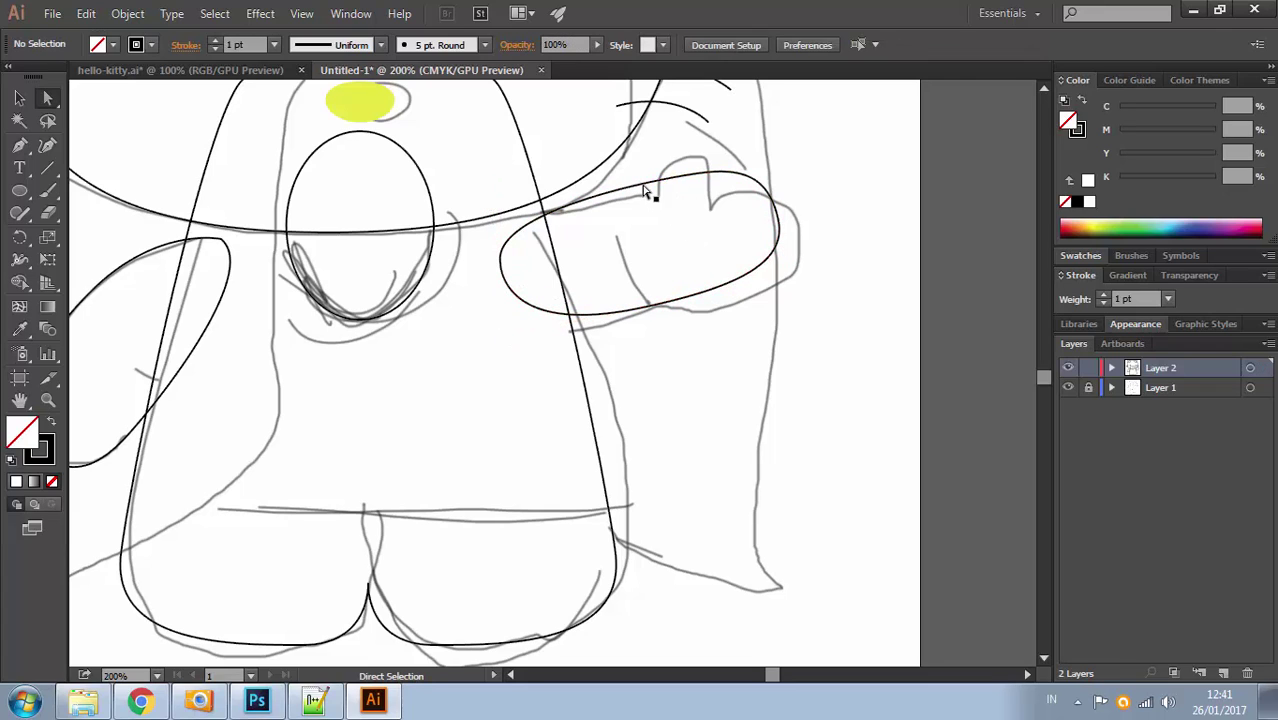
{"action": "left_click", "coordinate": [645, 188]}
{"action": "left_click", "coordinate": [668, 187]}
Shift the raised arm slightly down and right over the sketch, and draw a small upright ellipse on its upper edge as the thumb
{"action": "left_click", "coordinate": [19, 97]}
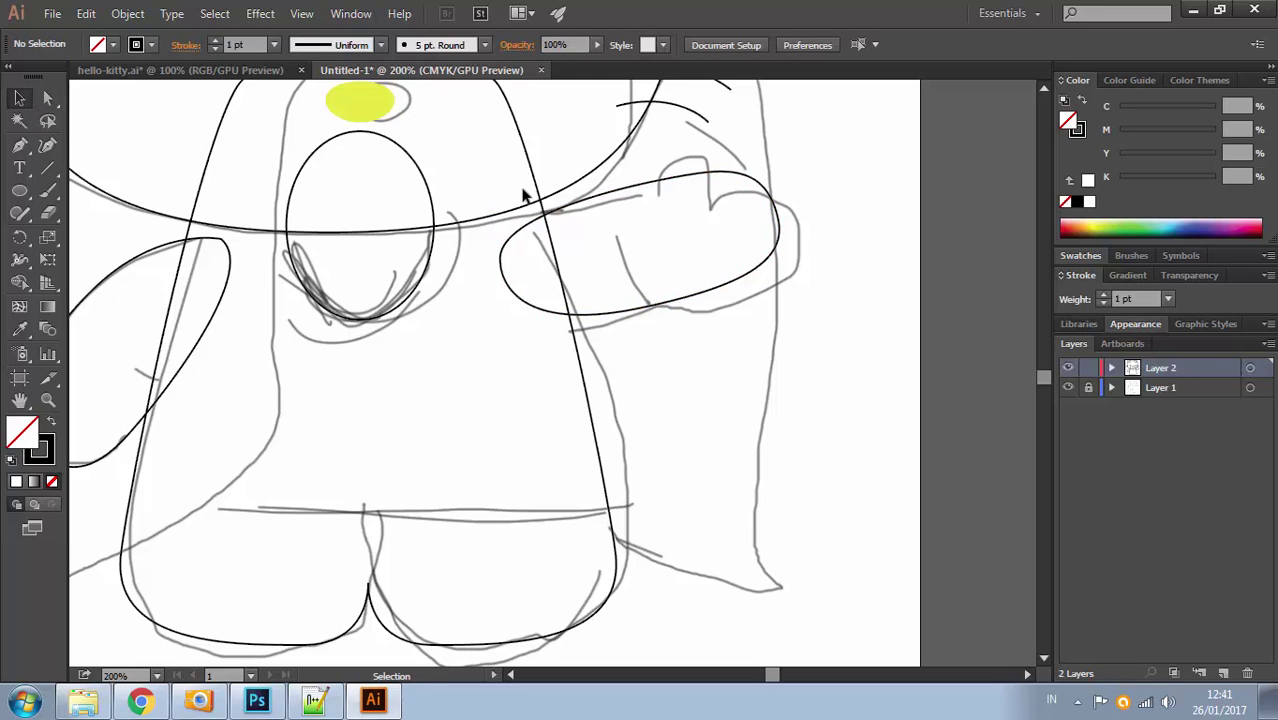
{"action": "left_click_drag", "start_coordinate": [660, 184], "coordinate": [720, 236]}
{"action": "left_click", "coordinate": [21, 191]}
{"action": "left_click", "coordinate": [104, 235]}
{"action": "left_click", "coordinate": [831, 139], "text": "ctrl"}
{"action": "key", "text": "v"}
{"action": "key", "text": "space"}
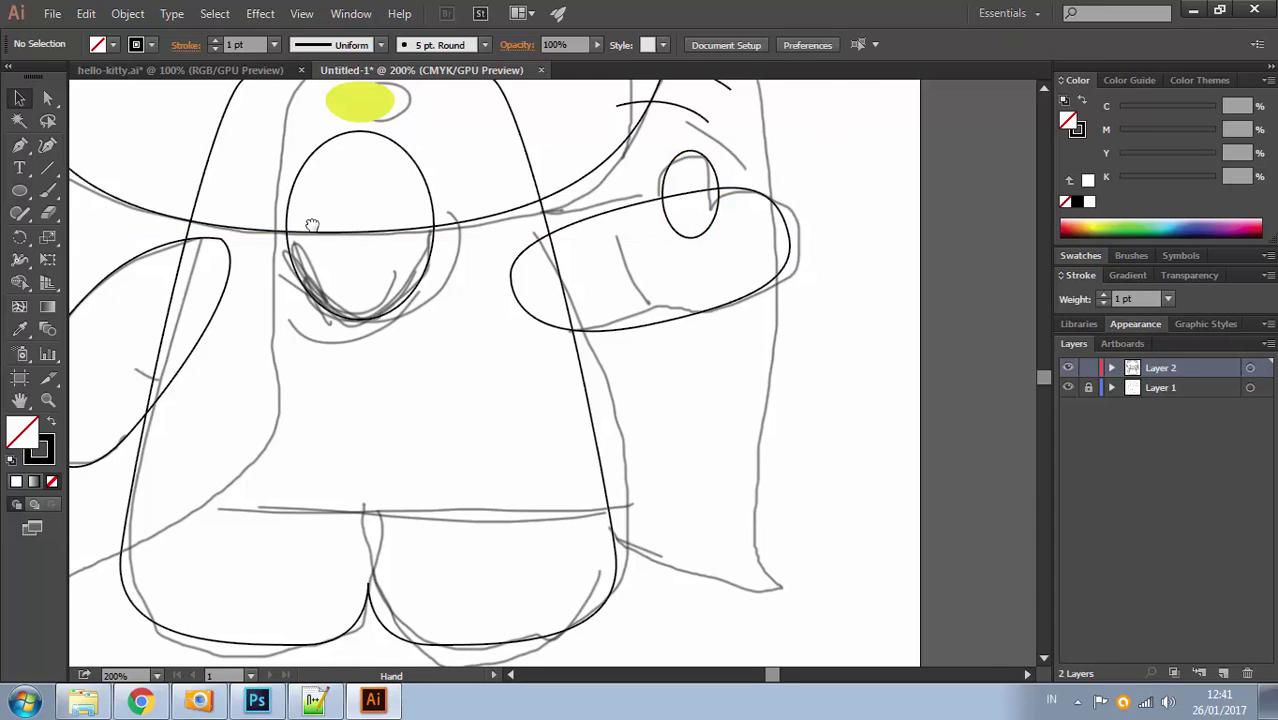
Draw a straight sleeve line across the middle of each arm, from one edge of the arm to the other
{"action": "left_click_drag", "start_coordinate": [312, 226], "coordinate": [524, 253]}
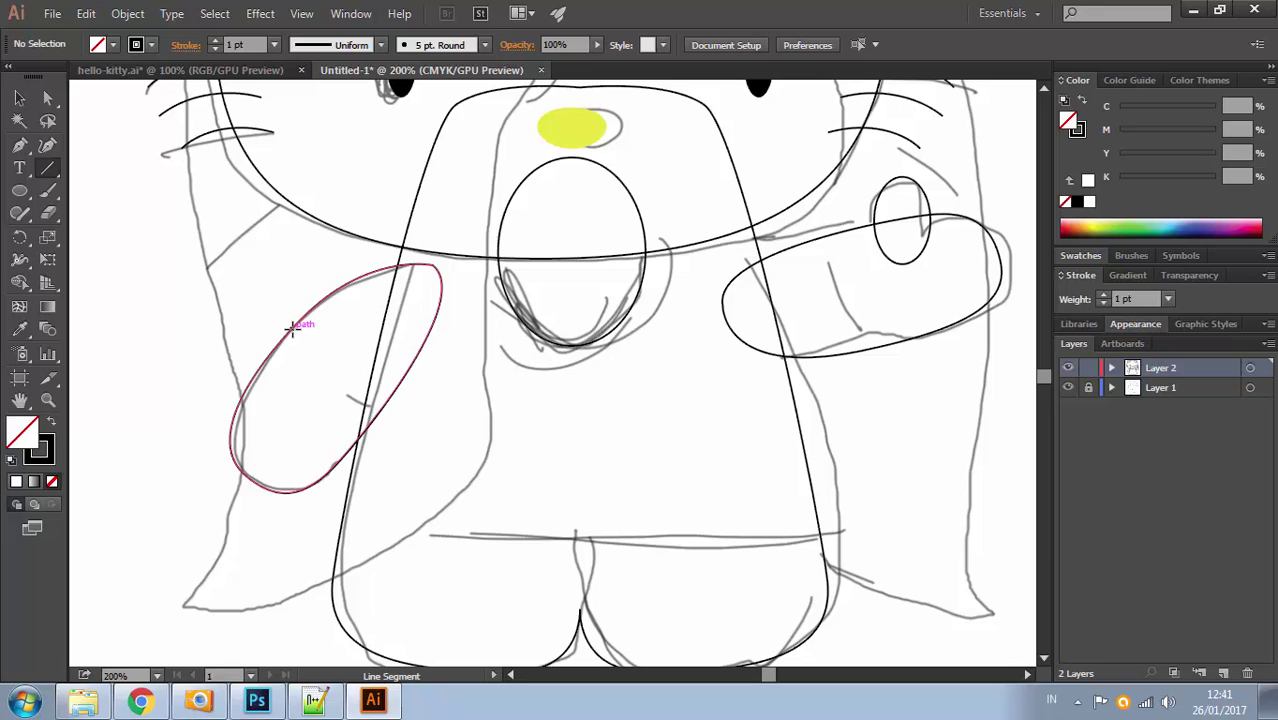
{"action": "left_click_drag", "start_coordinate": [290, 334], "coordinate": [376, 413]}
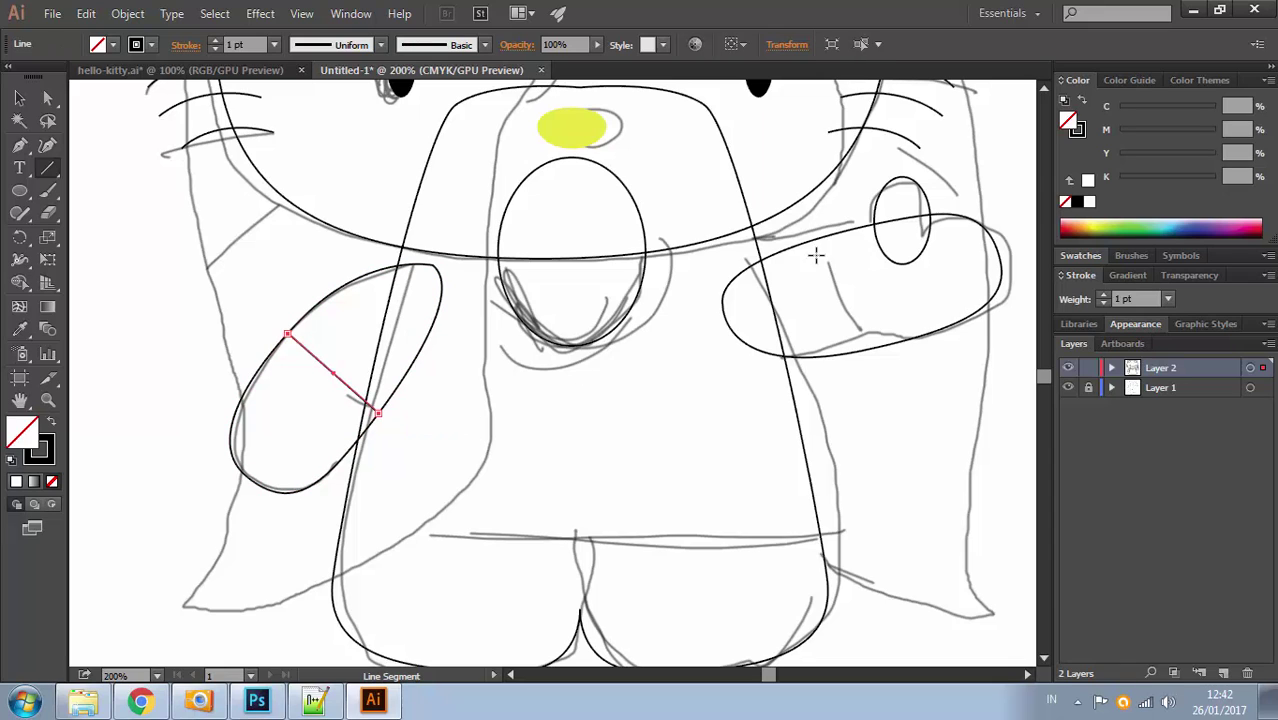
{"action": "left_click_drag", "start_coordinate": [819, 240], "coordinate": [840, 354]}
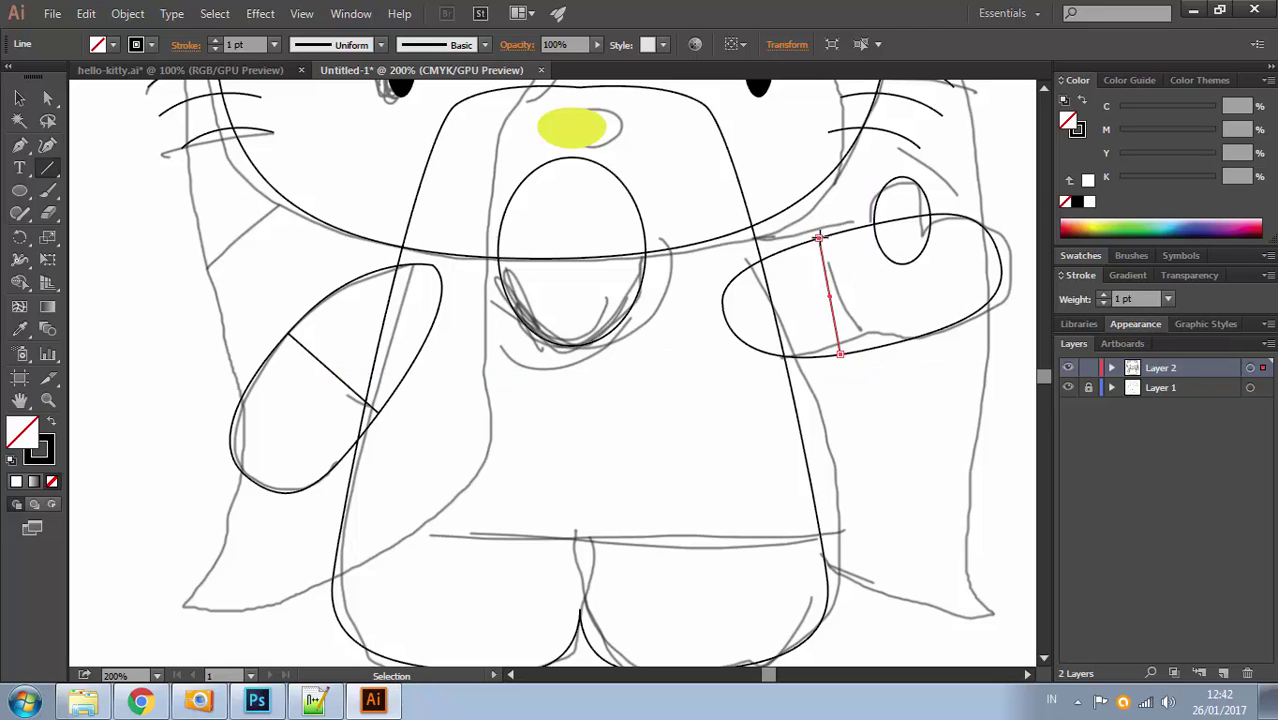
{"action": "key", "text": "ctrl+z"}
{"action": "left_click_drag", "start_coordinate": [819, 237], "coordinate": [847, 352]}
{"action": "key", "text": "ctrl+shift+a"}
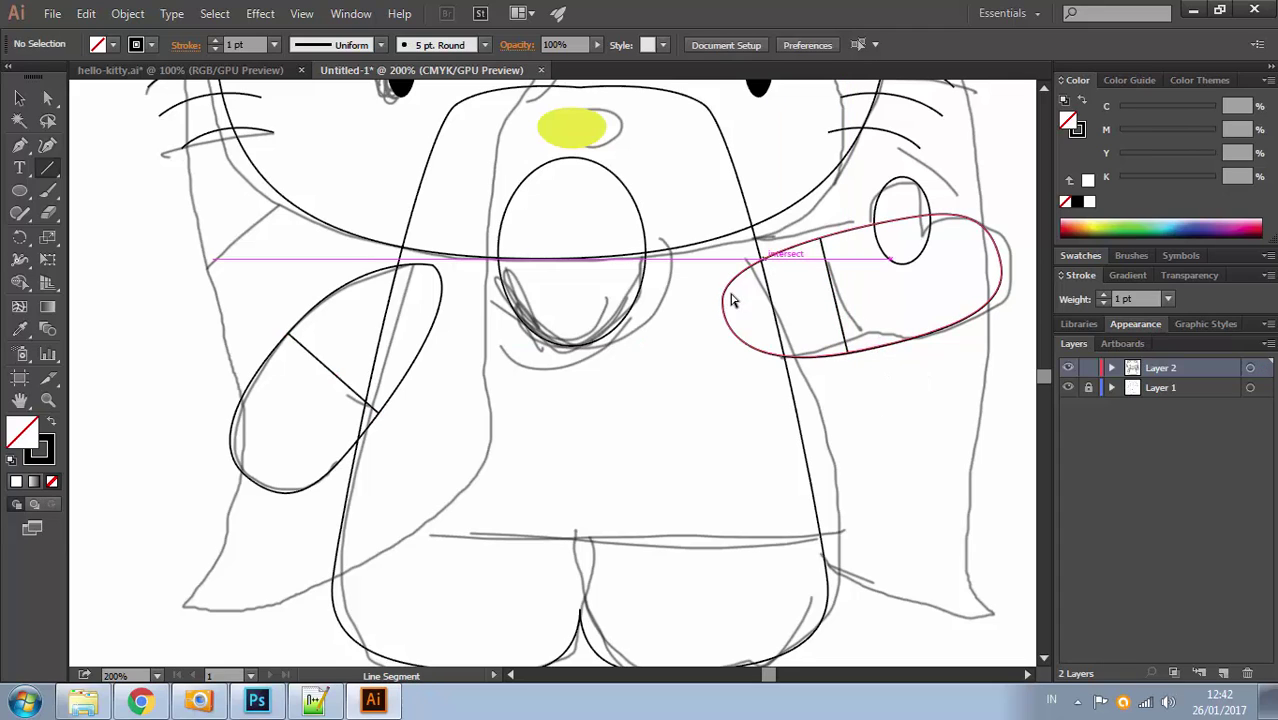
Extend the raised arm's inner end further into the body and reshape its lower edge into a smooth curve
{"action": "key", "text": "a"}
{"action": "left_click_drag", "start_coordinate": [728, 300], "coordinate": [690, 314]}
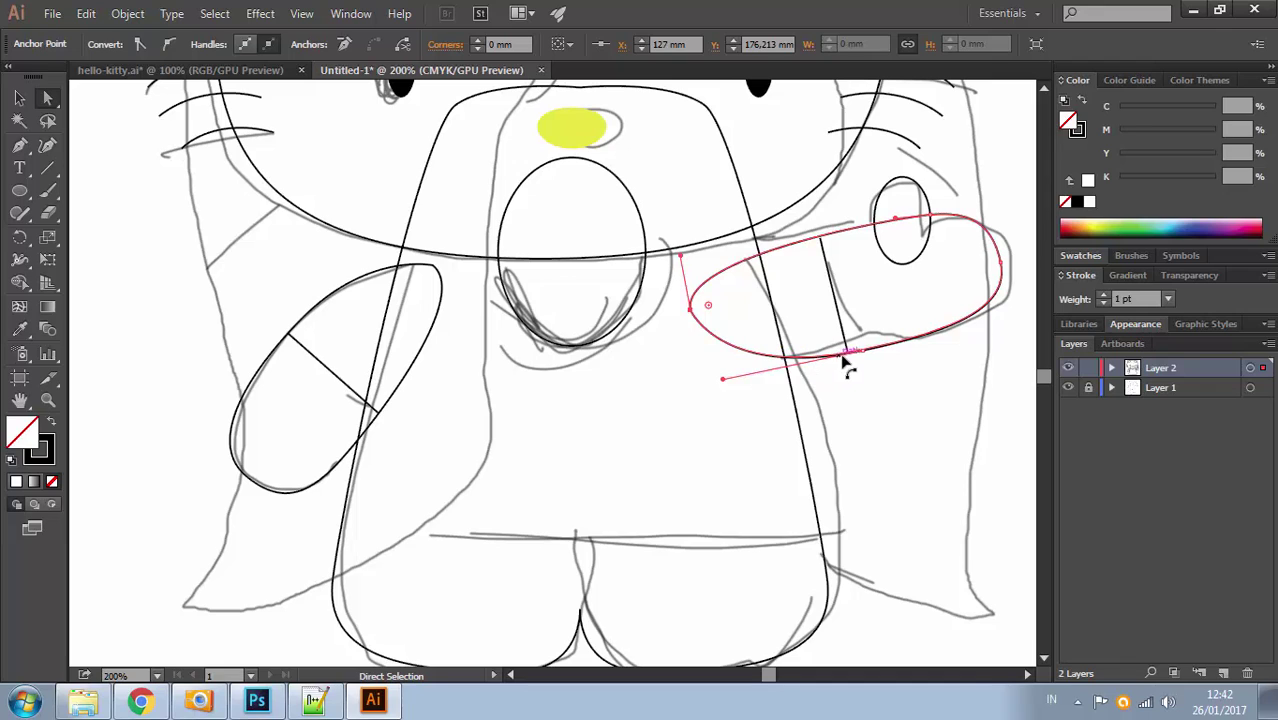
{"action": "left_click", "coordinate": [863, 351]}
{"action": "left_click_drag", "start_coordinate": [723, 379], "coordinate": [850, 355]}
{"action": "left_click", "coordinate": [850, 356]}
{"action": "left_click", "coordinate": [896, 358]}
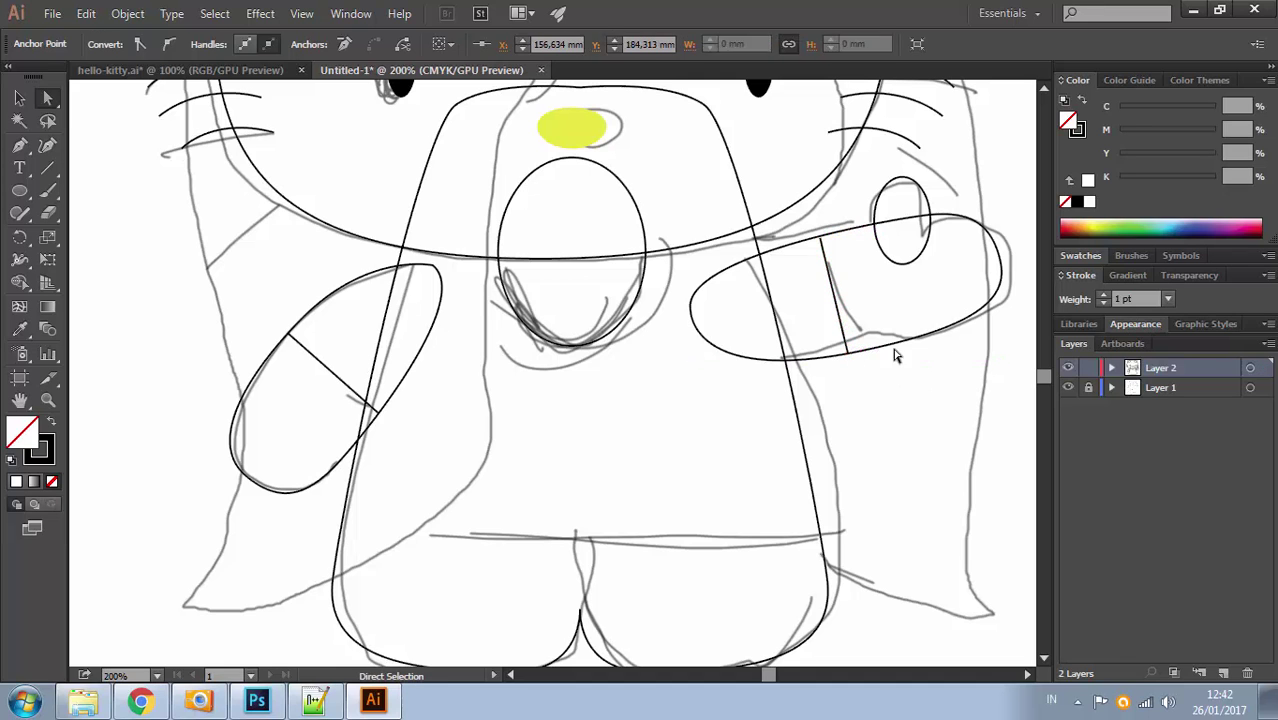
Draw a straight hem line across the lower body and a vertical line up from the notch between the legs
{"action": "key", "text": "space"}
{"action": "left_click_drag", "start_coordinate": [730, 282], "coordinate": [677, 462]}
{"action": "left_click_drag", "start_coordinate": [496, 237], "coordinate": [607, 420]}
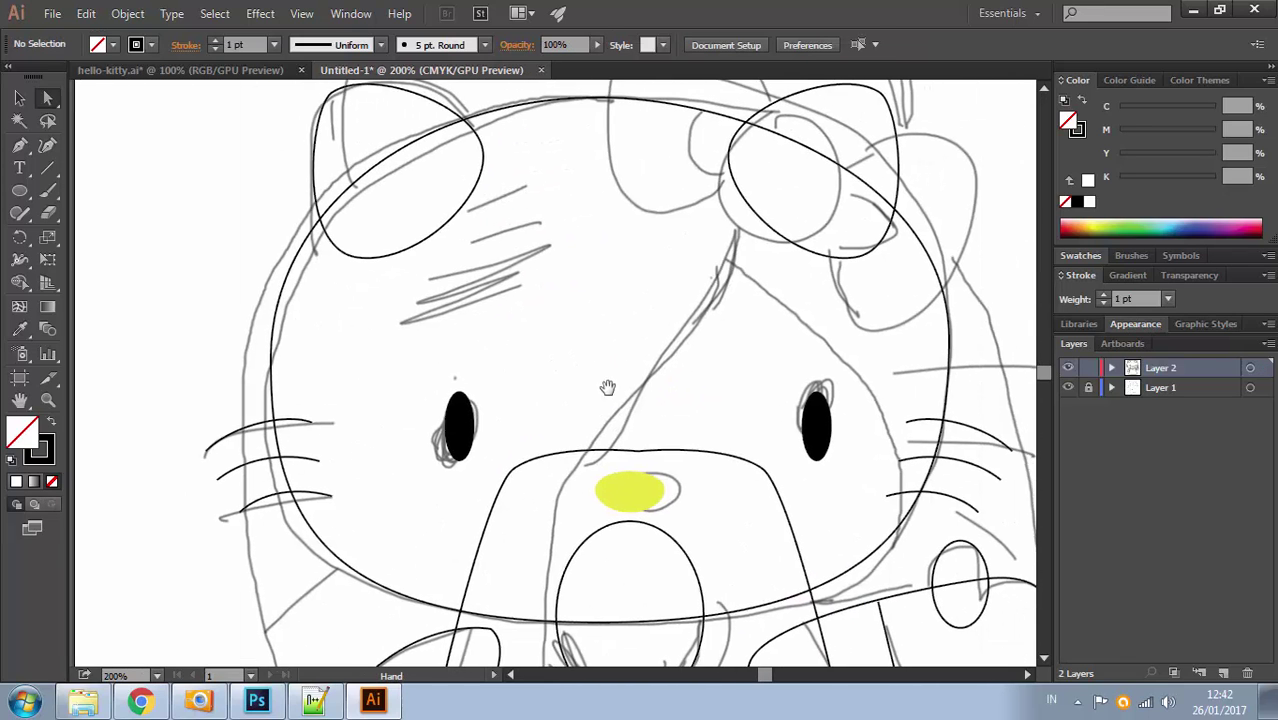
{"action": "mouse_move", "coordinate": [552, 327]}
{"action": "left_mouse_down"}
{"action": "mouse_move", "coordinate": [608, 240]}
{"action": "mouse_move", "coordinate": [580, 437]}
{"action": "left_mouse_up"}
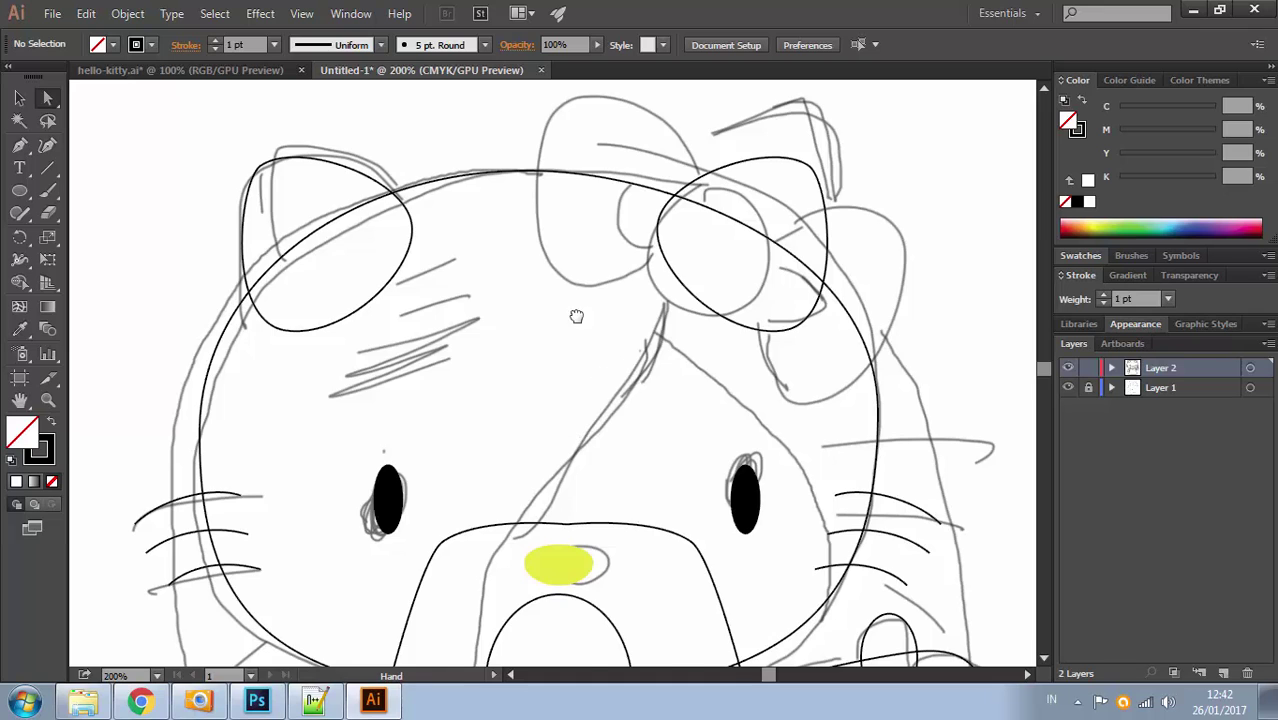
{"action": "left_click_drag", "start_coordinate": [576, 316], "coordinate": [554, 267]}
{"action": "left_click_drag", "start_coordinate": [516, 332], "coordinate": [420, 201]}
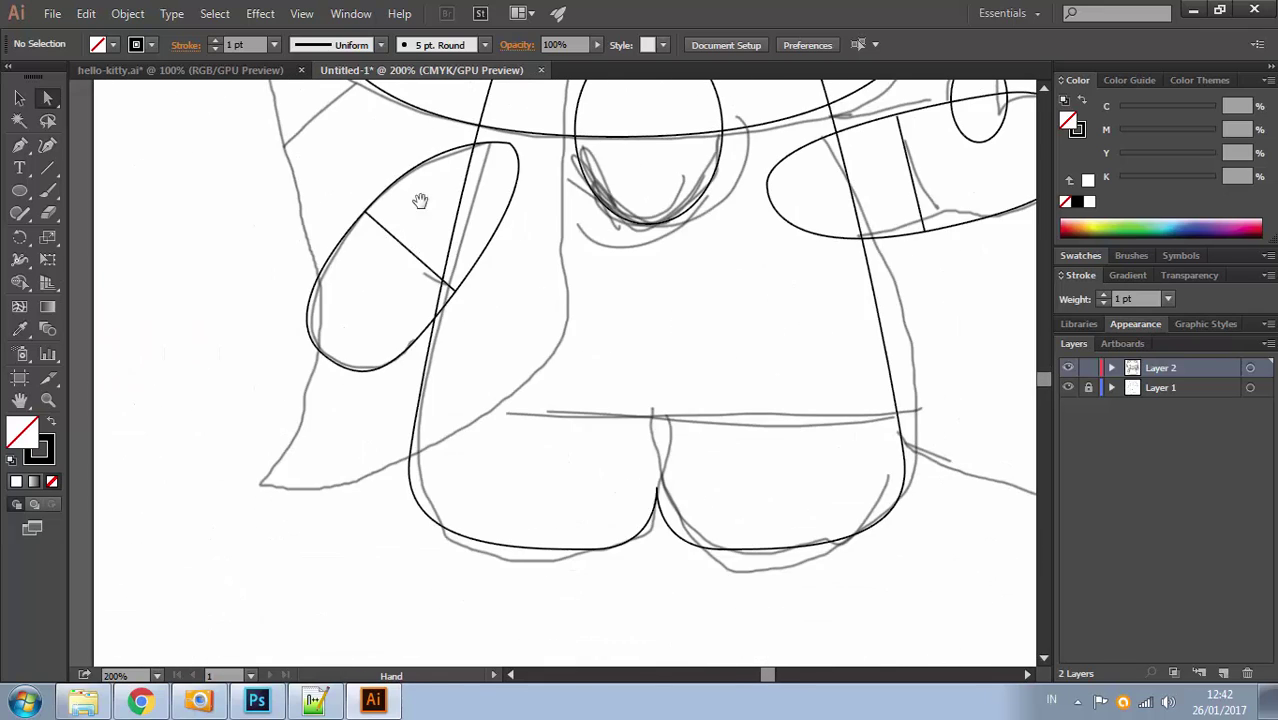
{"action": "left_click", "coordinate": [47, 168]}
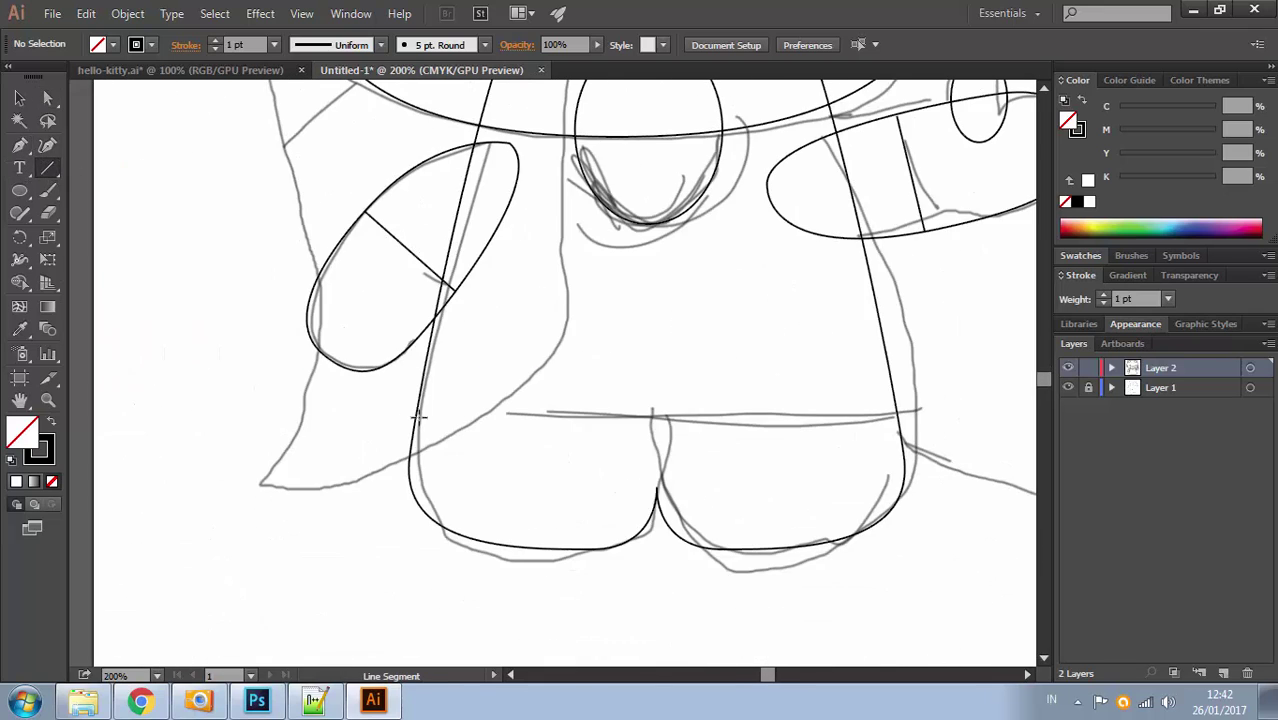
{"action": "left_click_drag", "start_coordinate": [418, 398], "coordinate": [895, 400]}
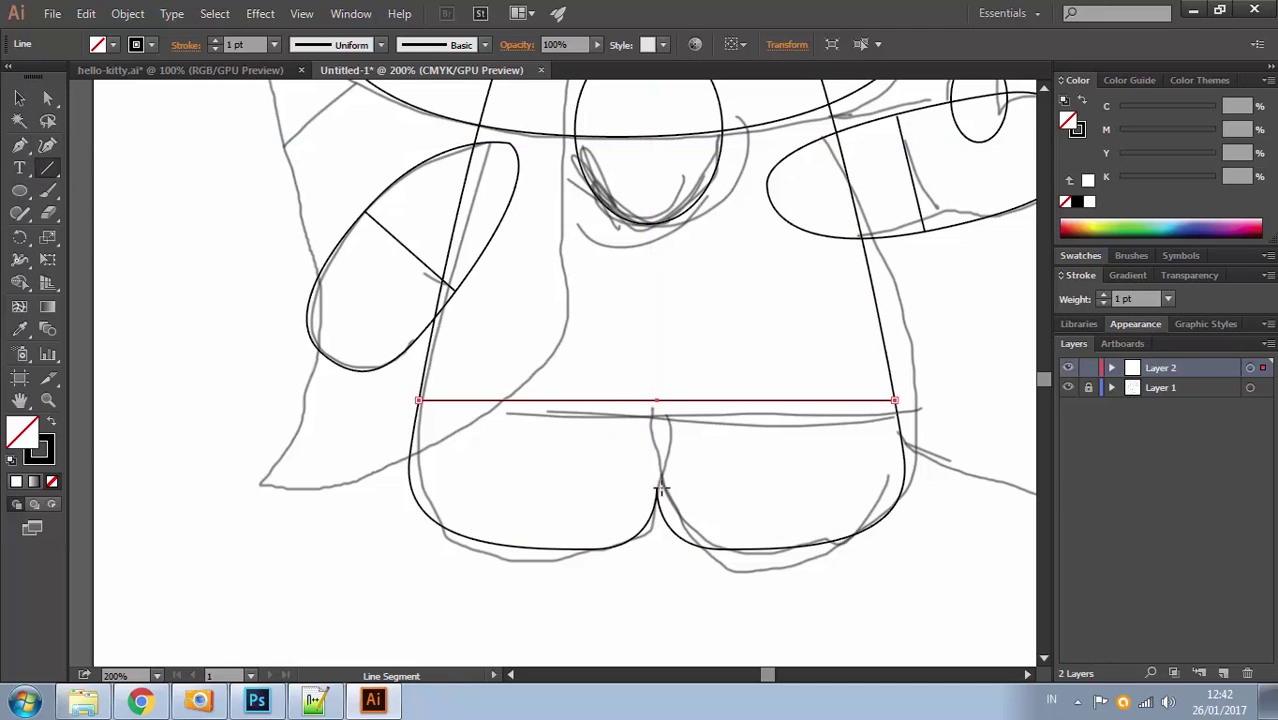
{"action": "left_click_drag", "start_coordinate": [656, 489], "coordinate": [656, 352]}
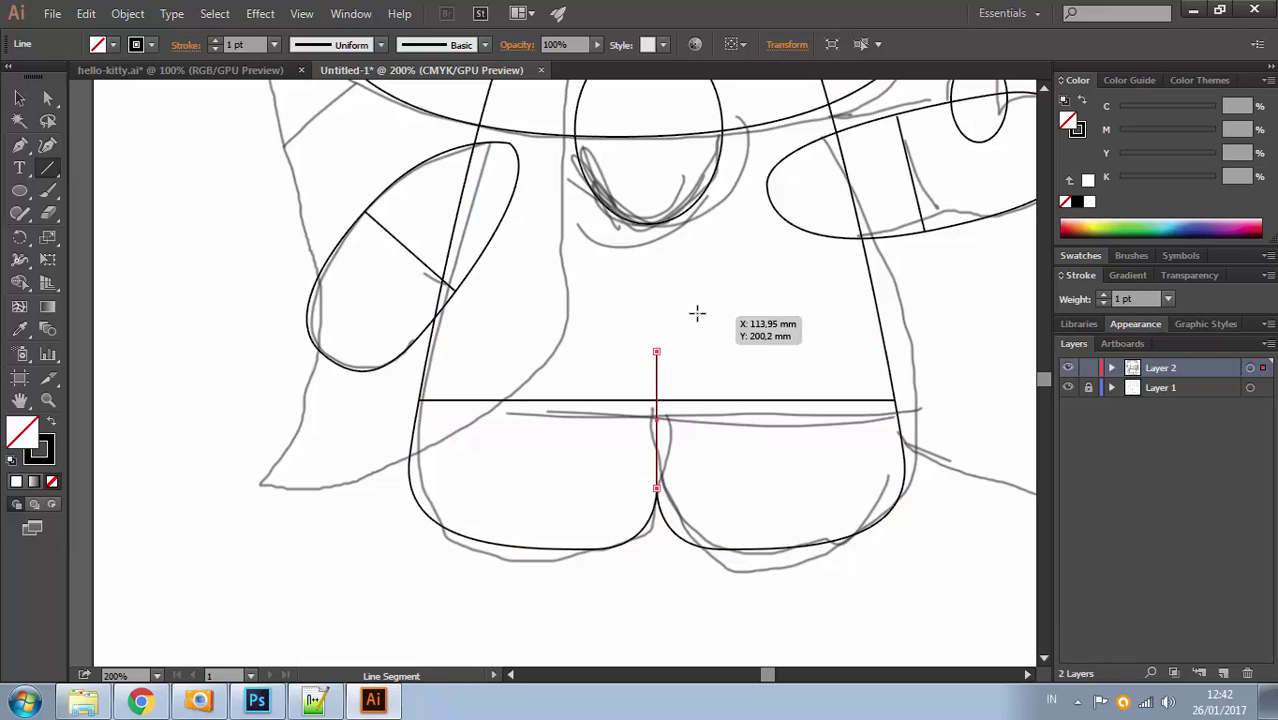
{"action": "left_click", "coordinate": [713, 260], "text": "ctrl"}
Draw a circle about 21 mm across on the empty area above the head as the bow's centre knot
{"action": "key", "text": "v"}
{"action": "left_click_drag", "start_coordinate": [762, 211], "coordinate": [669, 396]}
{"action": "left_click", "coordinate": [669, 395], "text": "ctrl+alt"}
{"action": "left_click", "coordinate": [669, 395], "text": "ctrl+alt"}
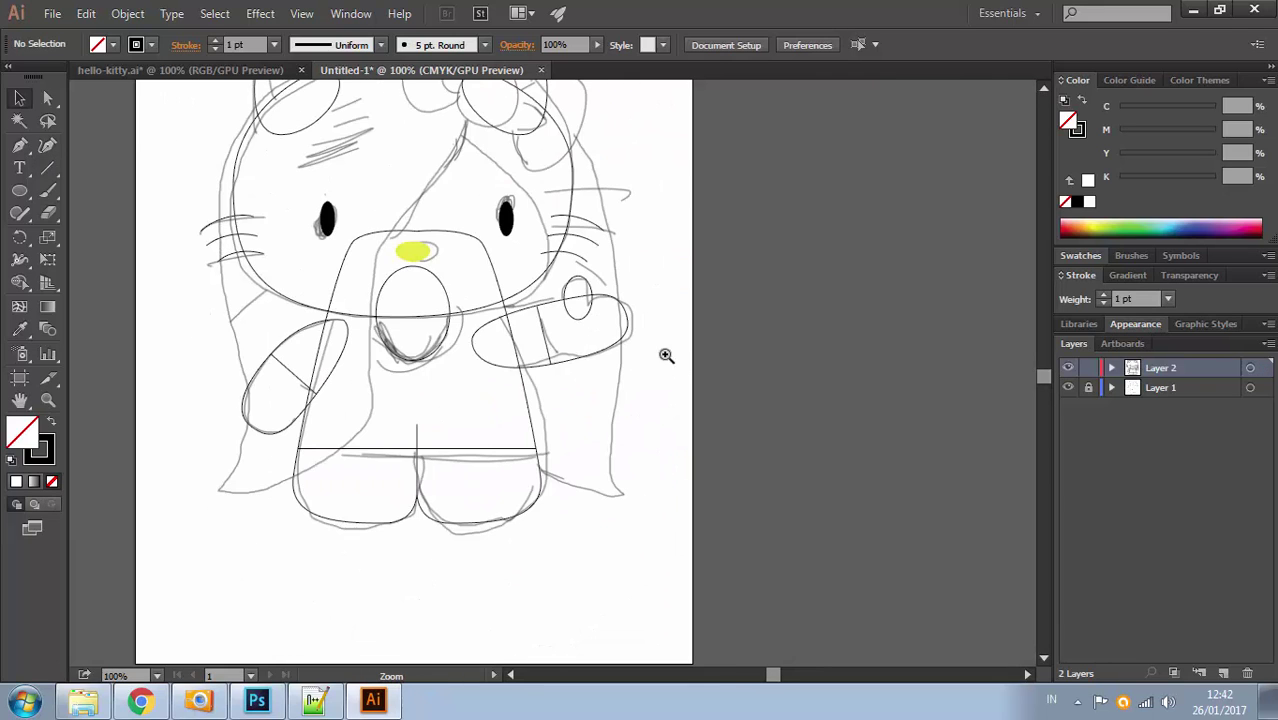
{"action": "left_click_drag", "start_coordinate": [487, 309], "coordinate": [593, 453]}
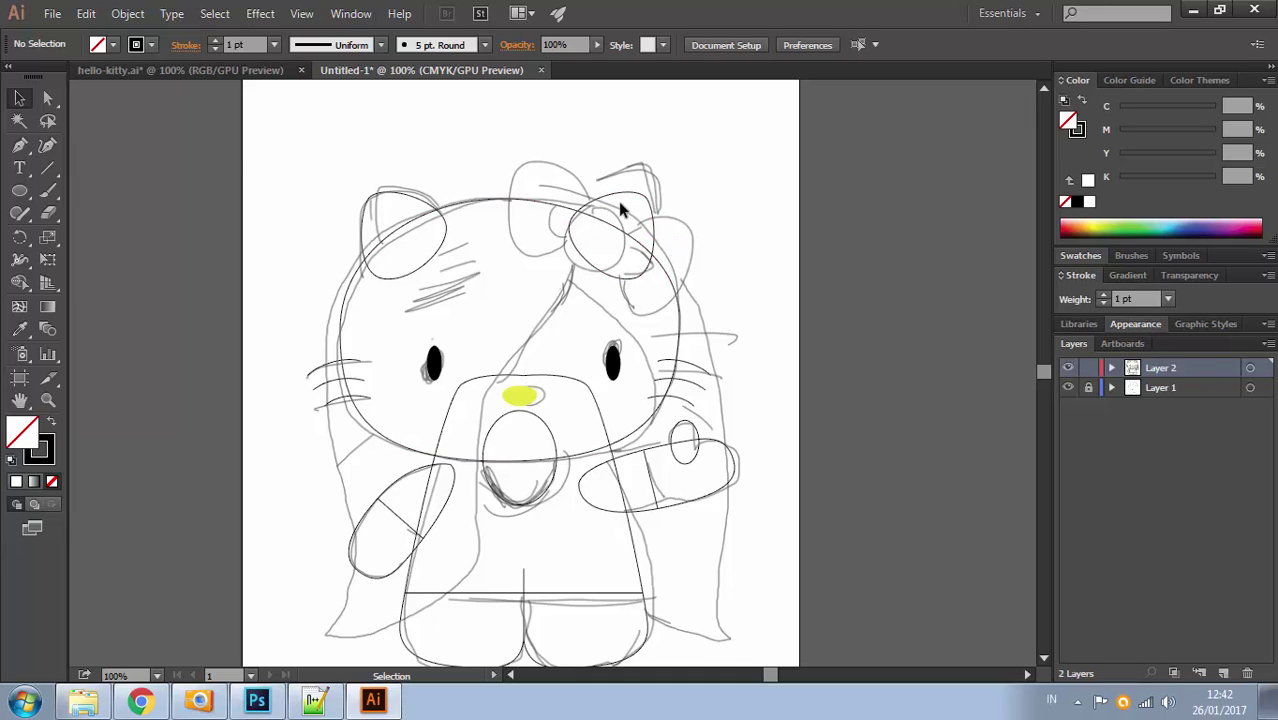
{"action": "left_click", "coordinate": [20, 192]}
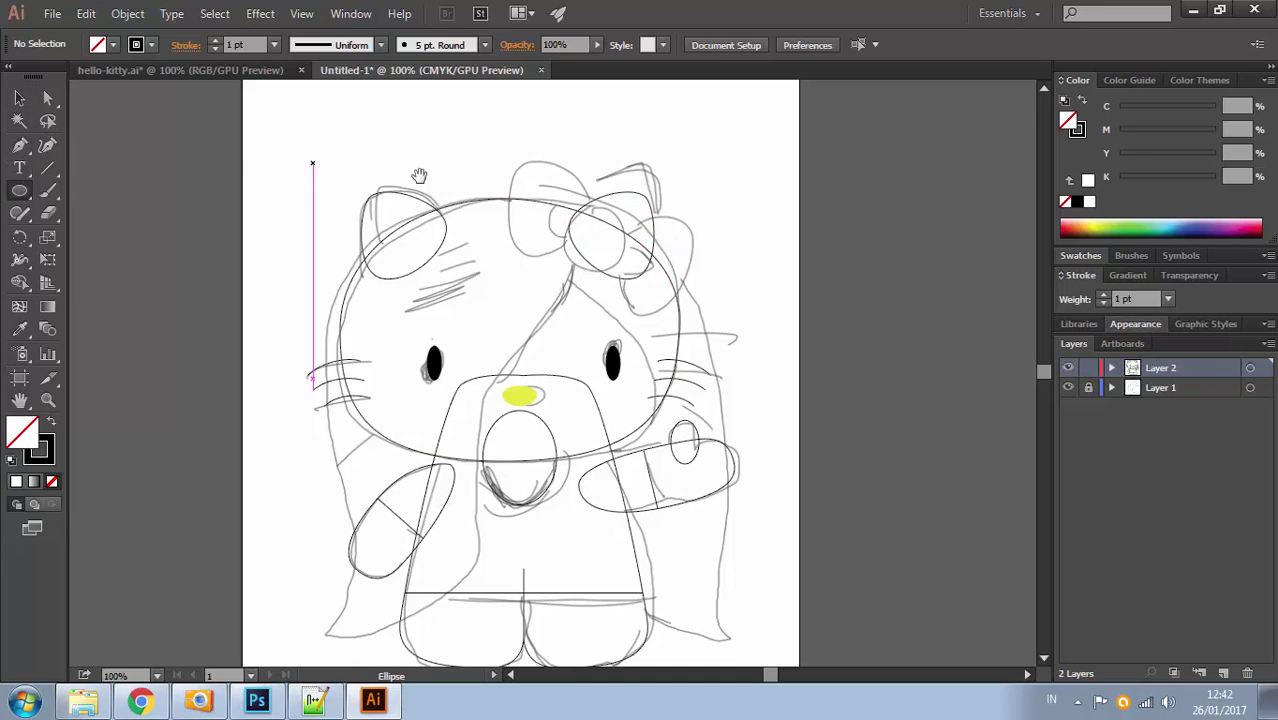
{"action": "left_click_drag", "start_coordinate": [312, 370], "coordinate": [292, 526]}
{"action": "left_click_drag", "start_coordinate": [439, 201], "coordinate": [495, 258]}
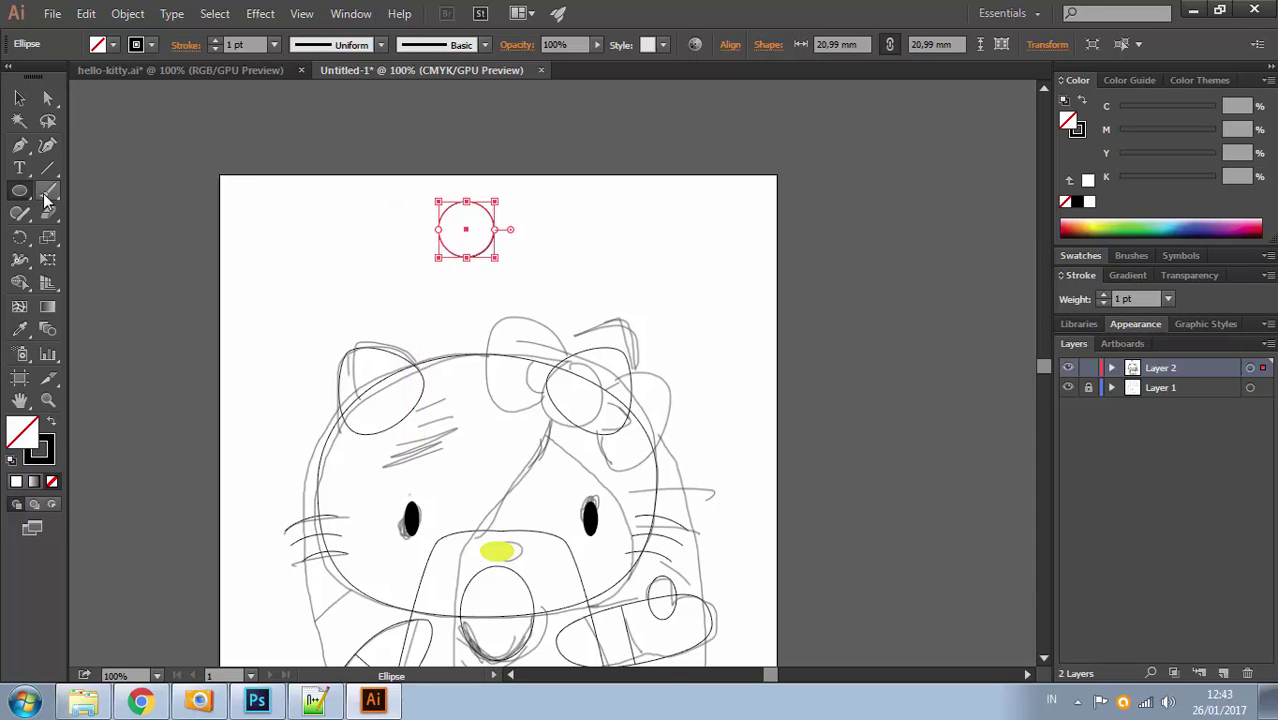
Draw a small rounded rectangle with fully rounded ends overlapping the left edge of the bow's centre circle
{"action": "left_click_drag", "start_coordinate": [29, 193], "coordinate": [80, 221]}
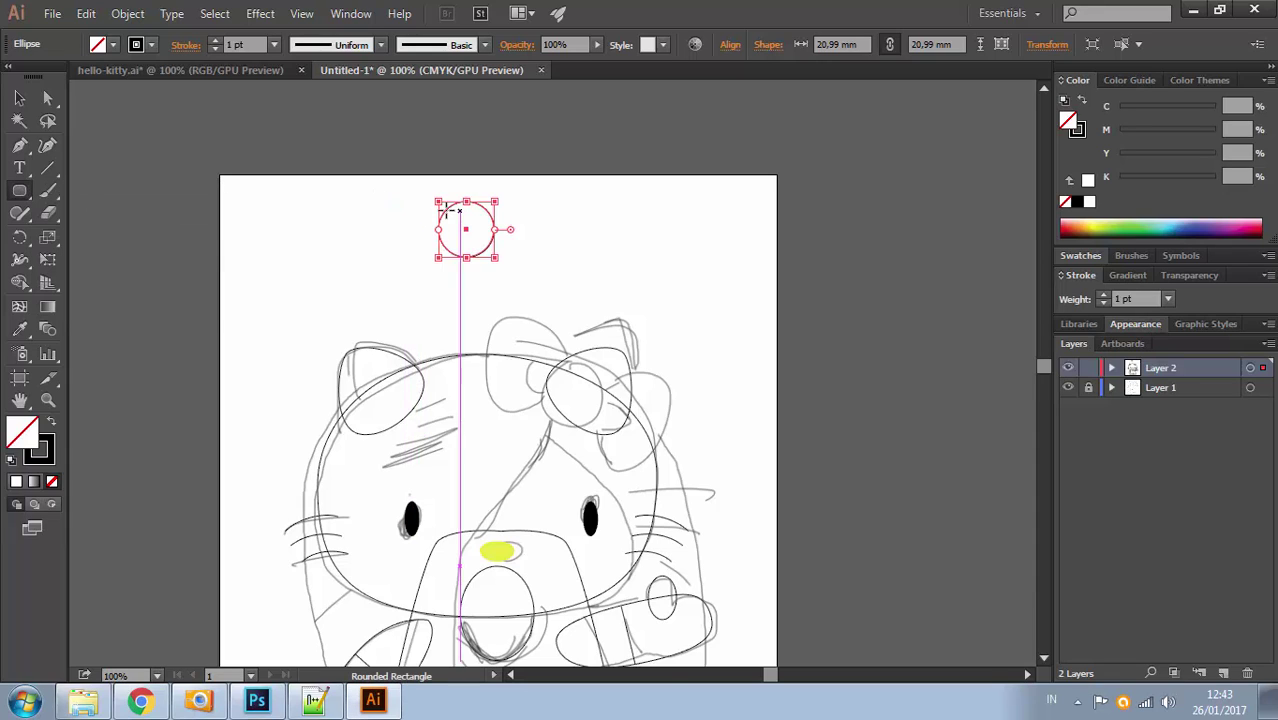
{"action": "left_click_drag", "start_coordinate": [420, 218], "coordinate": [460, 246]}
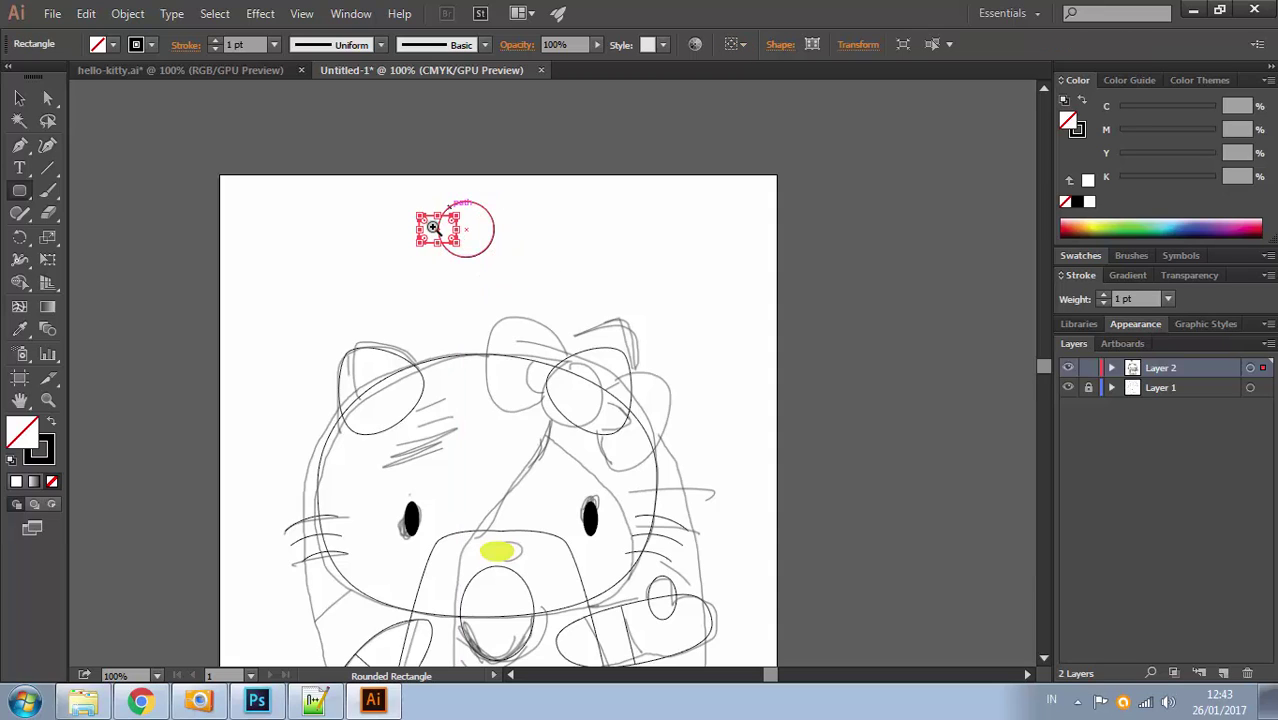
{"action": "left_click", "coordinate": [434, 228], "text": "ctrl"}
{"action": "left_click", "coordinate": [534, 364], "text": "ctrl"}
{"action": "left_click", "coordinate": [540, 368], "text": "ctrl"}
{"action": "left_click", "coordinate": [553, 367], "text": "ctrl"}
{"action": "left_click_drag", "start_coordinate": [537, 325], "coordinate": [570, 222]}
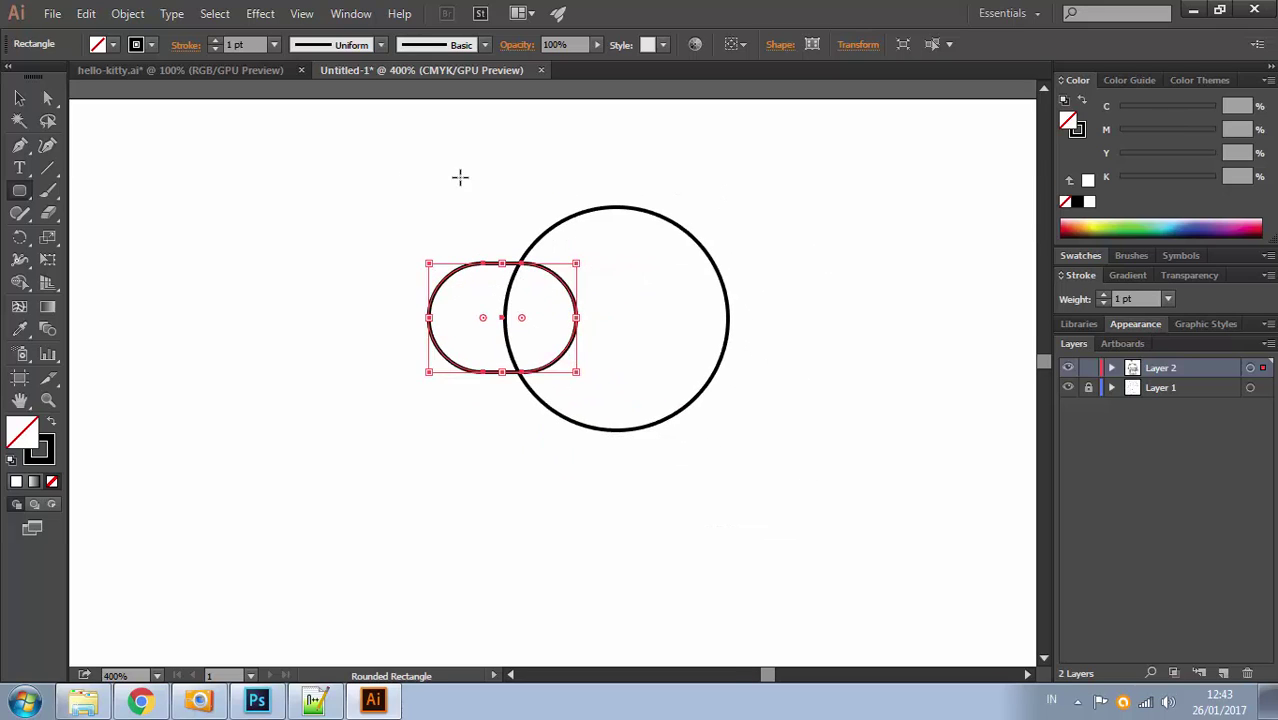
Trace the bow's left loop with the Pen tool as a closed curved path starting and ending at the circle's centre
{"action": "left_click", "coordinate": [22, 148]}
{"action": "key", "text": "ctrl+minus"}
{"action": "key", "text": "ctrl+minus"}
{"action": "scroll", "coordinate": [559, 288], "scroll_direction": "down", "scroll_amount": 3}
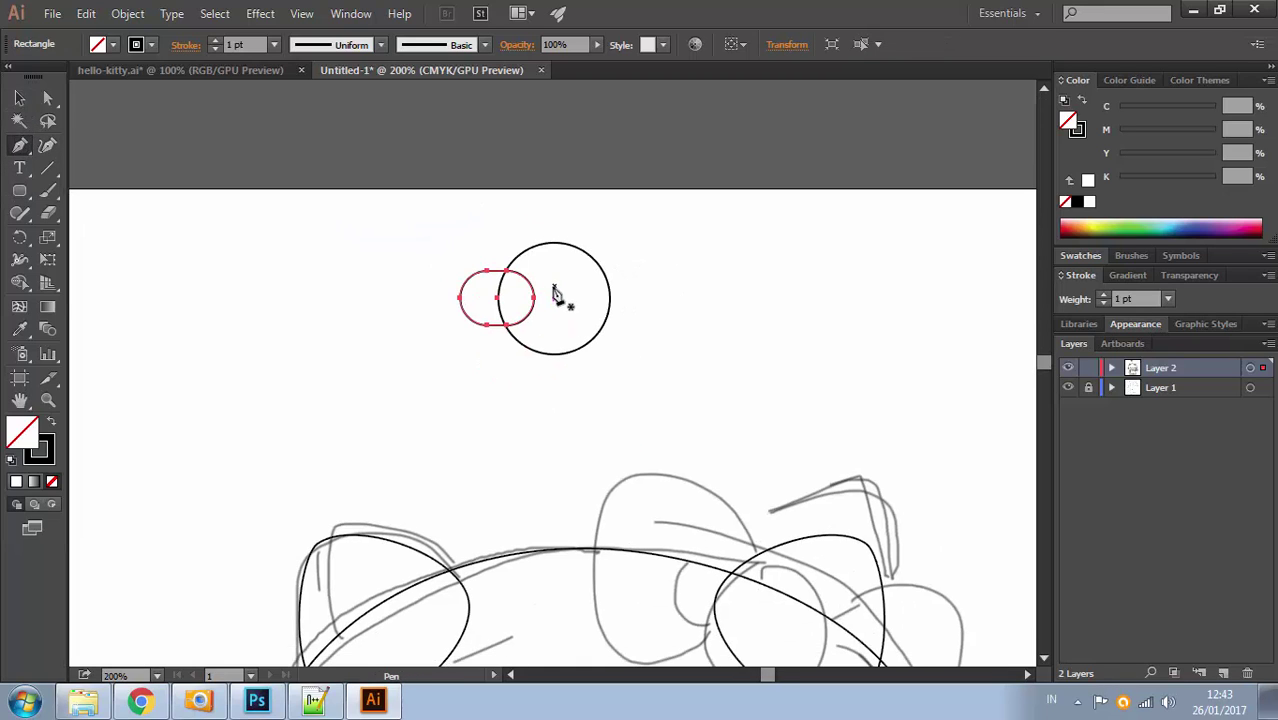
{"action": "left_click", "coordinate": [556, 297]}
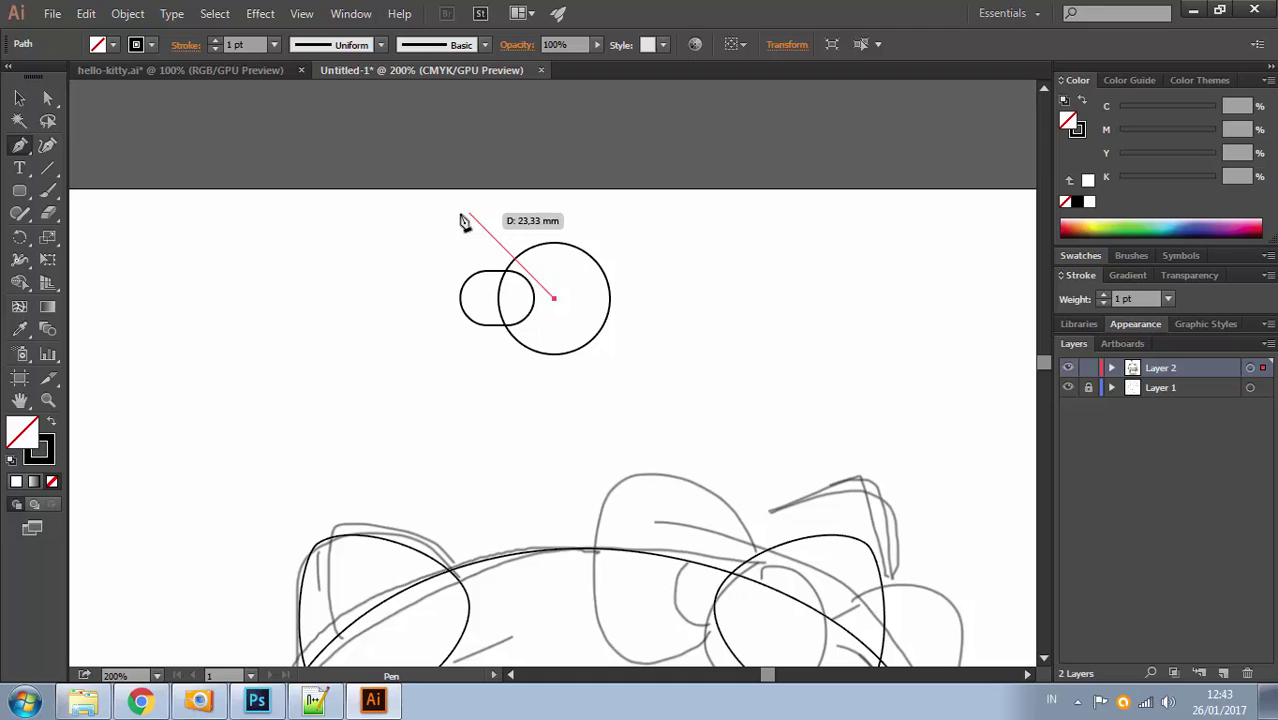
{"action": "left_click_drag", "start_coordinate": [459, 214], "coordinate": [420, 216]}
{"action": "left_click_drag", "start_coordinate": [403, 270], "coordinate": [397, 320]}
{"action": "left_click_drag", "start_coordinate": [460, 368], "coordinate": [501, 370]}
{"action": "left_click_drag", "start_coordinate": [556, 297], "coordinate": [558, 262]}
Reshape the left bow loop by moving its anchor points and handles into a flatter, tapered outline with a rounded inner end
{"action": "key", "text": "a"}
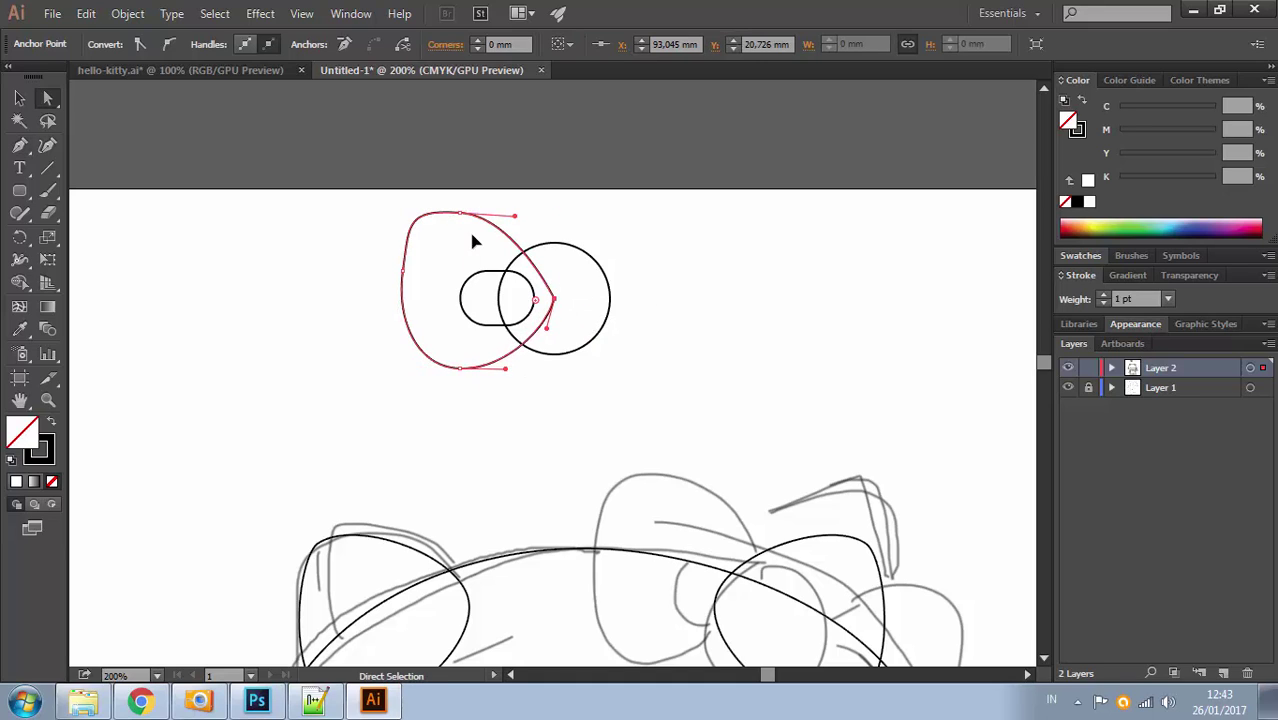
{"action": "left_click_drag", "start_coordinate": [460, 213], "coordinate": [465, 235]}
{"action": "mouse_move", "coordinate": [405, 274]}
{"action": "left_mouse_down"}
{"action": "mouse_move", "coordinate": [399, 300]}
{"action": "mouse_move", "coordinate": [393, 290]}
{"action": "left_mouse_up"}
{"action": "left_click_drag", "start_coordinate": [455, 372], "coordinate": [491, 338]}
{"action": "key", "text": "ctrl+z"}
{"action": "left_click", "coordinate": [511, 240]}
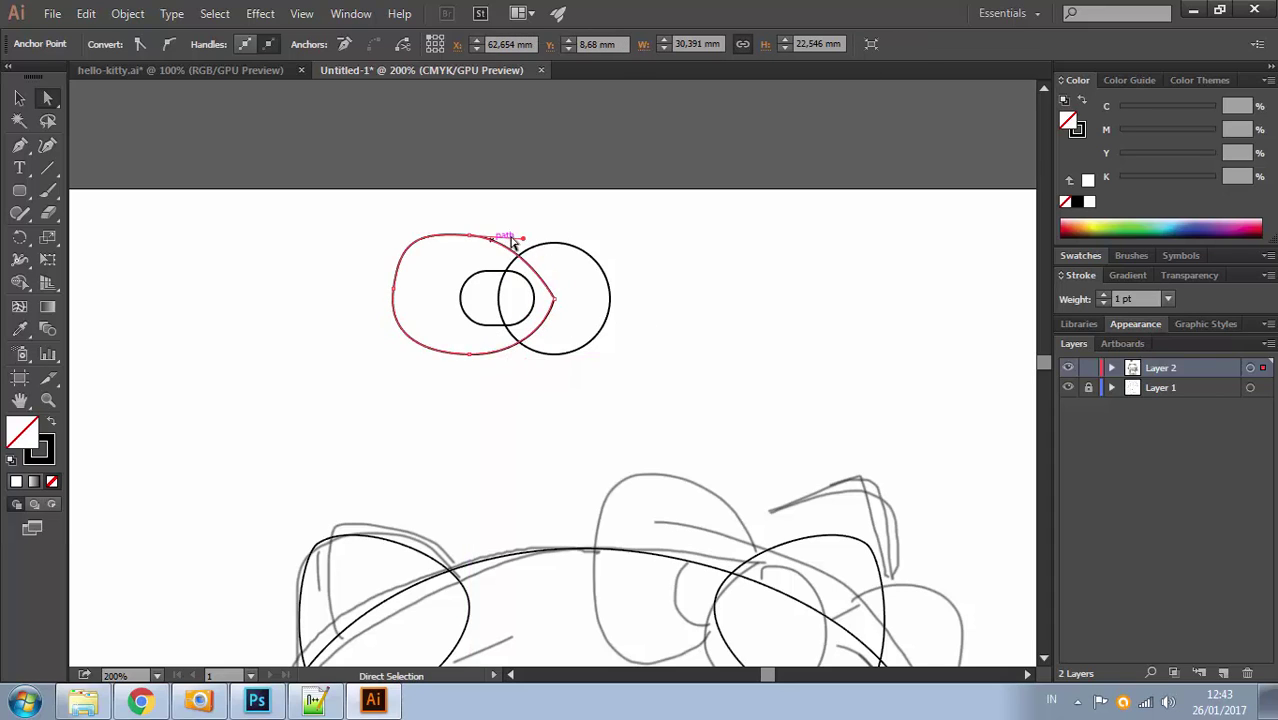
{"action": "left_click_drag", "start_coordinate": [523, 242], "coordinate": [488, 253]}
{"action": "left_click_drag", "start_coordinate": [469, 357], "coordinate": [429, 361]}
{"action": "left_click", "coordinate": [602, 264]}
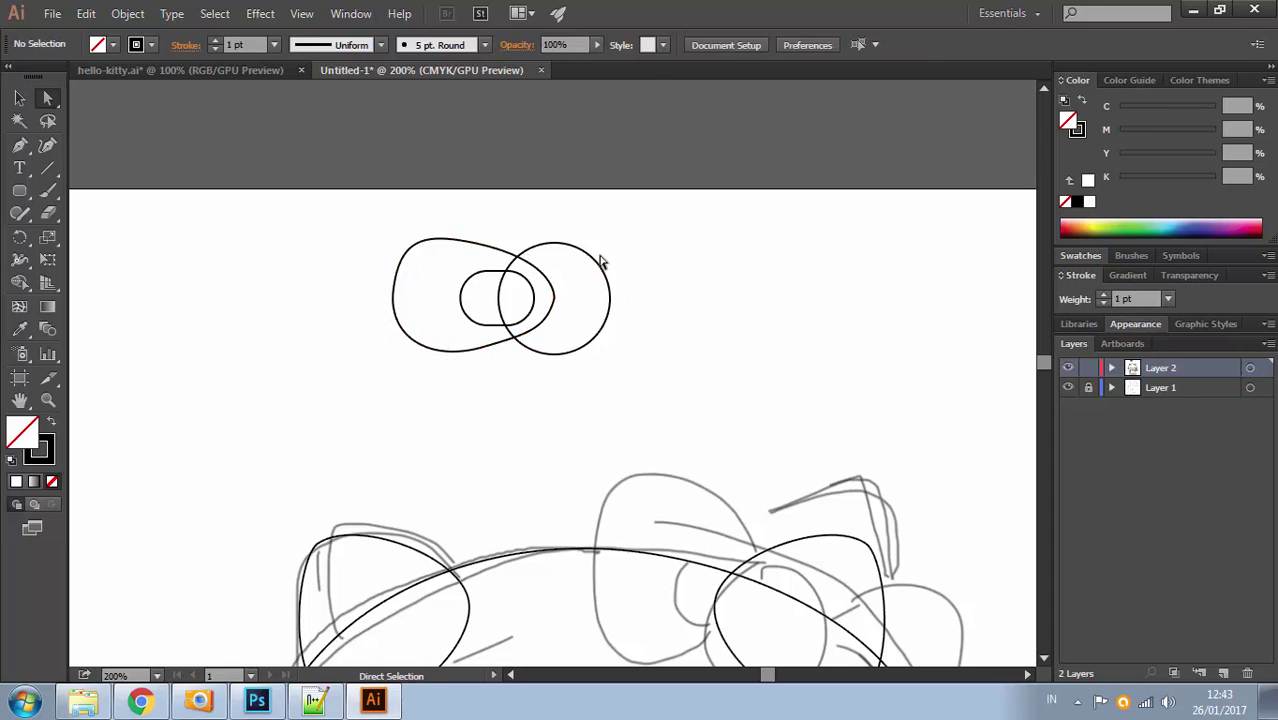
Scale down the bow's centre circle and the small rounded rectangle, keeping them centred on the loop's inner end
{"action": "key", "text": "v"}
{"action": "left_click", "coordinate": [614, 263]}
{"action": "left_click_drag", "start_coordinate": [603, 257], "coordinate": [539, 306]}
{"action": "left_click", "coordinate": [484, 273]}
{"action": "key", "text": "a"}
{"action": "key", "text": "v"}
{"action": "key", "text": "ctrl+z"}
{"action": "left_click", "coordinate": [613, 225]}
Pull the left bow loop's outer edge inward and adjust its lower curve to make the loop shorter and slimmer
{"action": "key", "text": "a"}
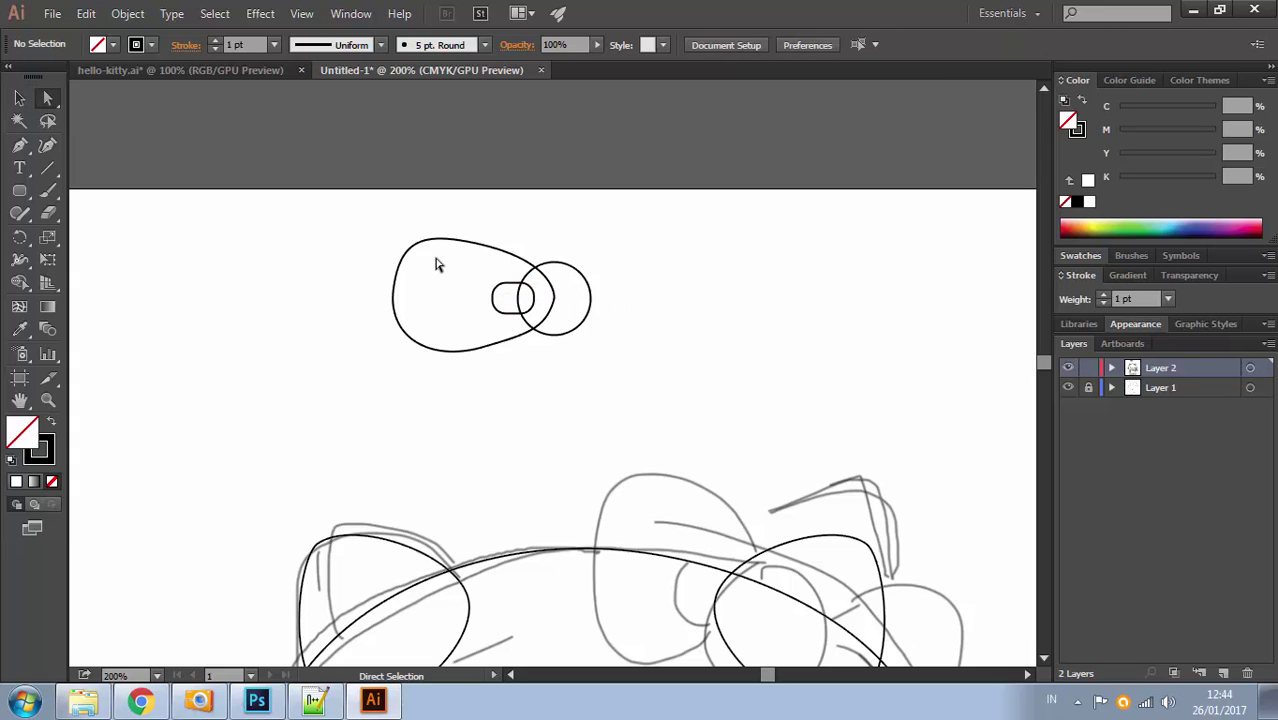
{"action": "left_click", "coordinate": [393, 295]}
{"action": "left_click_drag", "start_coordinate": [393, 295], "coordinate": [412, 295]}
{"action": "left_click_drag", "start_coordinate": [485, 349], "coordinate": [520, 338]}
{"action": "left_click", "coordinate": [502, 378]}
{"action": "left_click", "coordinate": [458, 343]}
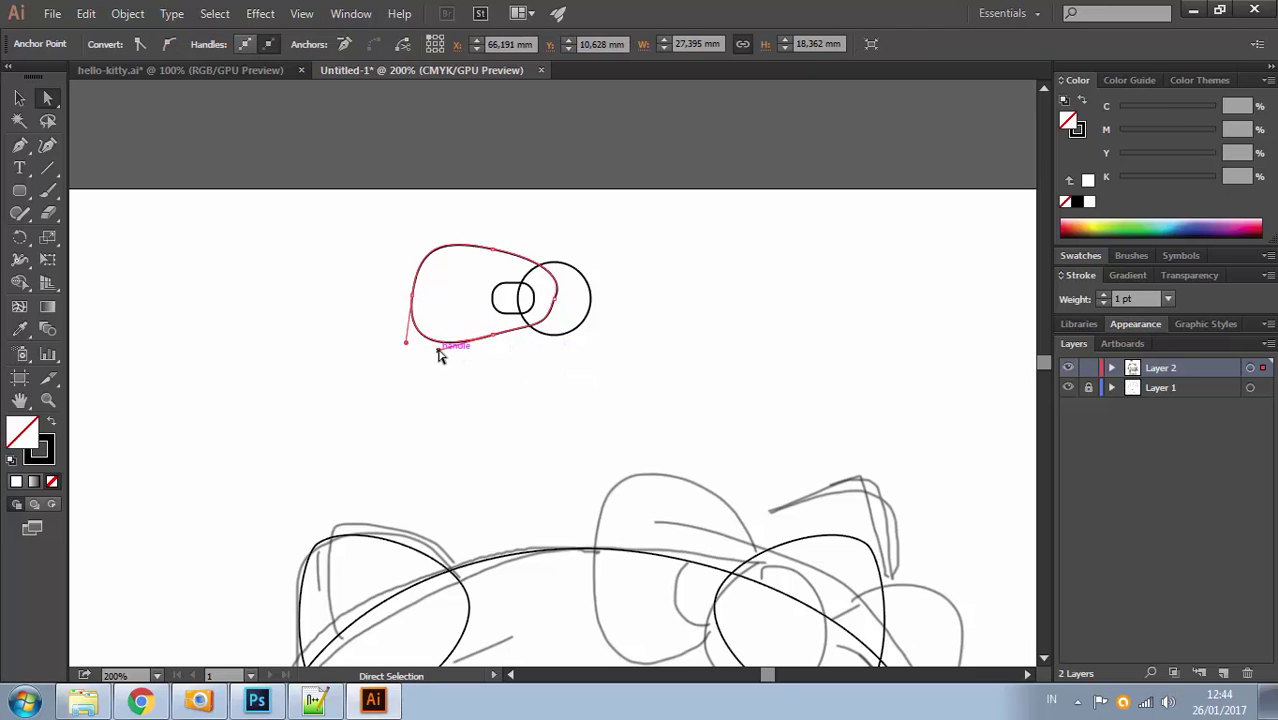
{"action": "left_click", "coordinate": [449, 346]}
{"action": "left_click", "coordinate": [458, 350]}
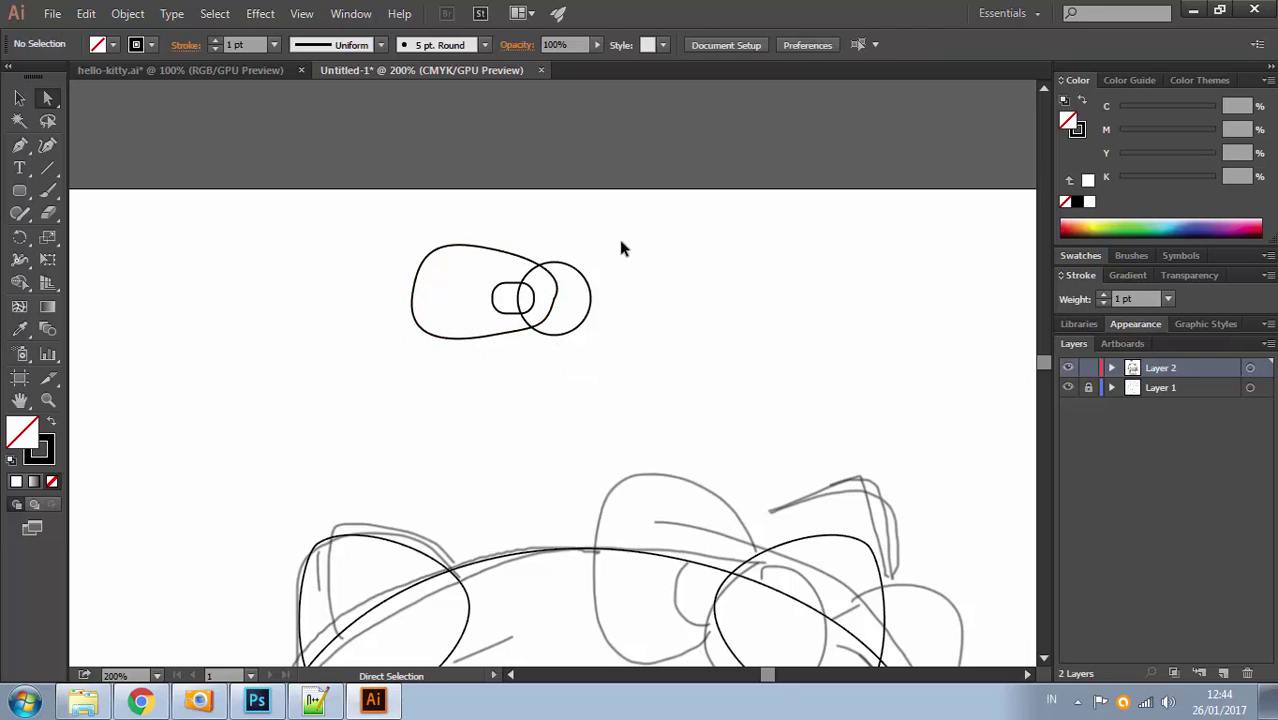
Shrink the bow's centre circle slightly and shift the small rounded rectangle closer to its centre
{"action": "key", "text": "v"}
{"action": "left_click", "coordinate": [592, 308]}
{"action": "mouse_move", "coordinate": [594, 344]}
{"action": "left_mouse_down"}
{"action": "mouse_move", "coordinate": [581, 324]}
{"action": "mouse_move", "coordinate": [588, 332]}
{"action": "left_mouse_up"}
{"action": "left_click", "coordinate": [622, 294]}
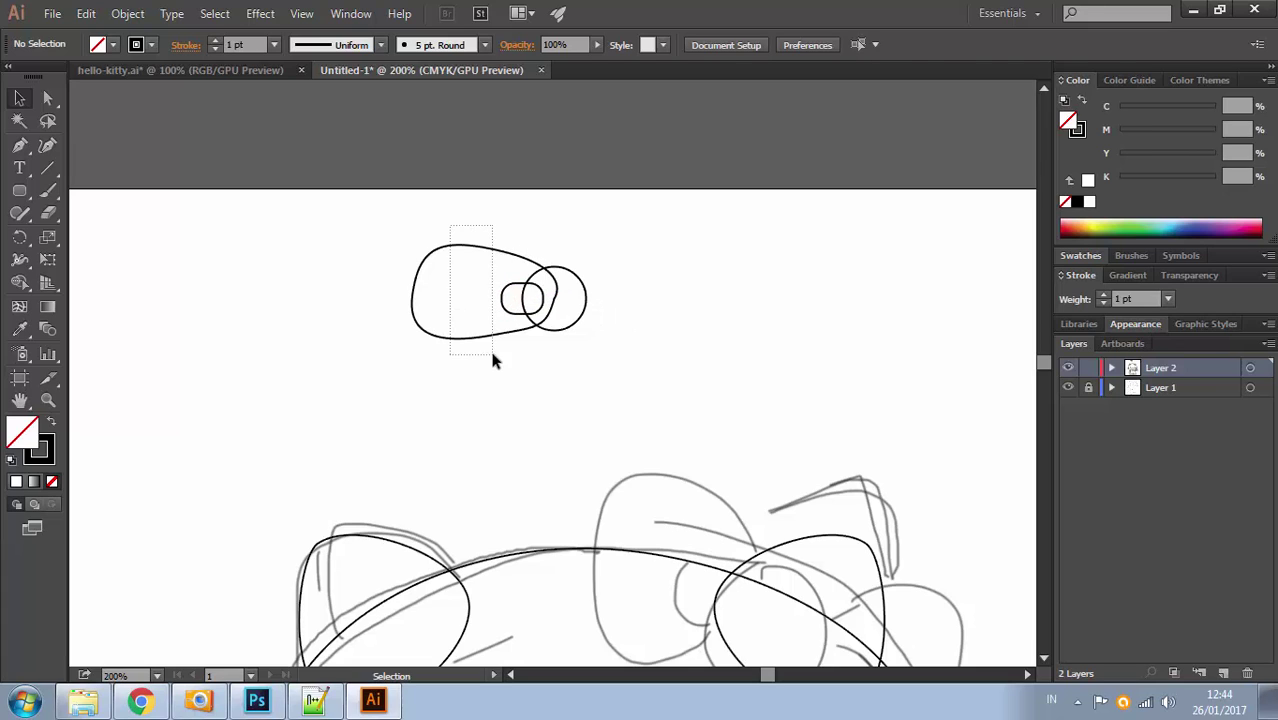
Reflect a copy of the left loop and small rounded rectangle across the vertical axis and move it to the circle's right side
{"action": "left_click_drag", "start_coordinate": [493, 360], "coordinate": [507, 270]}
{"action": "right_click", "coordinate": [503, 270]}
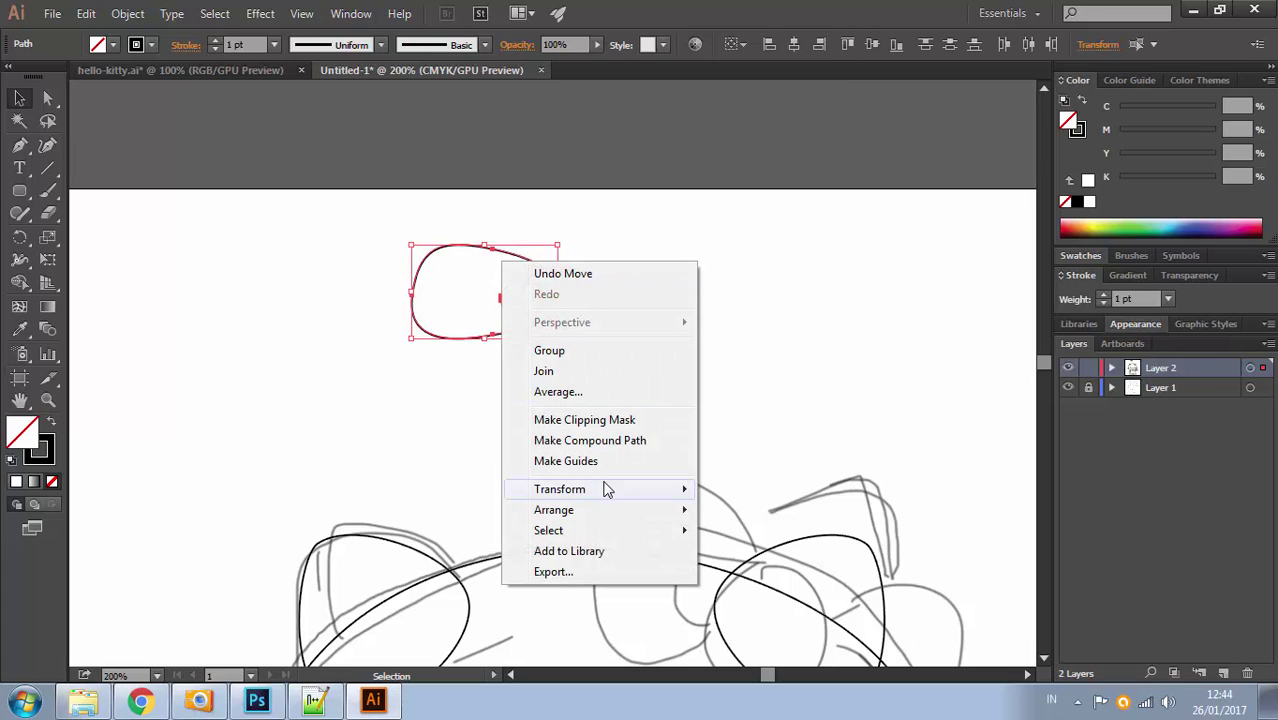
{"action": "mouse_move", "coordinate": [605, 490]}
{"action": "left_click", "coordinate": [359, 560]}
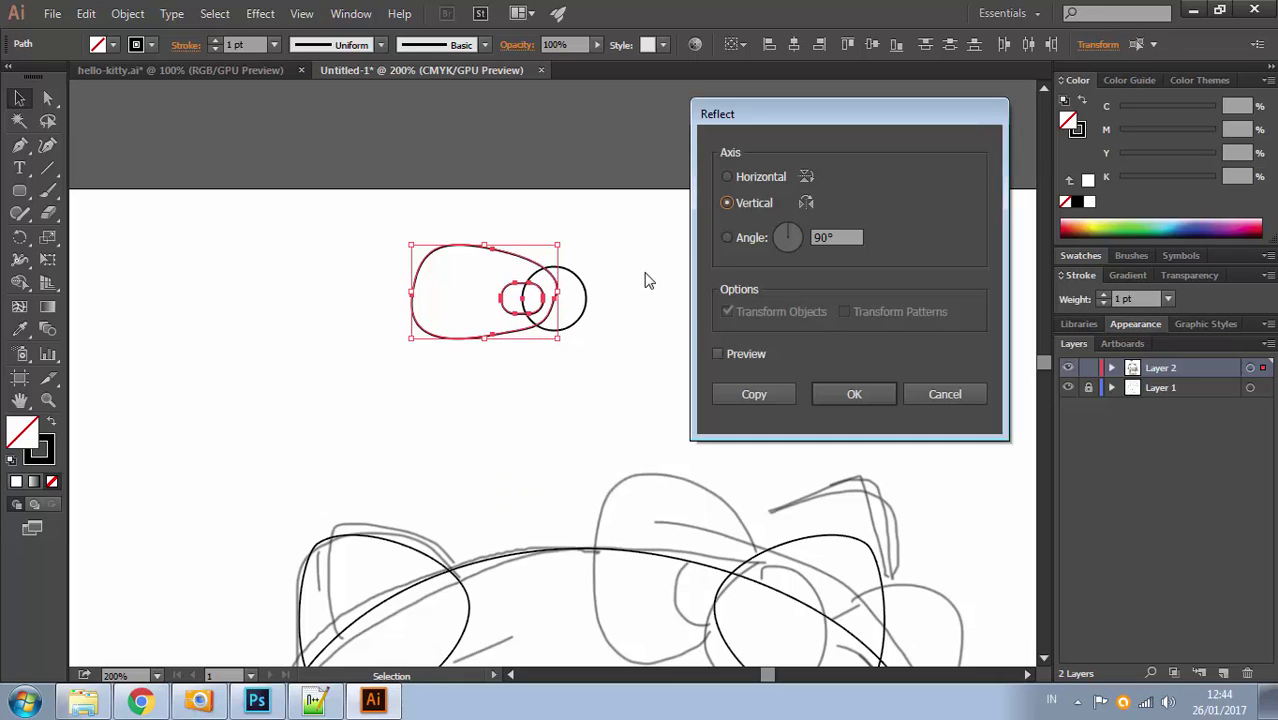
{"action": "left_click", "coordinate": [756, 394]}
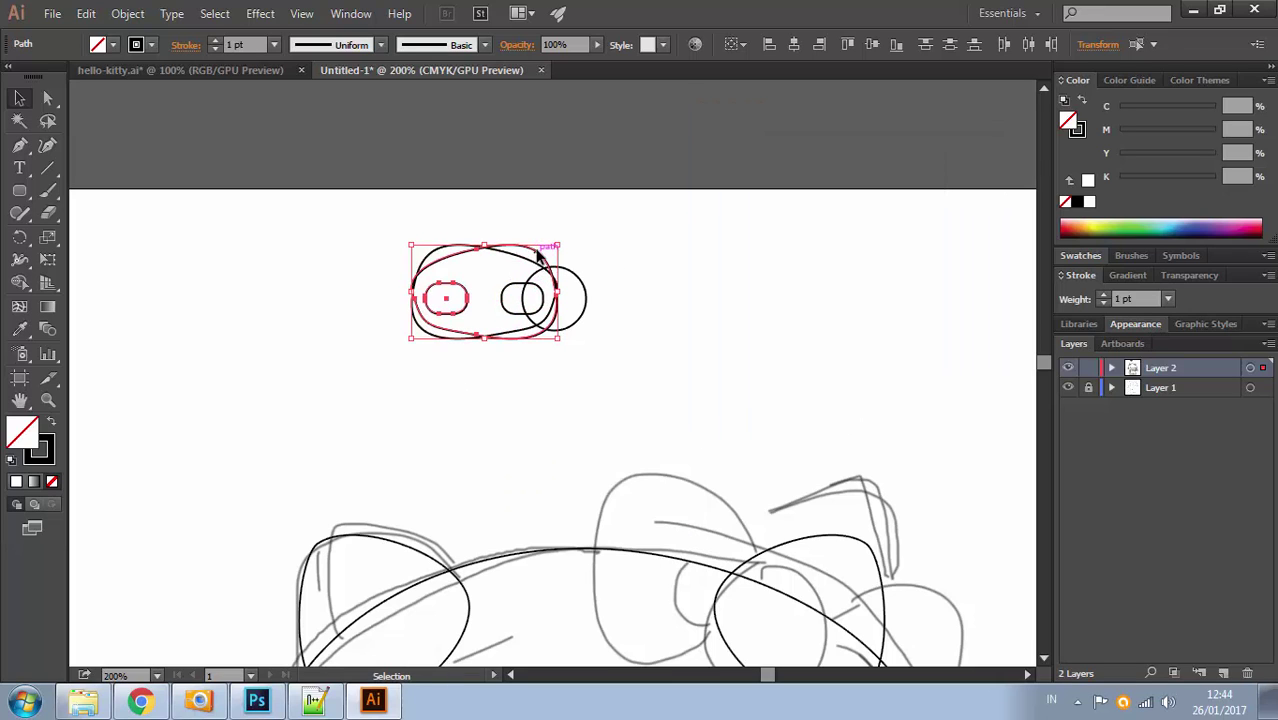
{"action": "left_click_drag", "start_coordinate": [540, 258], "coordinate": [686, 258]}
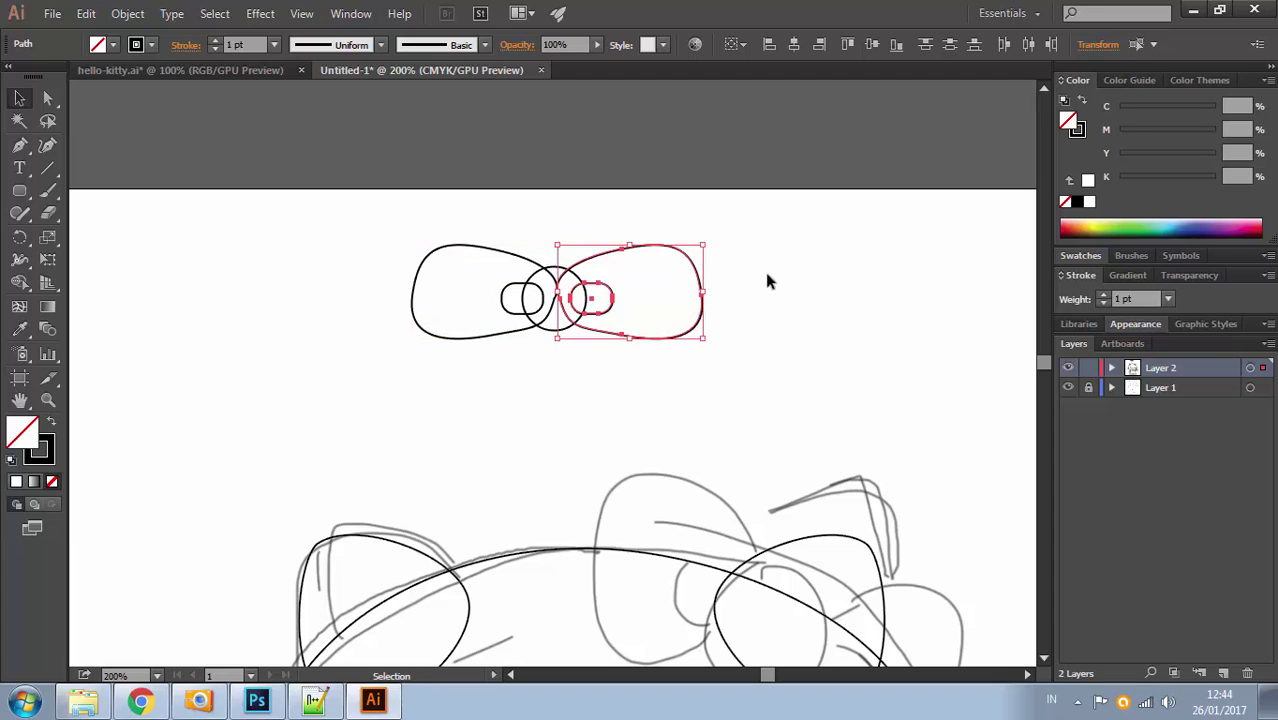
{"action": "left_click", "coordinate": [767, 281]}
Examine the bow on the finished artwork in hello-kitty.ai and return to the traced drawing
{"action": "left_click_drag", "start_coordinate": [598, 397], "coordinate": [619, 275]}
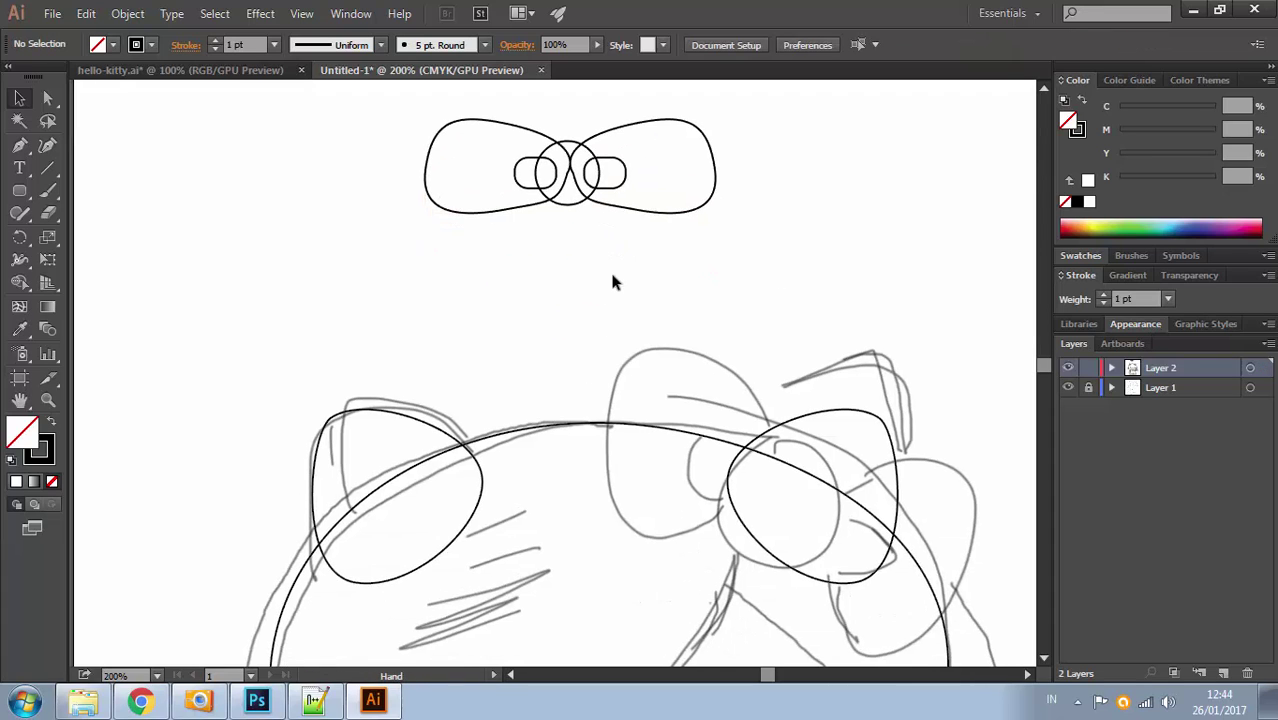
{"action": "key", "text": "a"}
{"action": "key", "text": "v"}
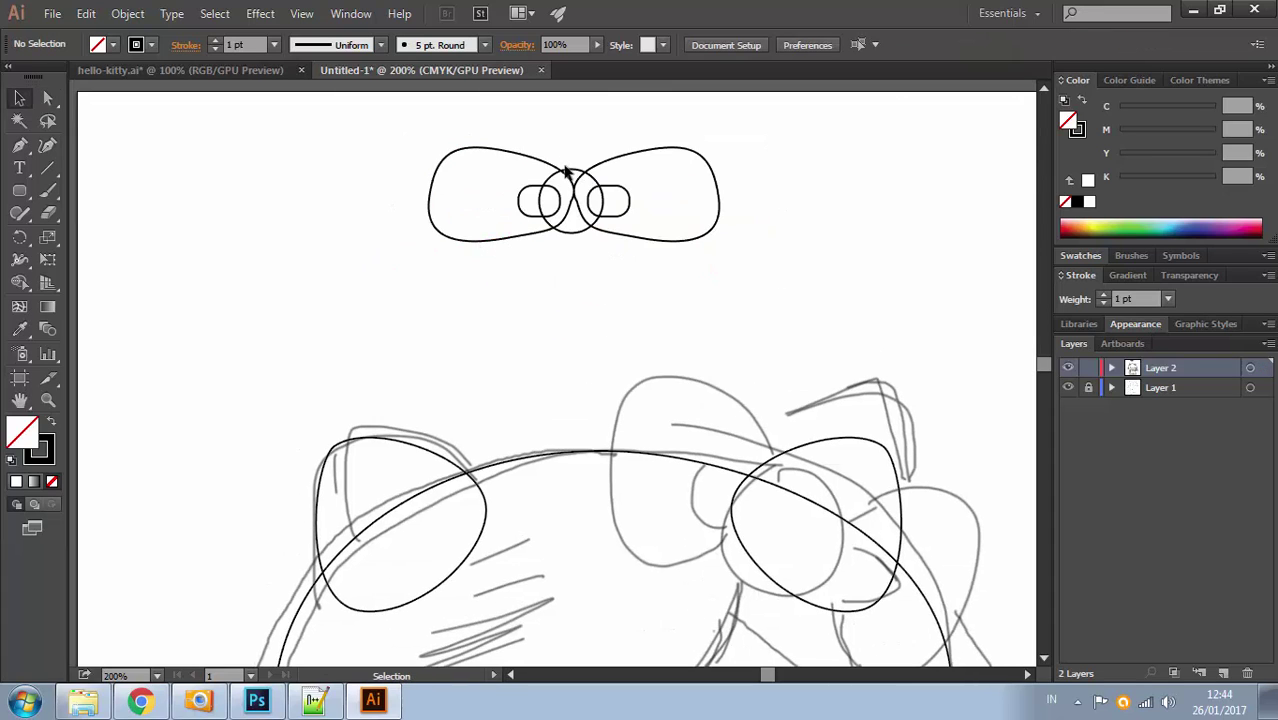
{"action": "left_click_drag", "start_coordinate": [876, 342], "coordinate": [718, 330]}
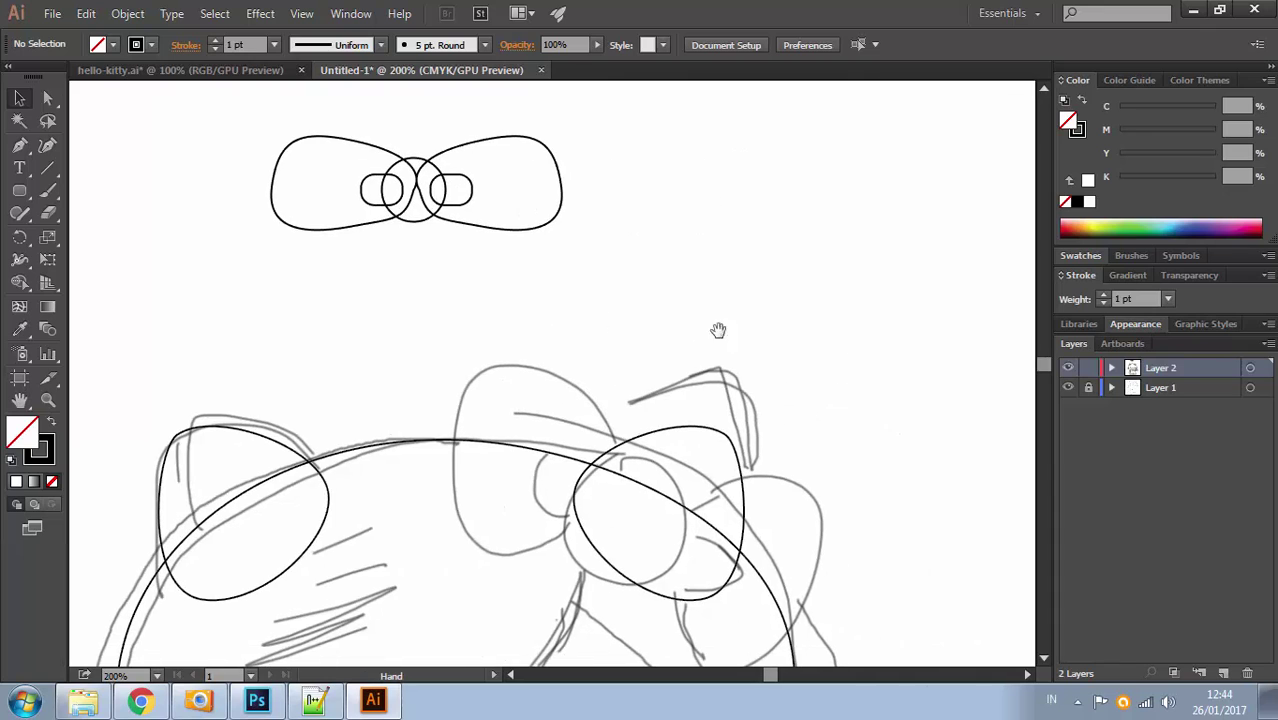
{"action": "left_click", "coordinate": [250, 82]}
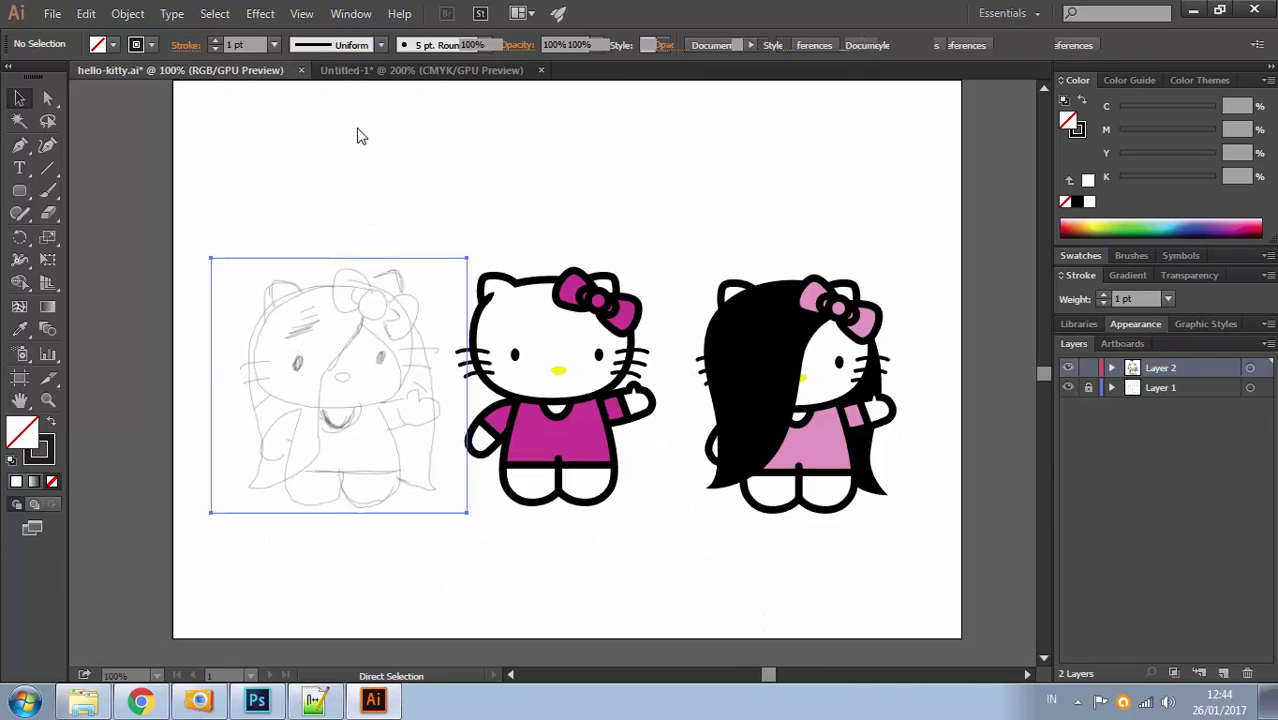
{"action": "left_click", "coordinate": [425, 70]}
{"action": "left_click_drag", "start_coordinate": [450, 274], "coordinate": [434, 374]}
Group both loops, the small rounded rectangles and the centre circle of the bow into one object
{"action": "left_click", "coordinate": [435, 362], "text": "ctrl+alt"}
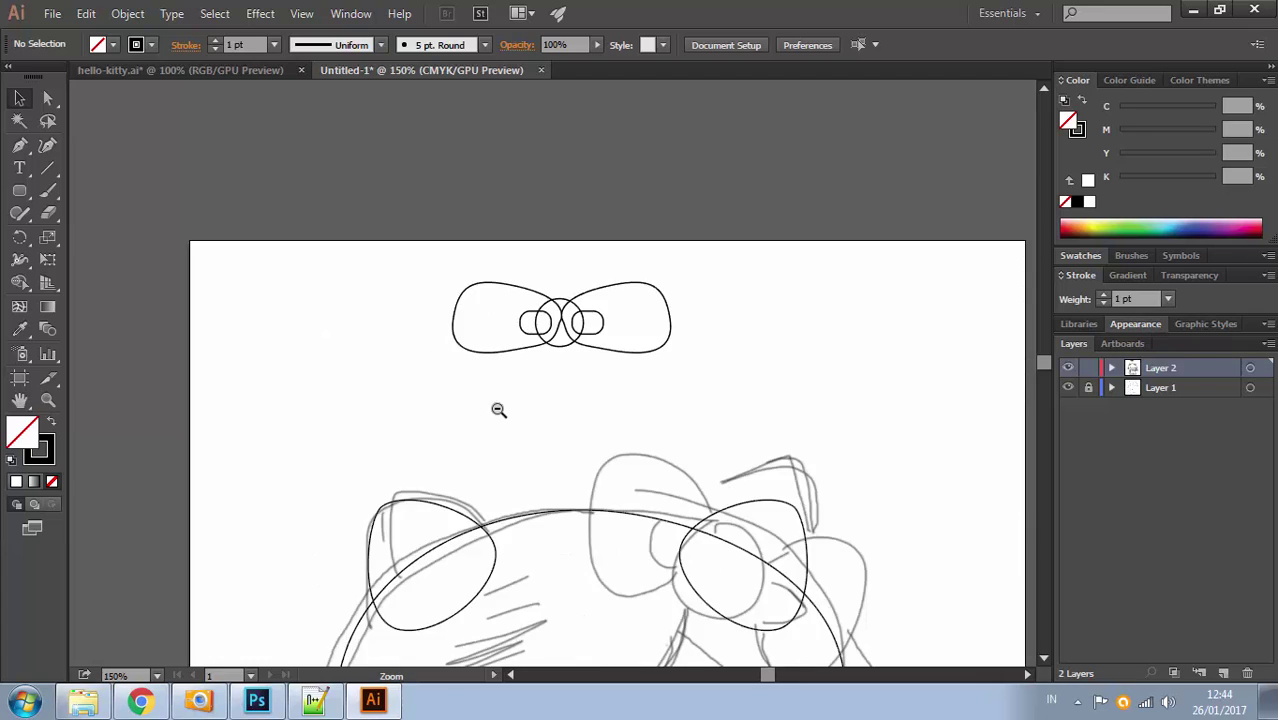
{"action": "left_click", "coordinate": [498, 409], "text": "ctrl+alt"}
{"action": "left_click_drag", "start_coordinate": [608, 376], "coordinate": [509, 374]}
{"action": "left_click_drag", "start_coordinate": [431, 263], "coordinate": [550, 350]}
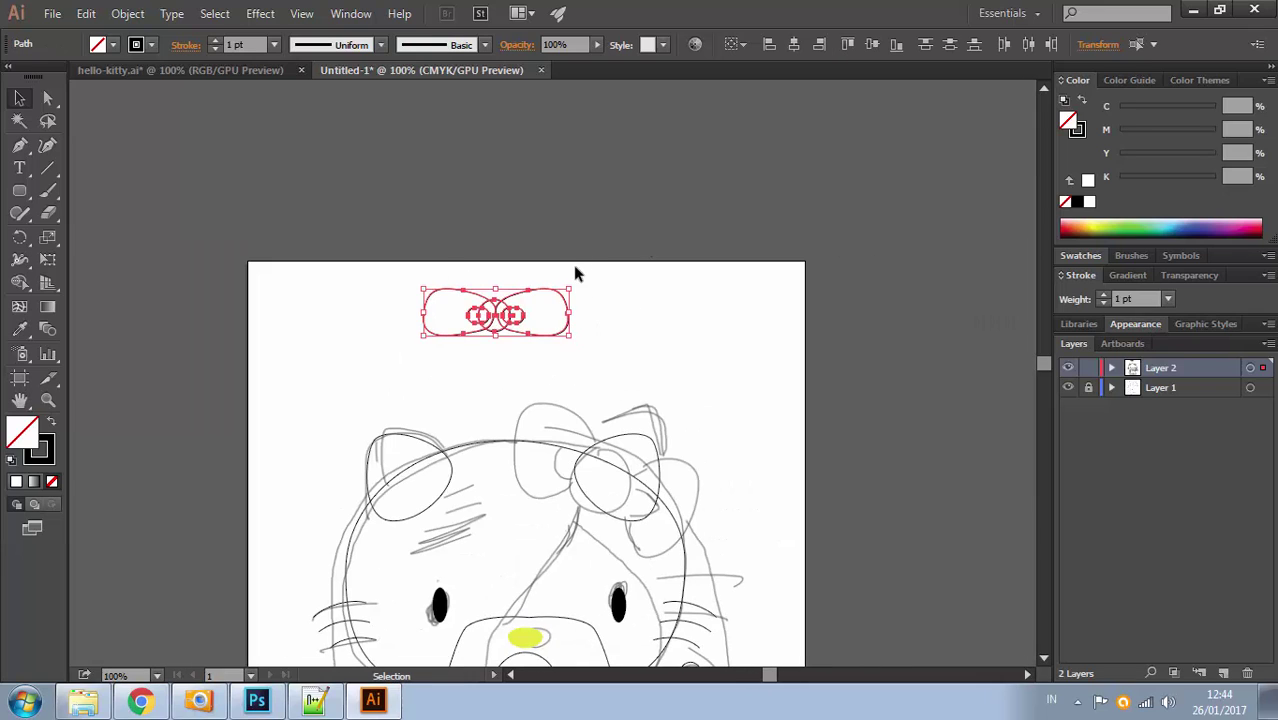
{"action": "right_click", "coordinate": [541, 303]}
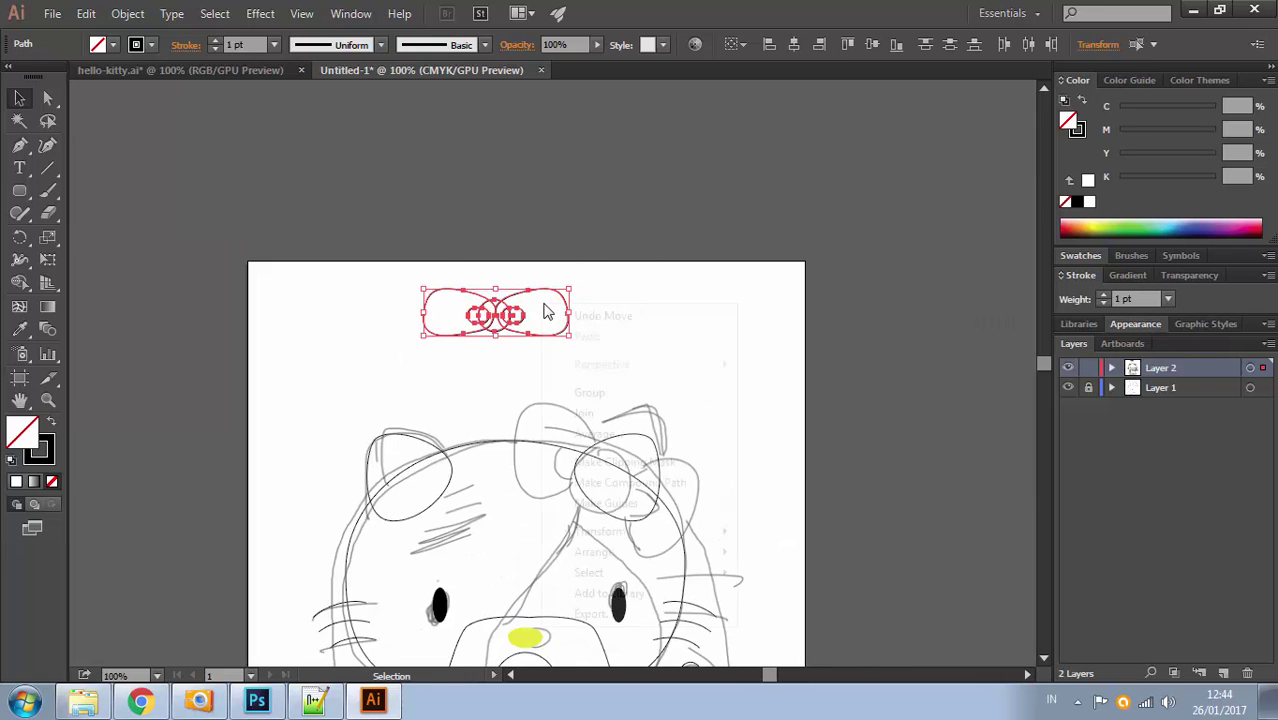
{"action": "left_click", "coordinate": [622, 397]}
Rotate the grouped bow clockwise, enlarge it and place it over the sketched bow at the right ear
{"action": "left_click_drag", "start_coordinate": [576, 280], "coordinate": [660, 497]}
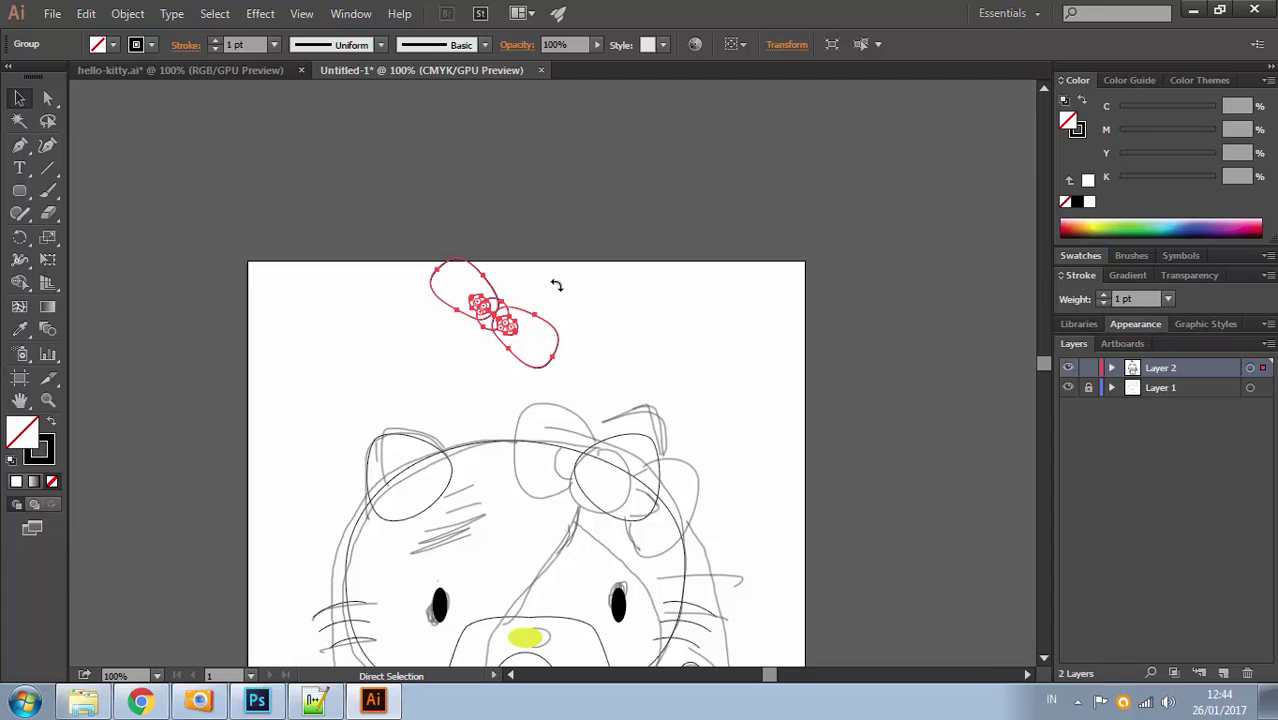
{"action": "key", "text": "ctrl+z"}
{"action": "left_click_drag", "start_coordinate": [565, 292], "coordinate": [613, 273]}
{"action": "left_click_drag", "start_coordinate": [535, 287], "coordinate": [666, 449]}
{"action": "left_click_drag", "start_coordinate": [750, 443], "coordinate": [662, 494]}
{"action": "left_click", "coordinate": [738, 310]}
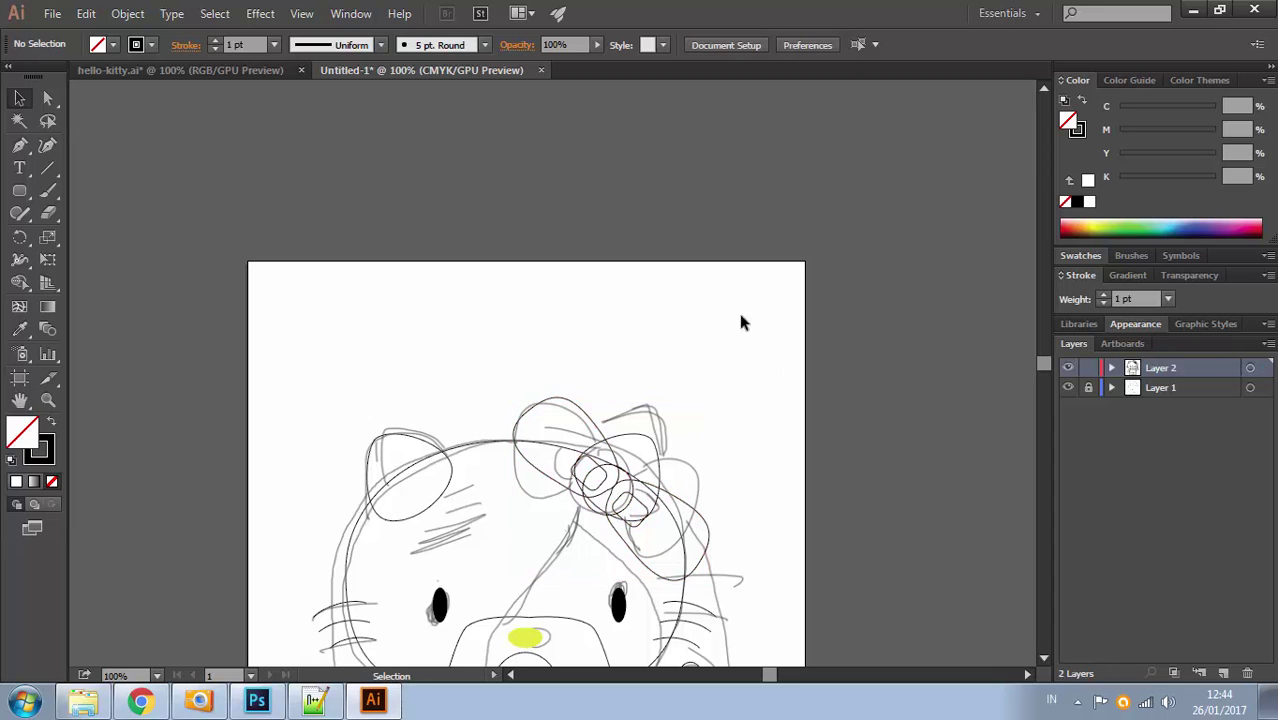
Hide the pencil sketch layer, Layer 1, leaving the traced outlines on Layer 2
{"action": "key", "text": "space"}
{"action": "left_click_drag", "start_coordinate": [633, 389], "coordinate": [567, 203]}
{"action": "left_click", "coordinate": [1068, 388]}
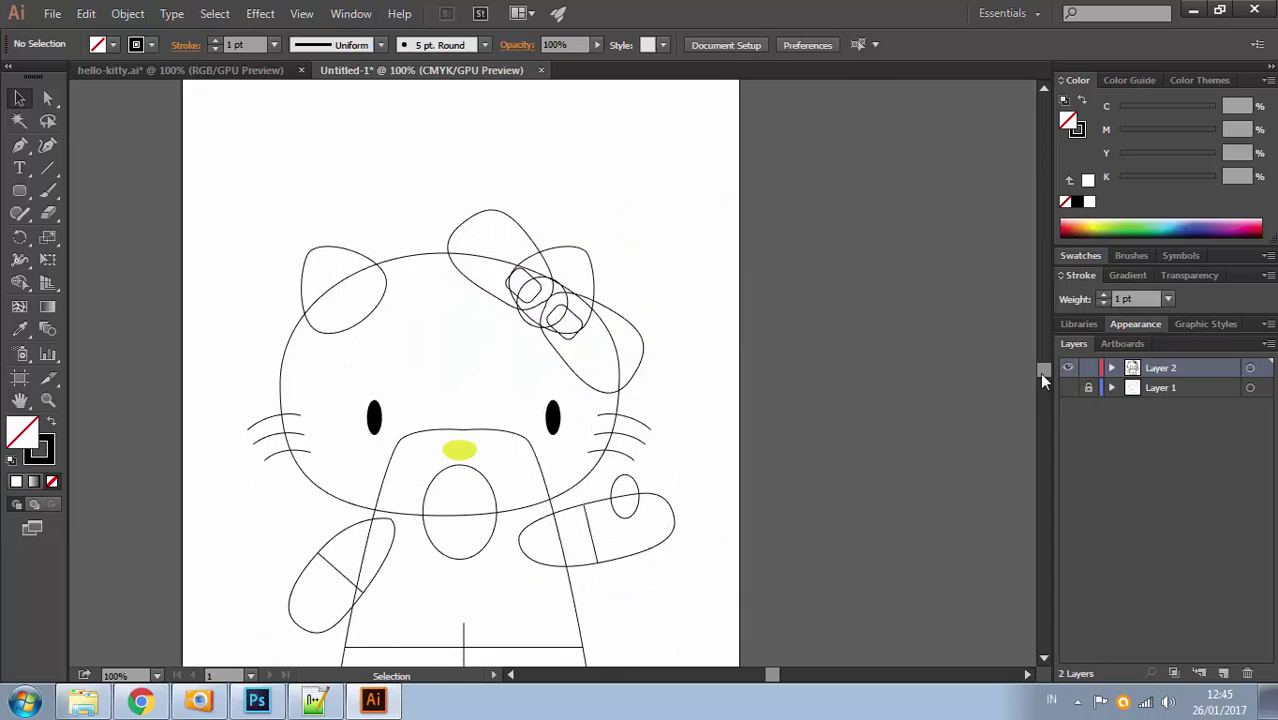
{"action": "left_click_drag", "start_coordinate": [585, 401], "coordinate": [685, 285]}
{"action": "mouse_move", "coordinate": [676, 411]}
{"action": "left_mouse_down"}
{"action": "mouse_move", "coordinate": [714, 383]}
{"action": "mouse_move", "coordinate": [661, 431]}
{"action": "left_mouse_up"}
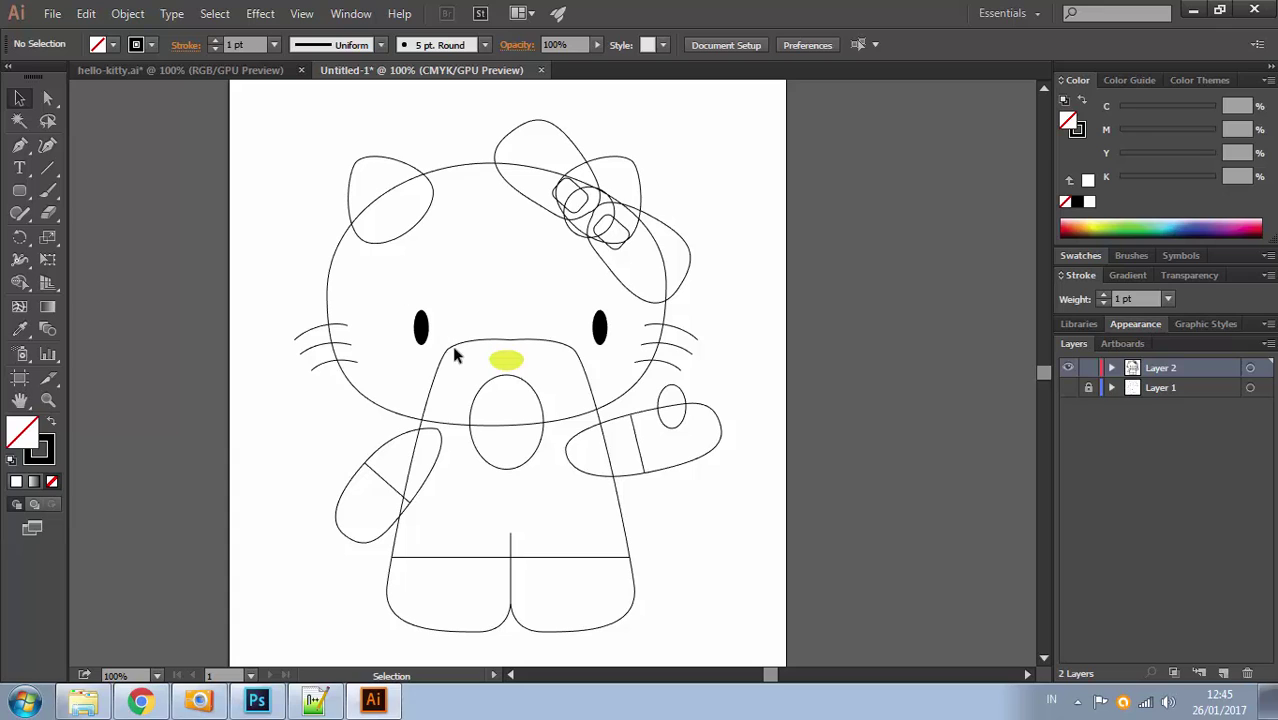
{"action": "left_click_drag", "start_coordinate": [299, 116], "coordinate": [545, 175]}
Unite the small thumb oval with the raised arm on the figure's right side using the Pathfinder
{"action": "left_click", "coordinate": [699, 397]}
{"action": "left_click_drag", "start_coordinate": [725, 382], "coordinate": [702, 455]}
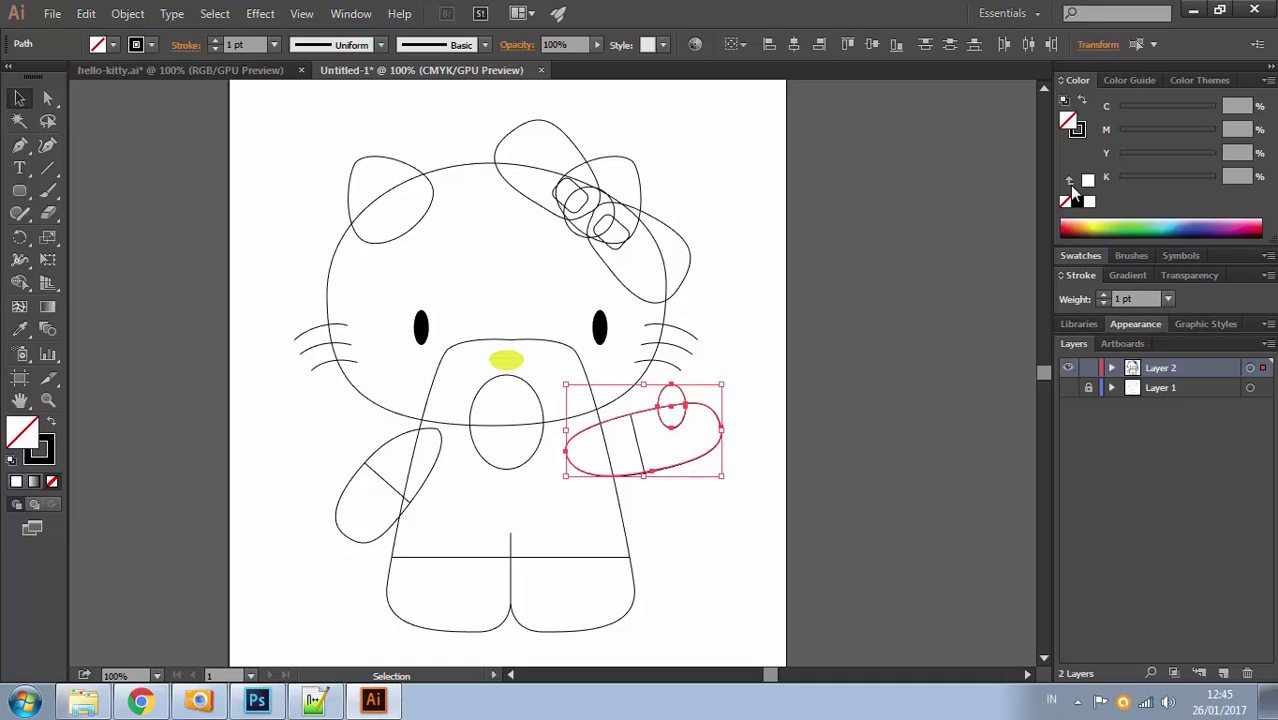
{"action": "left_click", "coordinate": [351, 13]}
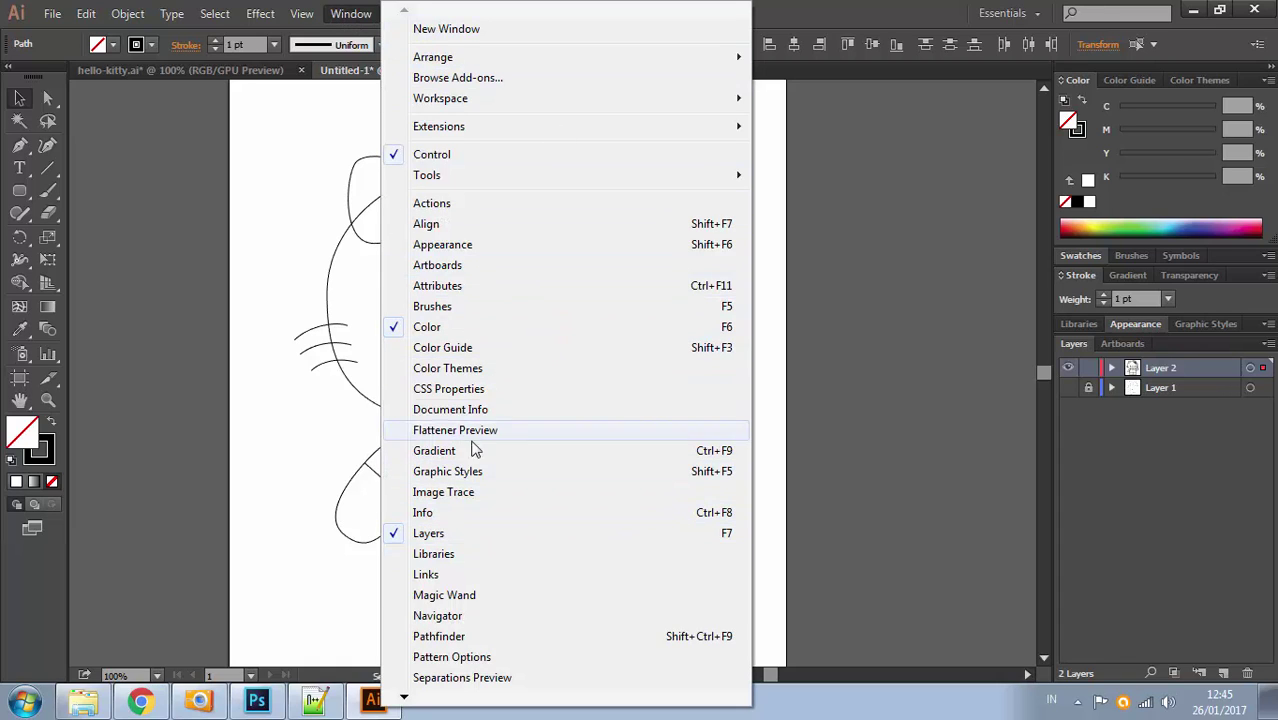
{"action": "left_click", "coordinate": [463, 637]}
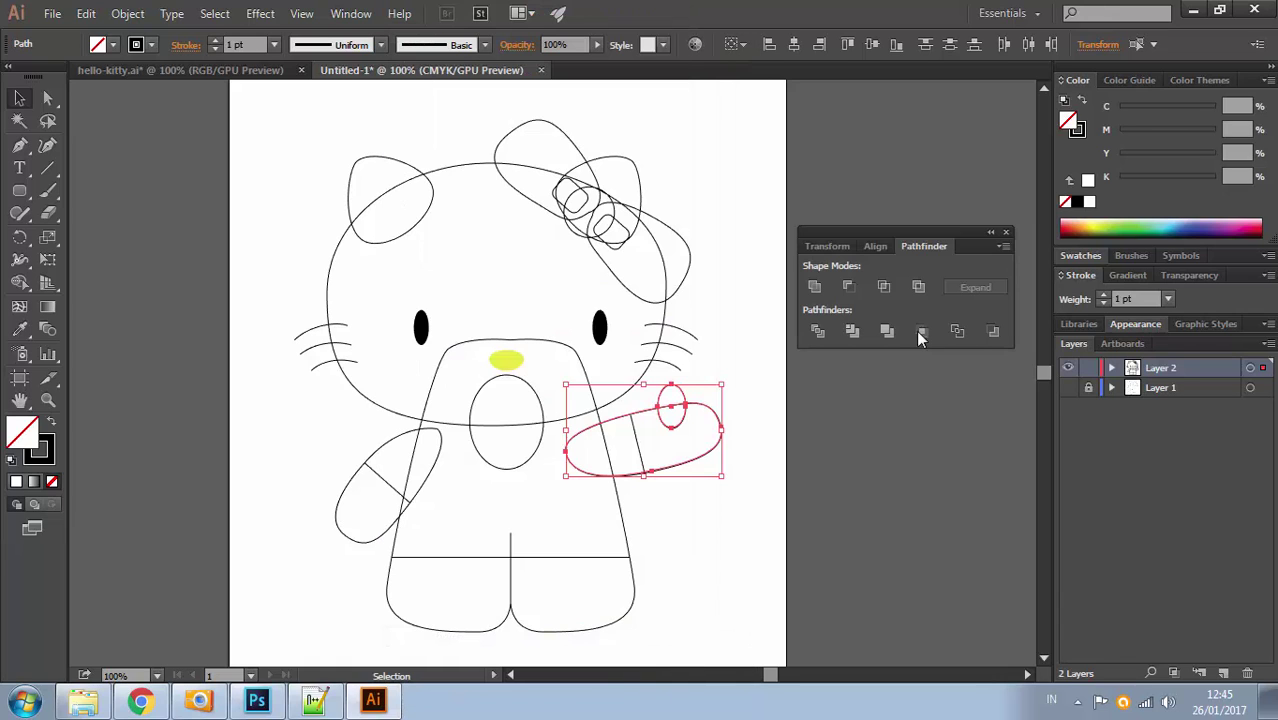
{"action": "left_click", "coordinate": [817, 287]}
{"action": "left_click", "coordinate": [645, 424]}
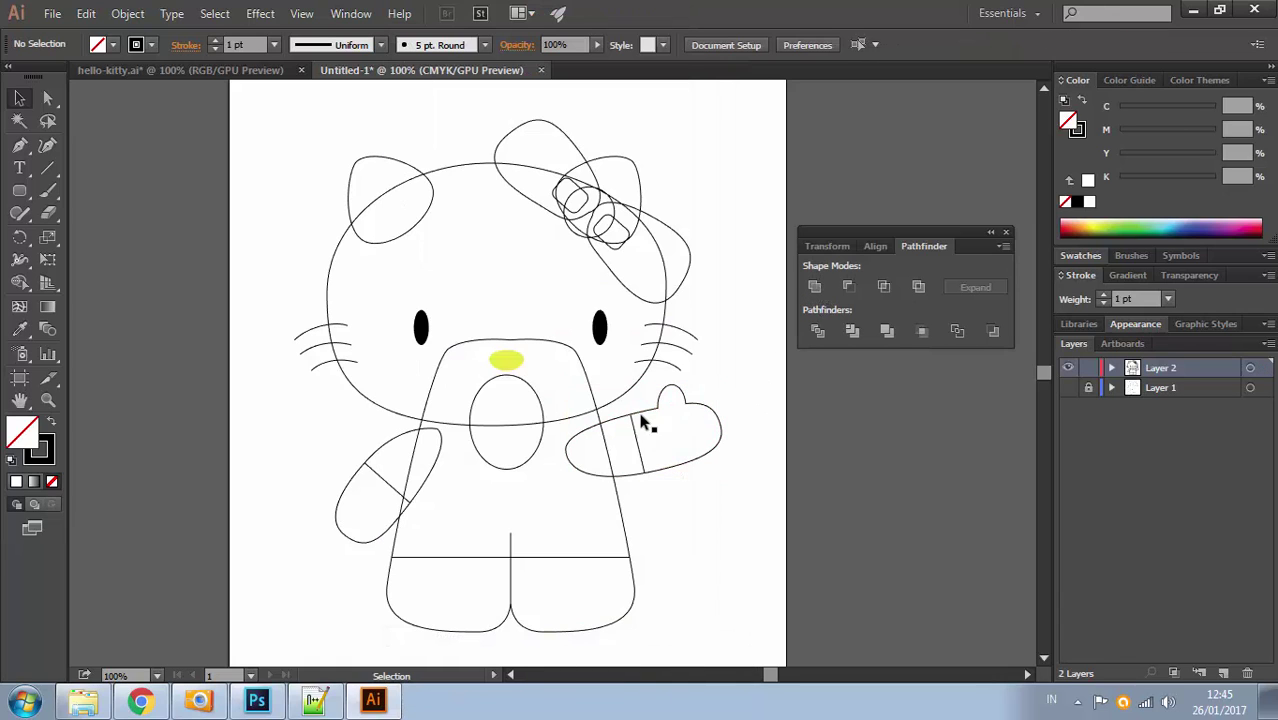
Extend both ends of the cuff line on the raised arm beyond the arm's outline
{"action": "left_click", "coordinate": [638, 444]}
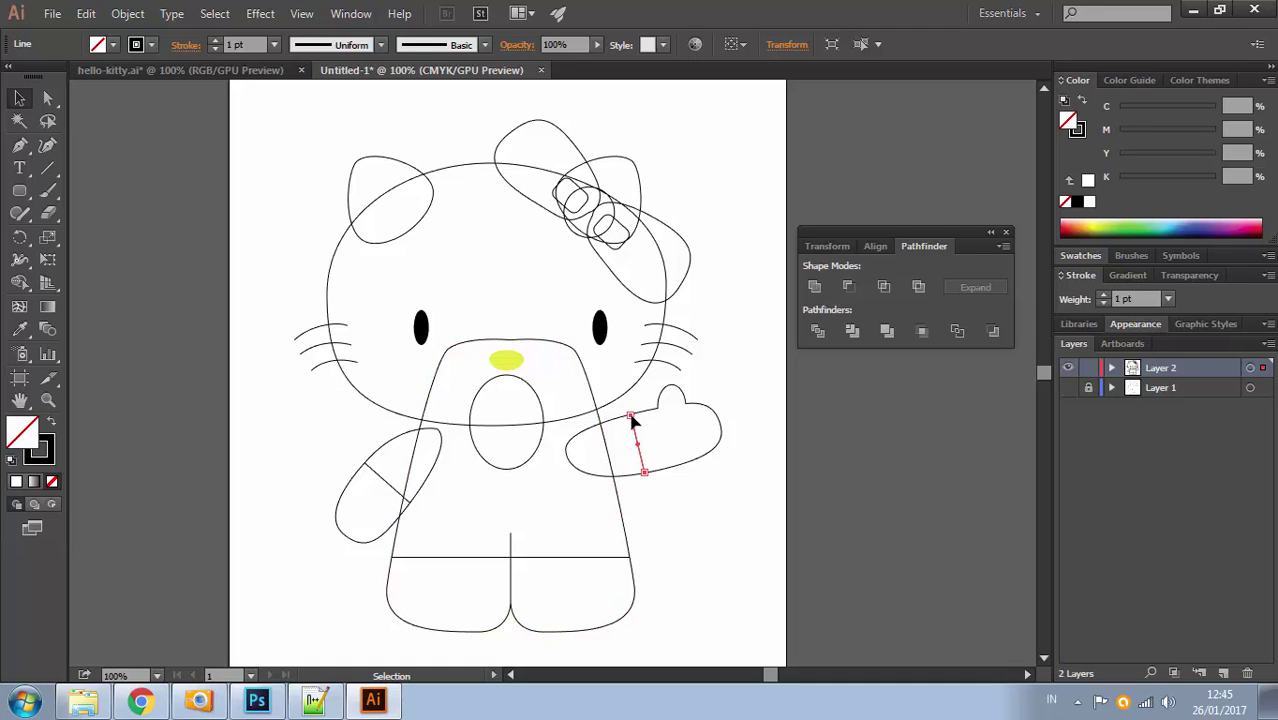
{"action": "left_click", "coordinate": [48, 97]}
{"action": "left_click_drag", "start_coordinate": [631, 418], "coordinate": [650, 487]}
{"action": "left_click", "coordinate": [686, 490]}
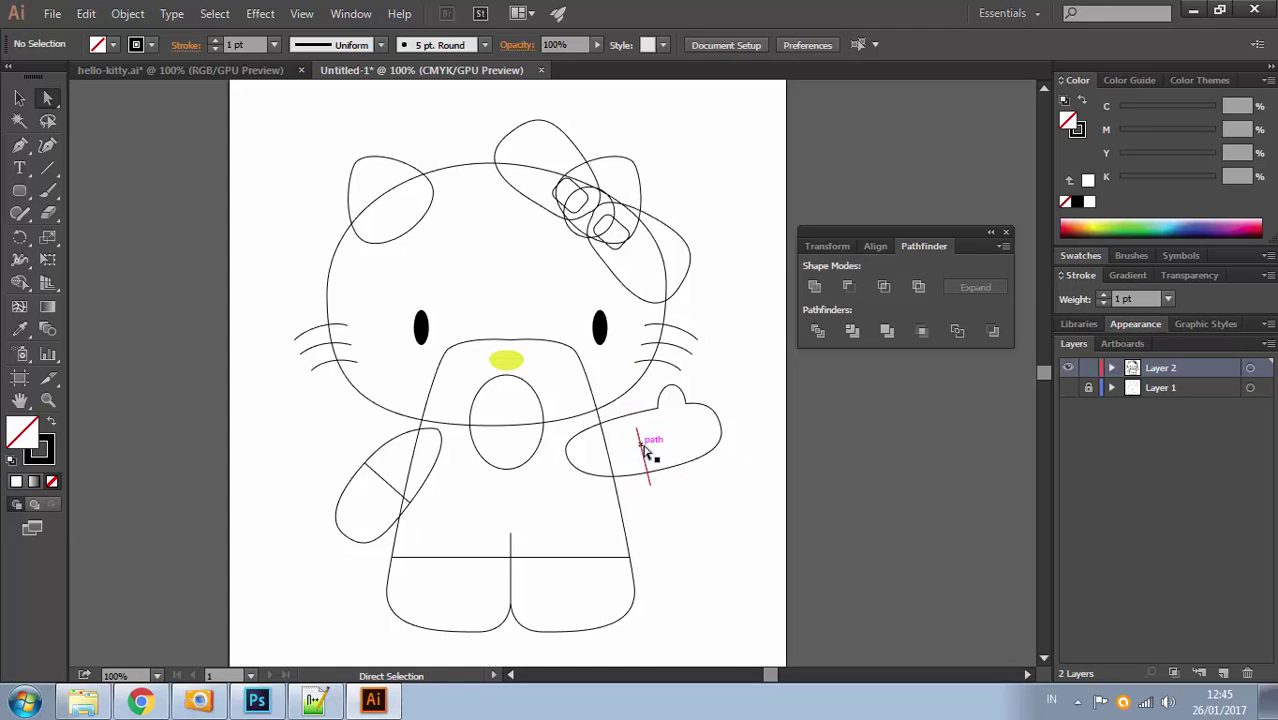
{"action": "left_click", "coordinate": [646, 459]}
{"action": "key", "text": "ctrl+z"}
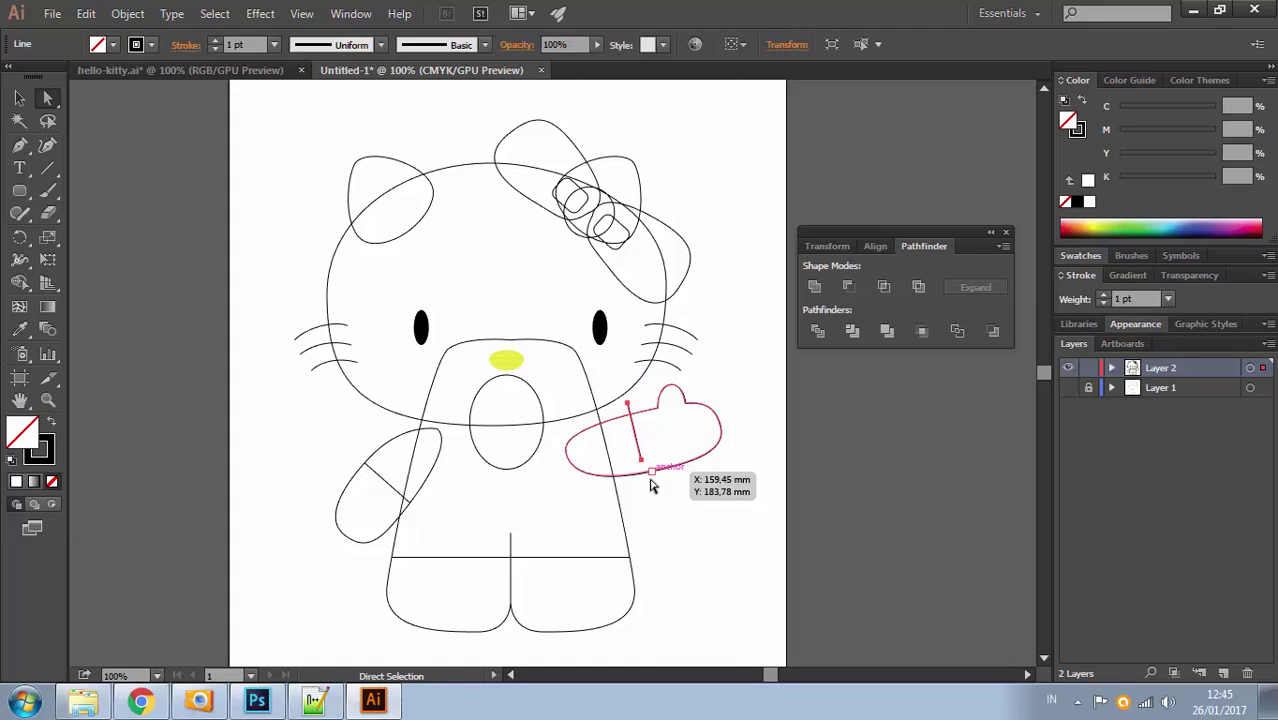
{"action": "left_click", "coordinate": [650, 484]}
{"action": "left_click_drag", "start_coordinate": [646, 466], "coordinate": [650, 487]}
{"action": "left_click", "coordinate": [703, 347]}
{"action": "key", "text": "v"}
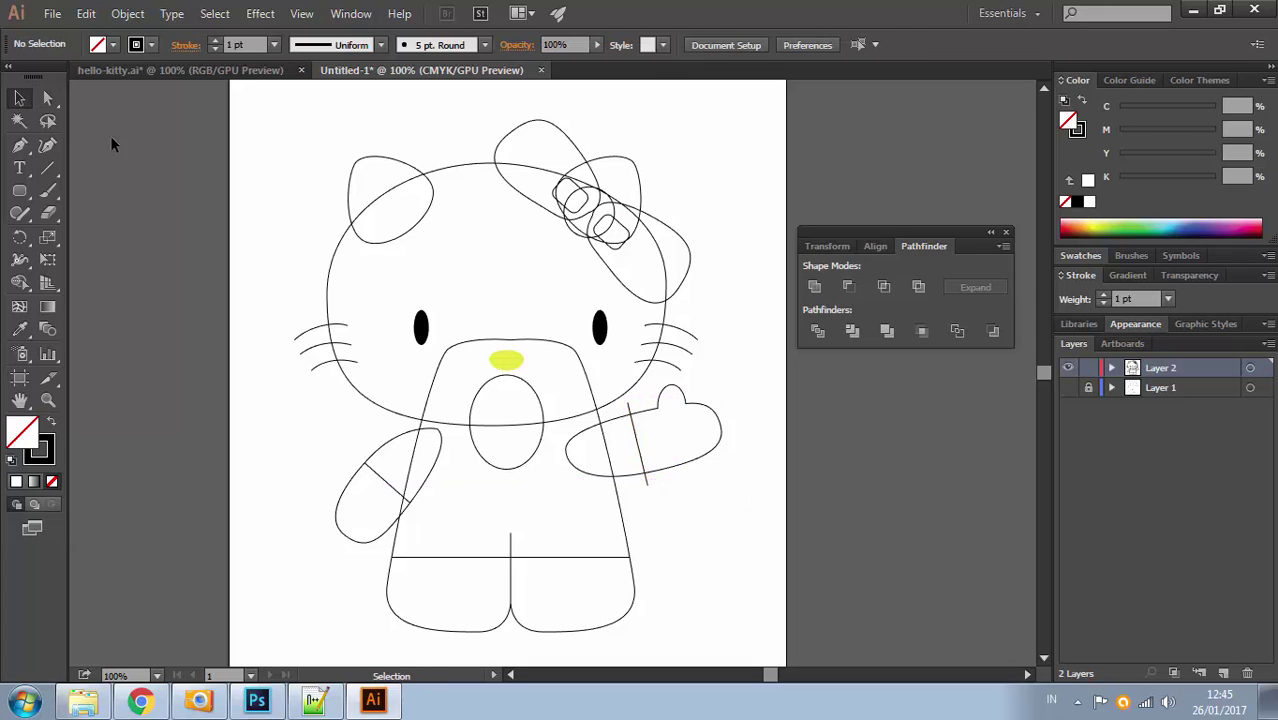
Split the raised arm into sleeve and hand with Divide Objects Below, using its cuff line, and check the pieces
{"action": "left_click", "coordinate": [634, 430]}
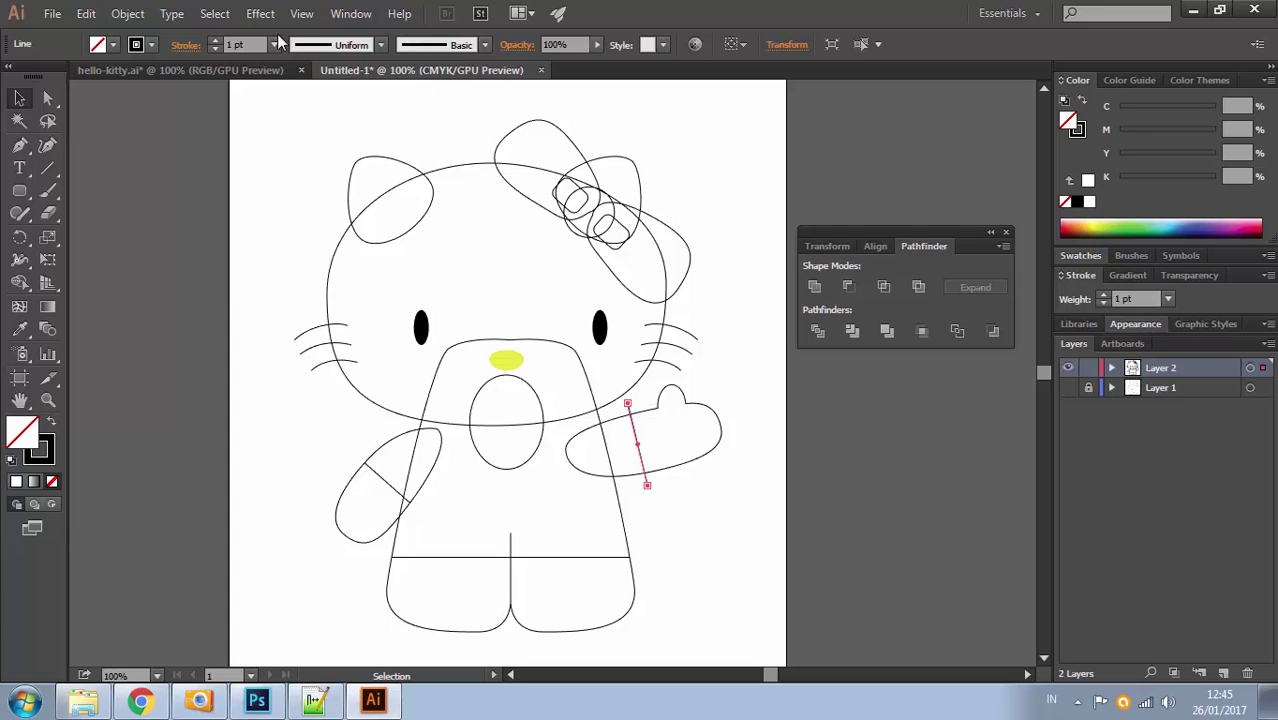
{"action": "left_click", "coordinate": [140, 14]}
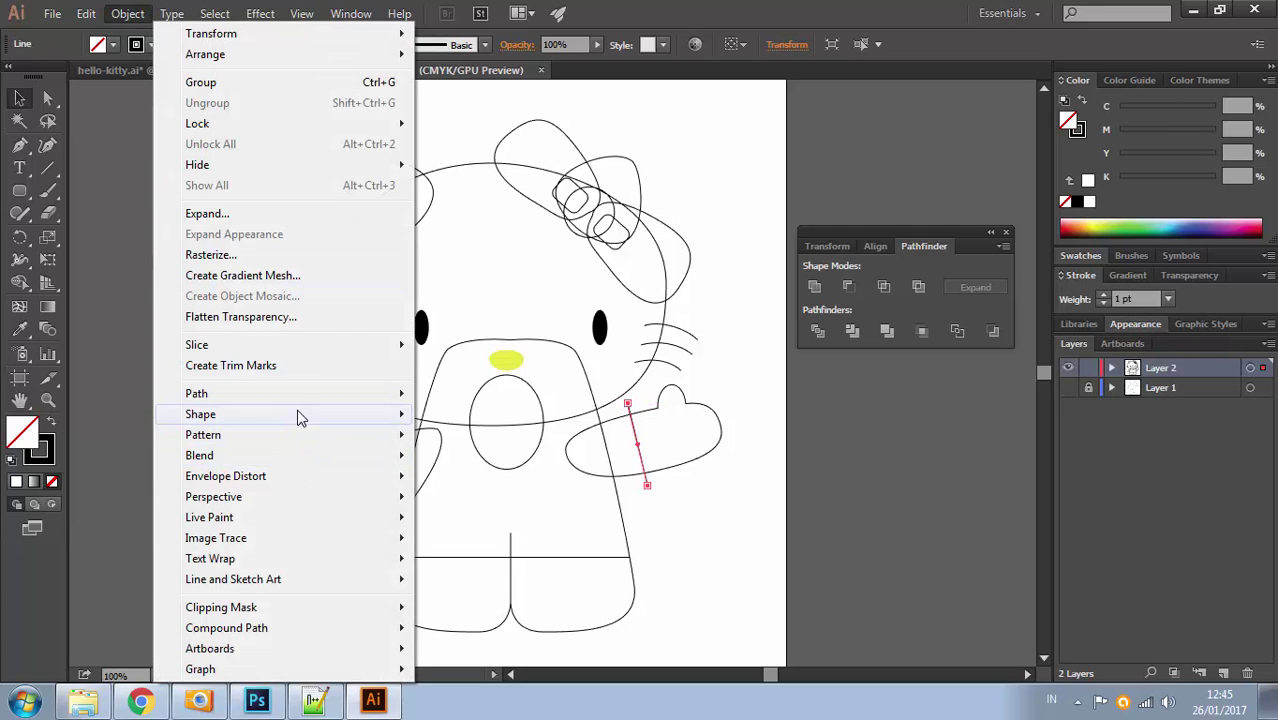
{"action": "mouse_move", "coordinate": [302, 400]}
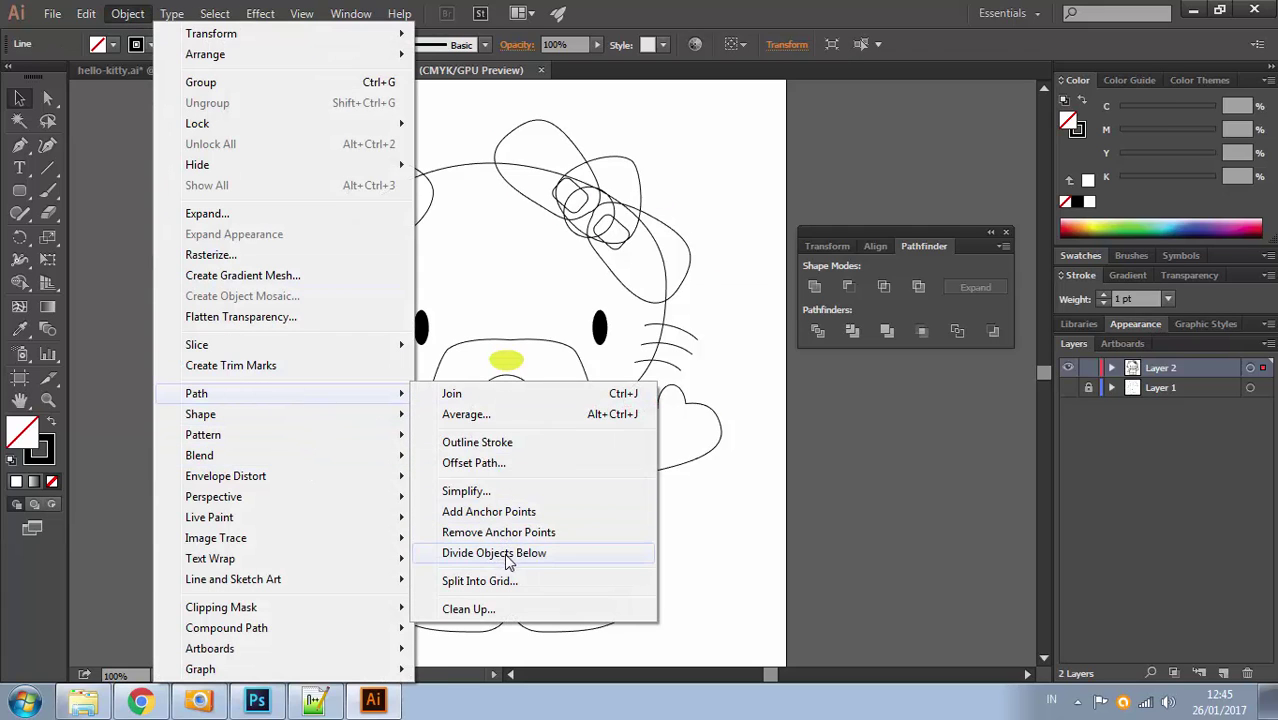
{"action": "left_click", "coordinate": [500, 553]}
{"action": "left_click", "coordinate": [730, 400]}
{"action": "left_click", "coordinate": [637, 436]}
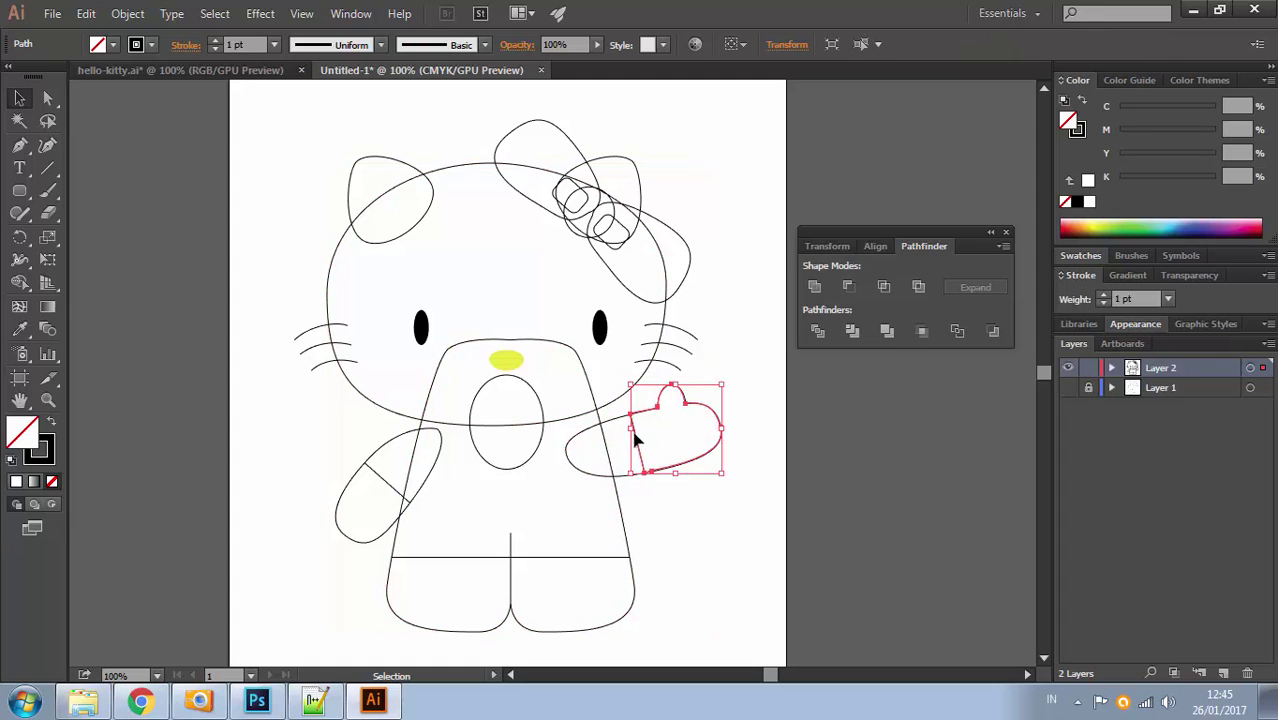
{"action": "left_click", "coordinate": [620, 427]}
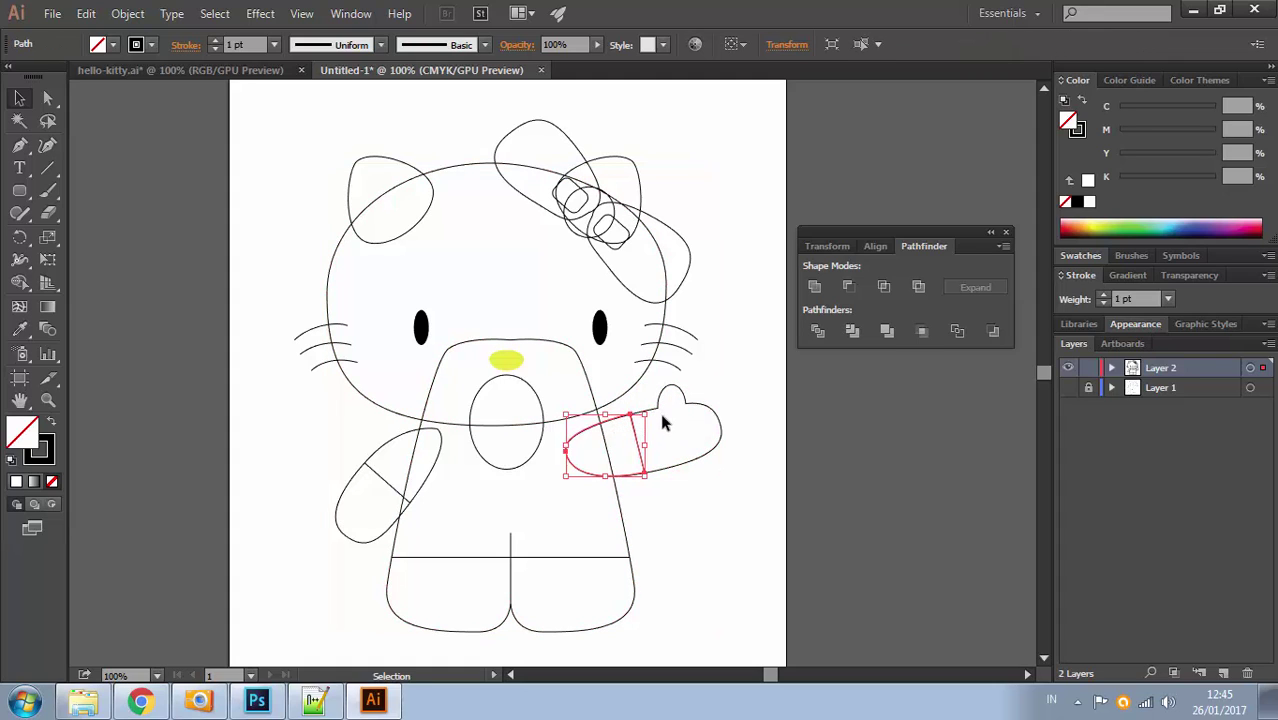
{"action": "mouse_move", "coordinate": [662, 423]}
{"action": "left_mouse_down"}
{"action": "mouse_move", "coordinate": [702, 424]}
{"action": "mouse_move", "coordinate": [637, 426]}
{"action": "left_mouse_up"}
{"action": "left_click", "coordinate": [752, 344]}
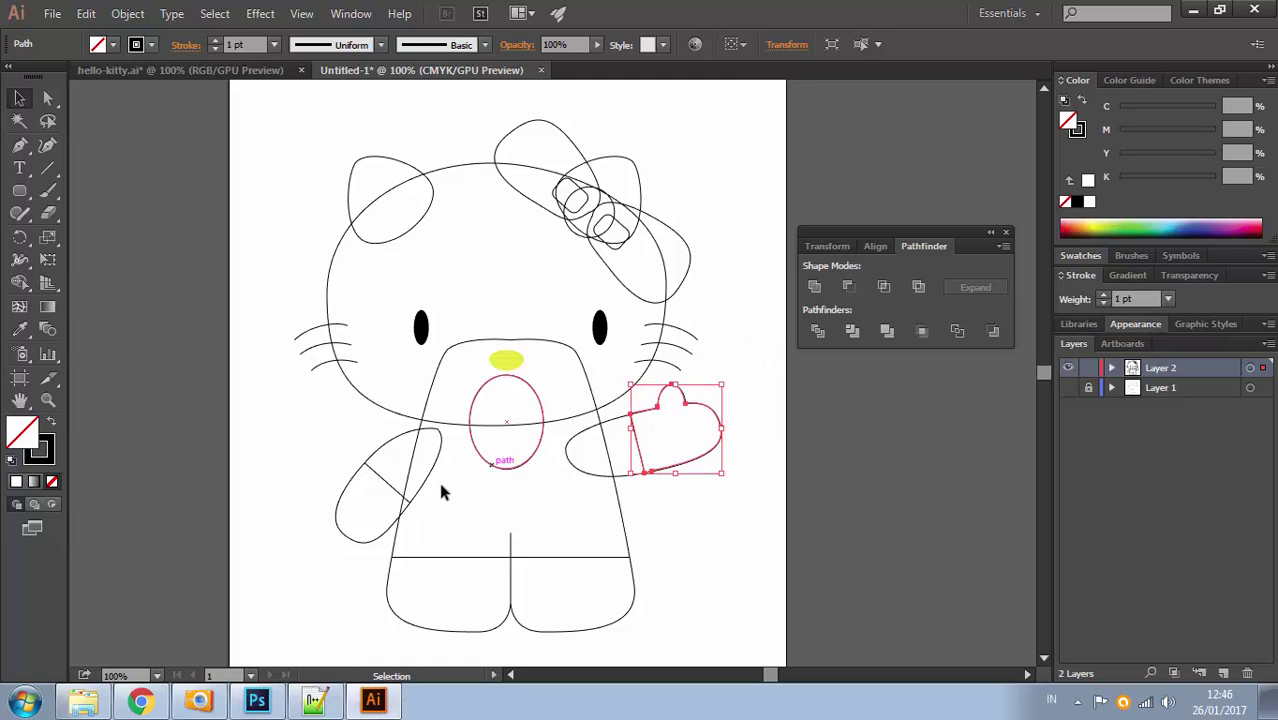
Extend both ends of the cuff line on the lowered left arm beyond the arm's outline
{"action": "left_click", "coordinate": [47, 99]}
{"action": "left_click", "coordinate": [380, 477]}
{"action": "left_click_drag", "start_coordinate": [370, 466], "coordinate": [350, 451]}
{"action": "left_click_drag", "start_coordinate": [409, 502], "coordinate": [421, 512]}
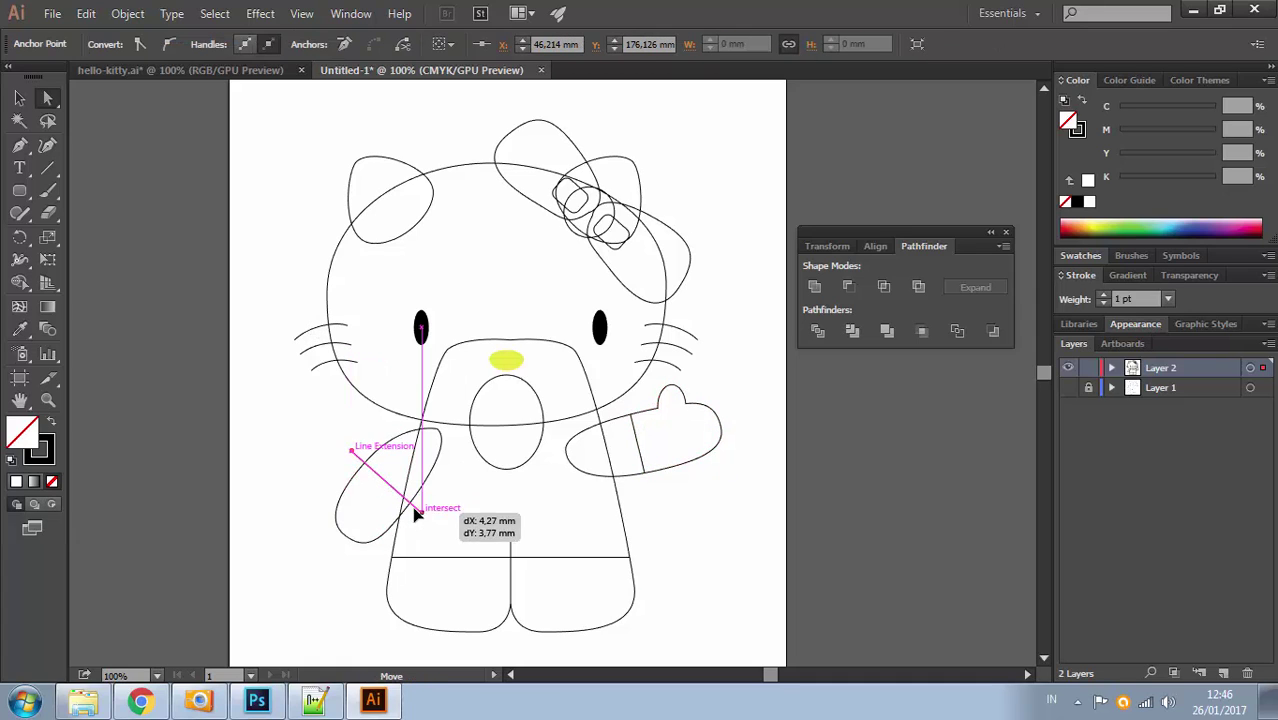
{"action": "left_click", "coordinate": [19, 99]}
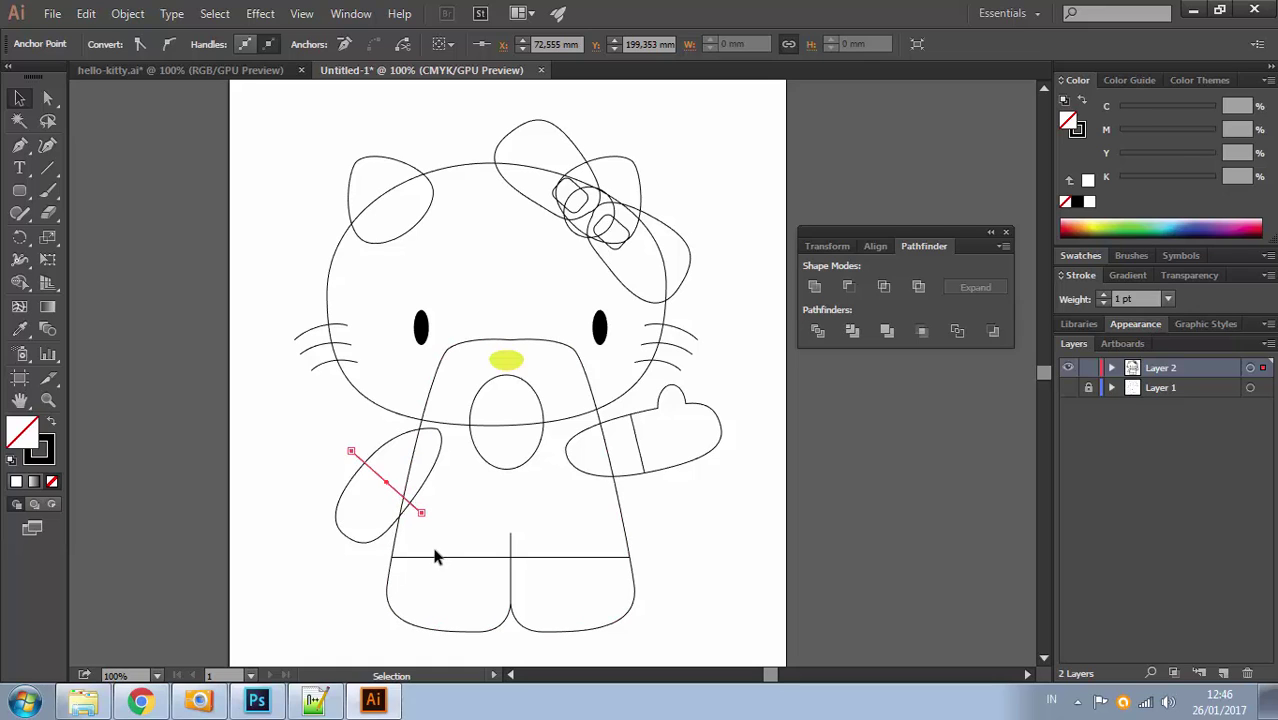
Move the lowered left arm together with its cuff line outward, clear of the body
{"action": "left_click", "coordinate": [397, 522]}
{"action": "left_click", "coordinate": [337, 437]}
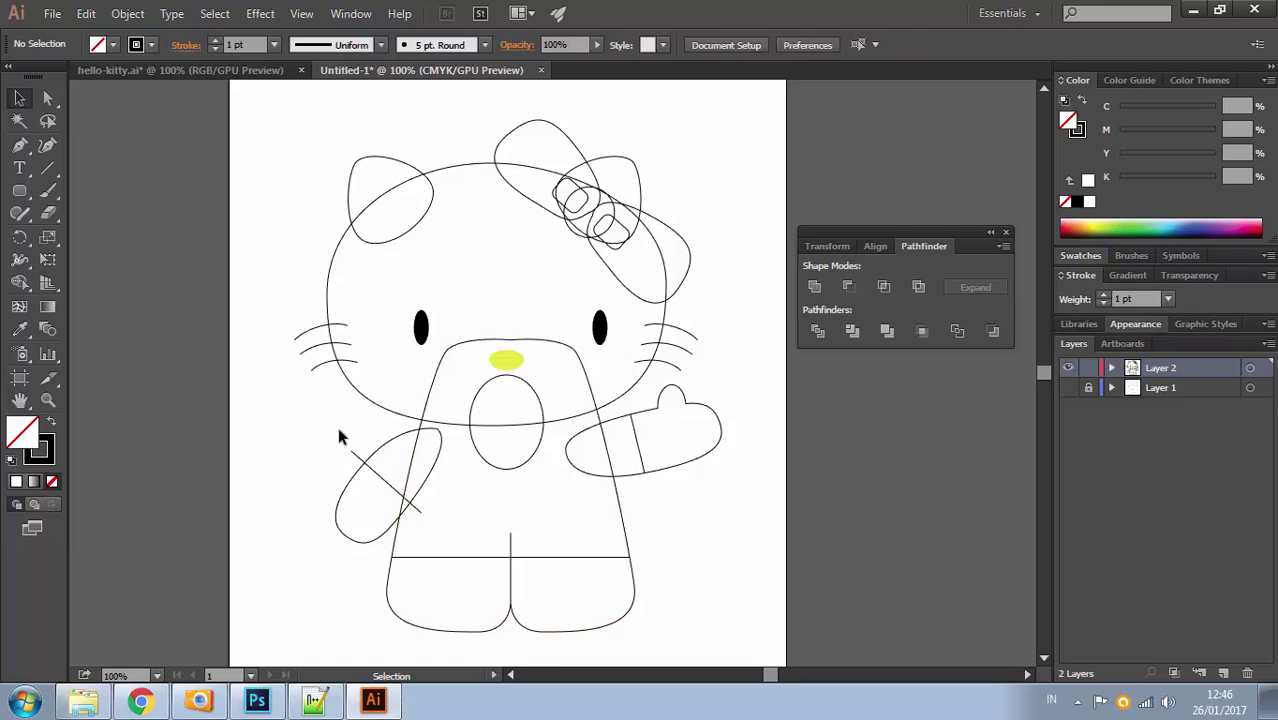
{"action": "left_click_drag", "start_coordinate": [339, 437], "coordinate": [308, 453]}
Split the lowered left arm into sleeve and hand with Divide Objects Below, using its cuff line
{"action": "left_click", "coordinate": [290, 405]}
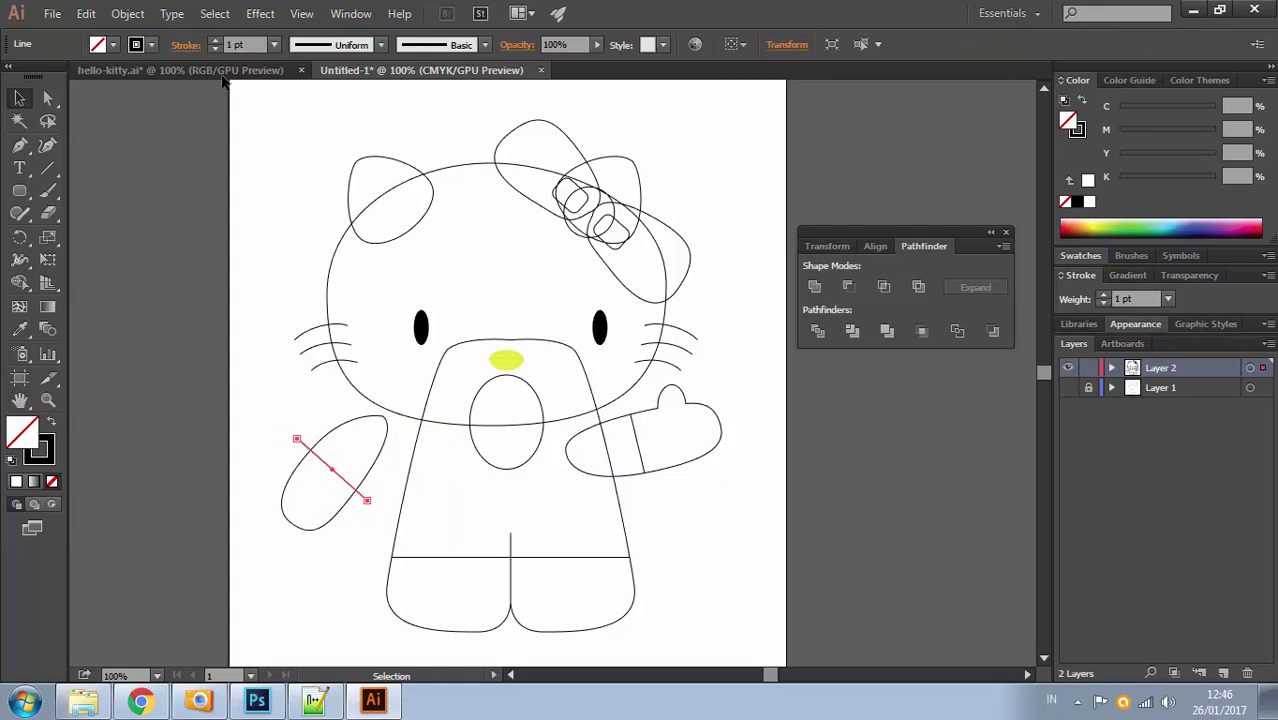
{"action": "left_click", "coordinate": [128, 13]}
{"action": "mouse_move", "coordinate": [298, 402]}
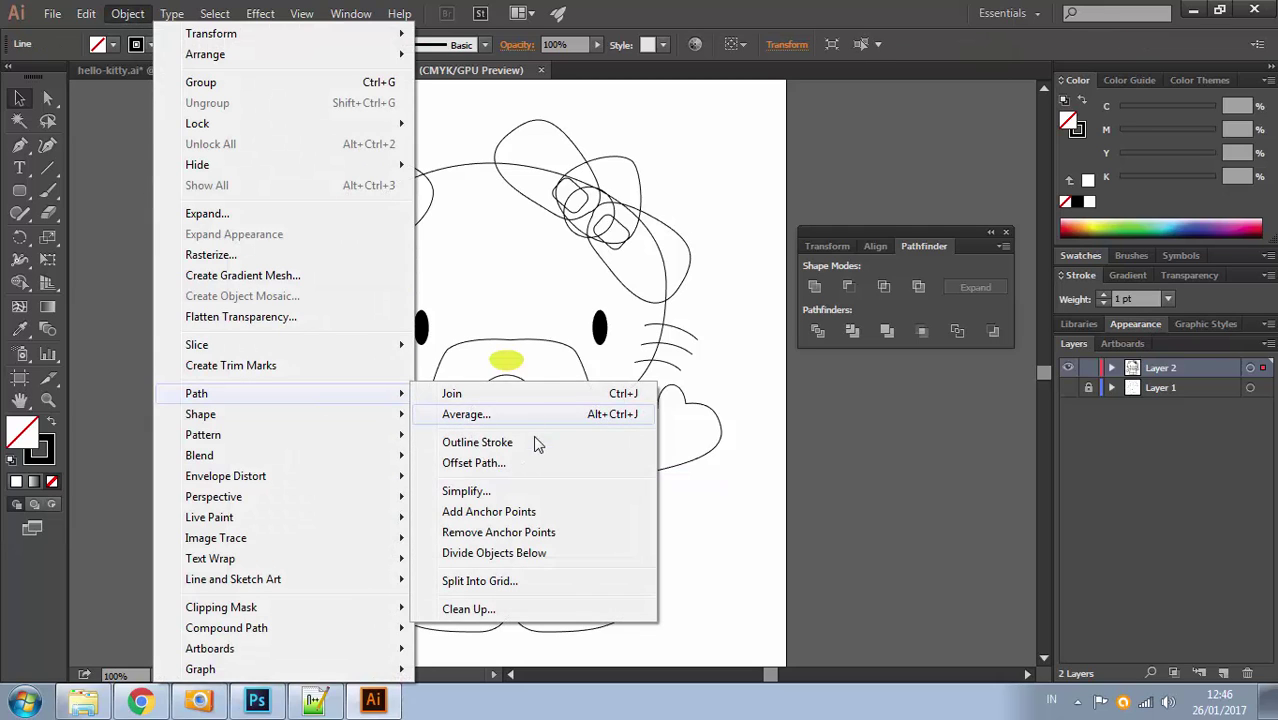
{"action": "left_click", "coordinate": [539, 553]}
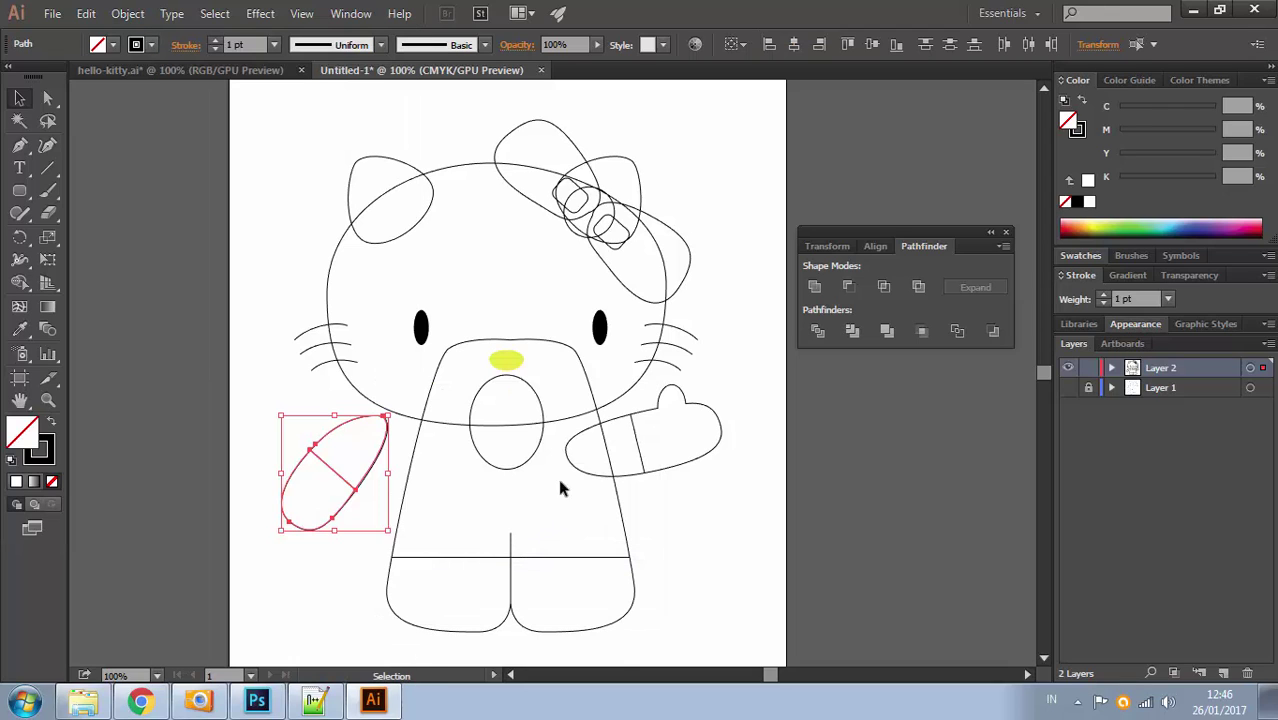
{"action": "left_click", "coordinate": [705, 346]}
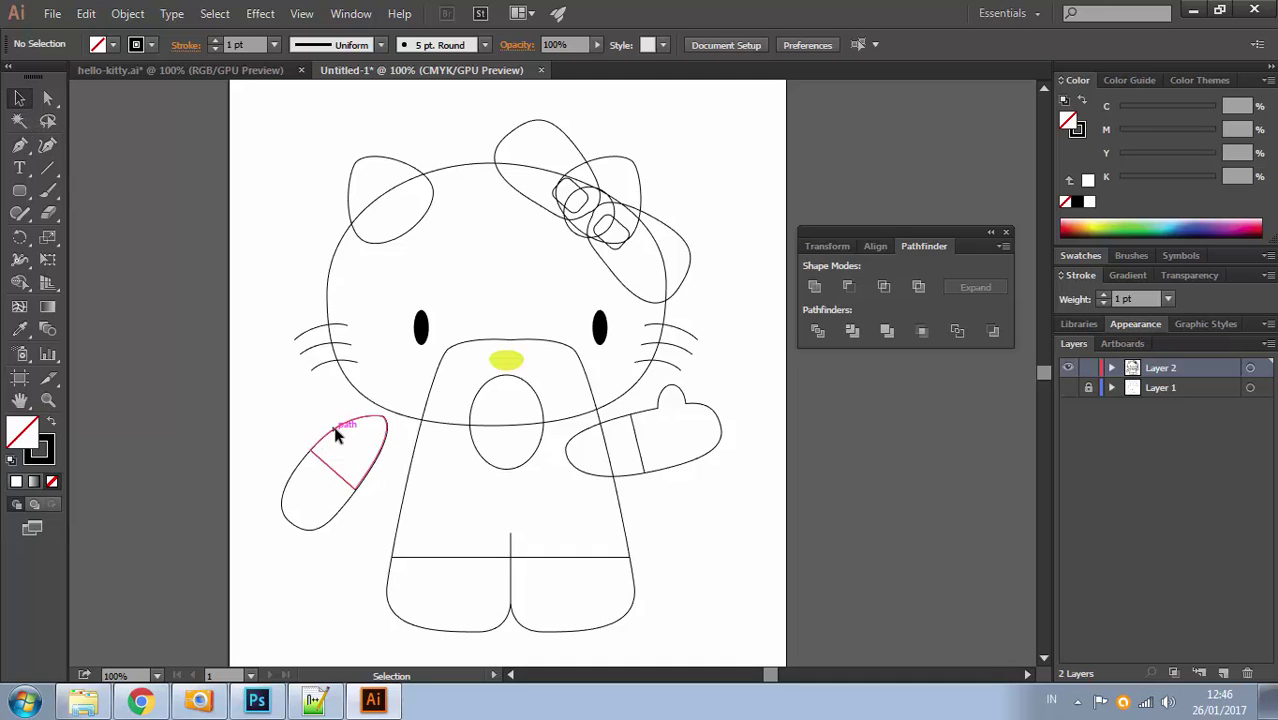
Move the divided left arm pieces back against the body's shoulder
{"action": "left_click_drag", "start_coordinate": [337, 434], "coordinate": [420, 466]}
{"action": "key", "text": "ctrl+z"}
{"action": "left_click", "coordinate": [794, 352]}
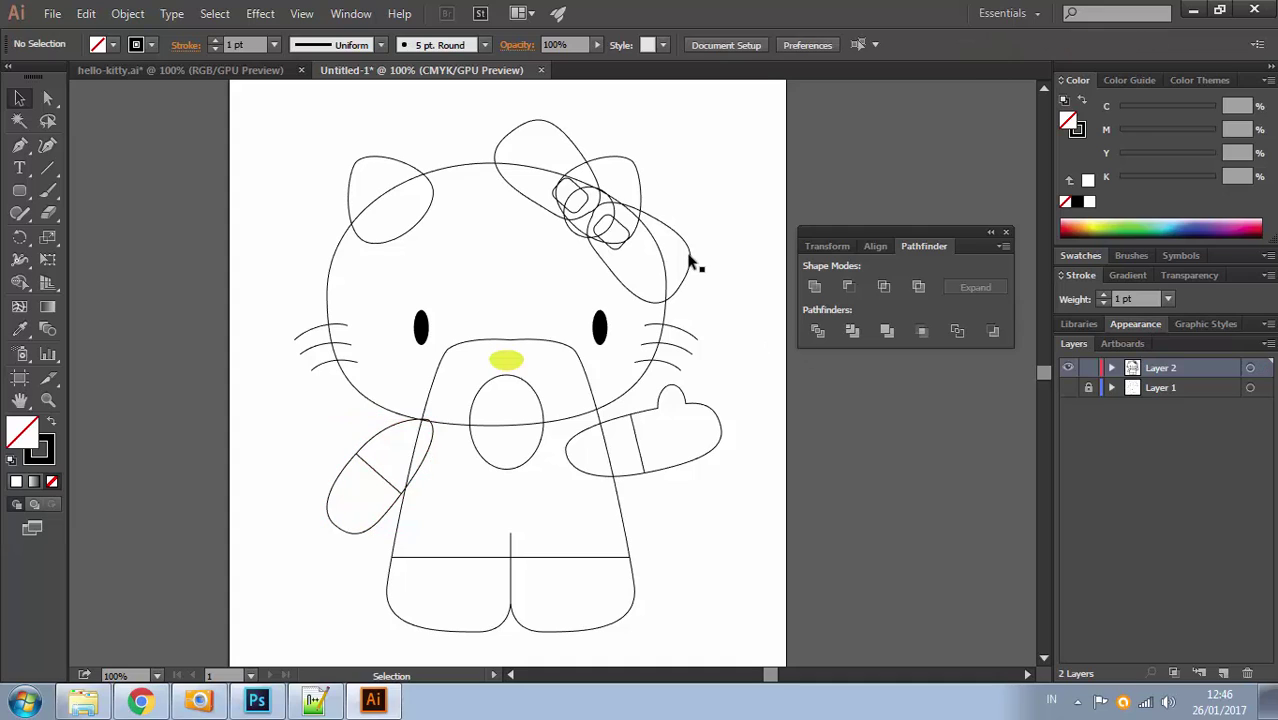
Fill all the traced outlines except the eyes, nose and bow with white
{"action": "left_click_drag", "start_coordinate": [697, 249], "coordinate": [605, 253]}
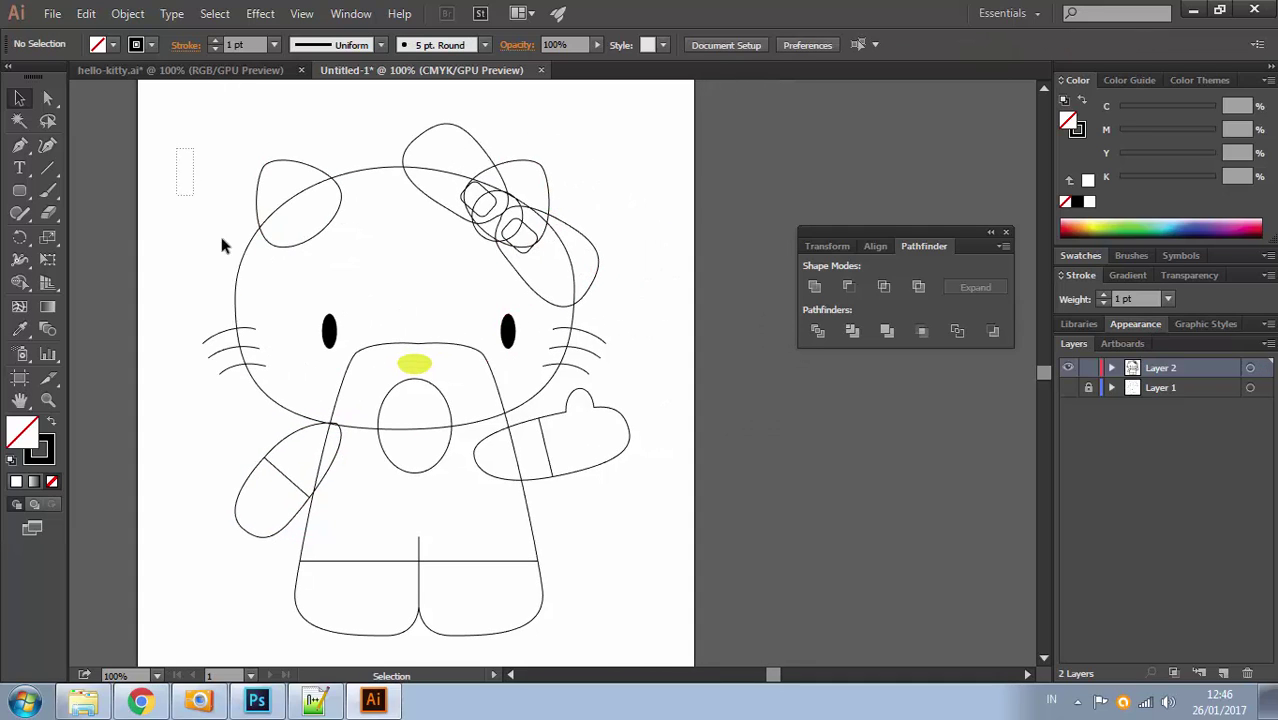
{"action": "mouse_move", "coordinate": [222, 245]}
{"action": "left_mouse_down"}
{"action": "mouse_move", "coordinate": [558, 588]}
{"action": "mouse_move", "coordinate": [616, 612]}
{"action": "left_mouse_up"}
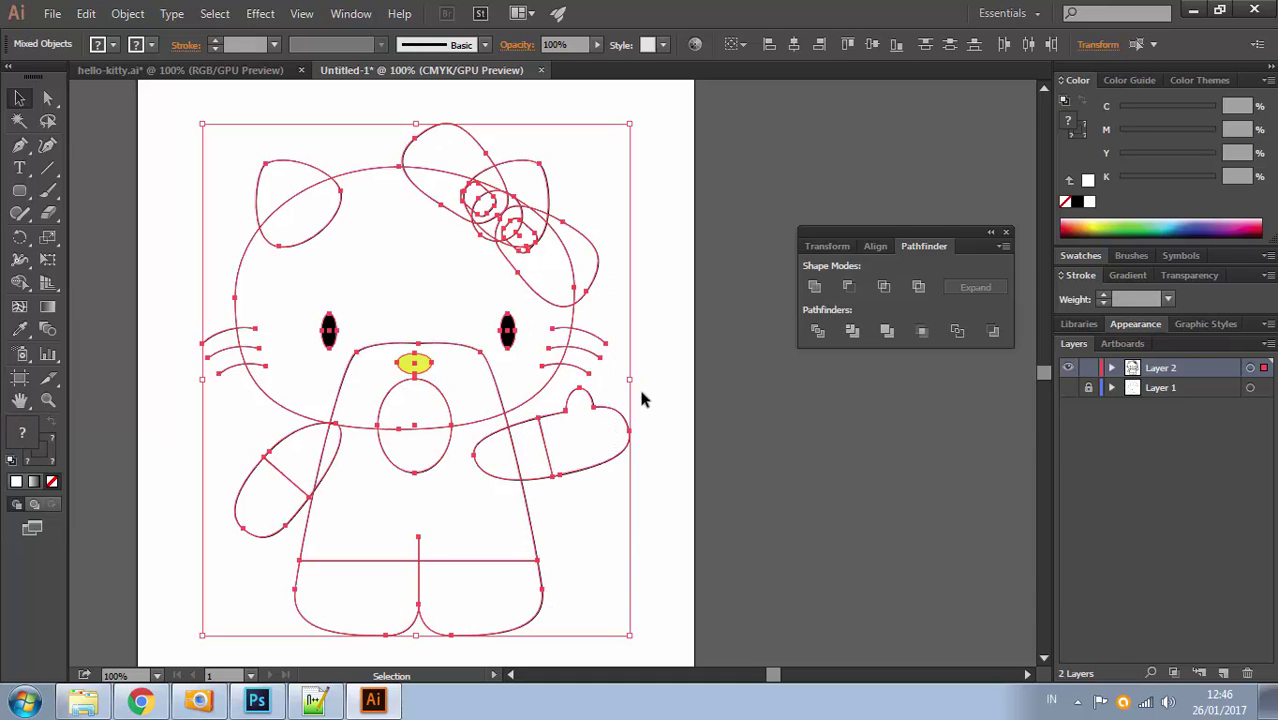
{"action": "left_click_drag", "start_coordinate": [312, 299], "coordinate": [514, 326]}
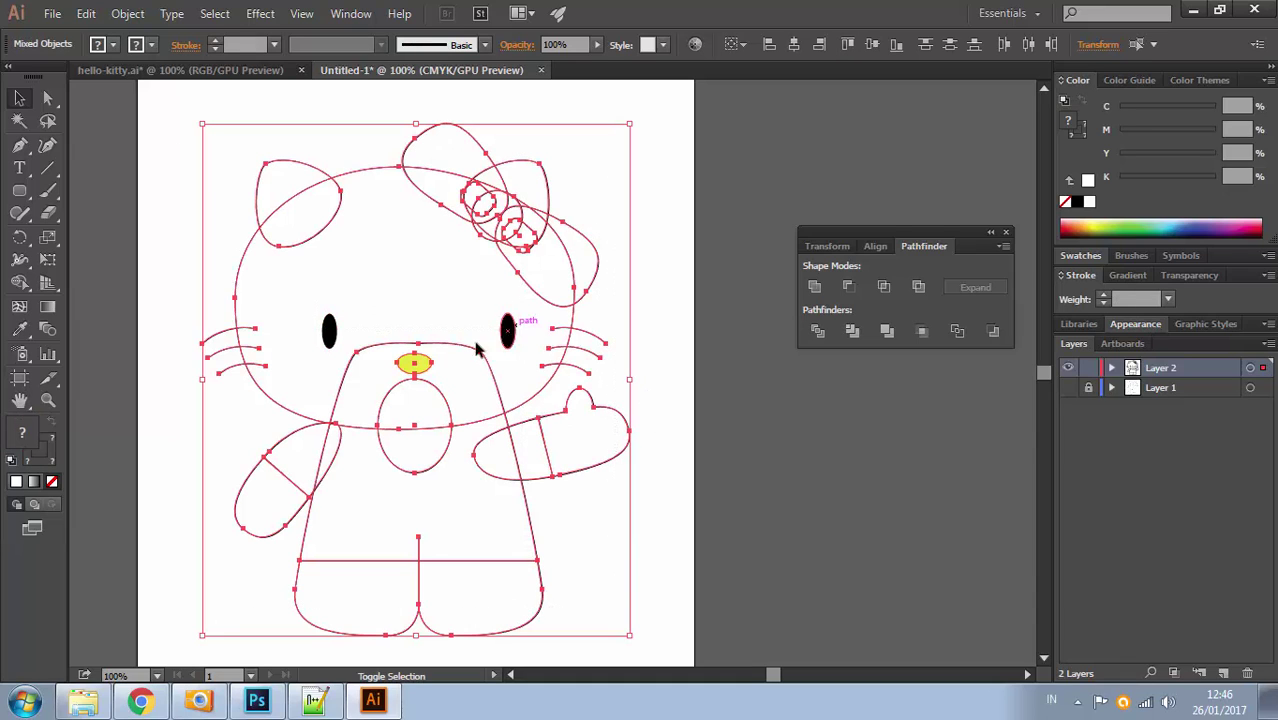
{"action": "left_click_drag", "start_coordinate": [410, 370], "coordinate": [412, 372]}
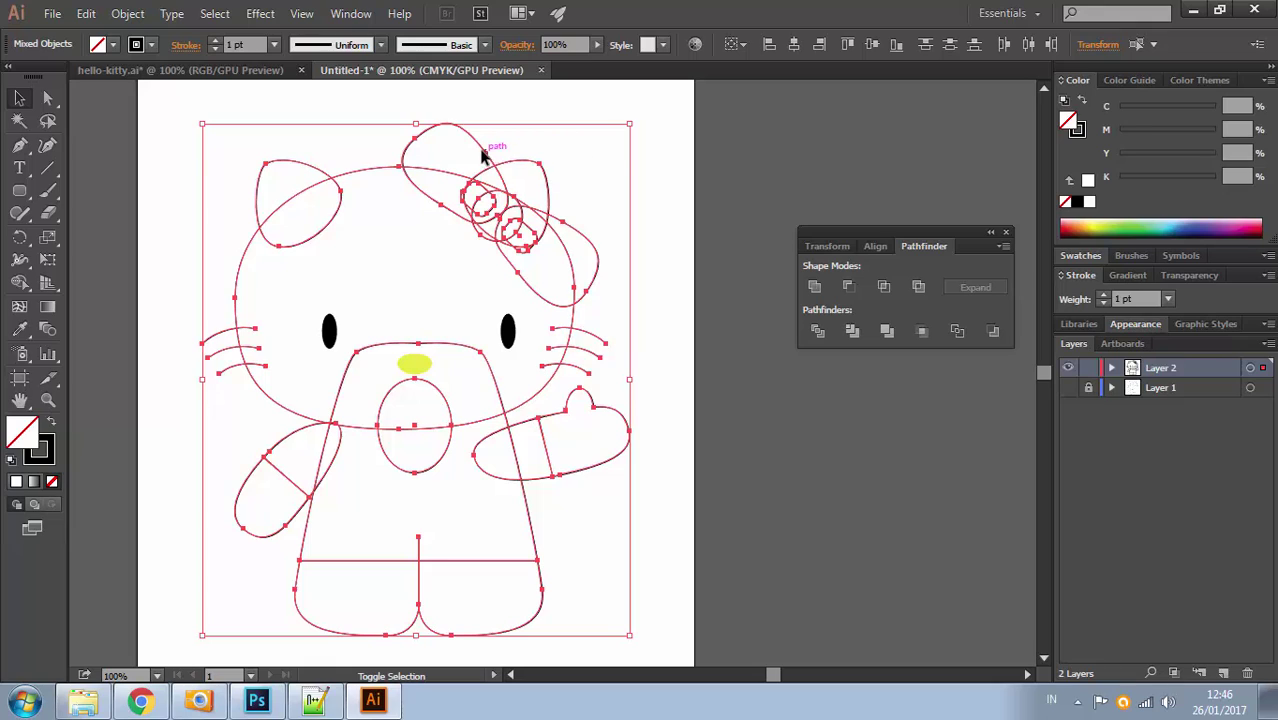
{"action": "left_click", "coordinate": [482, 155], "text": "shift"}
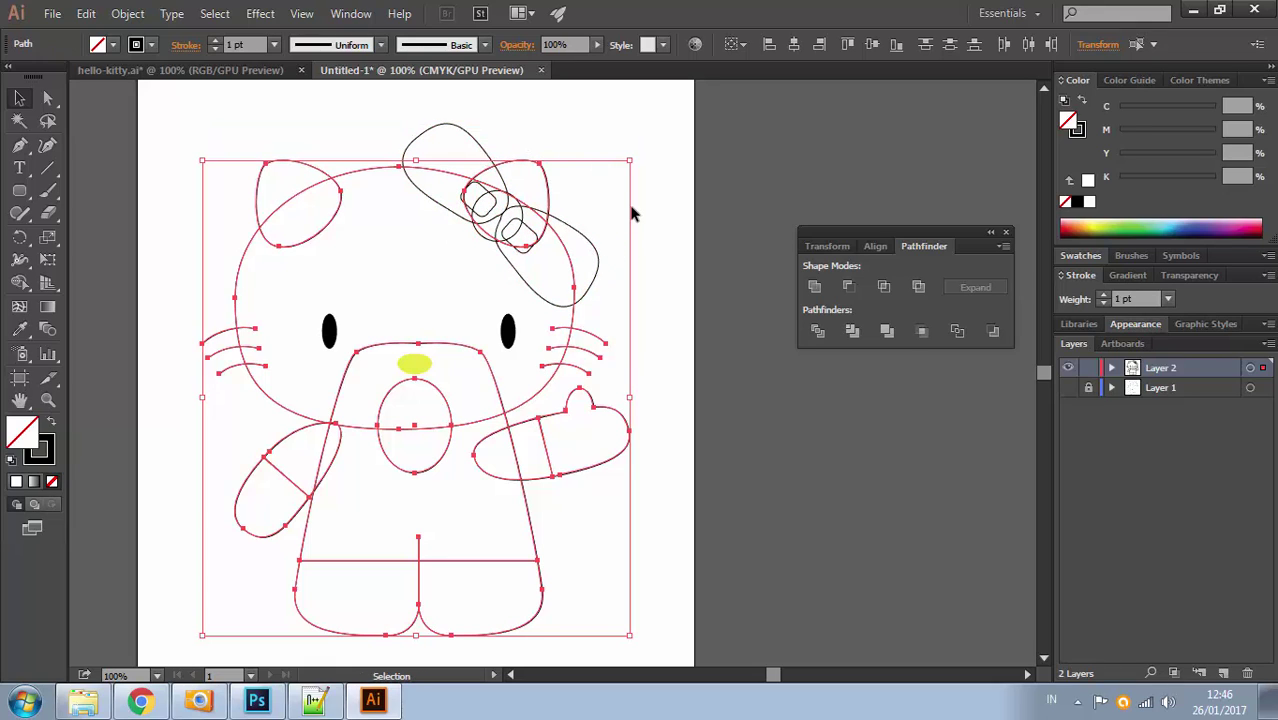
{"action": "left_click", "coordinate": [112, 46]}
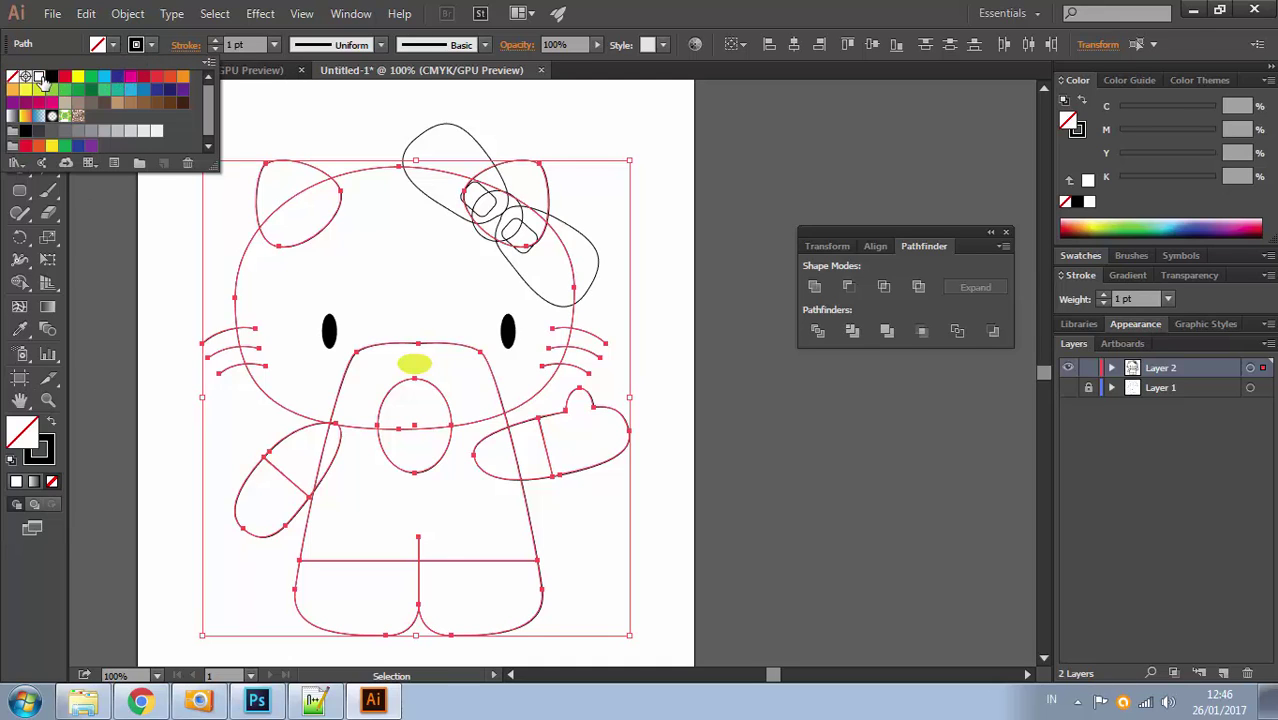
{"action": "left_click", "coordinate": [38, 77]}
Set the stroke weight of the selected white-filled outlines to 14 pt
{"action": "left_click", "coordinate": [275, 46]}
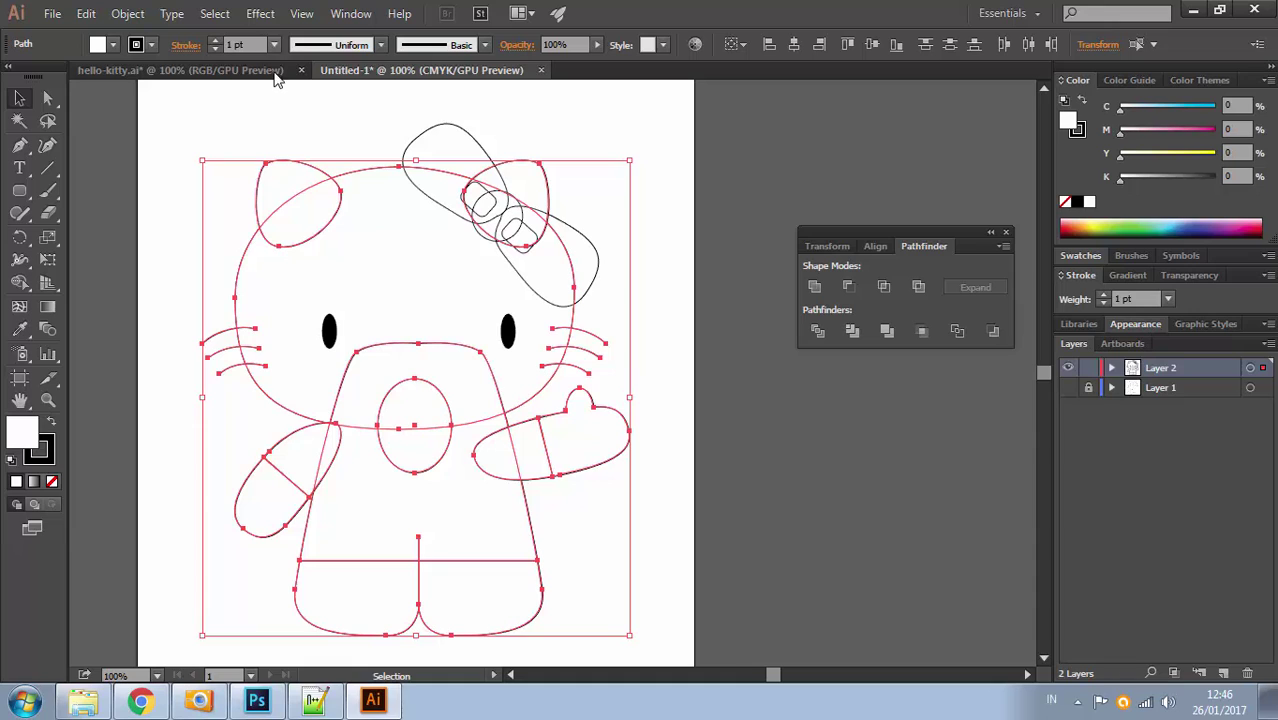
{"action": "left_click", "coordinate": [275, 46]}
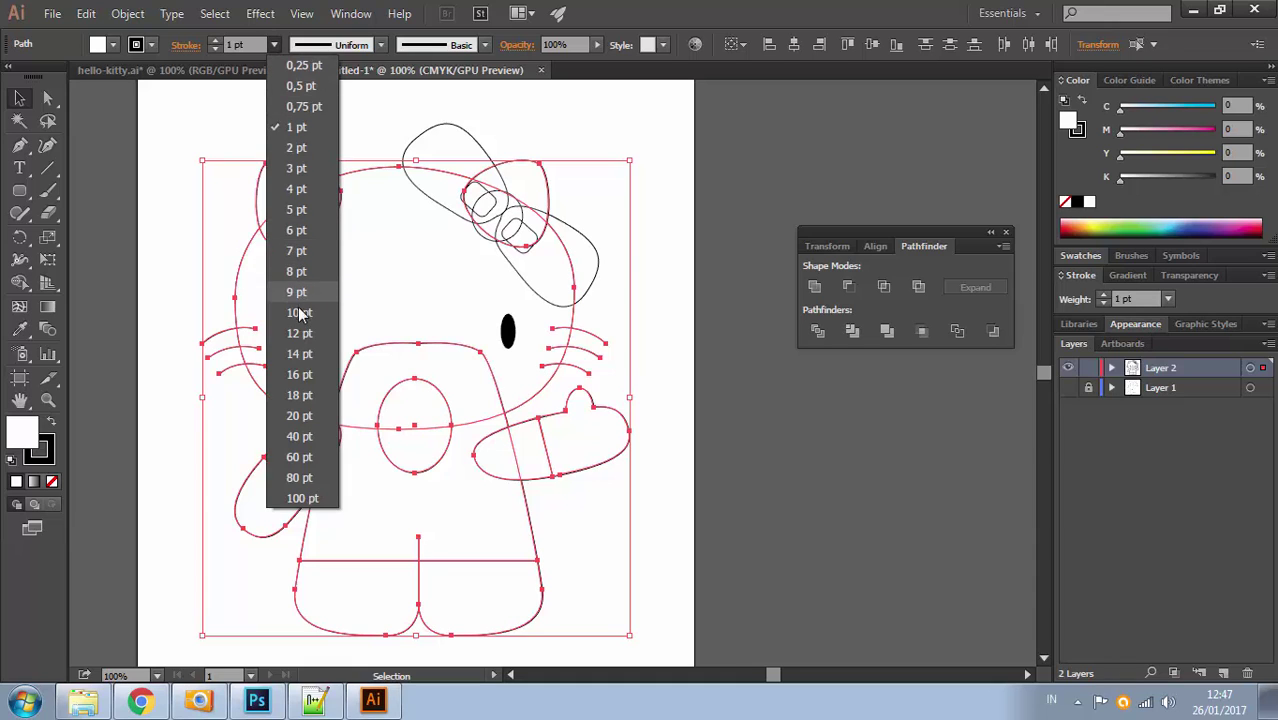
{"action": "left_click", "coordinate": [300, 313]}
{"action": "left_click", "coordinate": [268, 47]}
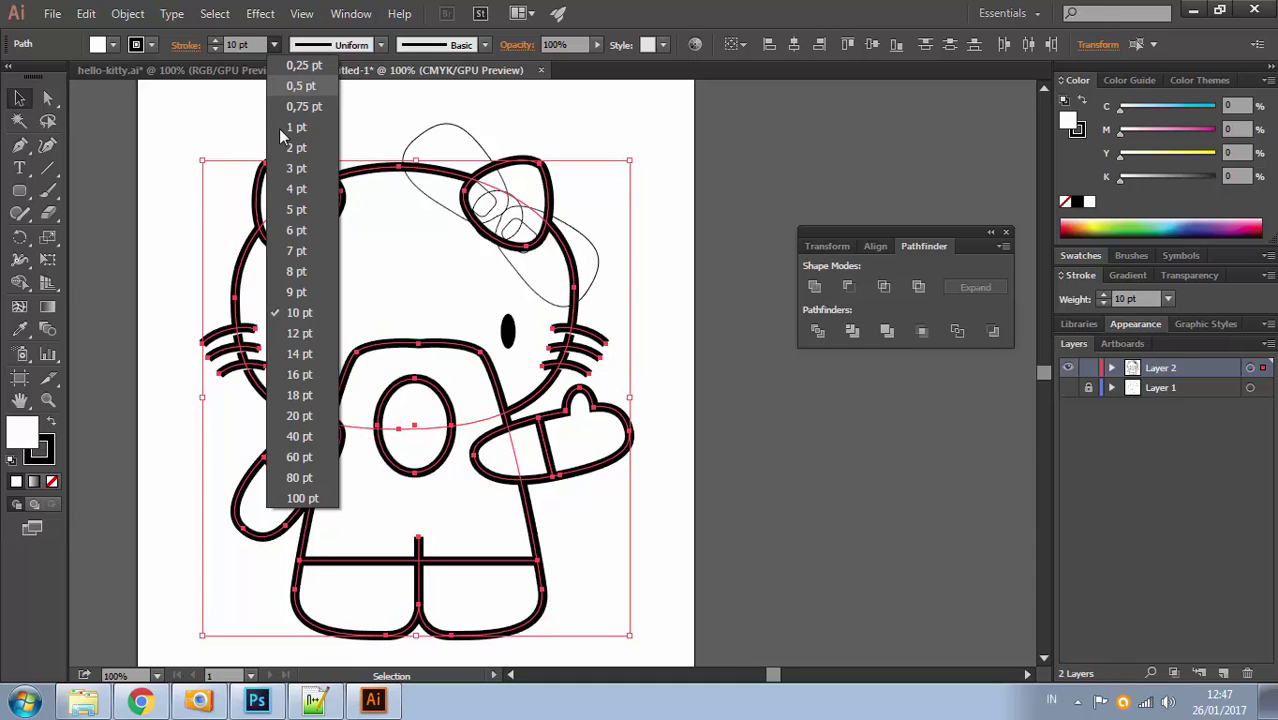
{"action": "left_click", "coordinate": [285, 346]}
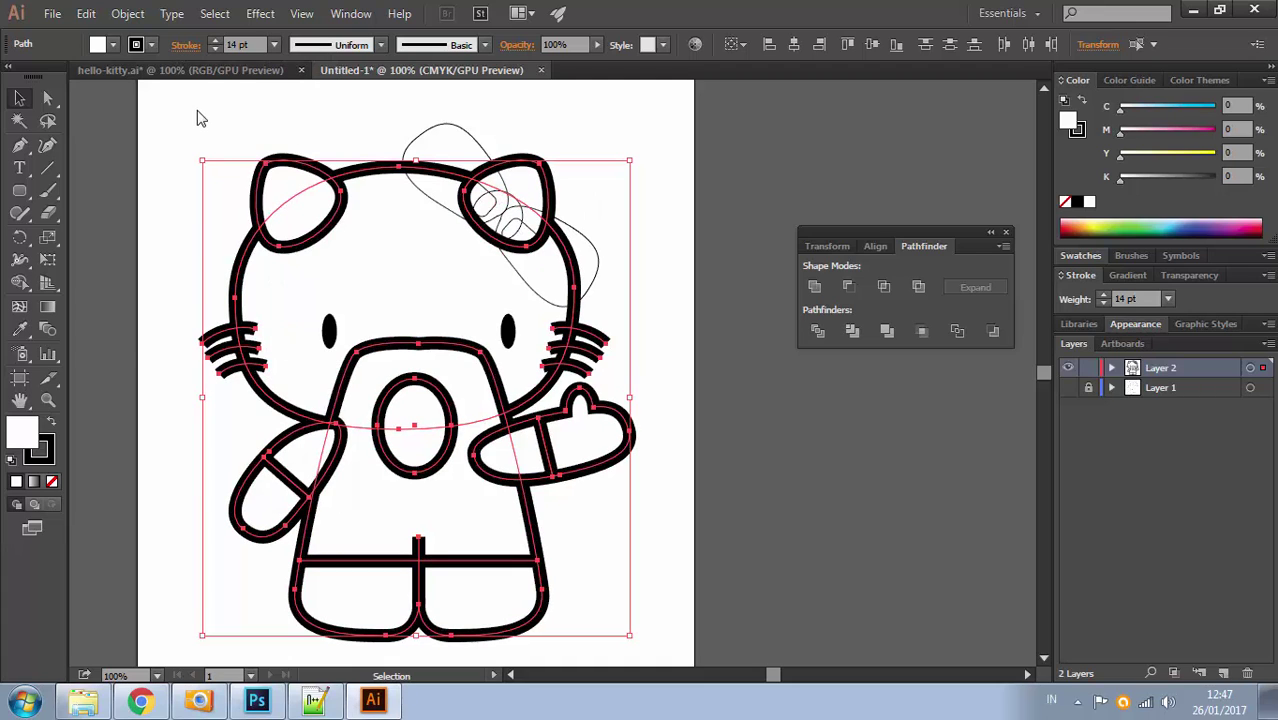
Give the selected white-filled outlines round caps on their strokes
{"action": "left_click", "coordinate": [185, 44]}
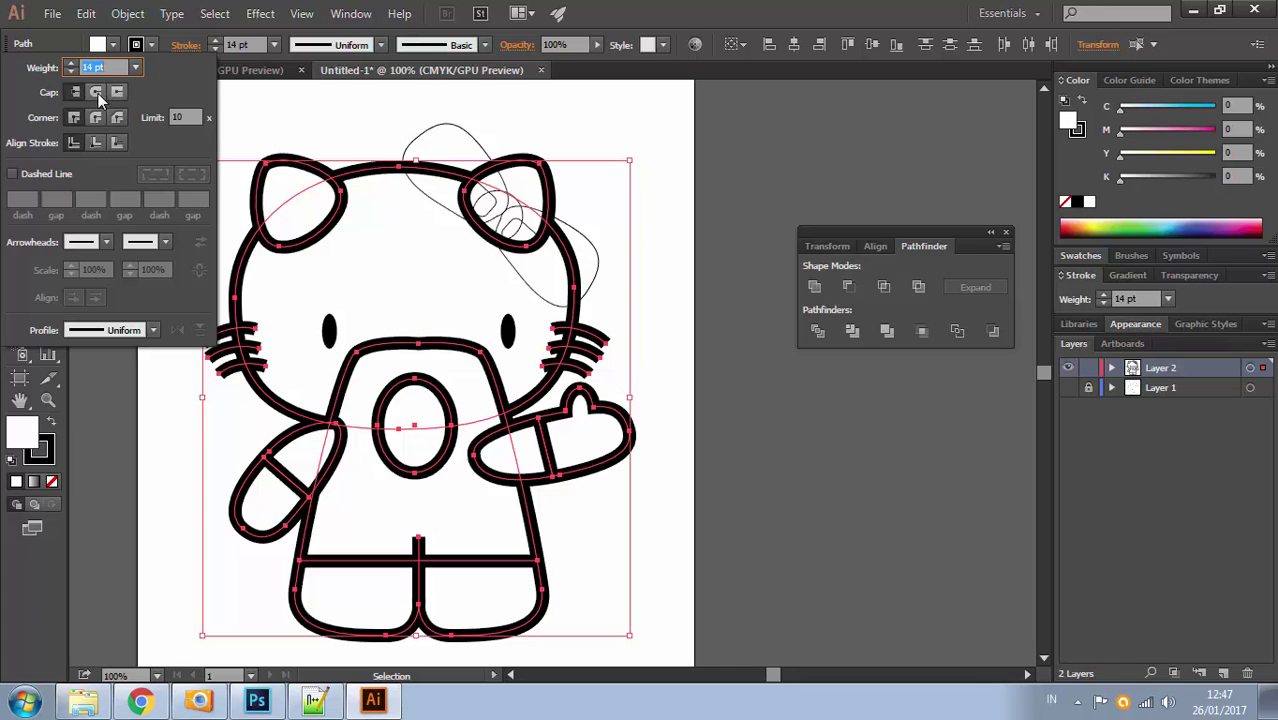
{"action": "left_click", "coordinate": [96, 93]}
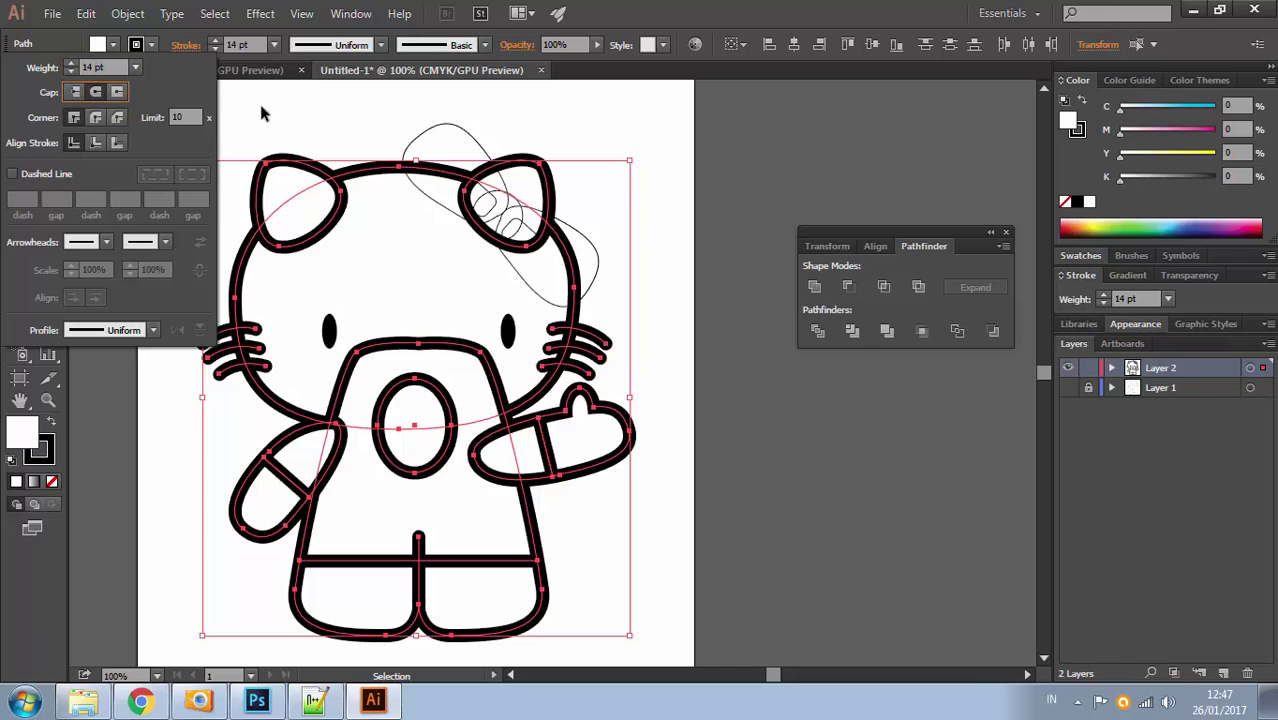
{"action": "left_click", "coordinate": [284, 290]}
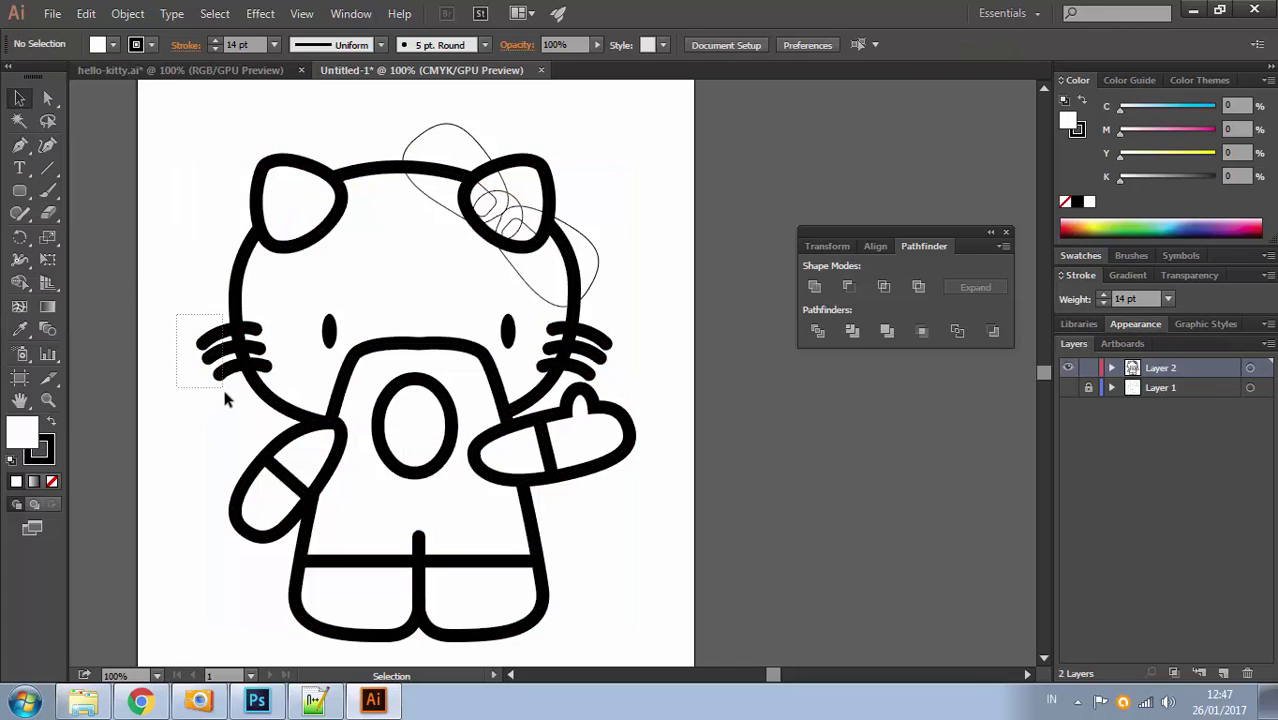
Set the three left whiskers to a 6 pt stroke and remove their fill
{"action": "left_click_drag", "start_coordinate": [222, 385], "coordinate": [221, 389]}
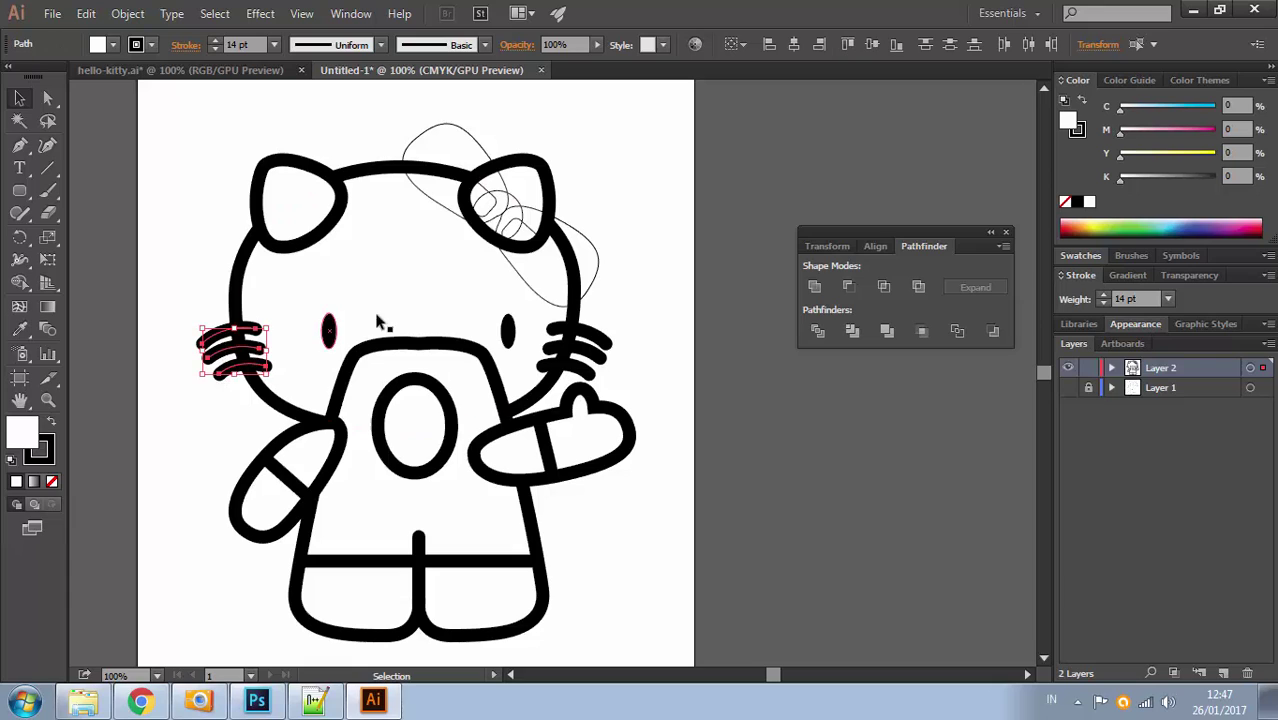
{"action": "left_click", "coordinate": [274, 45]}
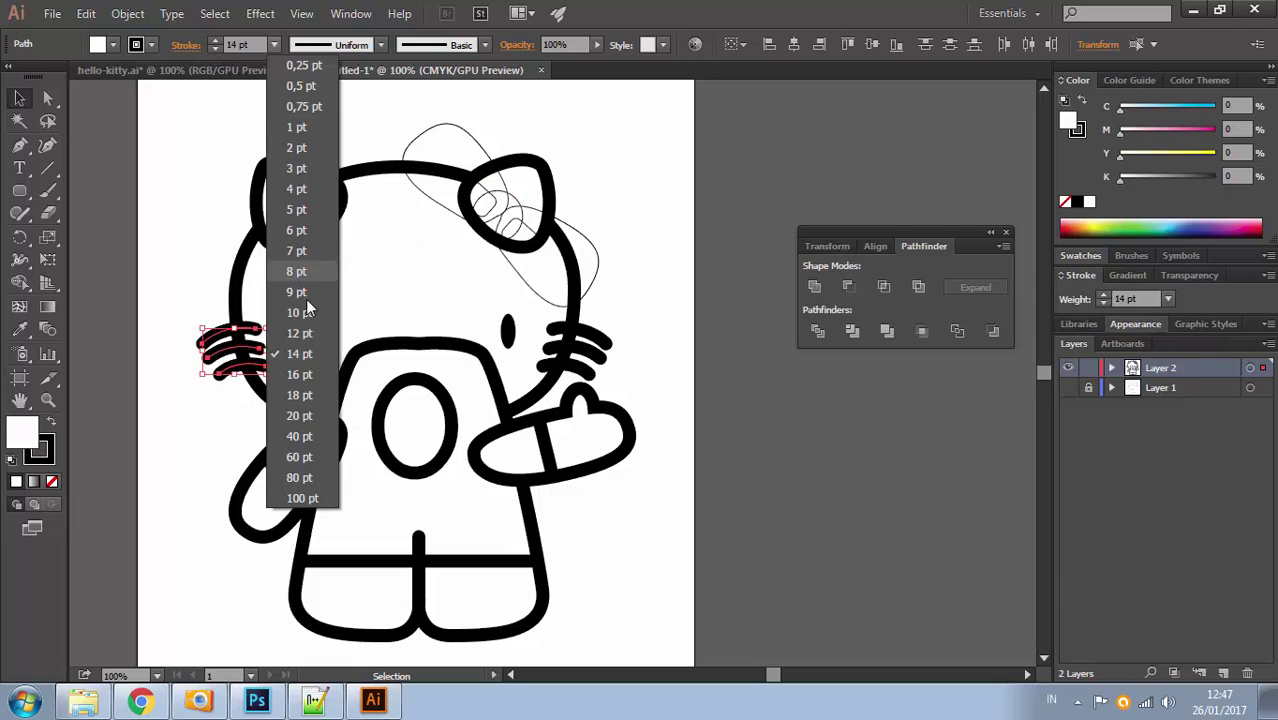
{"action": "left_click", "coordinate": [296, 189]}
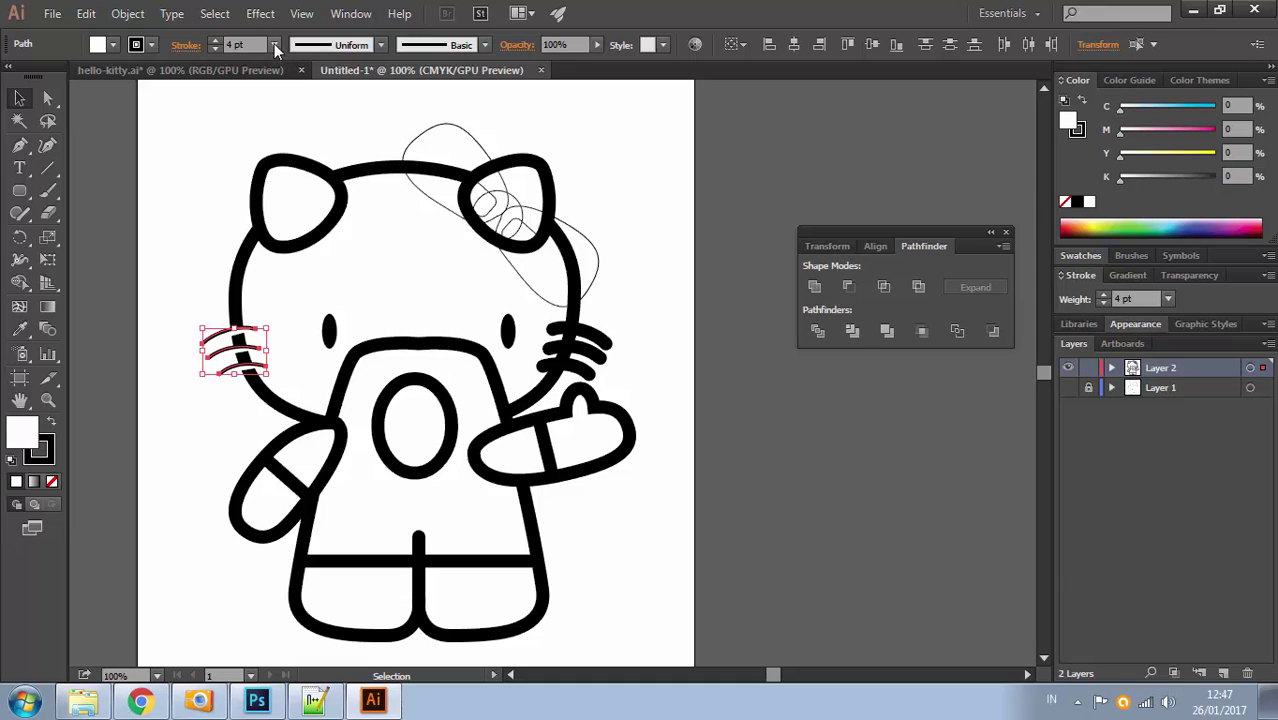
{"action": "left_click", "coordinate": [274, 45]}
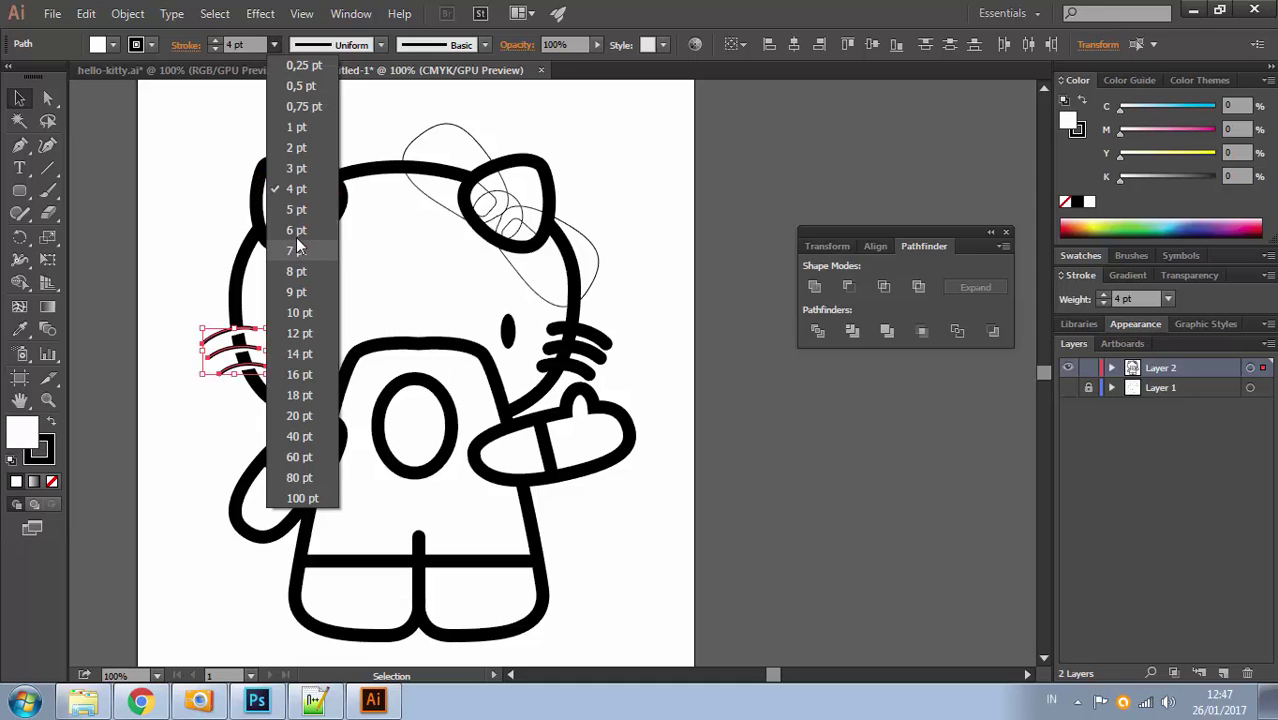
{"action": "left_click", "coordinate": [296, 232]}
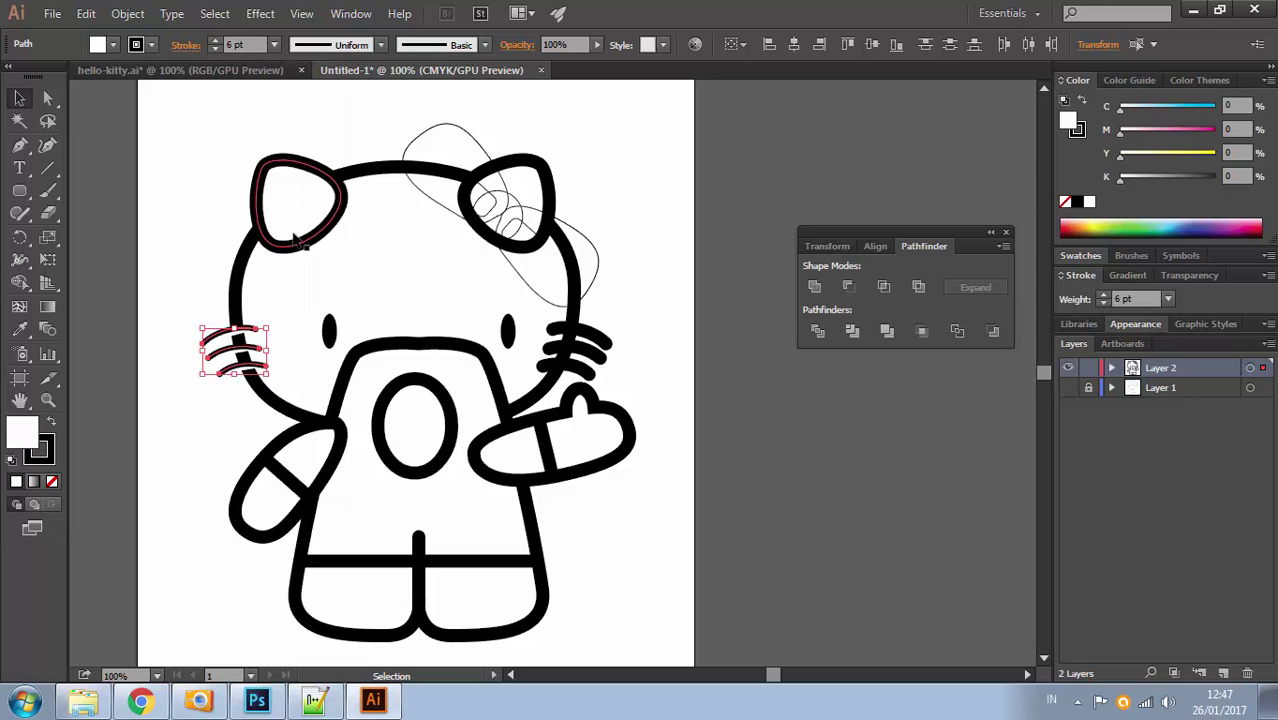
{"action": "left_click", "coordinate": [150, 45]}
{"action": "left_click", "coordinate": [112, 47]}
{"action": "left_click", "coordinate": [112, 47]}
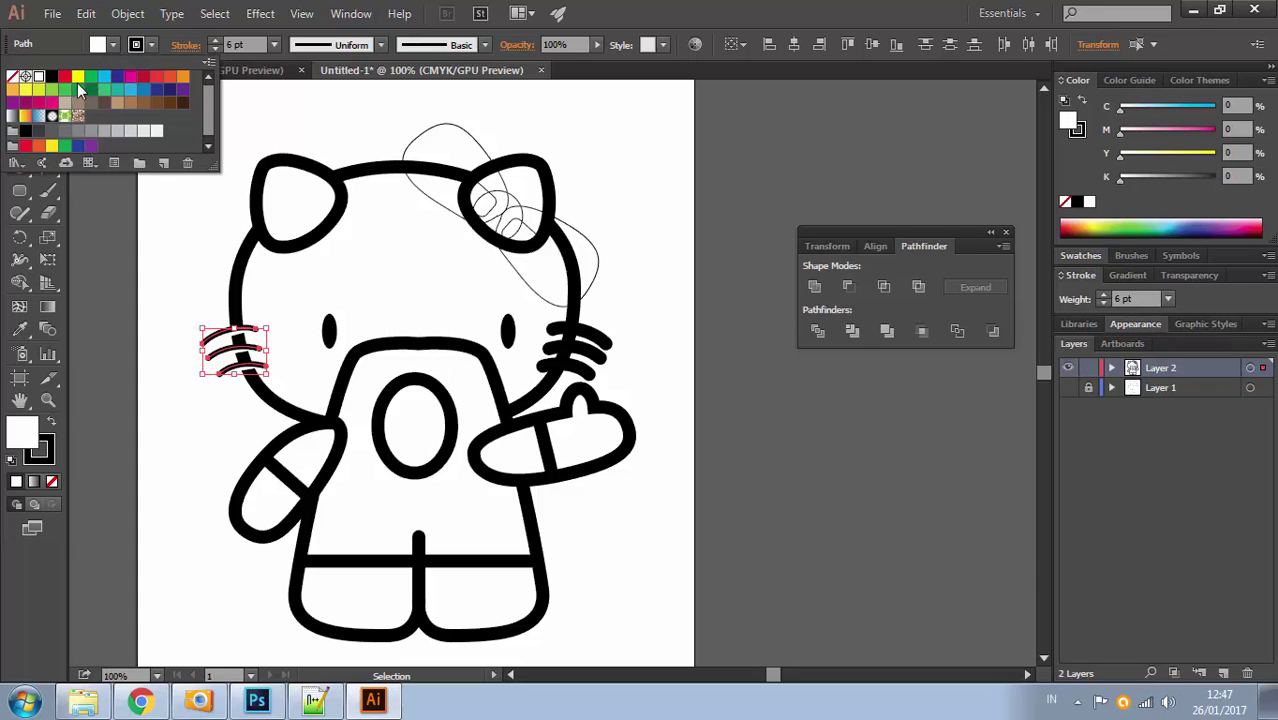
{"action": "left_click", "coordinate": [12, 76]}
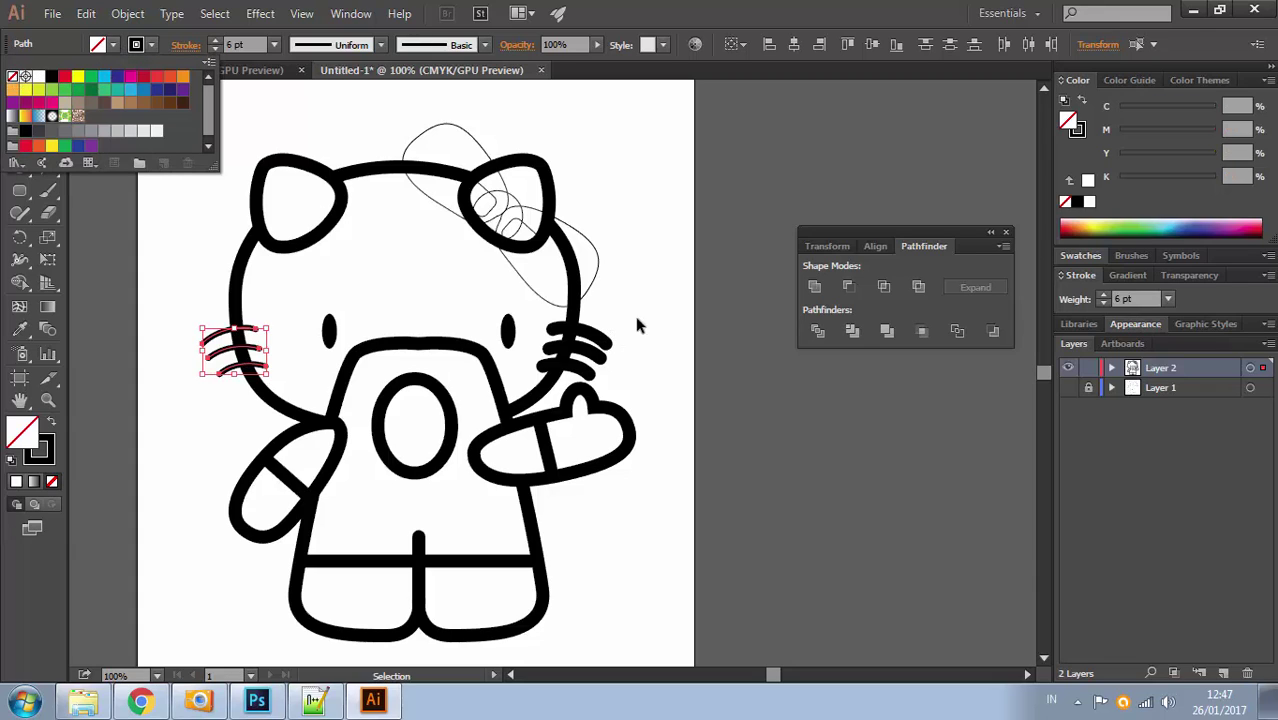
Set the three right whiskers to a 6 pt stroke with no fill
{"action": "left_click", "coordinate": [582, 375]}
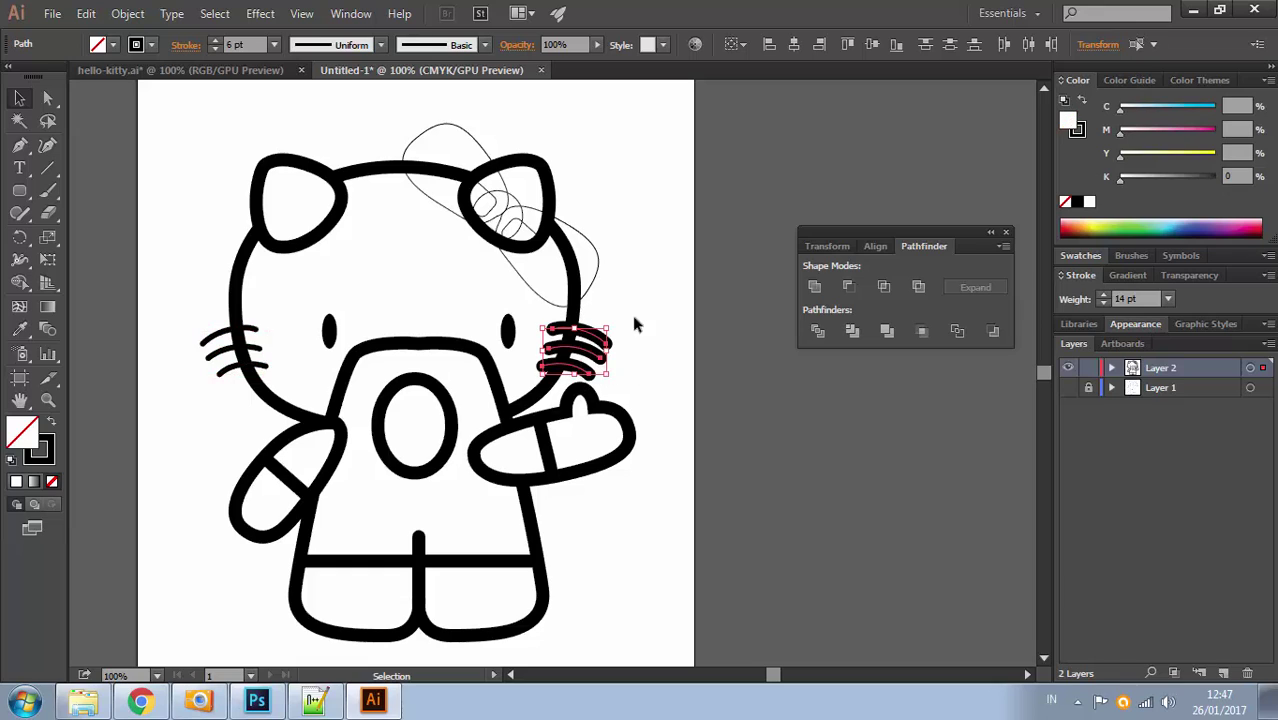
{"action": "left_click", "coordinate": [274, 45]}
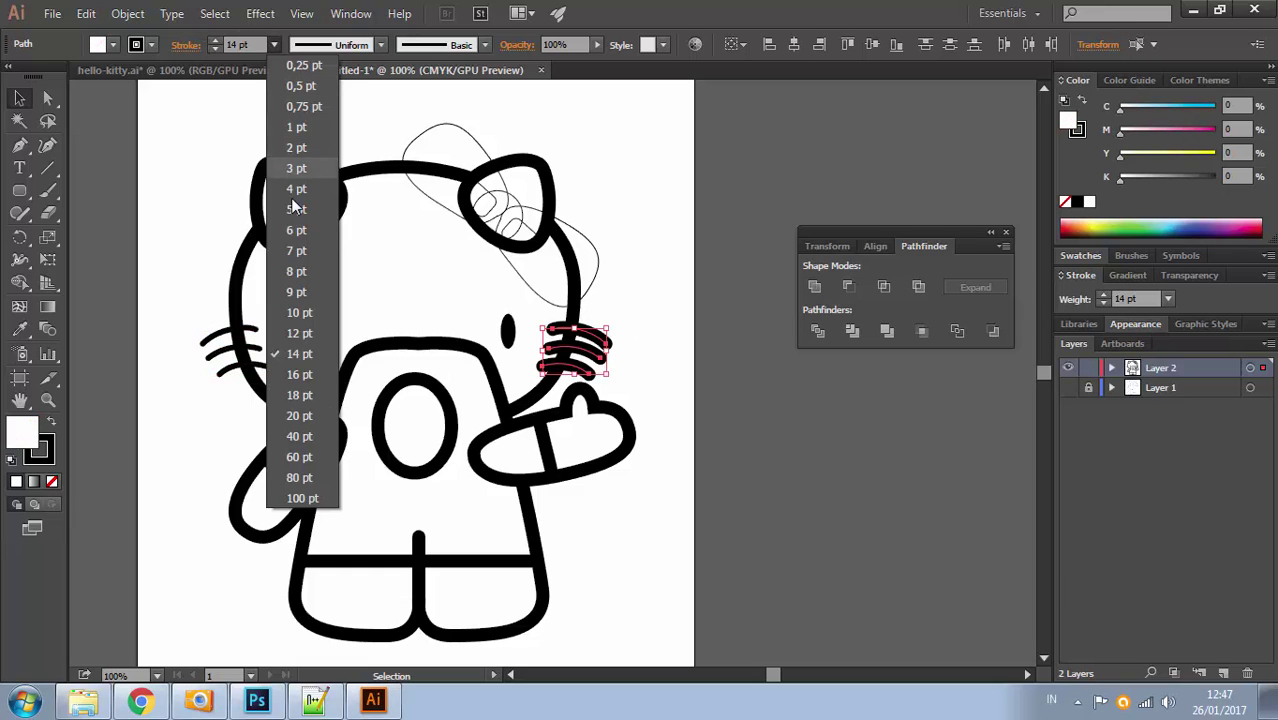
{"action": "left_click", "coordinate": [290, 228]}
{"action": "left_click", "coordinate": [113, 47]}
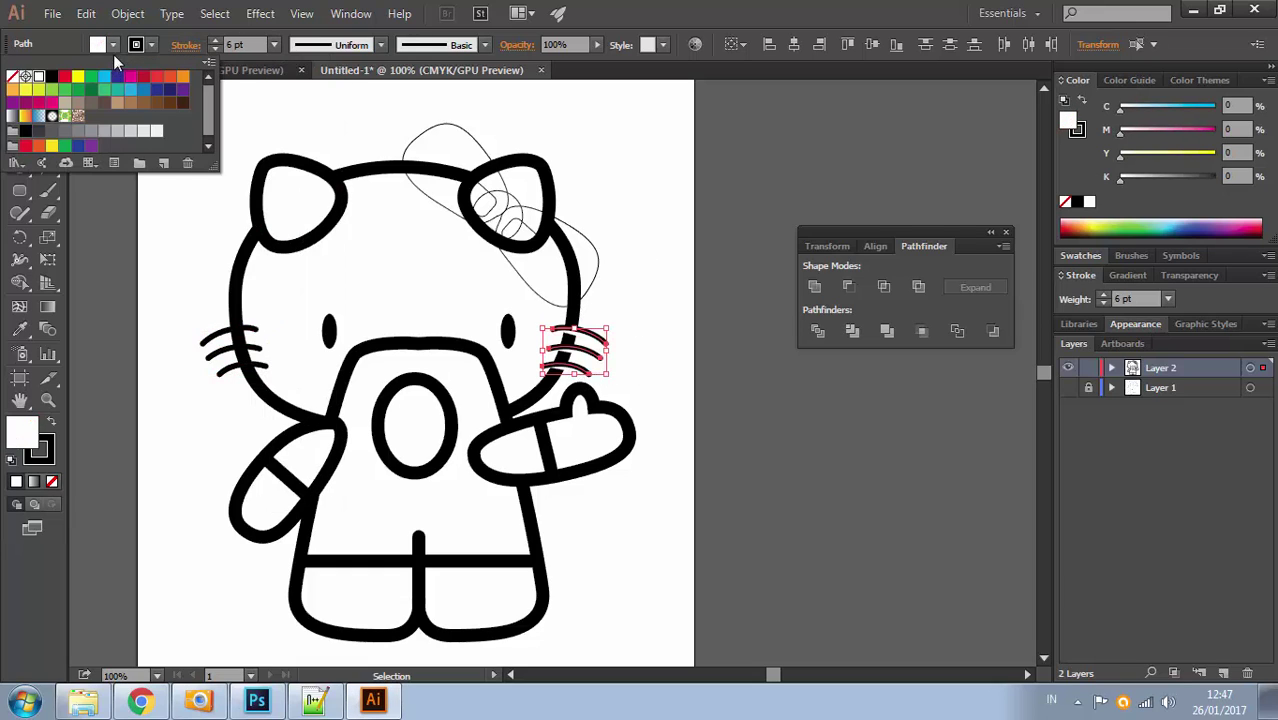
{"action": "left_click", "coordinate": [13, 77]}
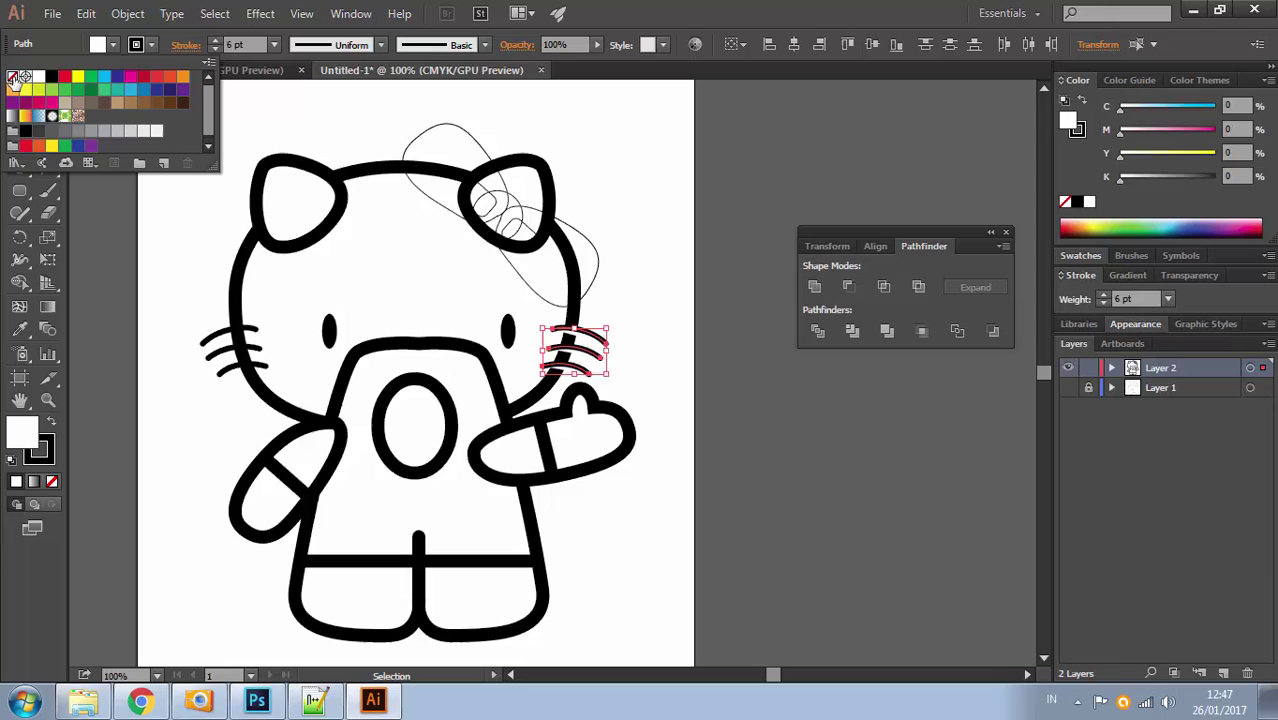
{"action": "left_click", "coordinate": [672, 288]}
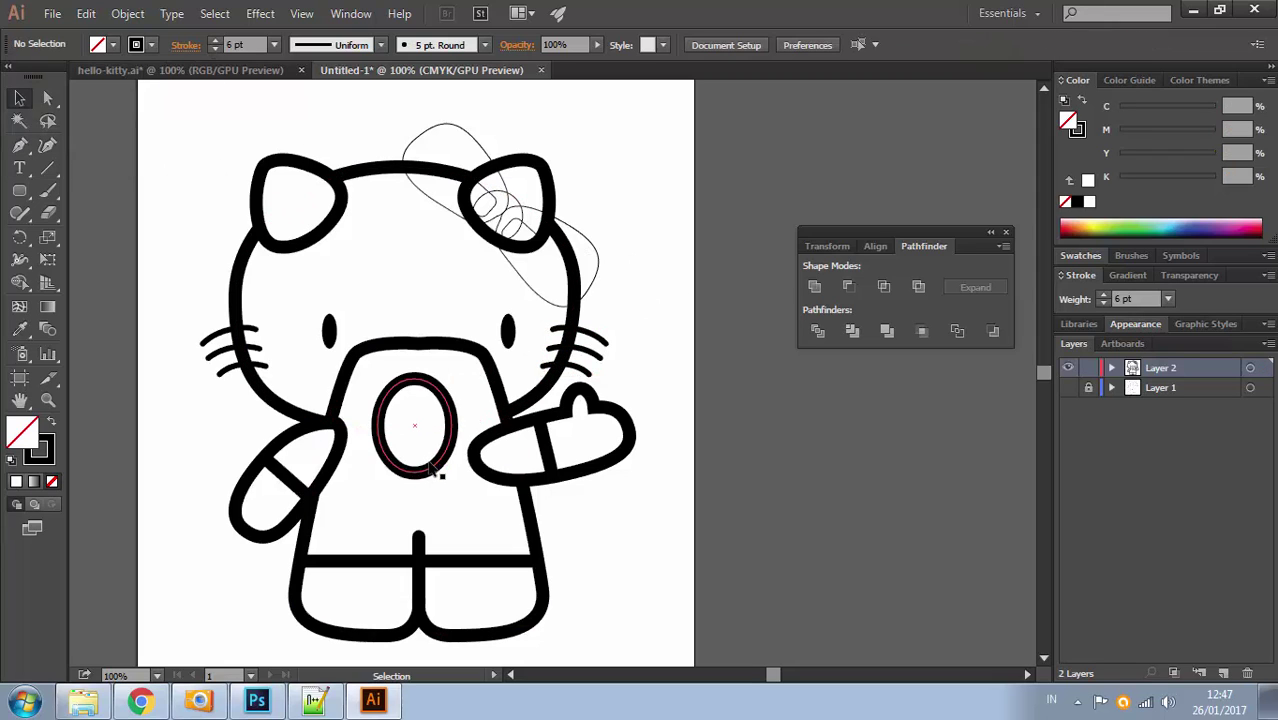
Send the body outline and the oval neckline to the back, behind the head
{"action": "left_click", "coordinate": [458, 468]}
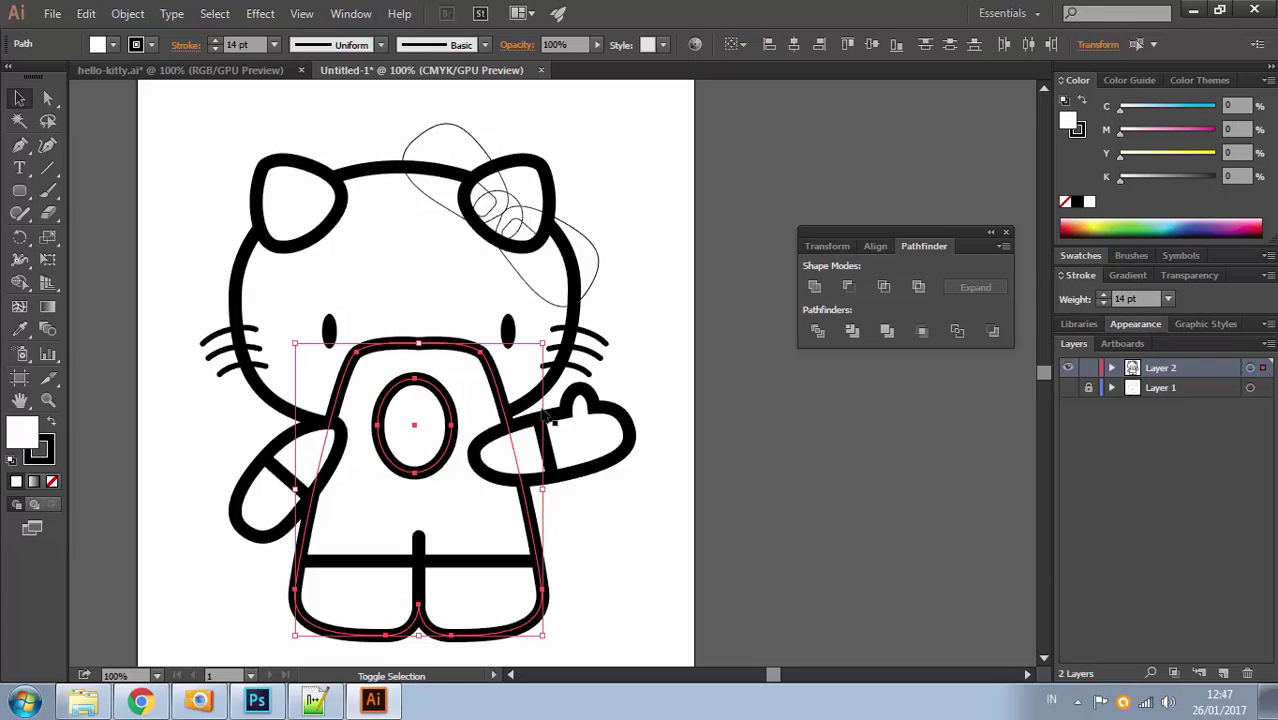
{"action": "right_click", "coordinate": [465, 374]}
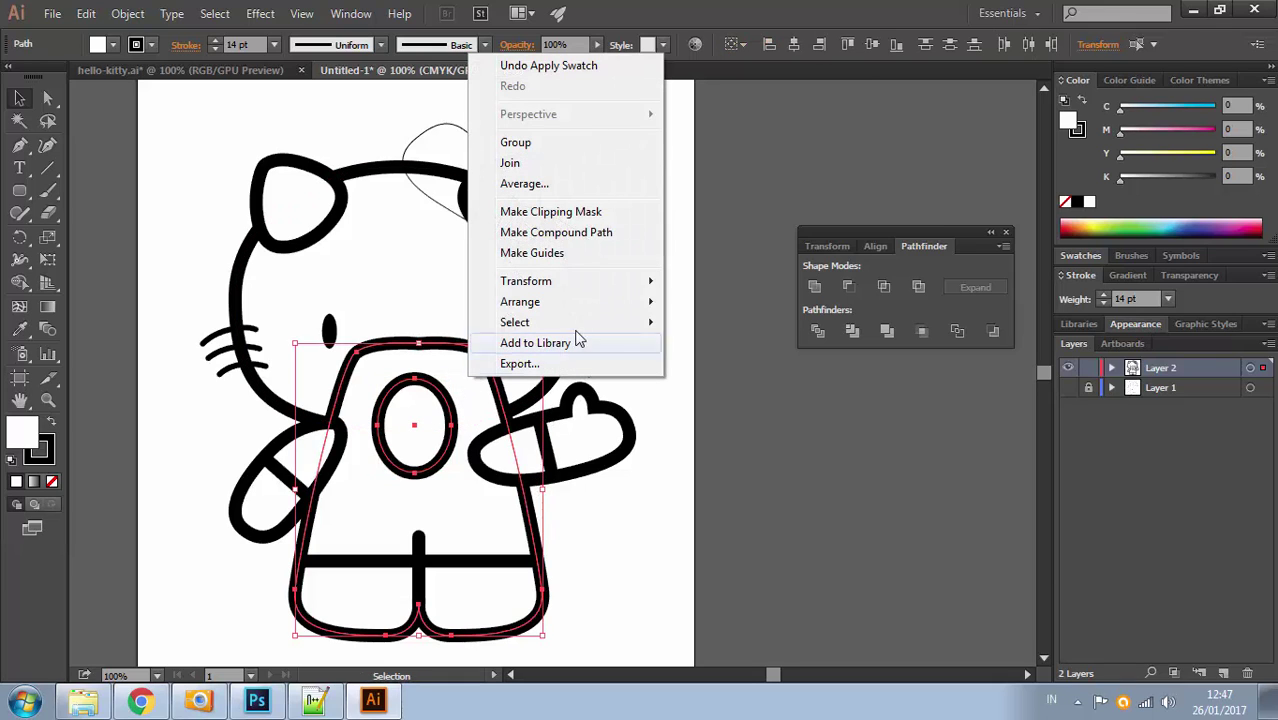
{"action": "mouse_move", "coordinate": [578, 305]}
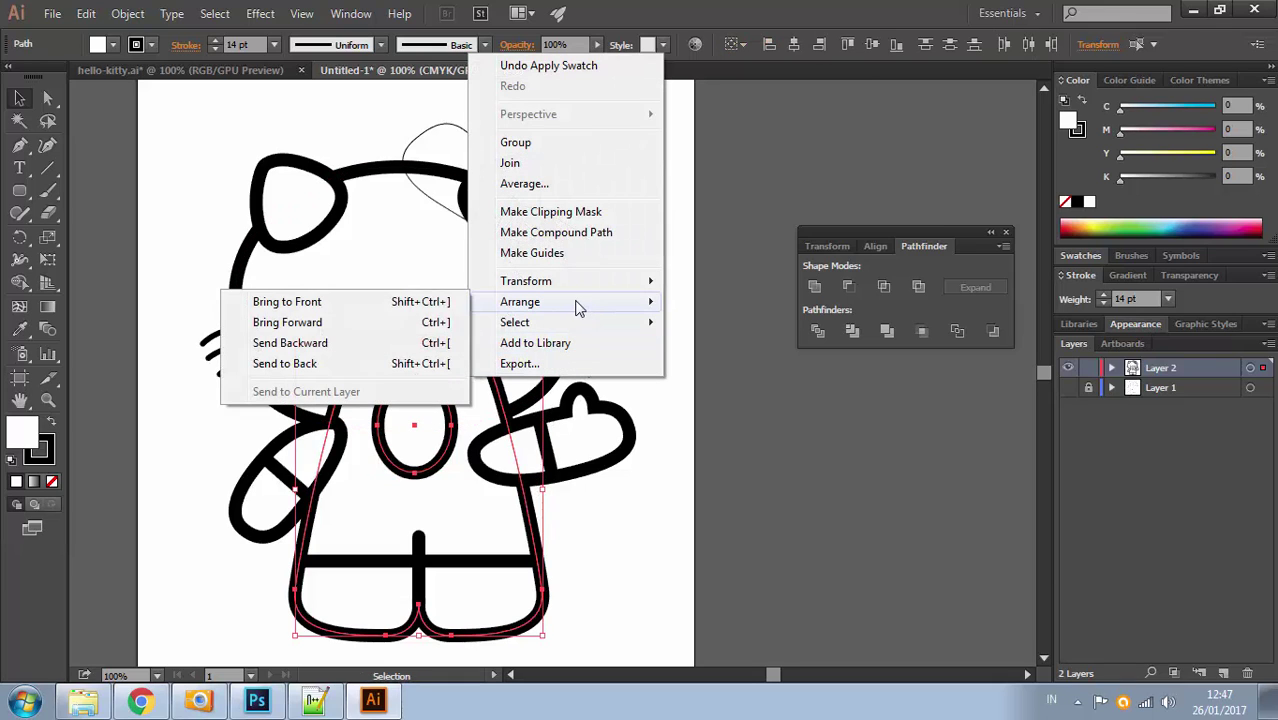
{"action": "left_click", "coordinate": [357, 363]}
{"action": "left_click", "coordinate": [695, 295]}
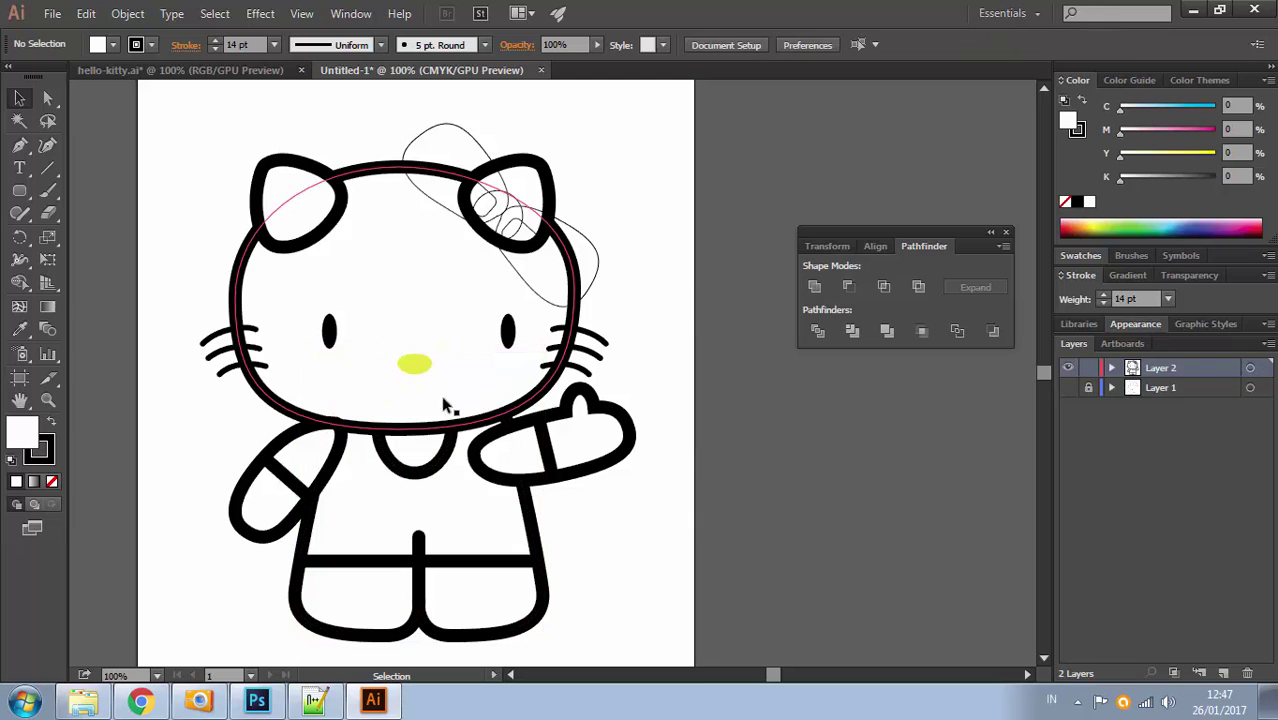
Send both upper-arm sleeve pieces to the back, behind the body
{"action": "left_click", "coordinate": [287, 447]}
{"action": "left_click", "coordinate": [537, 440], "text": "shift"}
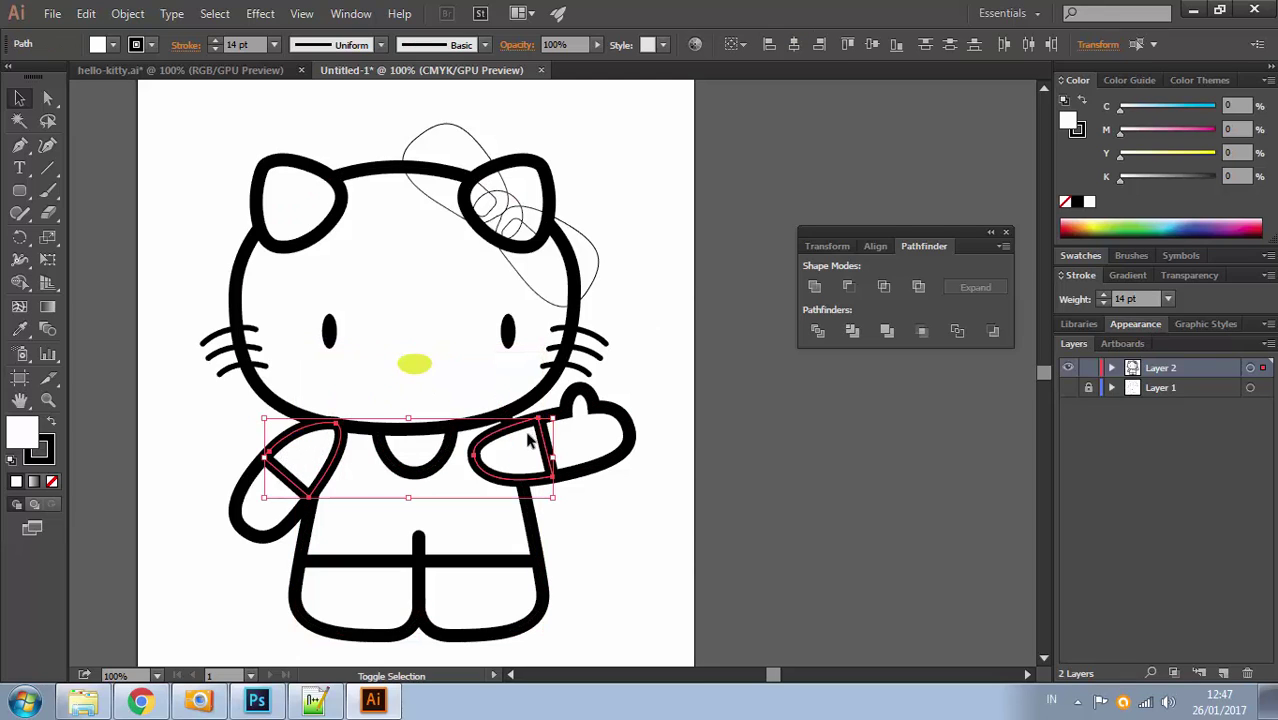
{"action": "right_click", "coordinate": [543, 450]}
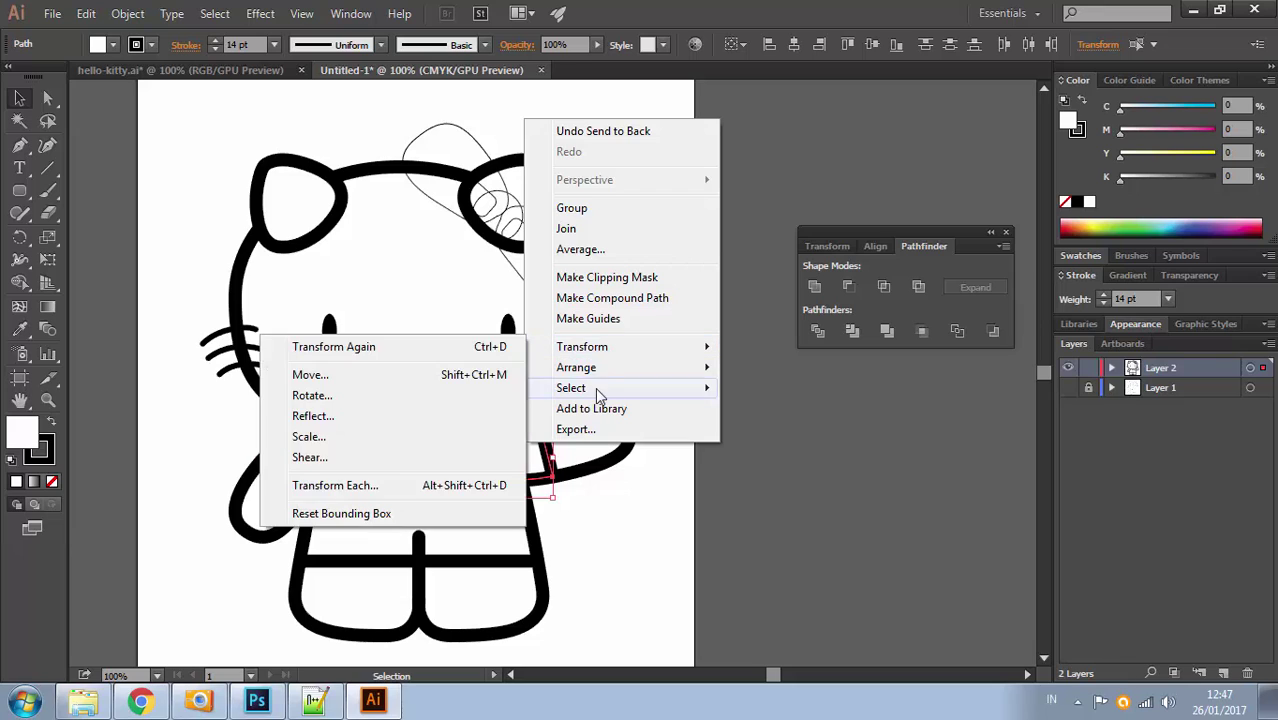
{"action": "mouse_move", "coordinate": [600, 372]}
{"action": "left_click", "coordinate": [399, 429]}
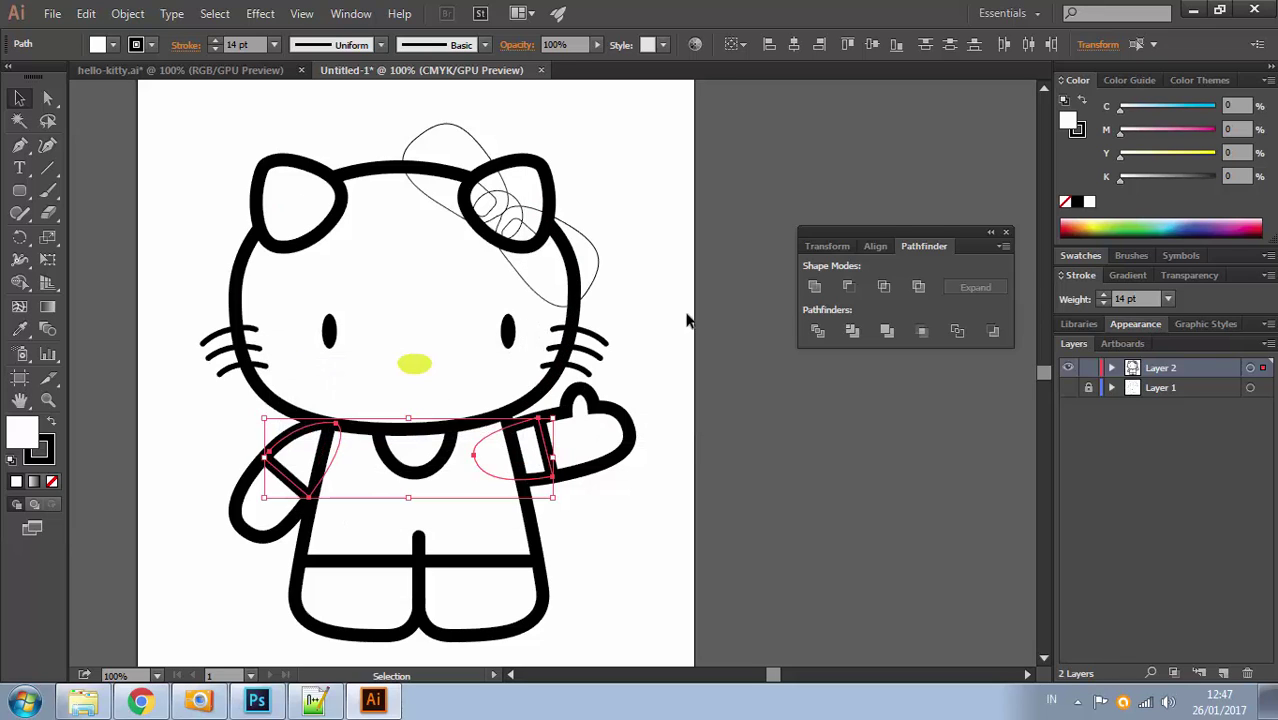
{"action": "left_click", "coordinate": [688, 314]}
{"action": "left_click", "coordinate": [538, 151]}
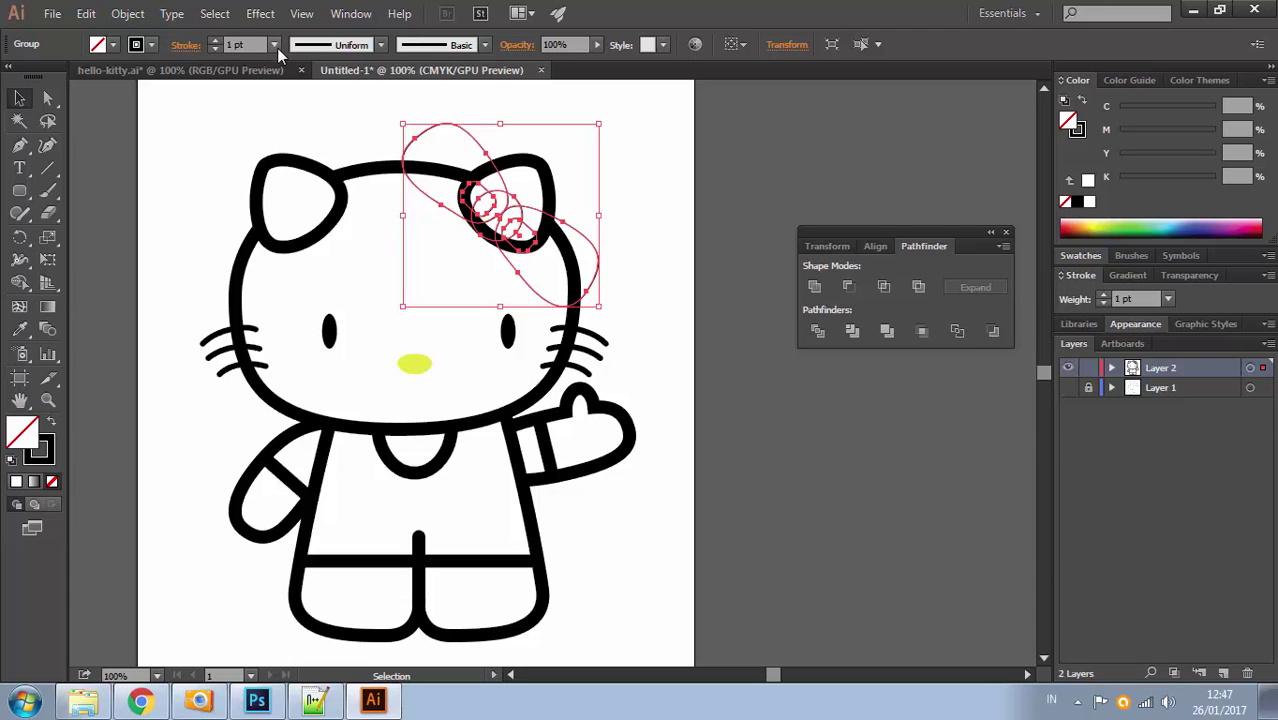
{"action": "left_click", "coordinate": [274, 45]}
{"action": "left_click", "coordinate": [185, 184]}
{"action": "left_click", "coordinate": [289, 171]}
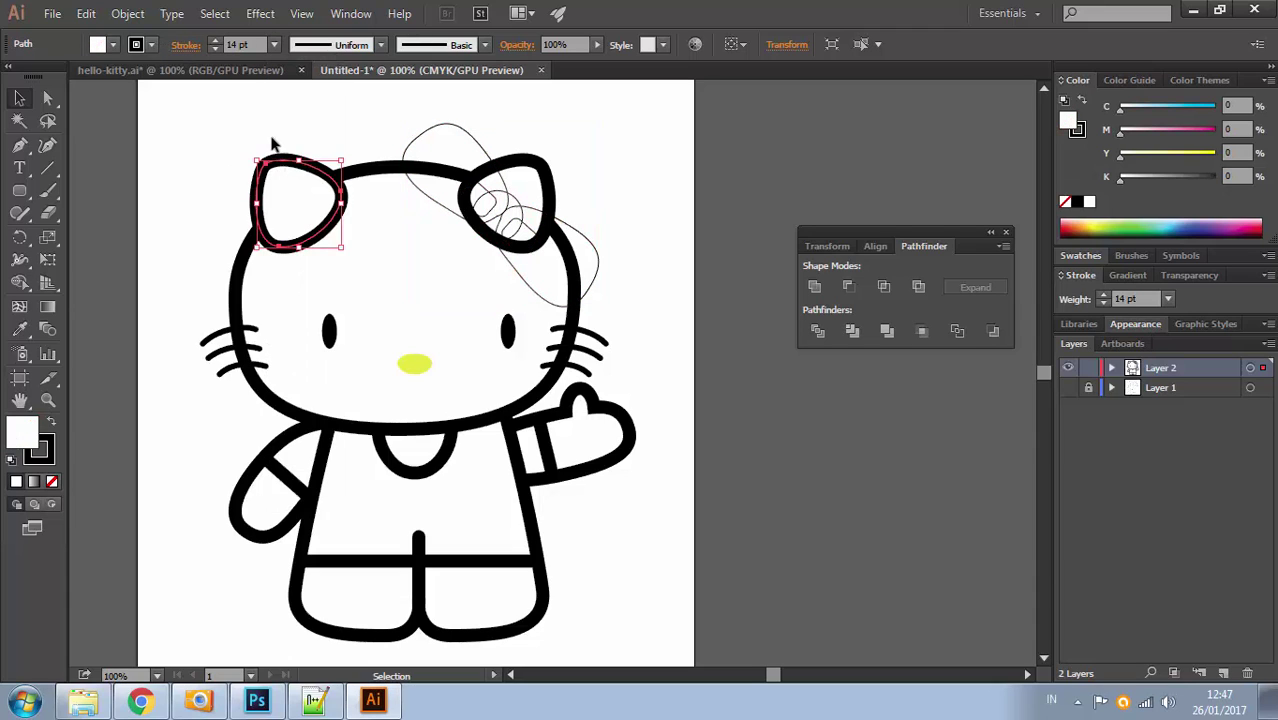
{"action": "left_click", "coordinate": [360, 150]}
Set the bow group's stroke to 14 pt and fill it with magenta (M 100)
{"action": "left_click", "coordinate": [437, 133]}
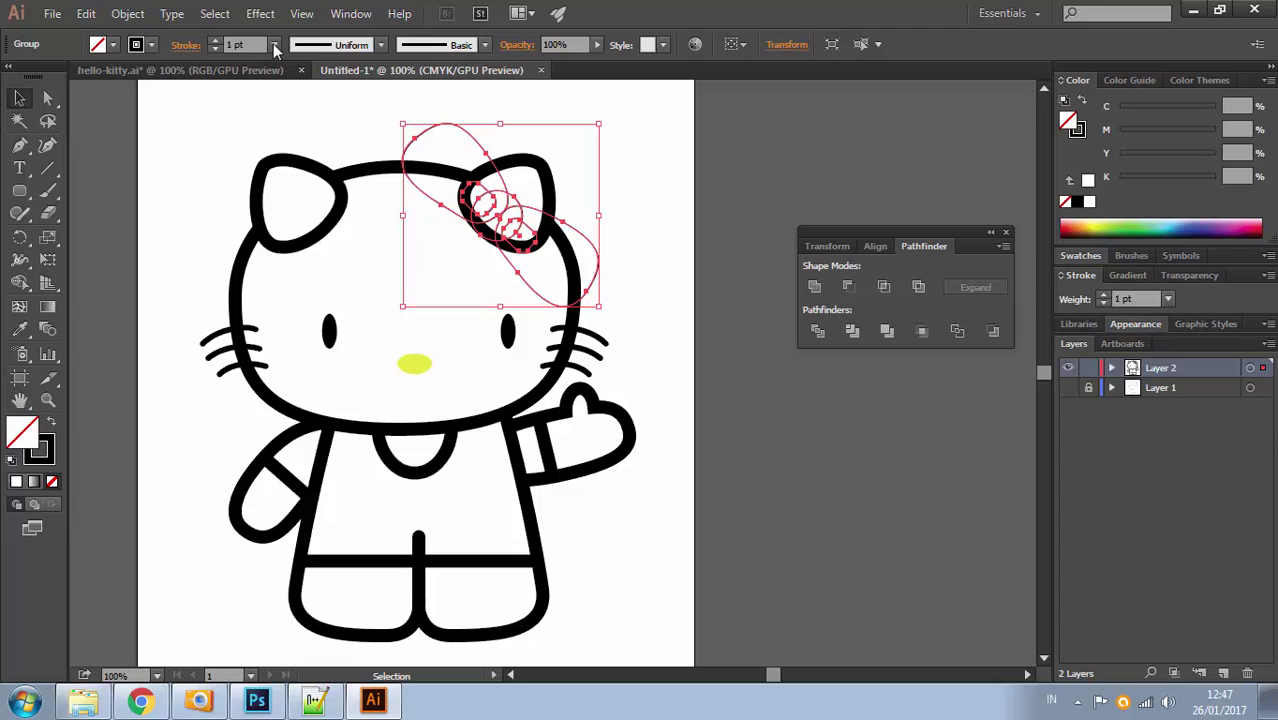
{"action": "left_click", "coordinate": [275, 46]}
{"action": "left_click", "coordinate": [290, 356]}
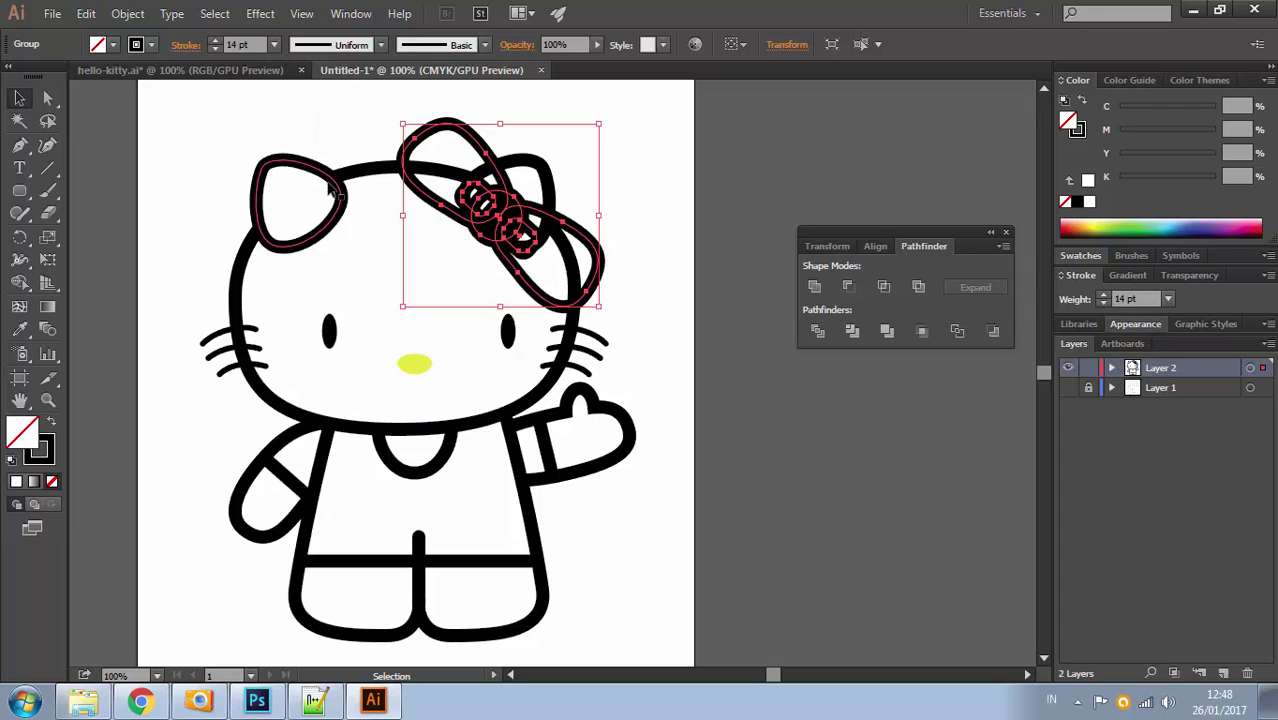
{"action": "left_click", "coordinate": [114, 45]}
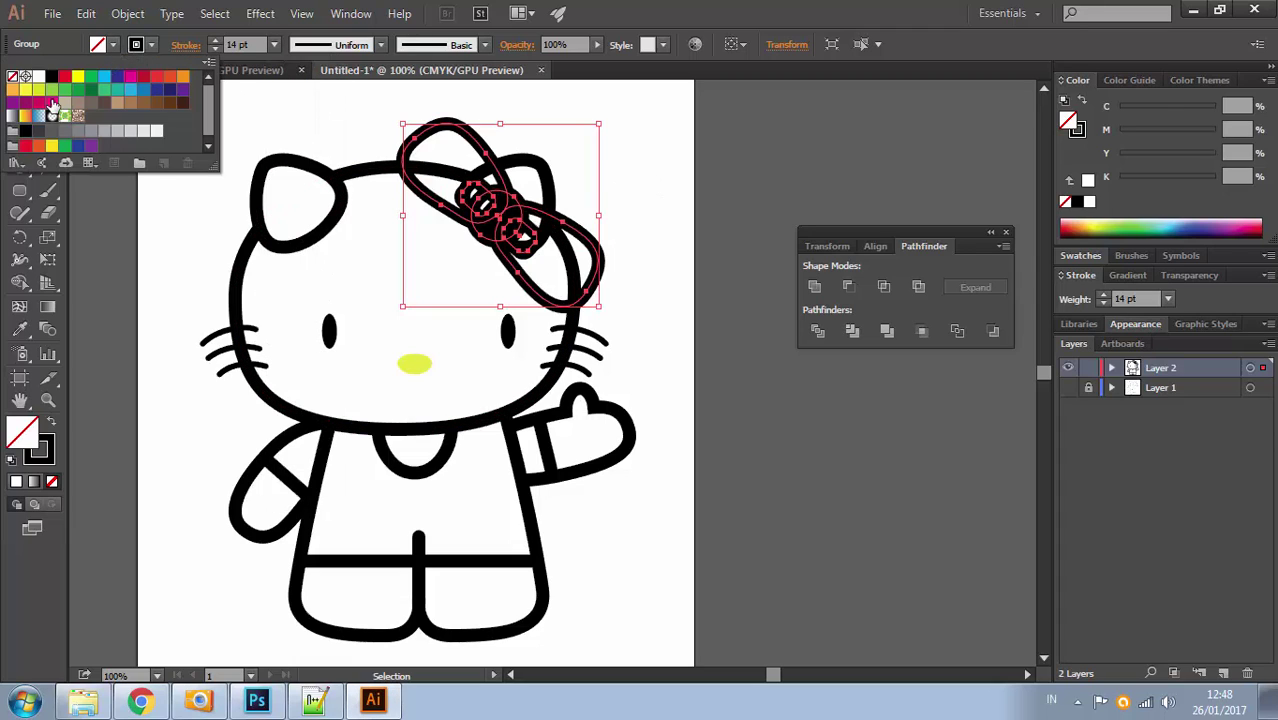
{"action": "left_click", "coordinate": [130, 80]}
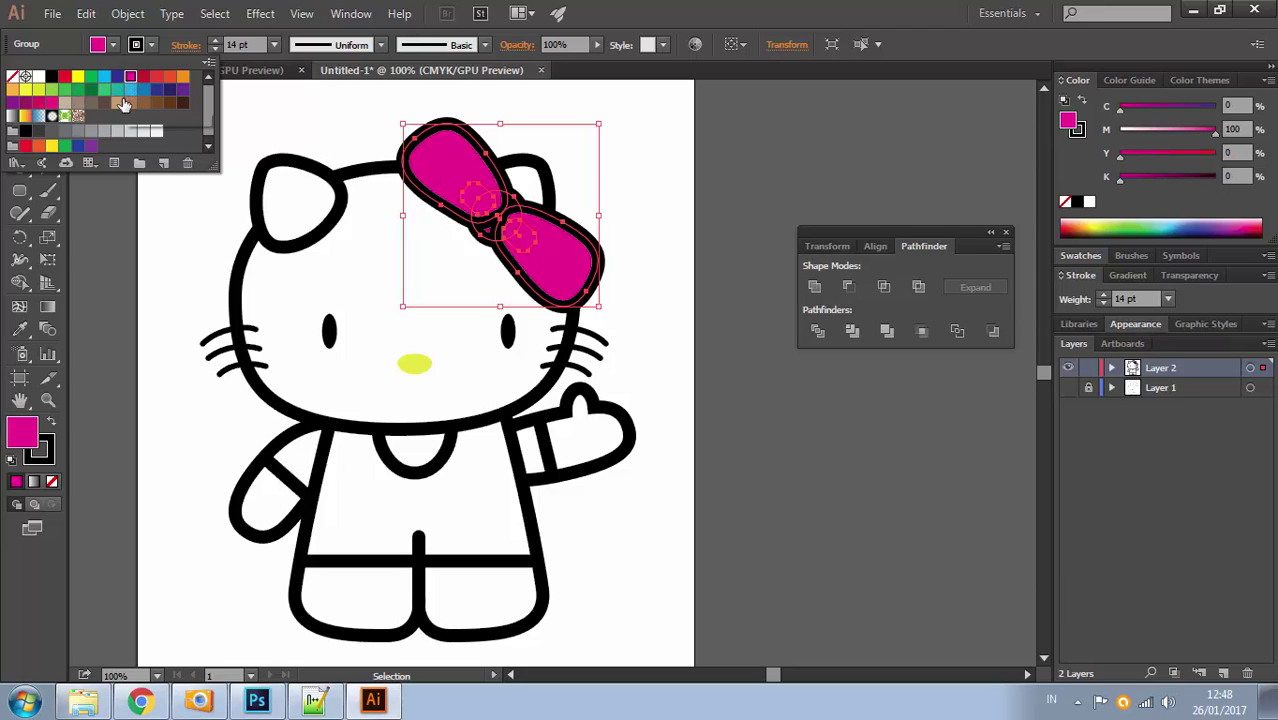
{"action": "left_click", "coordinate": [640, 172]}
{"action": "left_click", "coordinate": [627, 283]}
Isolate the bow group and send its two large loops to the back within it
{"action": "left_click", "coordinate": [597, 258]}
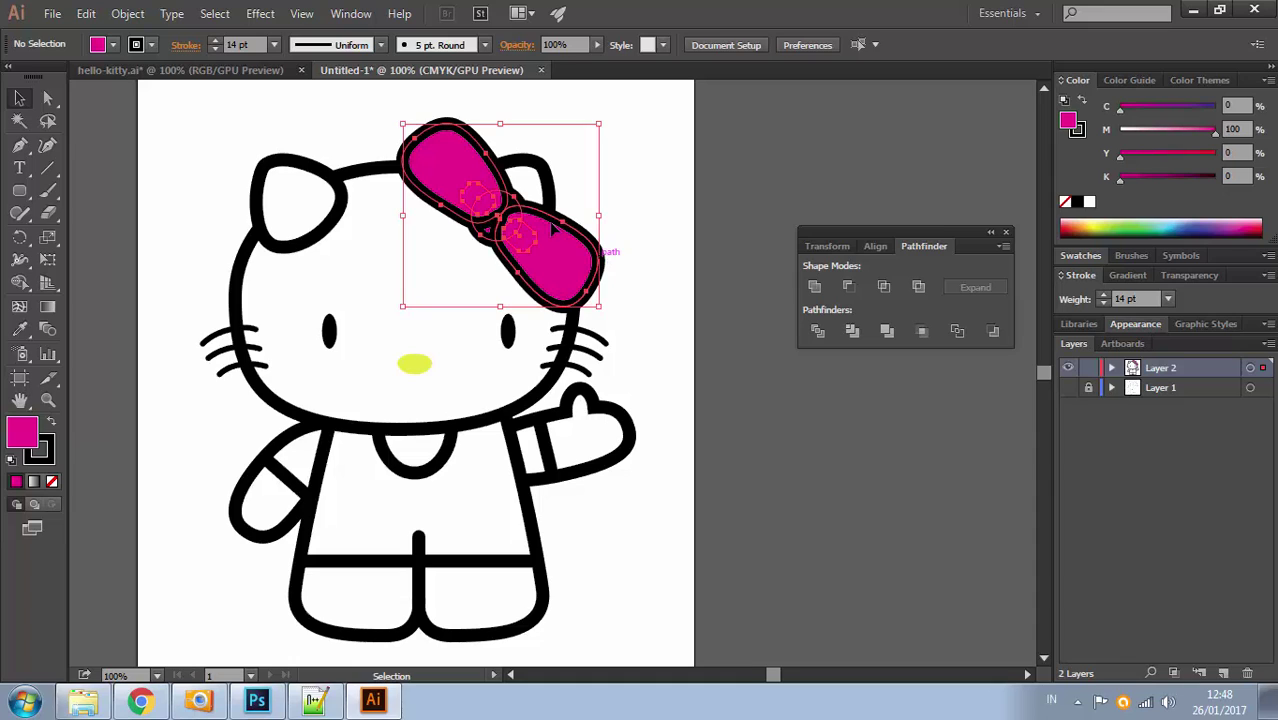
{"action": "double_click", "coordinate": [543, 221]}
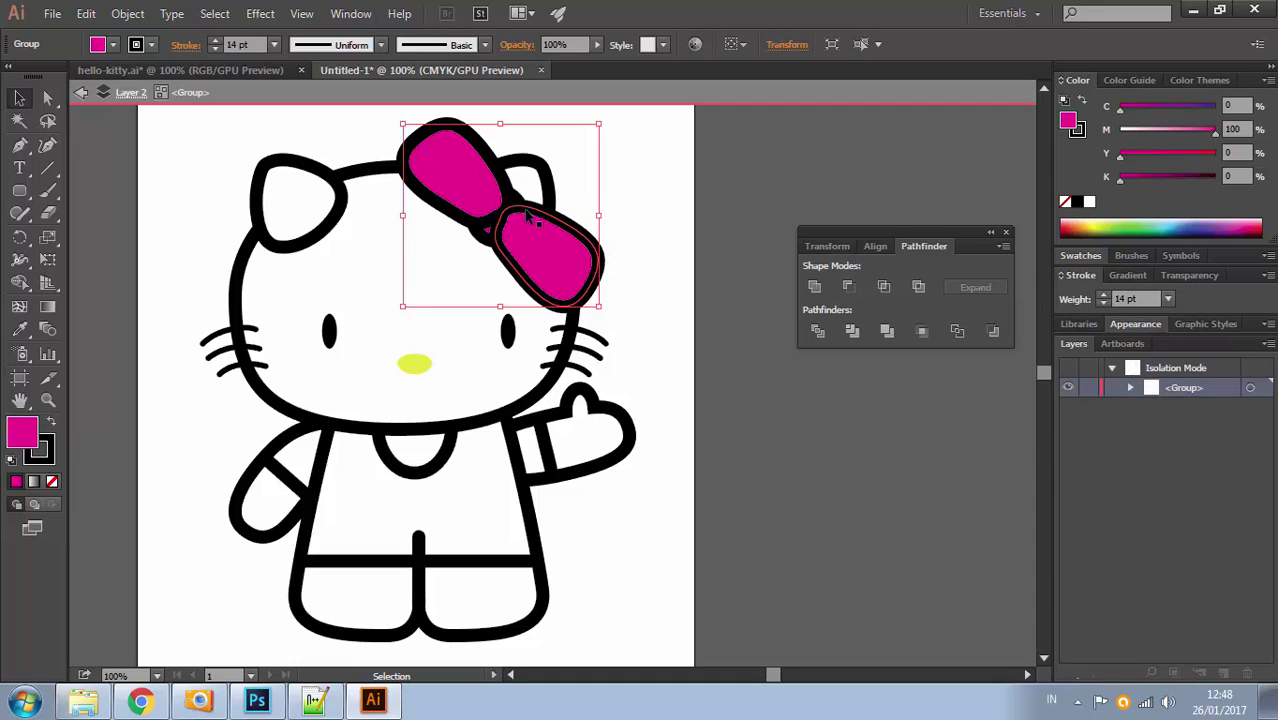
{"action": "left_click", "coordinate": [526, 210]}
{"action": "left_click", "coordinate": [484, 153], "text": "shift"}
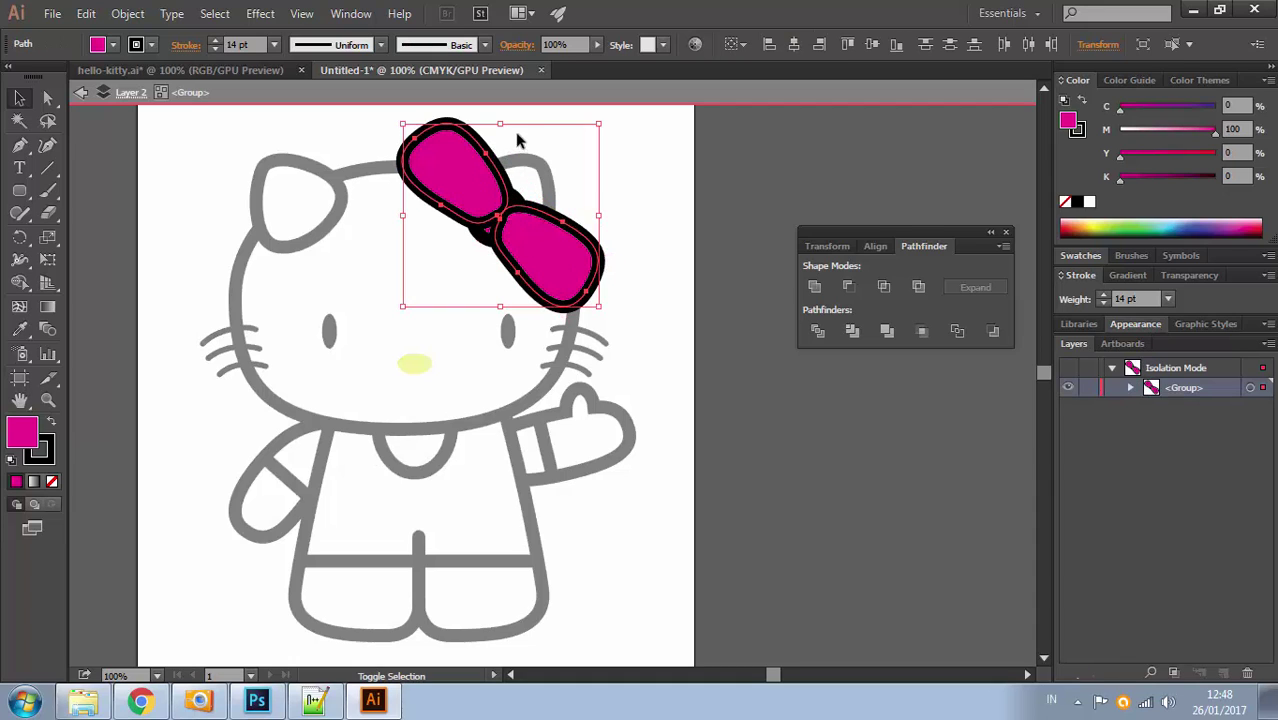
{"action": "right_click", "coordinate": [474, 166]}
{"action": "mouse_move", "coordinate": [588, 430]}
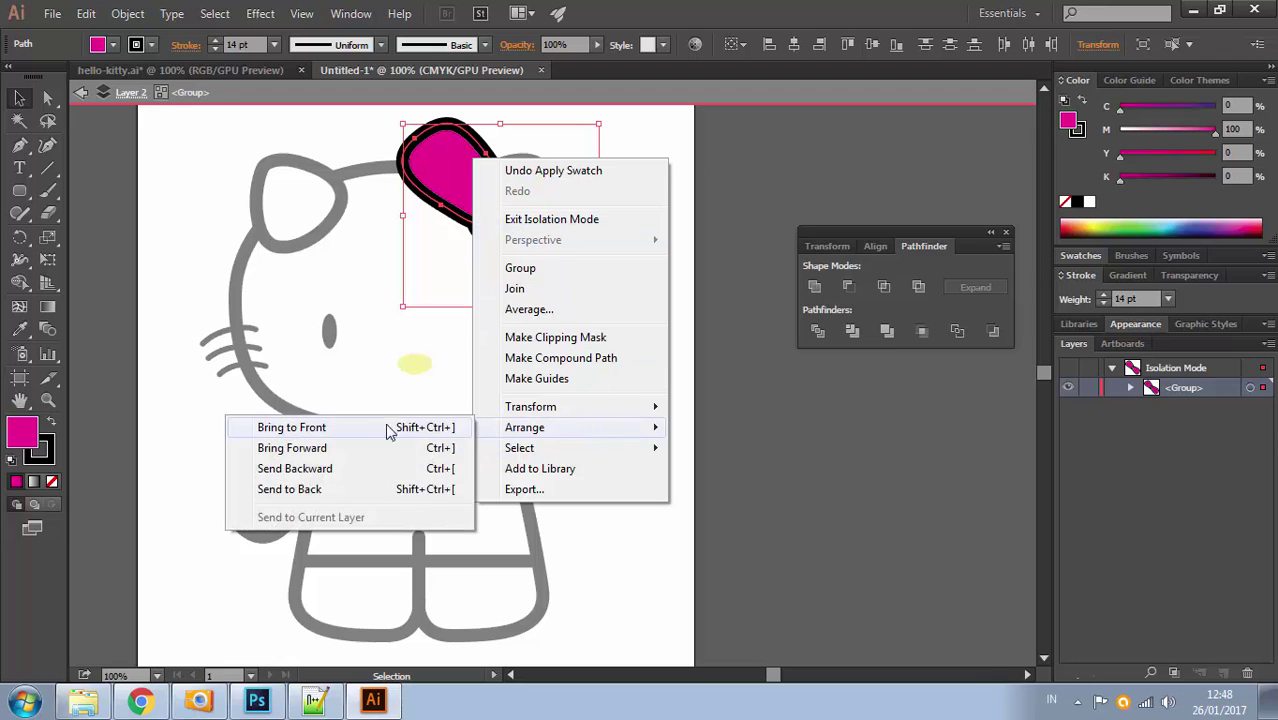
{"action": "left_click", "coordinate": [330, 489]}
{"action": "left_click", "coordinate": [644, 229]}
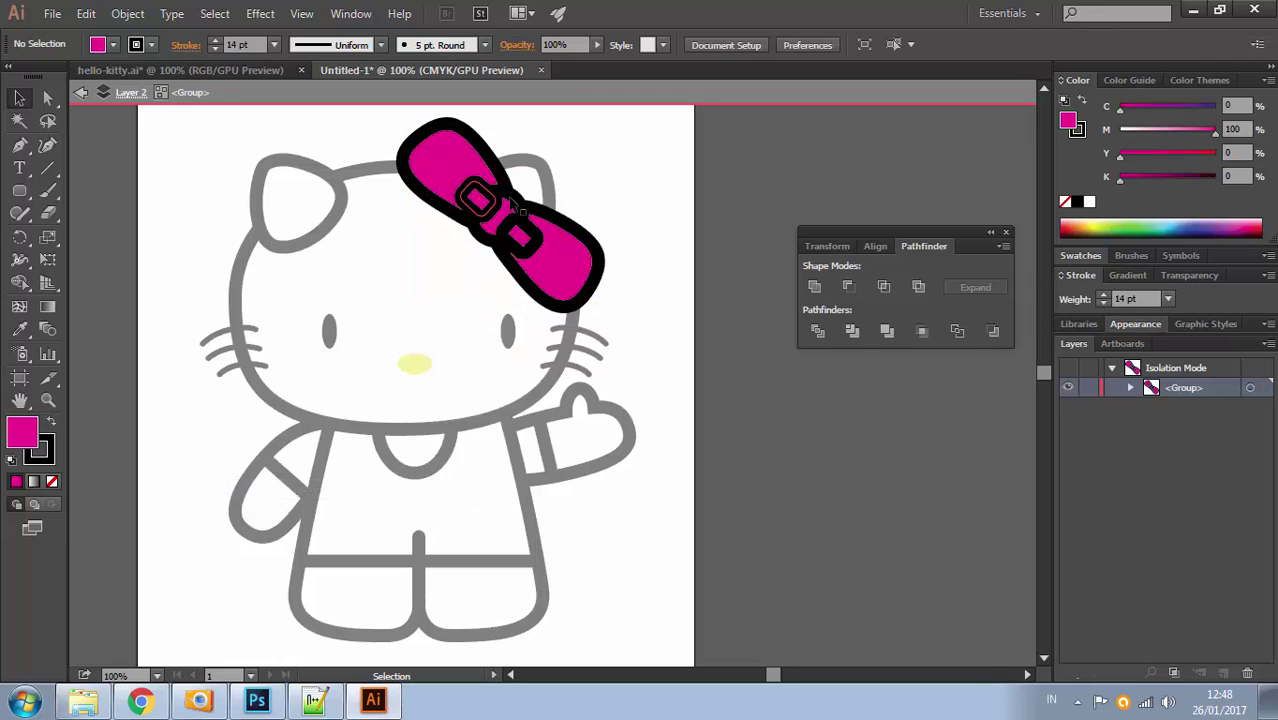
Bring the round knot at the bow's centre to the front of the bow group
{"action": "left_click", "coordinate": [513, 207]}
{"action": "right_click", "coordinate": [513, 207]}
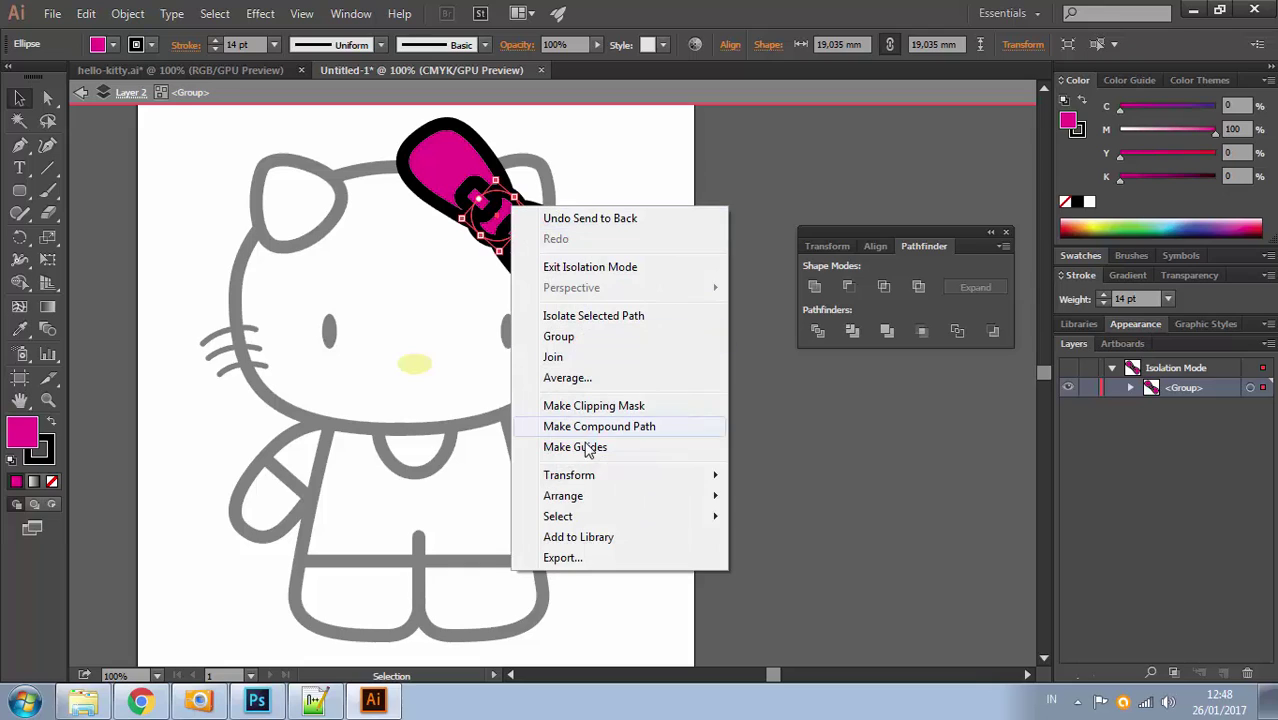
{"action": "mouse_move", "coordinate": [583, 496]}
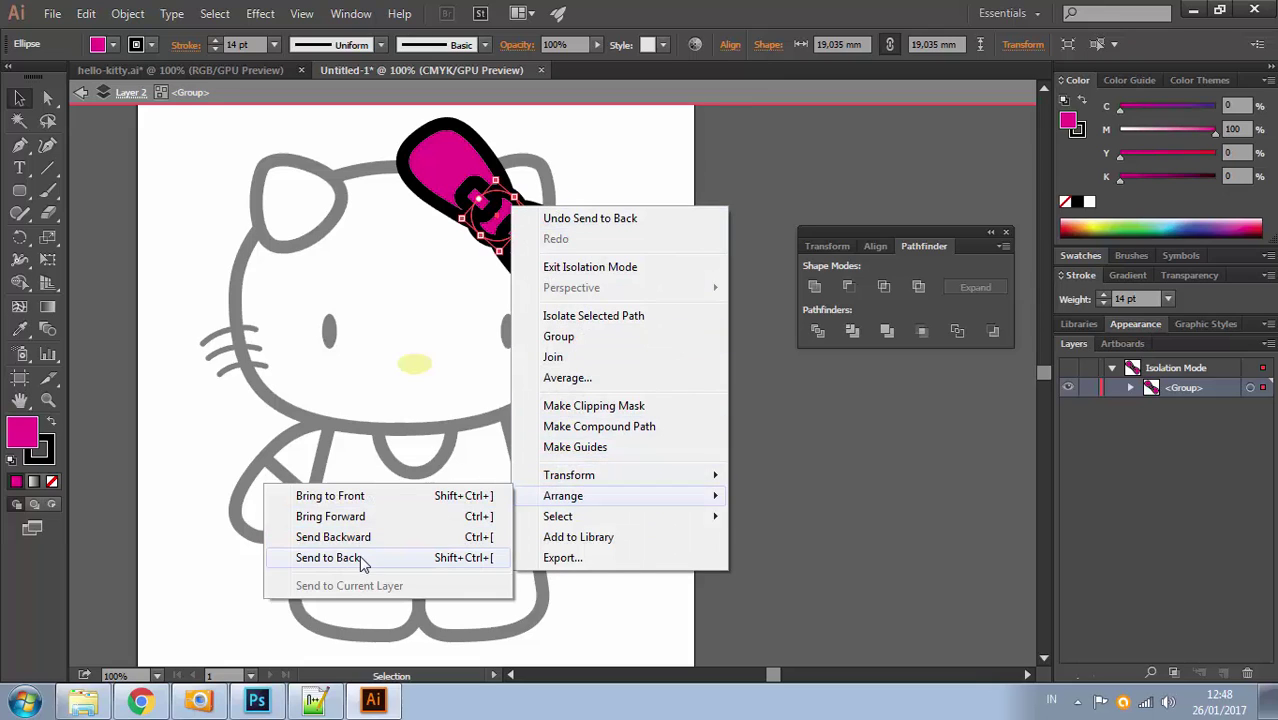
{"action": "left_click", "coordinate": [382, 495]}
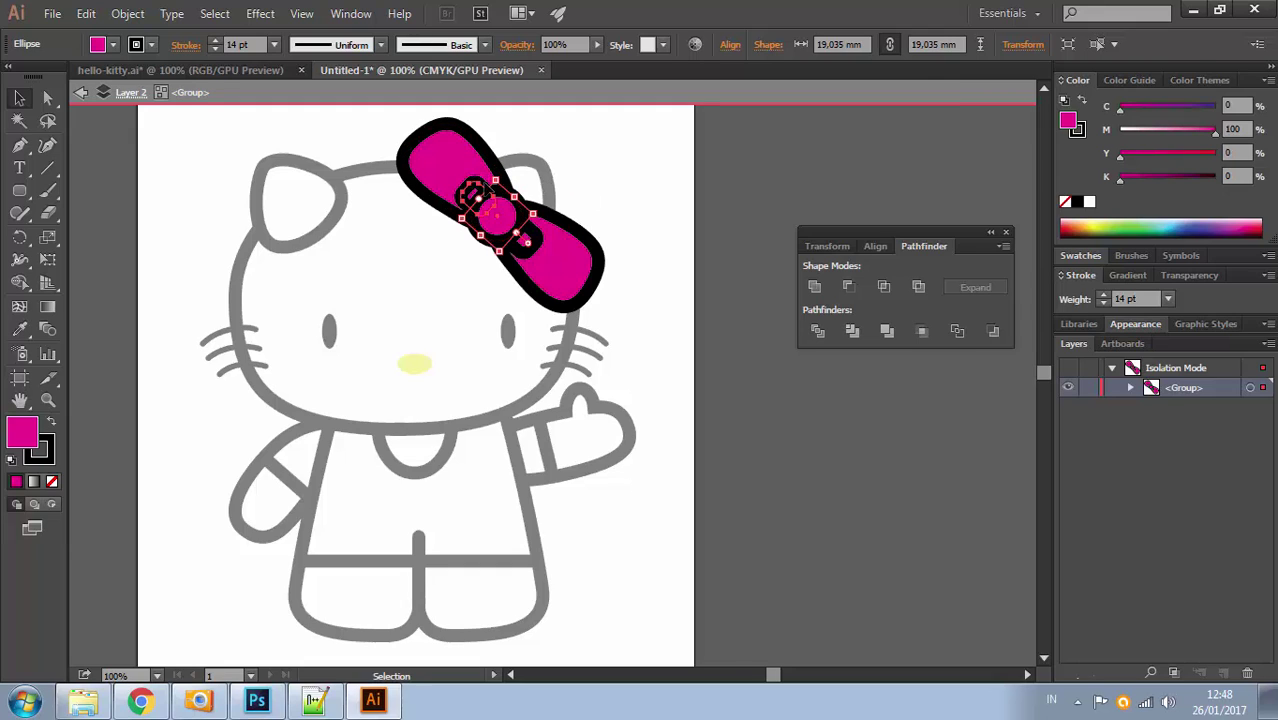
Set the stroke of the bow's round knot and the two small loop details beside it to 10 pt
{"action": "left_click", "coordinate": [475, 192]}
{"action": "left_click", "coordinate": [522, 238], "text": "shift"}
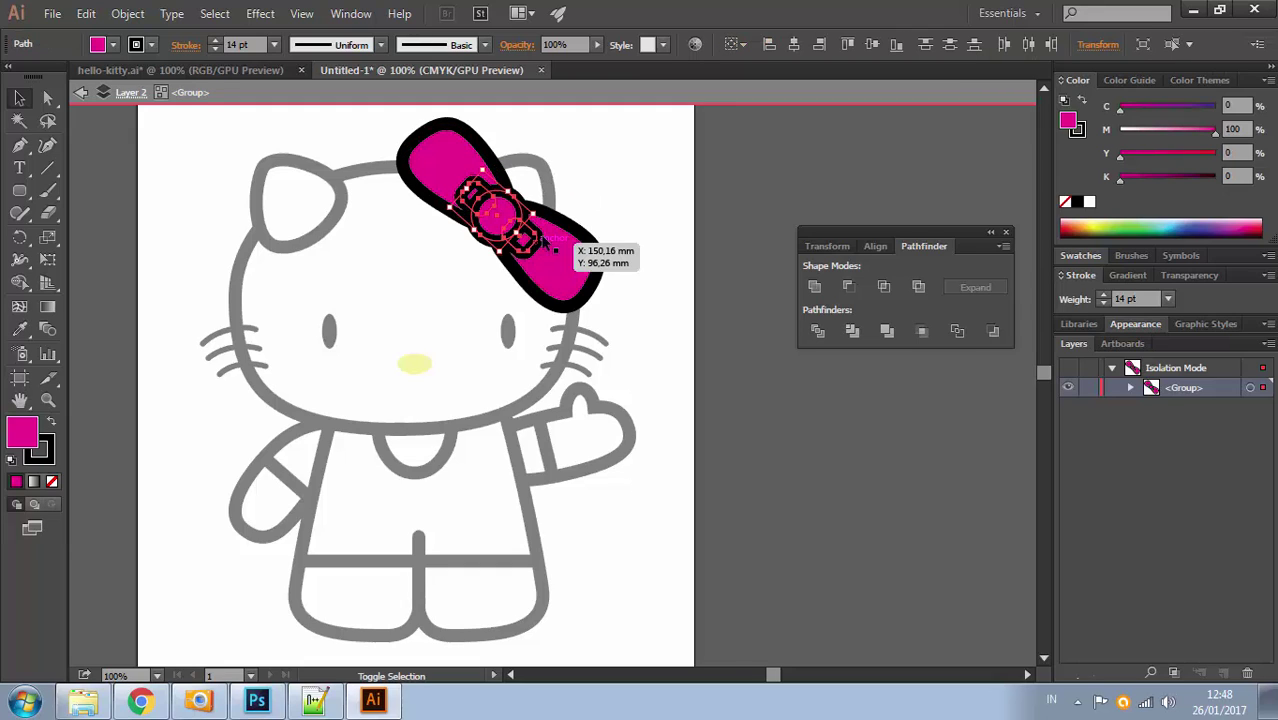
{"action": "left_click", "coordinate": [274, 45]}
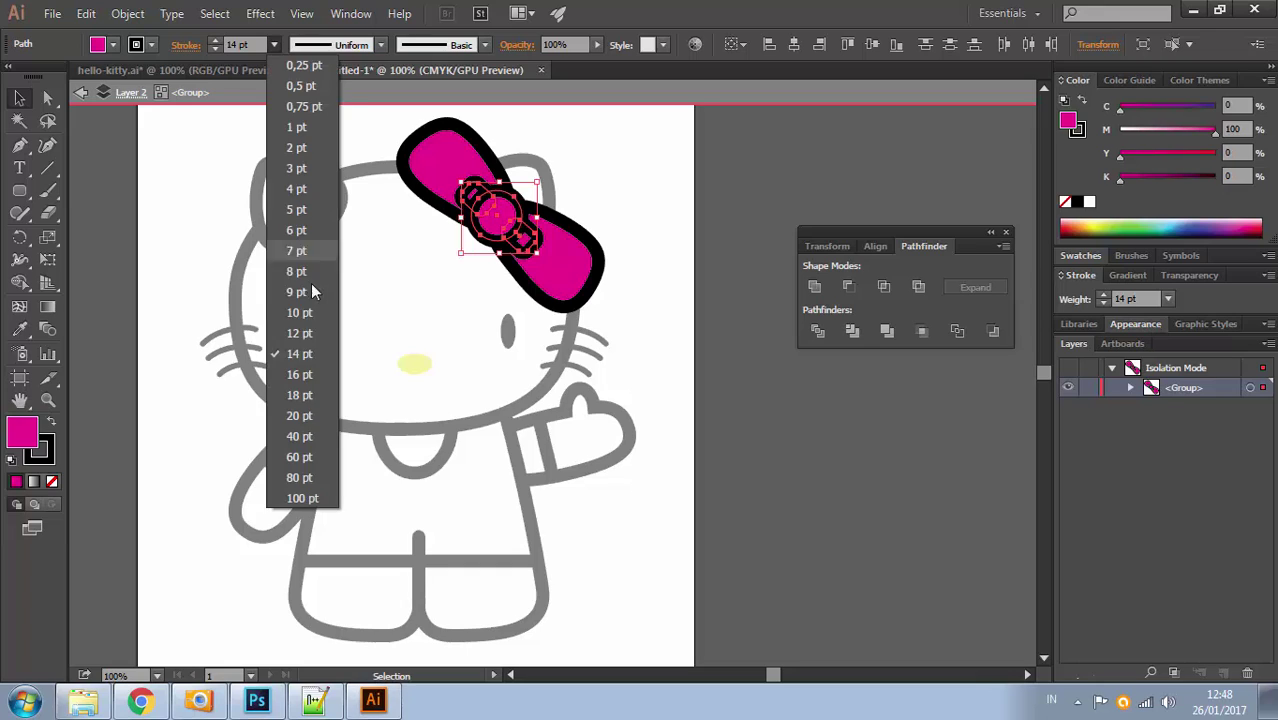
{"action": "left_click", "coordinate": [297, 271]}
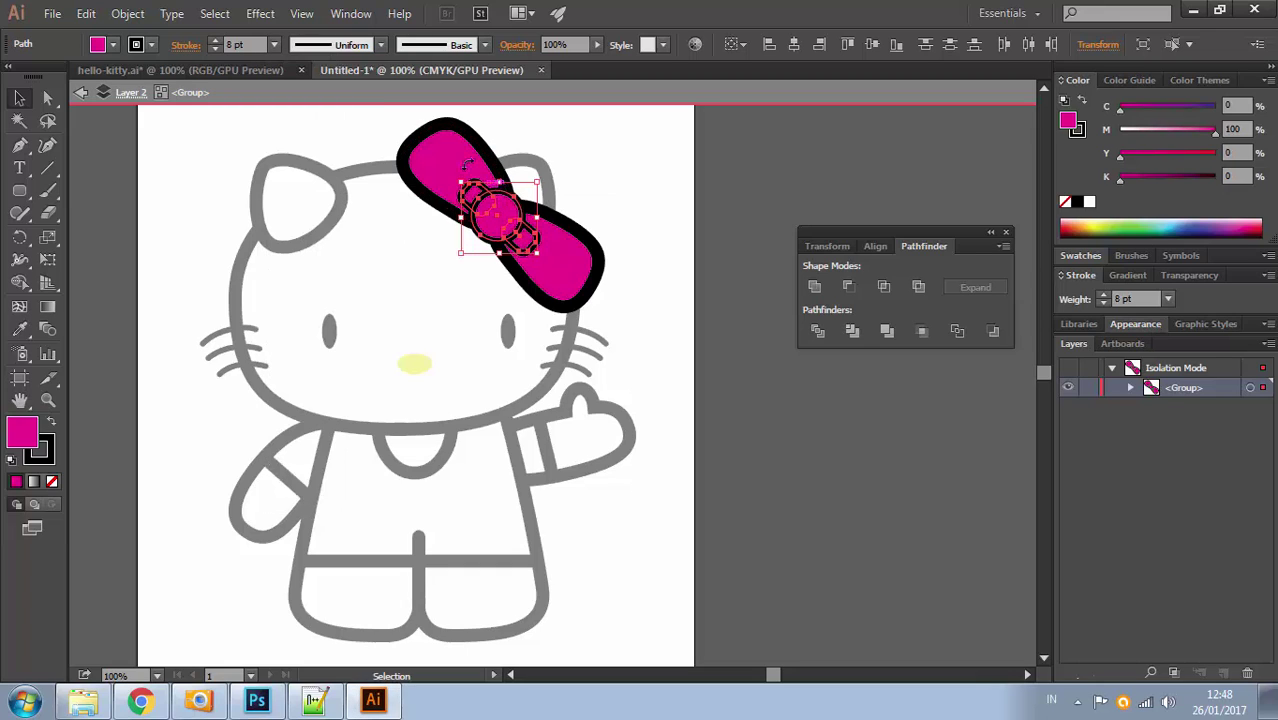
{"action": "left_click", "coordinate": [274, 45]}
{"action": "left_click", "coordinate": [299, 354]}
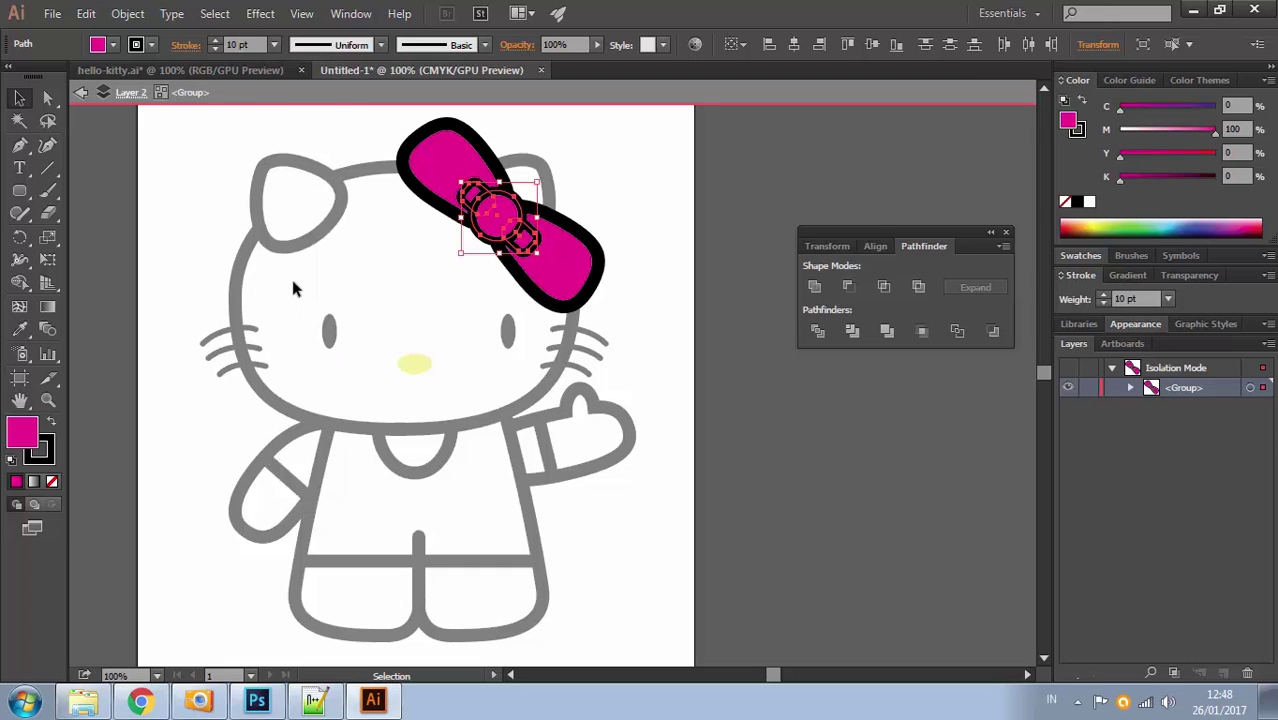
Set the stroke of the bow's two large loops to 10 pt and leave the group's isolation mode
{"action": "left_click", "coordinate": [455, 135]}
{"action": "left_click", "coordinate": [585, 236], "text": "shift"}
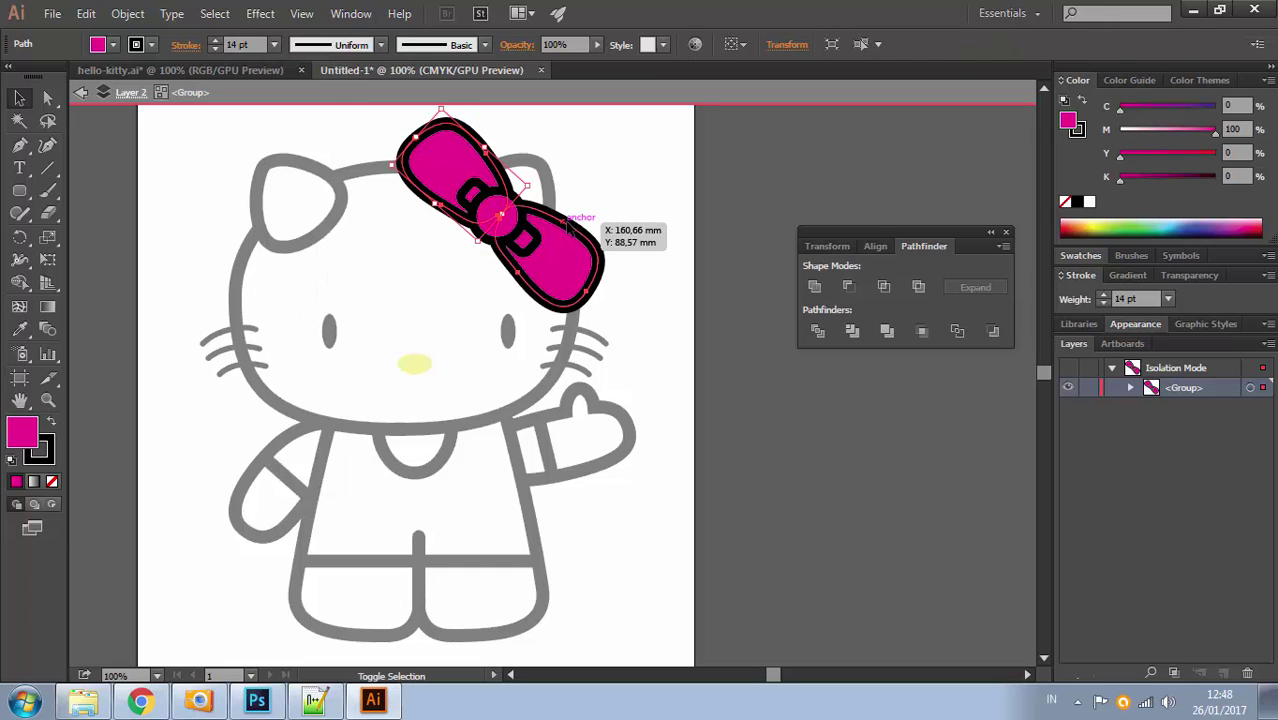
{"action": "left_click", "coordinate": [215, 50]}
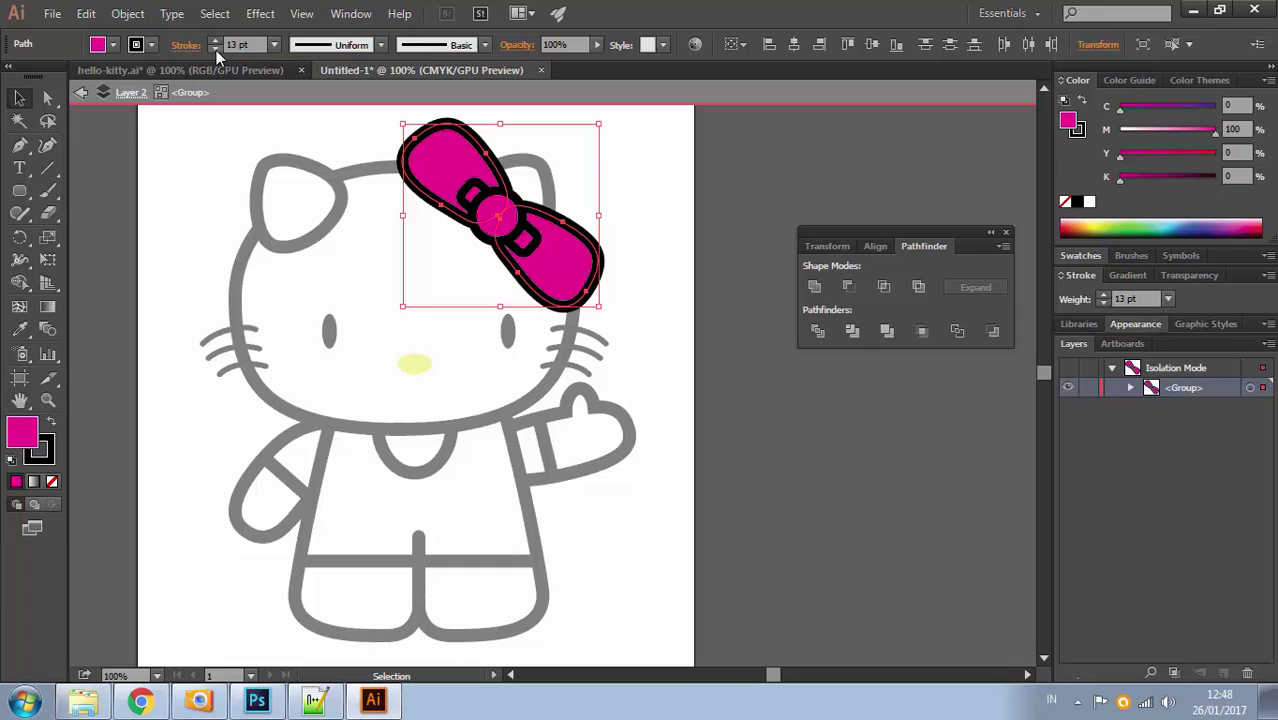
{"action": "left_click", "coordinate": [216, 50]}
{"action": "left_click", "coordinate": [216, 50]}
{"action": "left_click", "coordinate": [216, 50]}
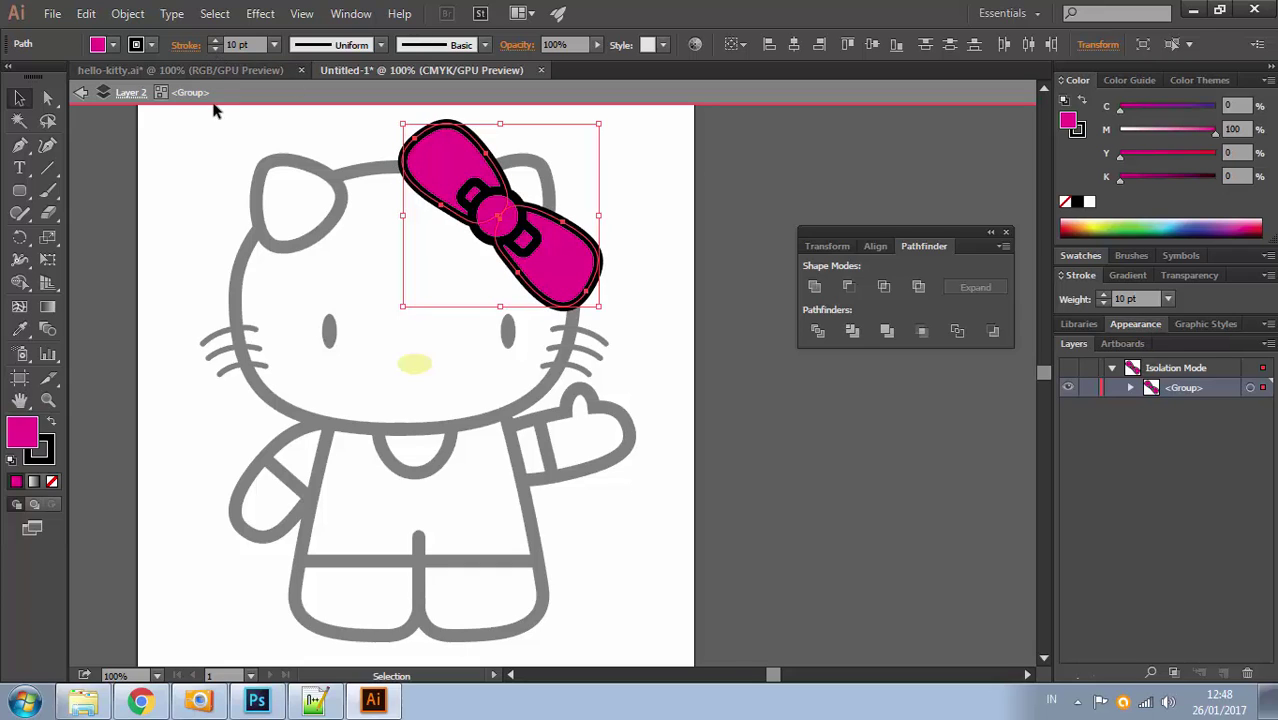
{"action": "left_click", "coordinate": [201, 130]}
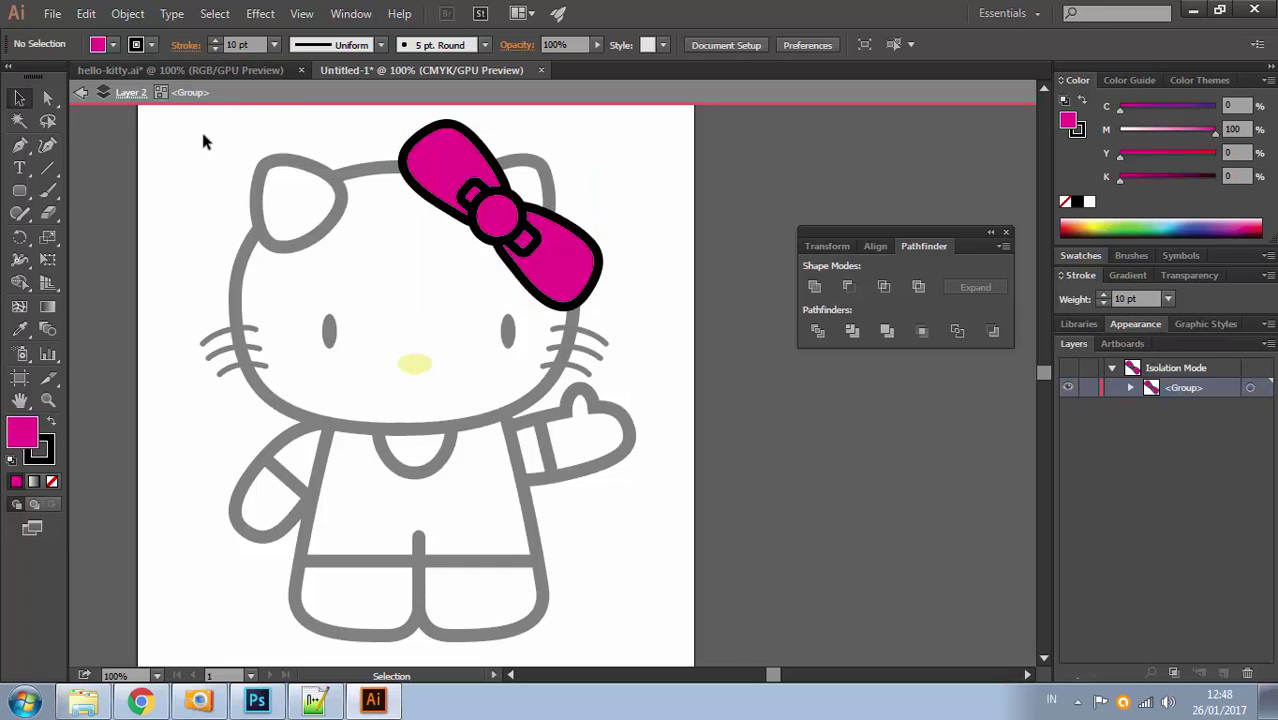
{"action": "double_click", "coordinate": [641, 253]}
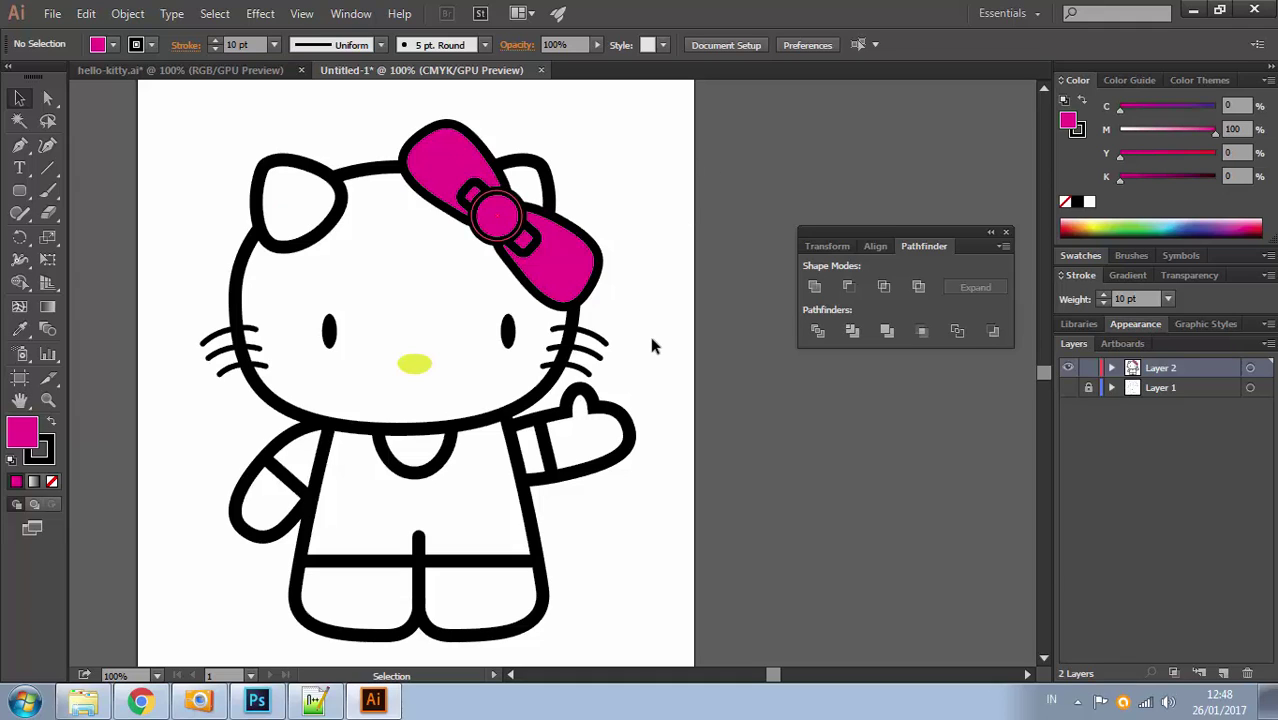
Check the finished hello-kitty.ai reference and unite the head outline with both ears into one shape
{"action": "left_click", "coordinate": [180, 70]}
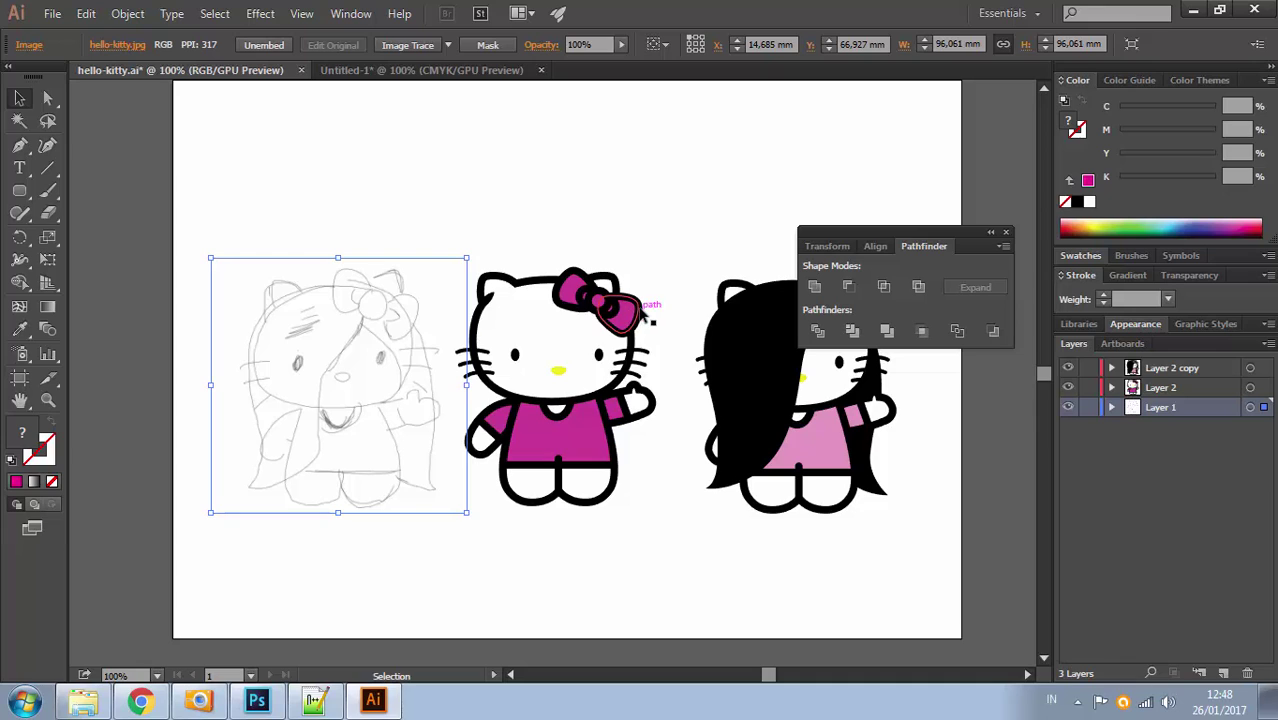
{"action": "left_click", "coordinate": [378, 72]}
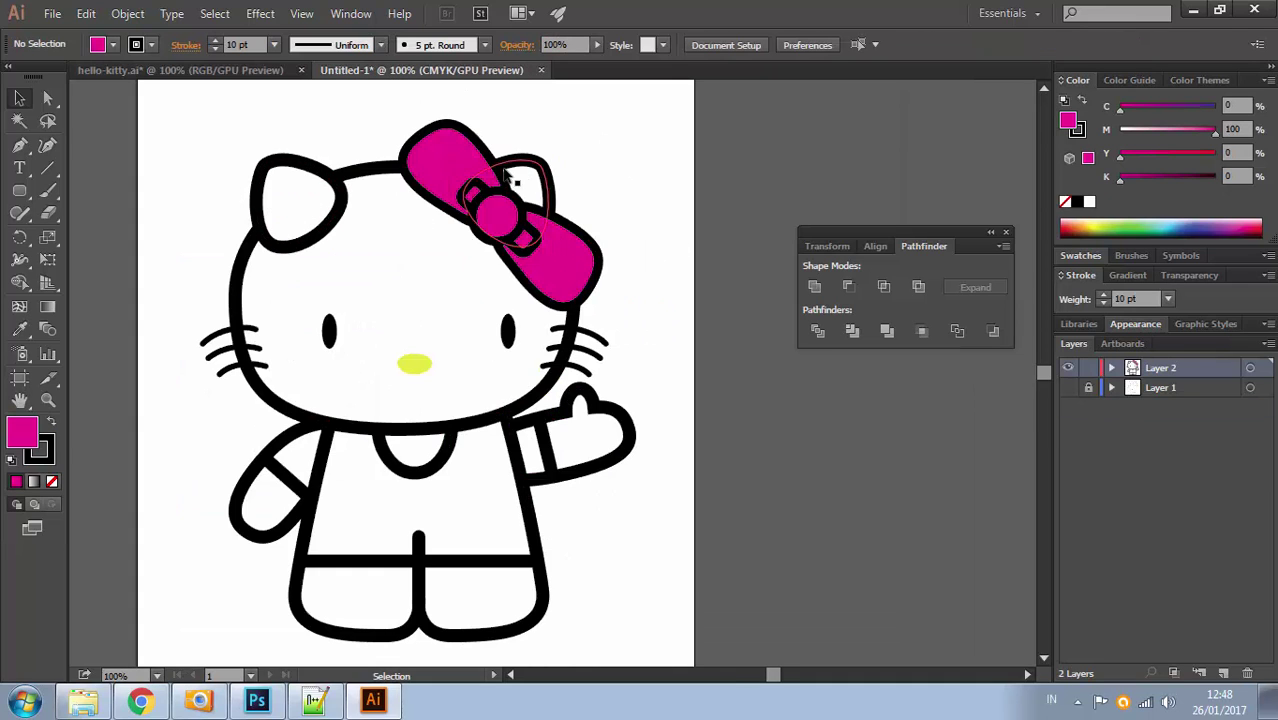
{"action": "left_click_drag", "start_coordinate": [231, 126], "coordinate": [315, 228]}
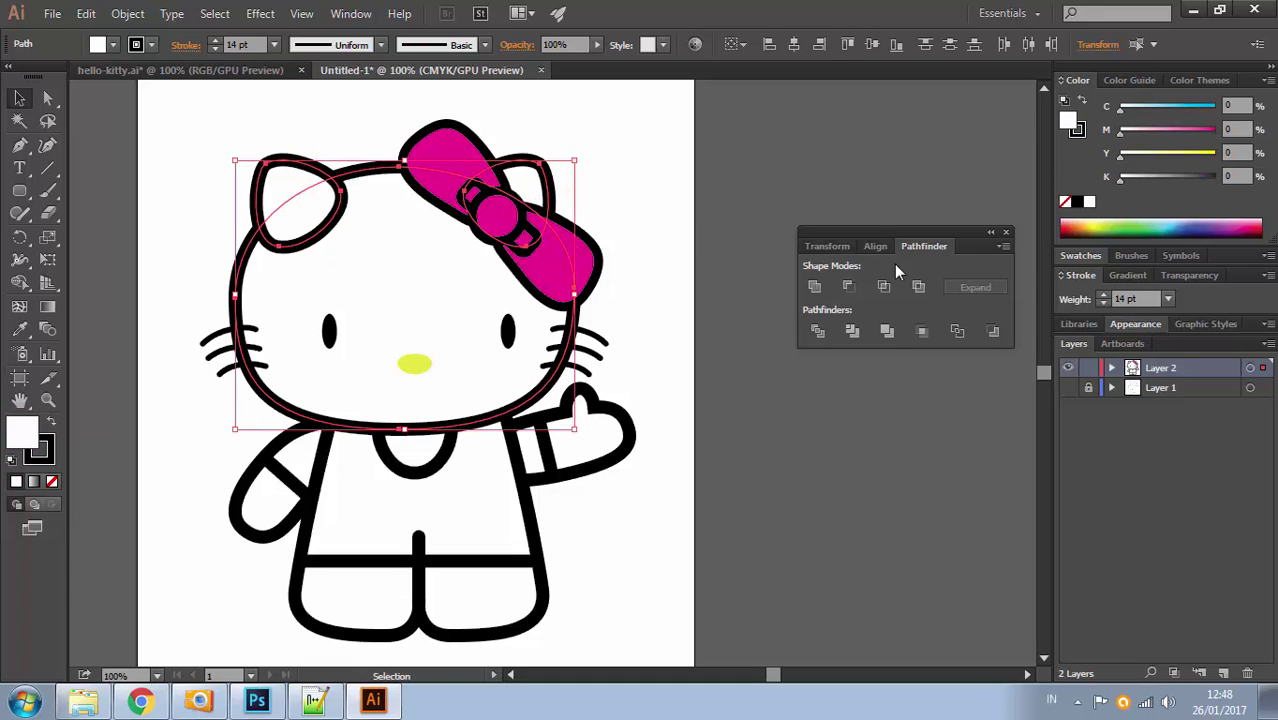
{"action": "left_click", "coordinate": [822, 287]}
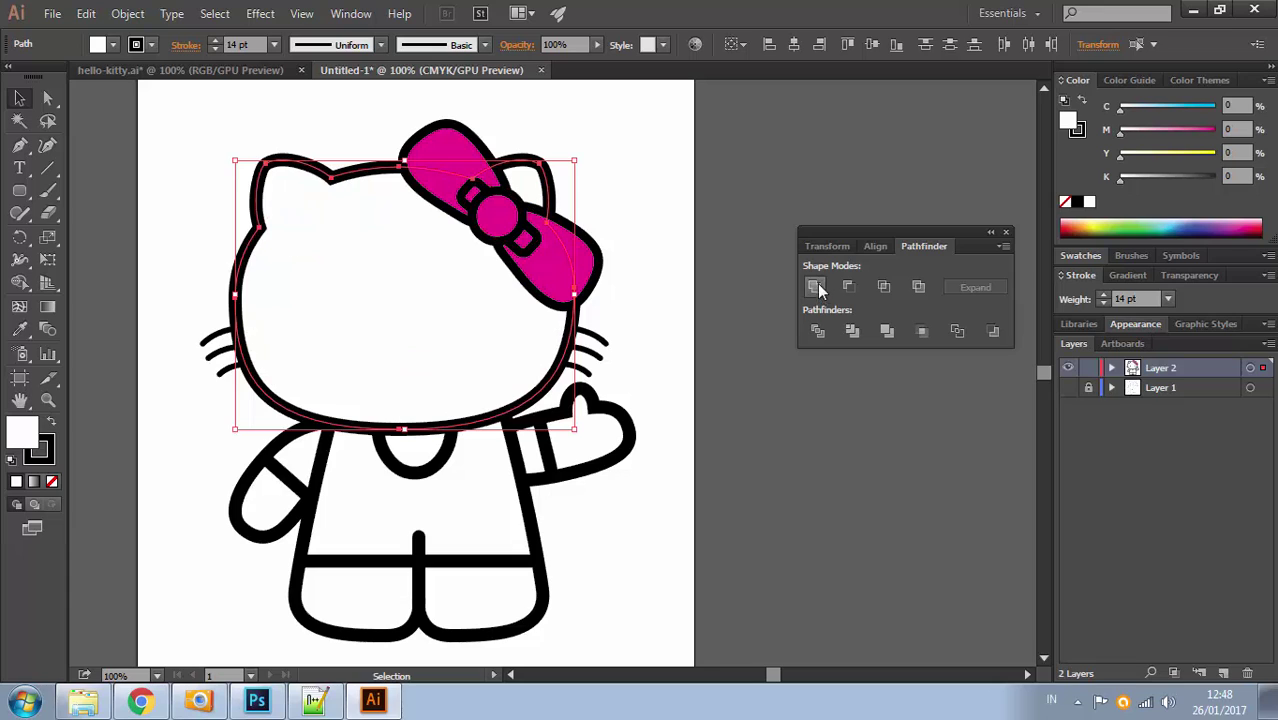
{"action": "left_click", "coordinate": [660, 205]}
Send the merged head-and-ears shape to the back
{"action": "left_click", "coordinate": [372, 190]}
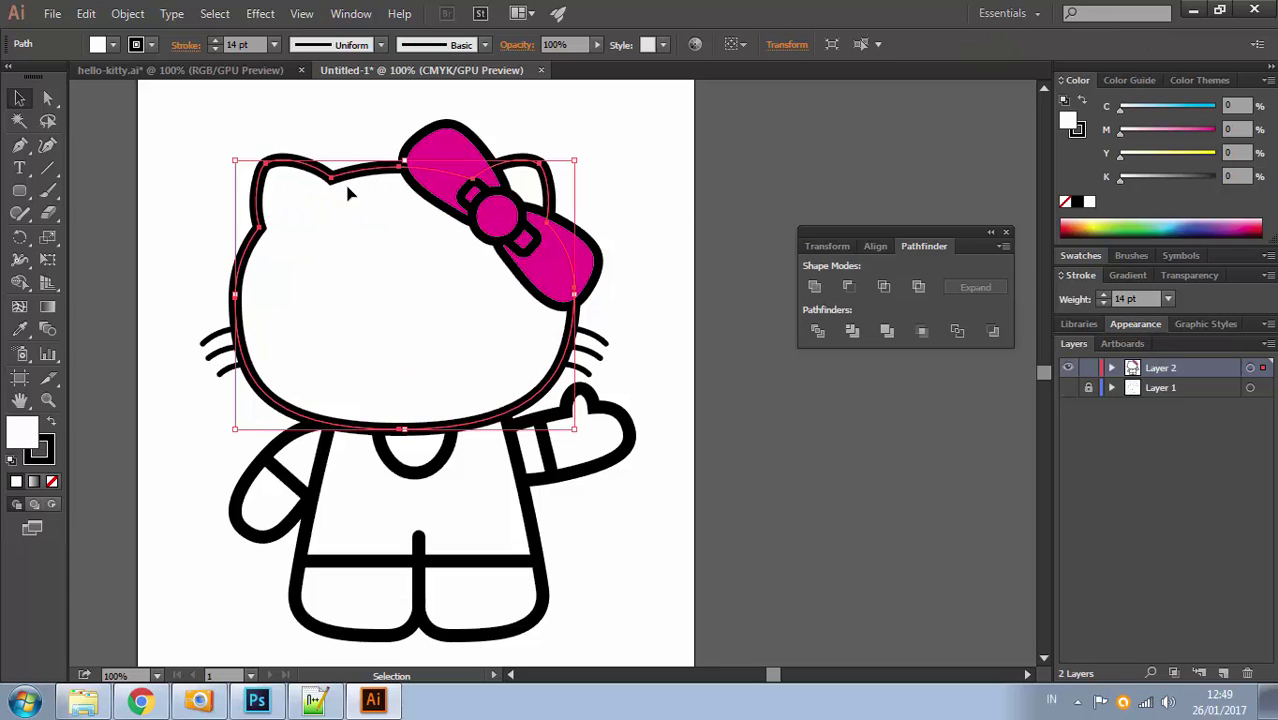
{"action": "right_click", "coordinate": [349, 193]}
{"action": "mouse_move", "coordinate": [460, 457]}
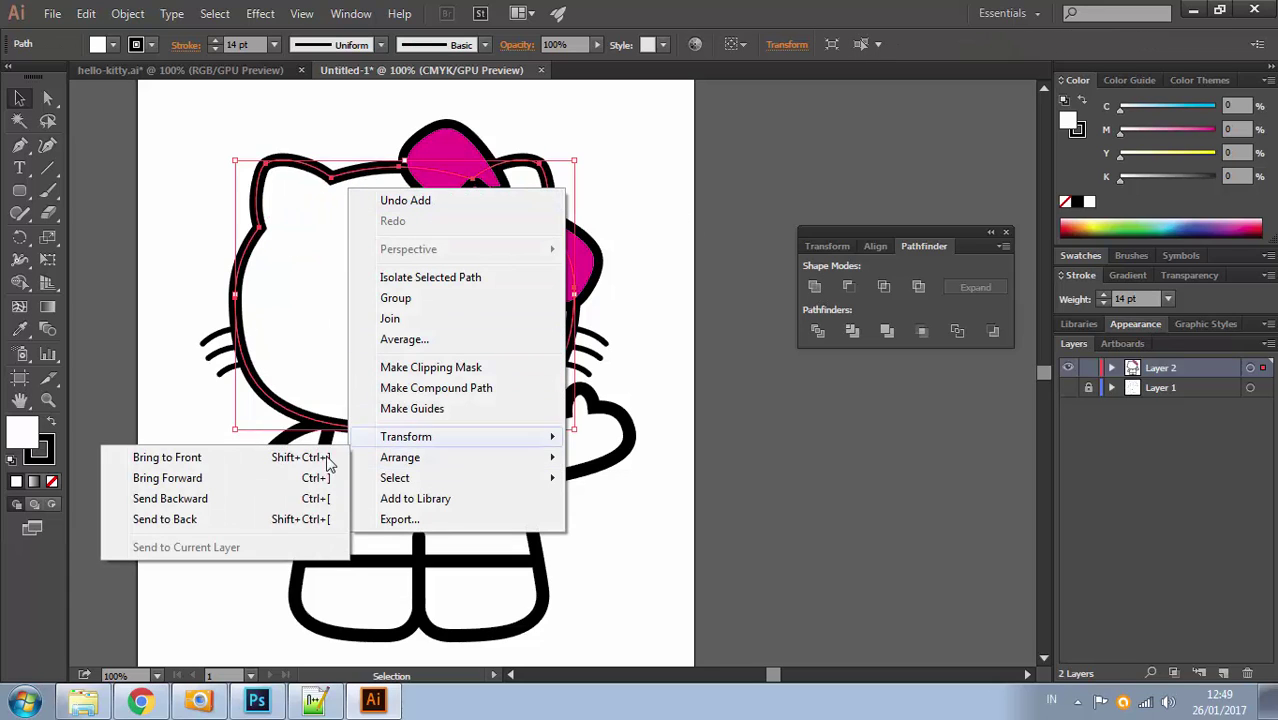
{"action": "left_click", "coordinate": [237, 520]}
{"action": "left_click", "coordinate": [631, 185]}
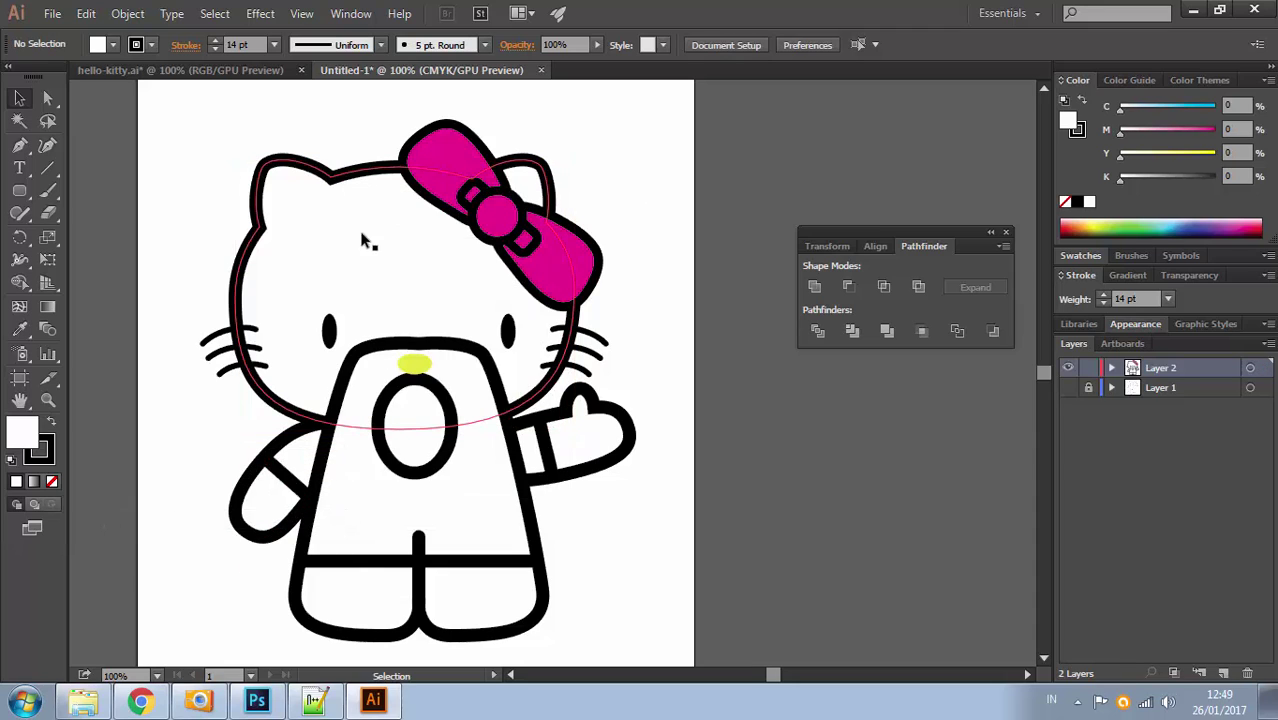
Send the body outline and the oval neckline to the back, behind the merged head
{"action": "left_click", "coordinate": [513, 425]}
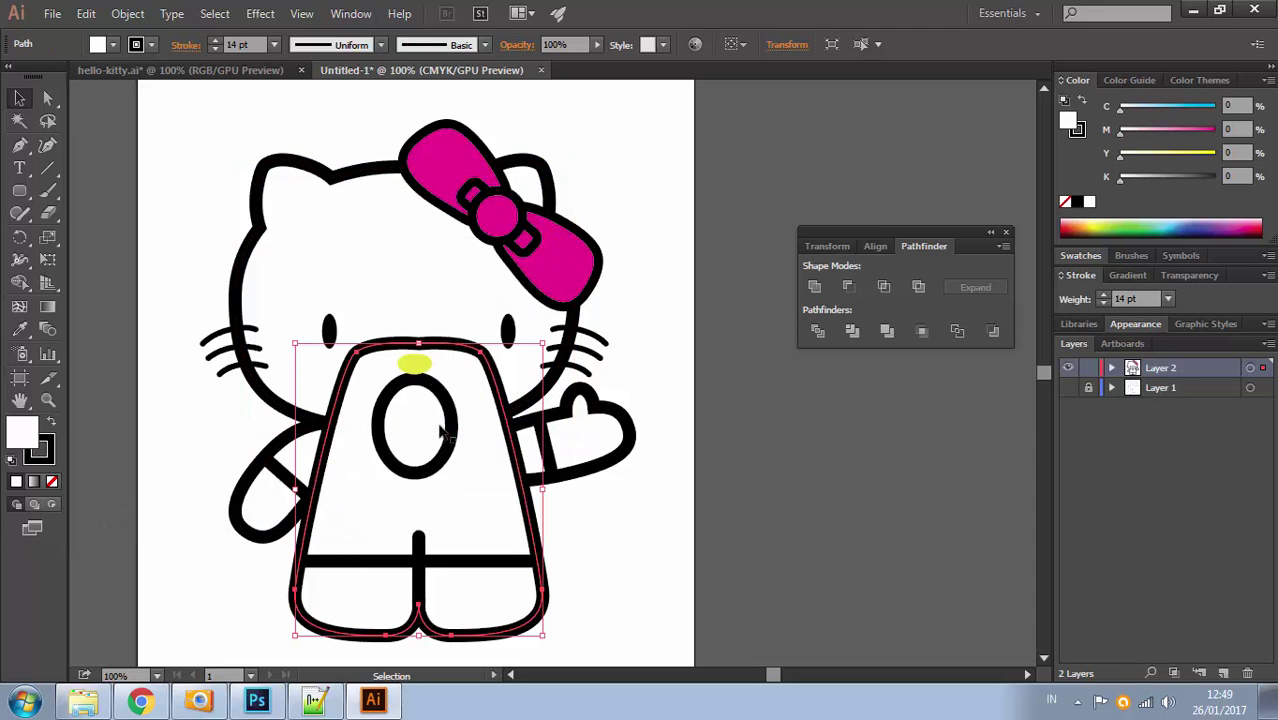
{"action": "left_click", "coordinate": [452, 432], "text": "shift"}
{"action": "right_click", "coordinate": [494, 390]}
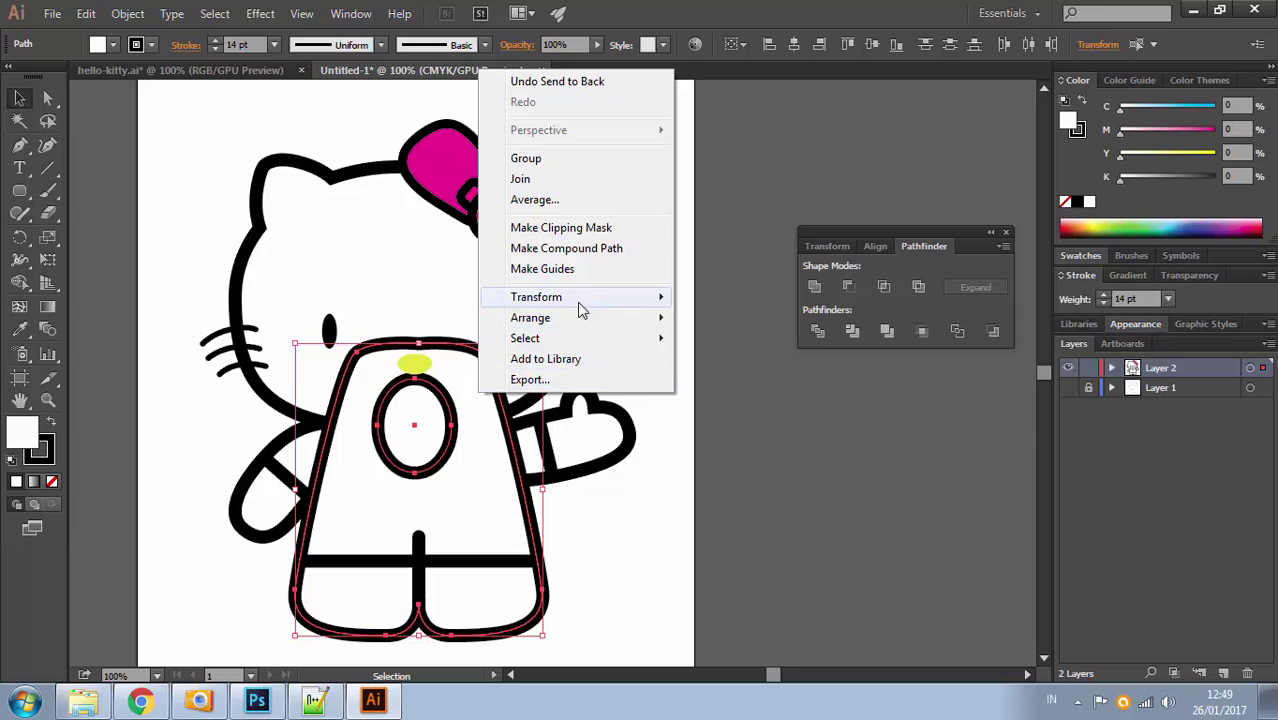
{"action": "mouse_move", "coordinate": [541, 318]}
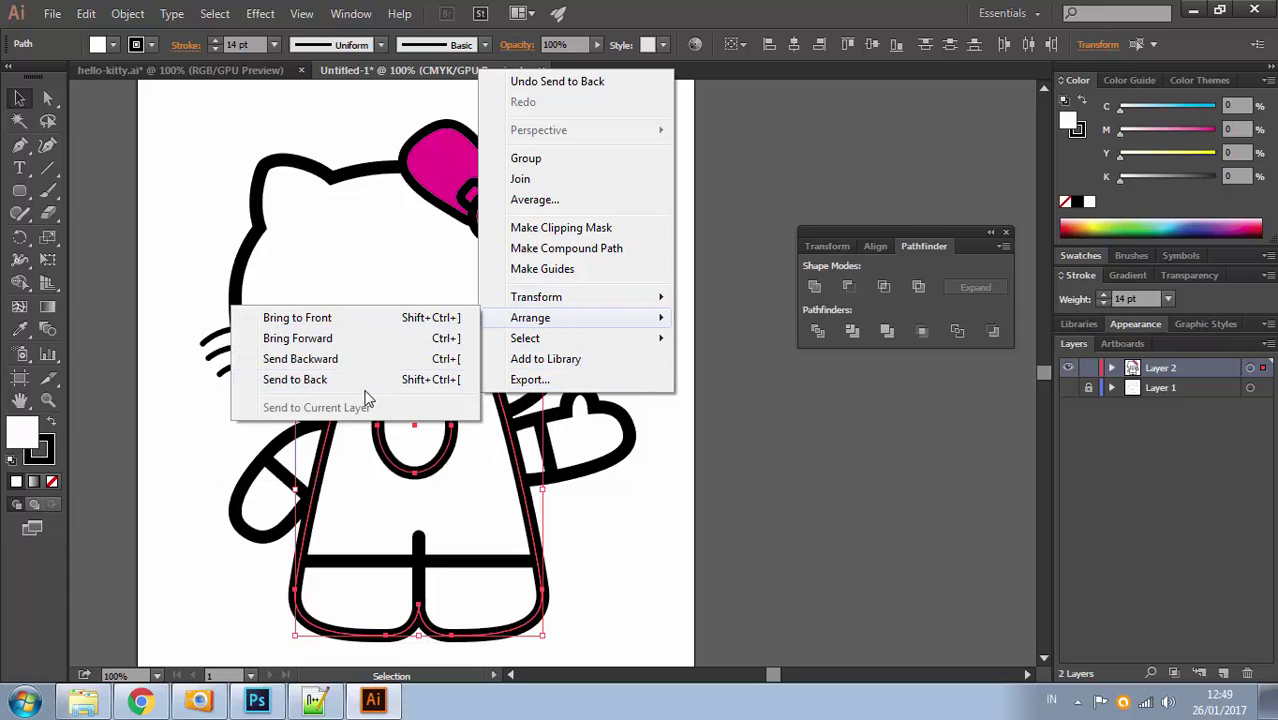
{"action": "left_click", "coordinate": [366, 396]}
{"action": "left_click", "coordinate": [667, 254]}
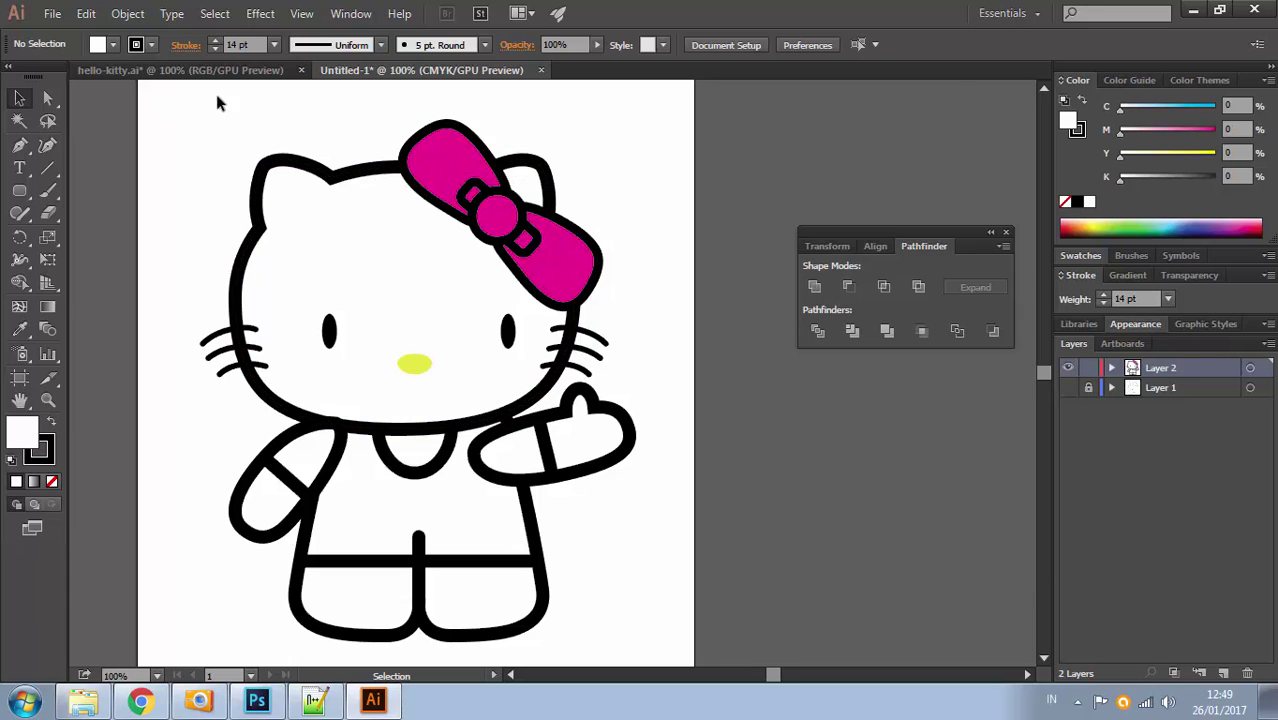
Check the hello-kitty.ai reference and draw a short curved Pen stroke inward from the left ear's outer base, continuing the head's contour
{"action": "left_click", "coordinate": [180, 70]}
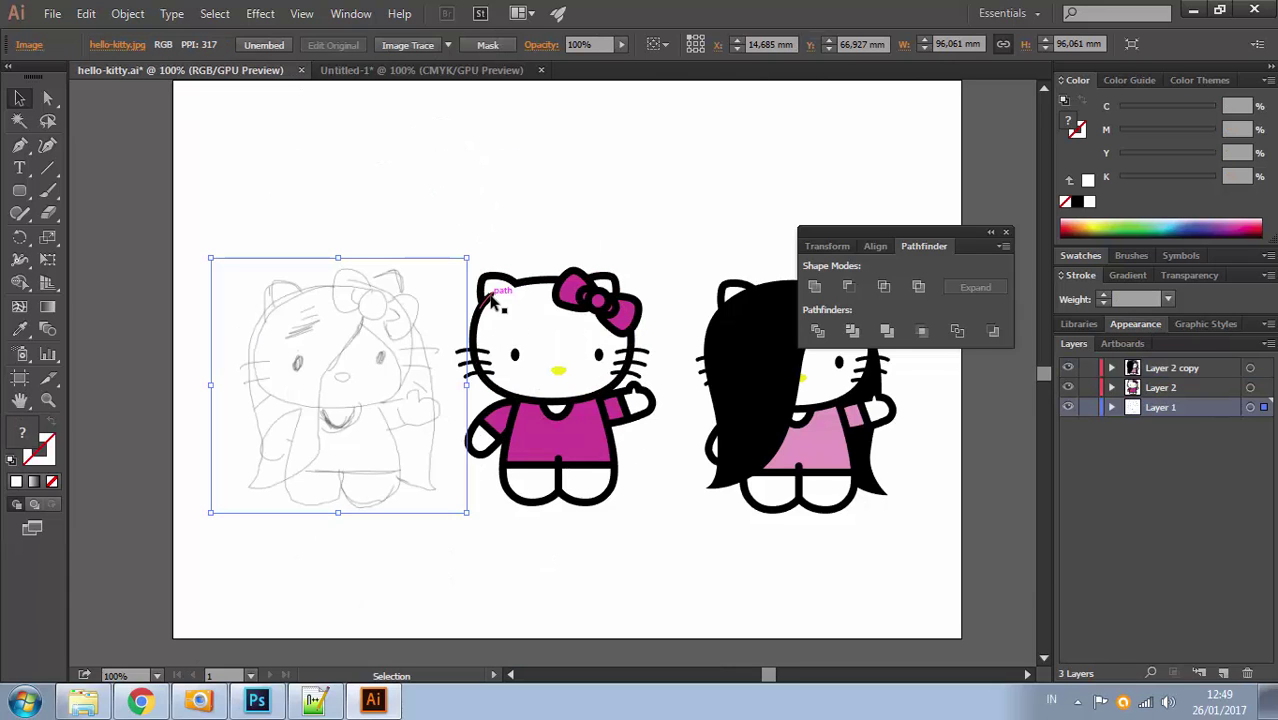
{"action": "left_click", "coordinate": [487, 72]}
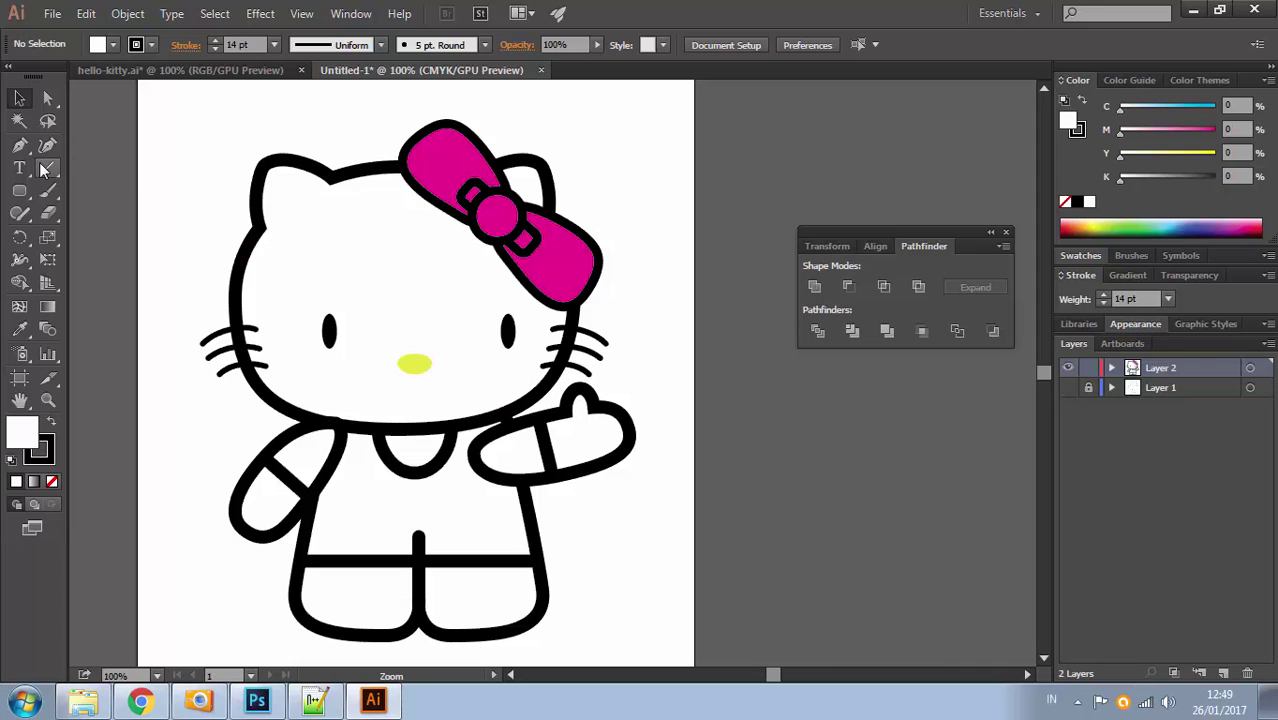
{"action": "left_click", "coordinate": [22, 147]}
{"action": "double_click", "coordinate": [298, 250], "text": "ctrl"}
{"action": "left_click_drag", "start_coordinate": [645, 367], "coordinate": [209, 180]}
{"action": "left_click", "coordinate": [430, 266]}
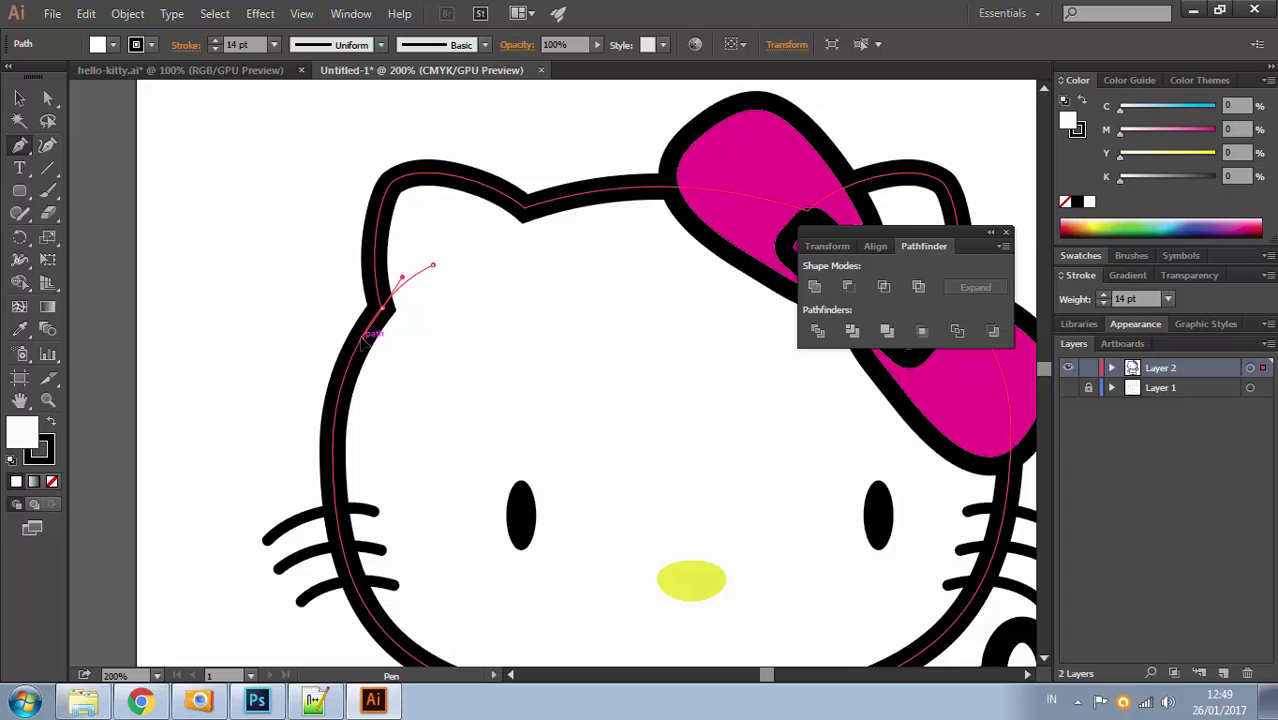
{"action": "left_click_drag", "start_coordinate": [361, 340], "coordinate": [447, 170]}
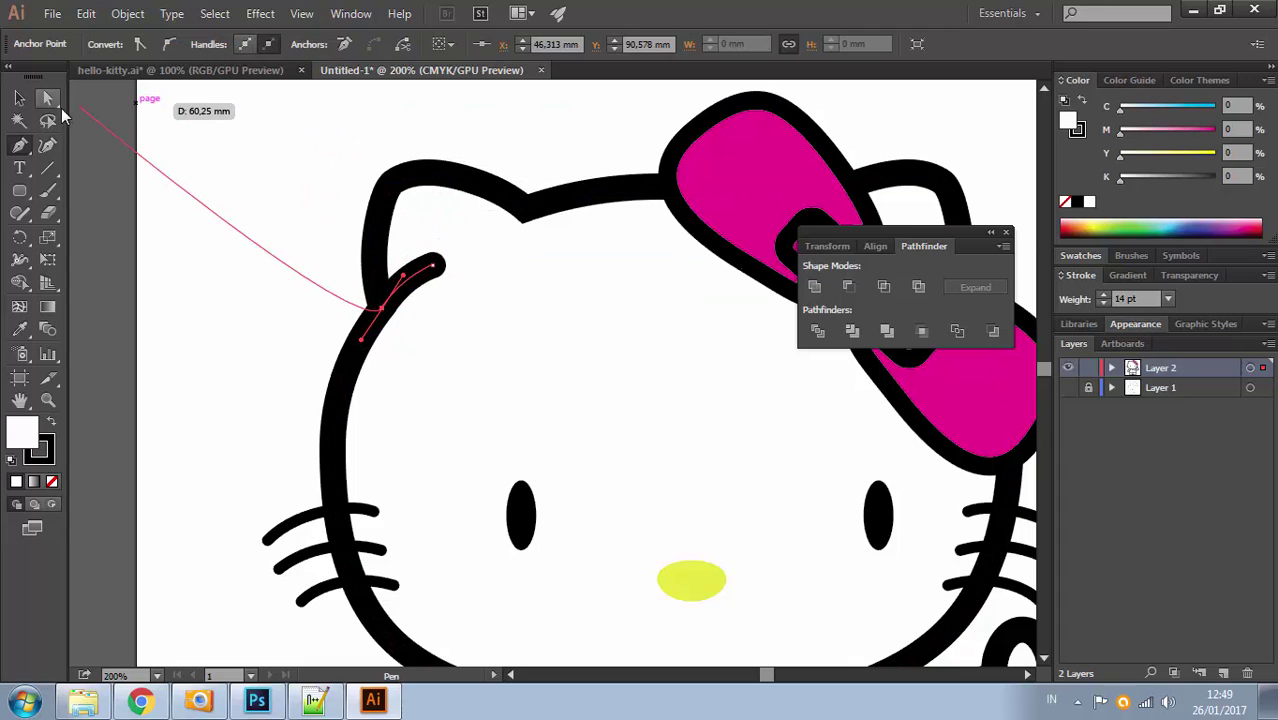
{"action": "key", "text": "Escape"}
{"action": "left_click", "coordinate": [19, 97]}
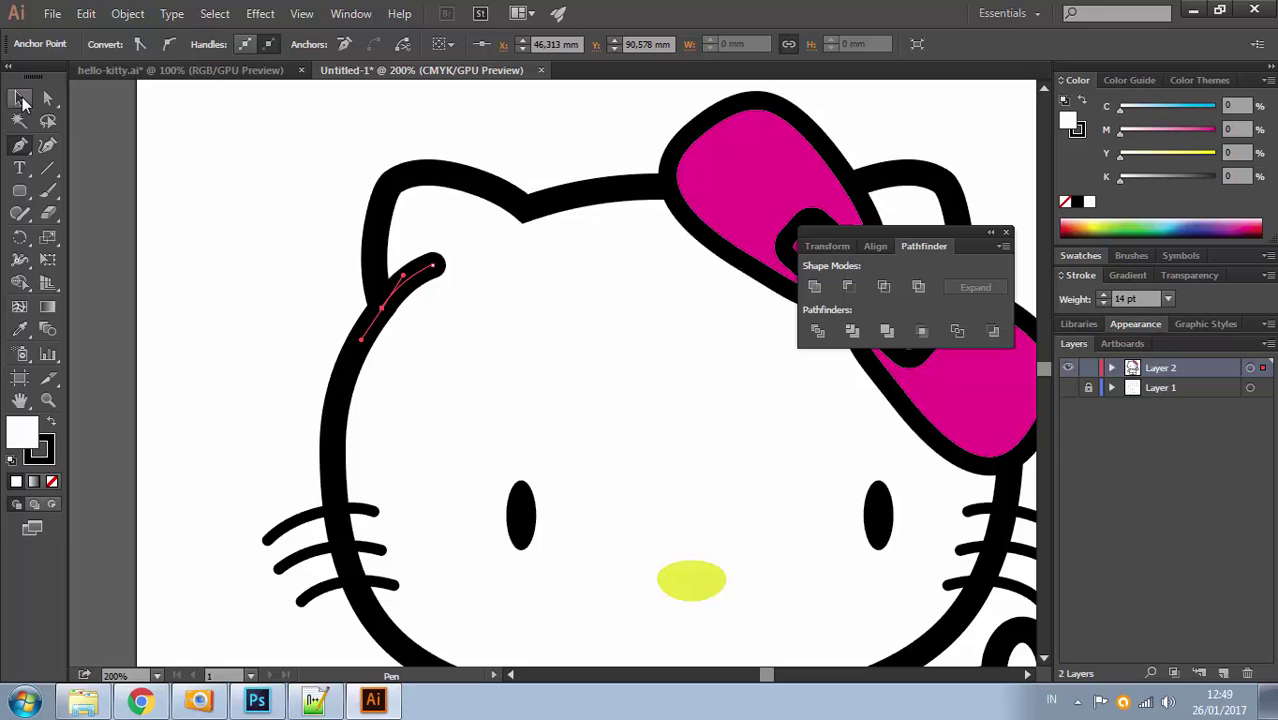
{"action": "left_click", "coordinate": [268, 222]}
Apply the triangular width profile, tapering toward one end, to the short curved stroke at the left ear's base
{"action": "left_click", "coordinate": [425, 282]}
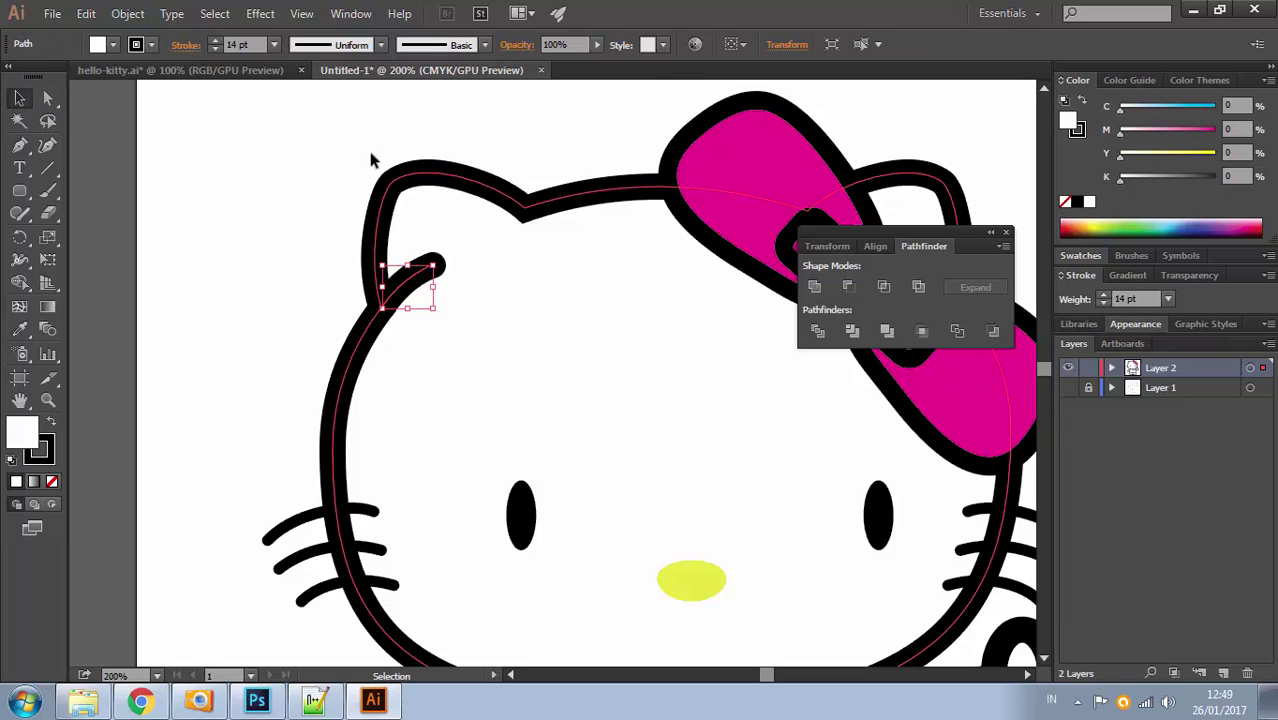
{"action": "left_click", "coordinate": [185, 44]}
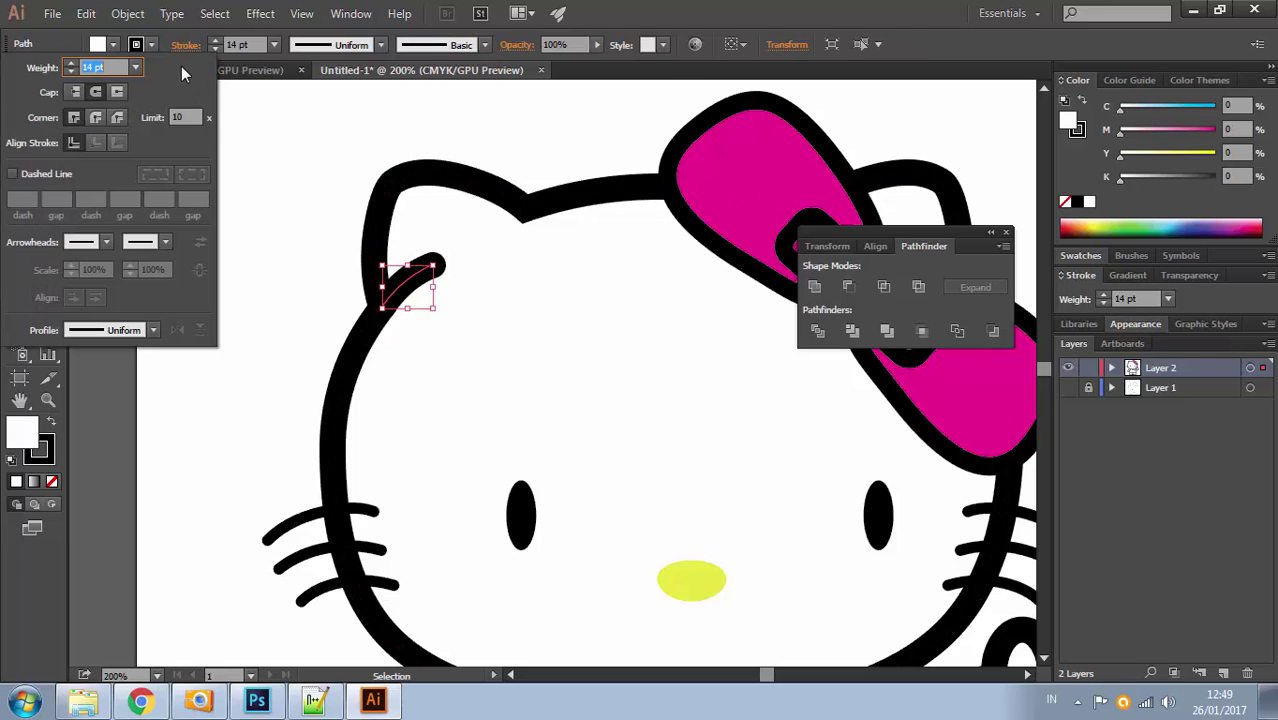
{"action": "left_click", "coordinate": [153, 329]}
{"action": "left_click", "coordinate": [125, 398]}
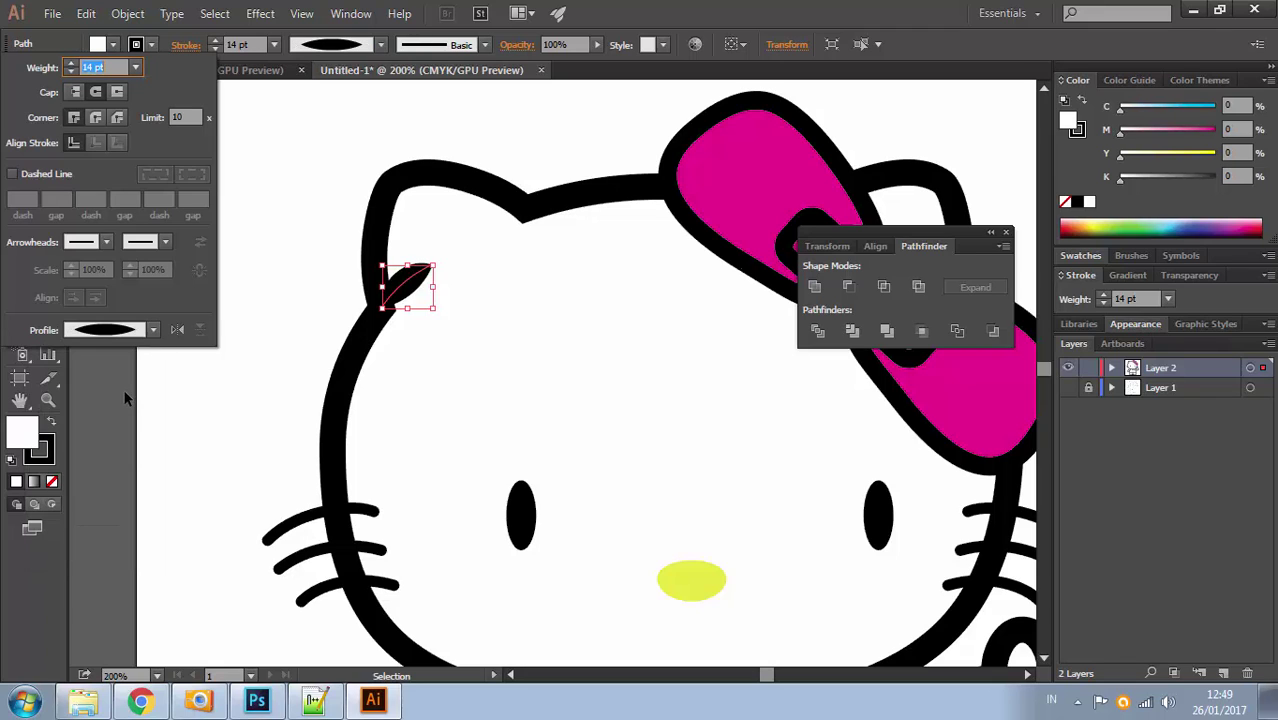
{"action": "left_click", "coordinate": [153, 329]}
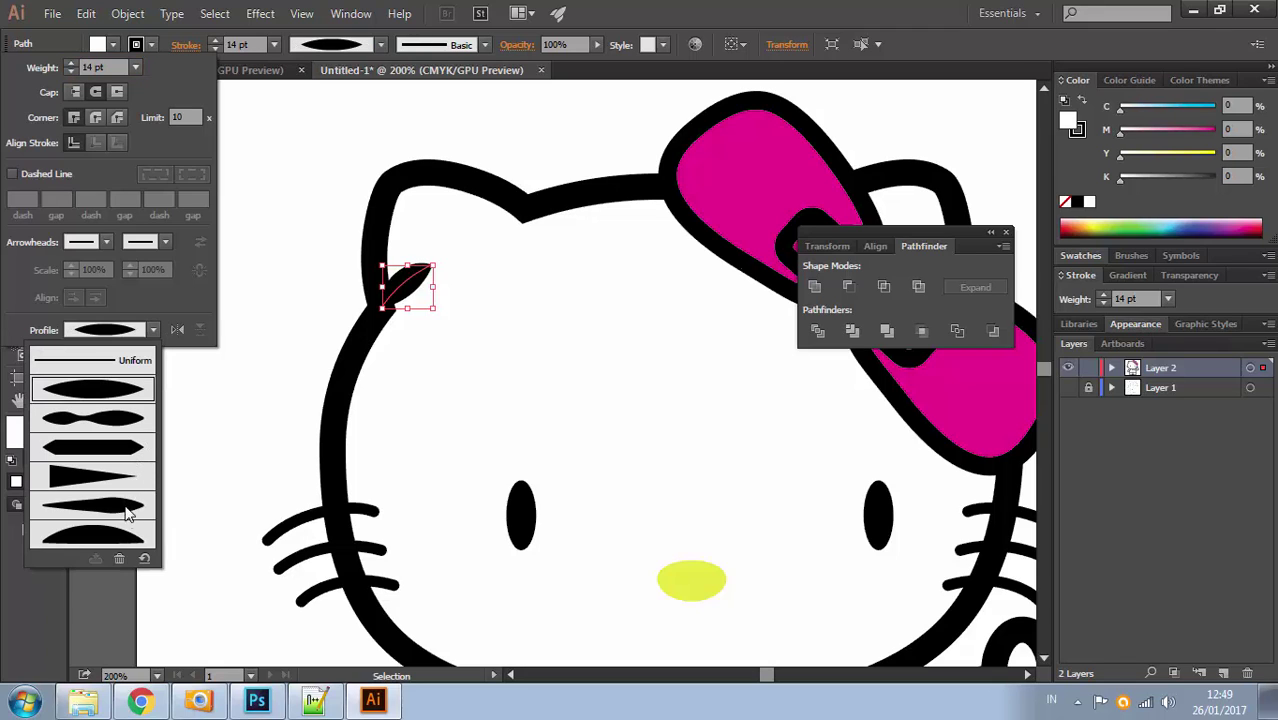
{"action": "left_click", "coordinate": [120, 538]}
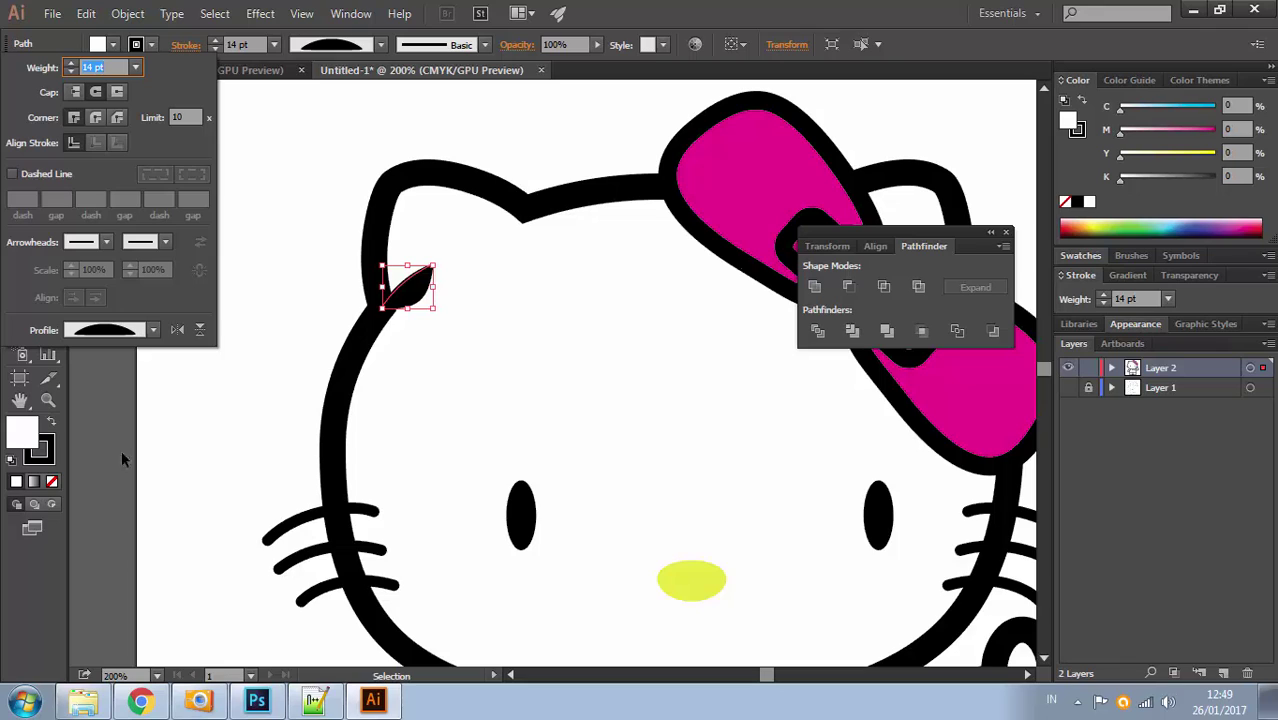
{"action": "left_click", "coordinate": [153, 330]}
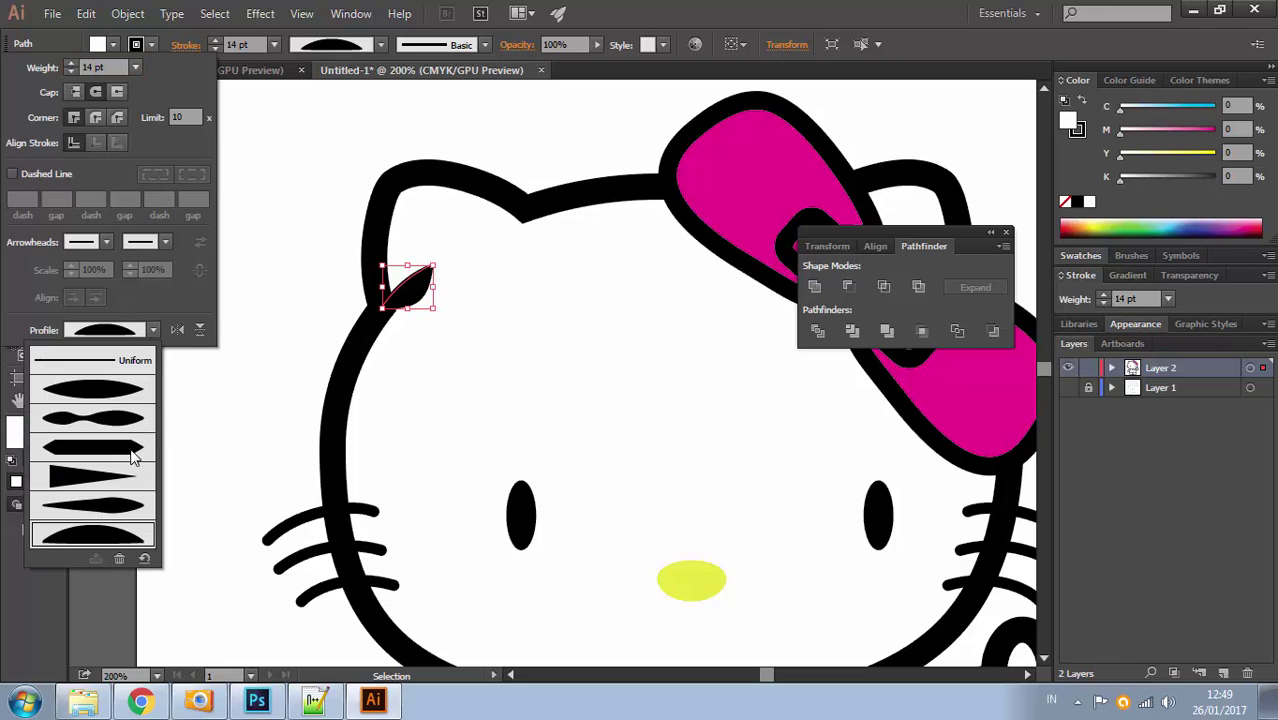
{"action": "left_click", "coordinate": [117, 480]}
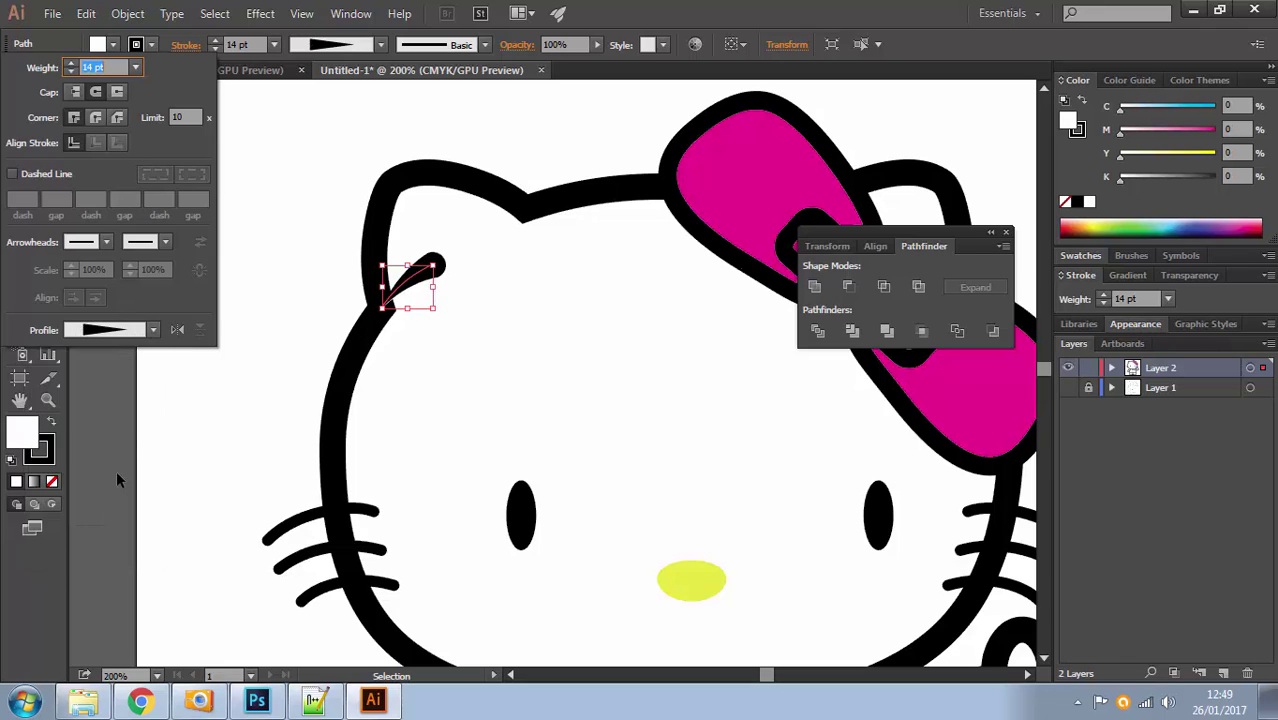
Flip the ear stroke's width profile along its length and extend its thin end farther into the head
{"action": "left_click", "coordinate": [180, 340]}
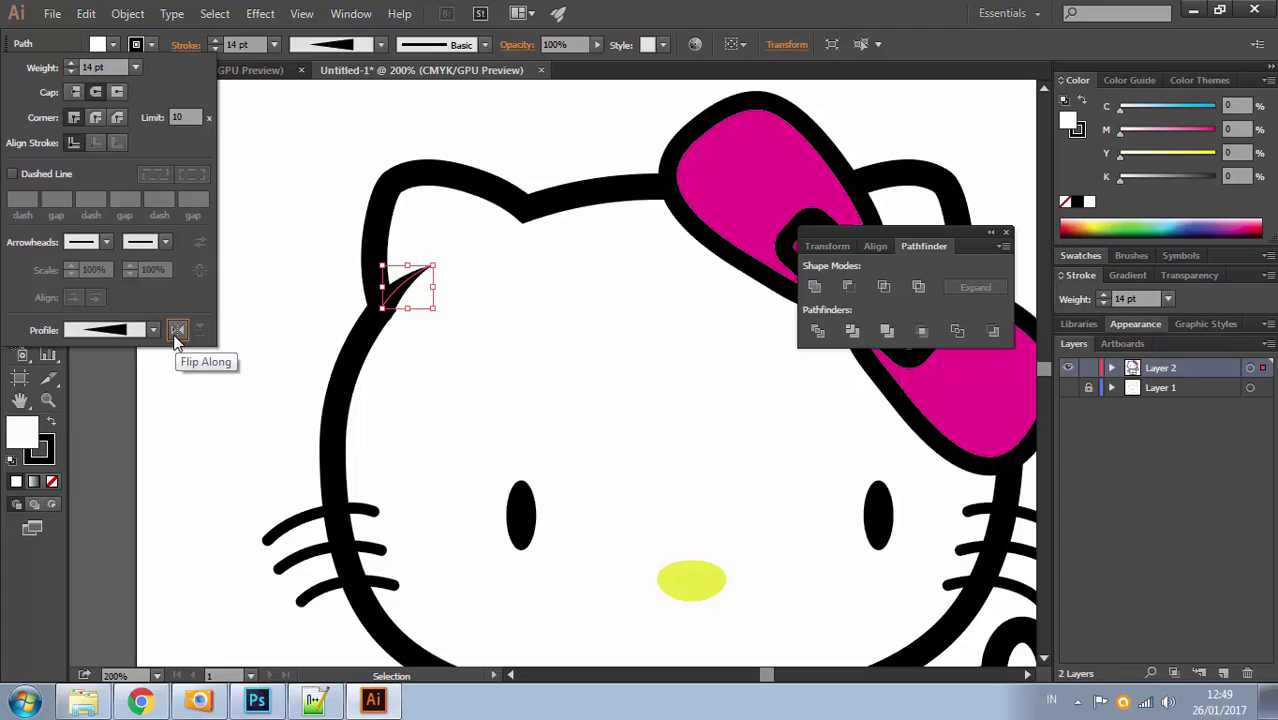
{"action": "key", "text": "a"}
{"action": "left_click_drag", "start_coordinate": [430, 268], "coordinate": [459, 269]}
{"action": "left_click_drag", "start_coordinate": [380, 320], "coordinate": [380, 315]}
{"action": "key", "text": "ctrl+z"}
{"action": "left_click", "coordinate": [303, 306]}
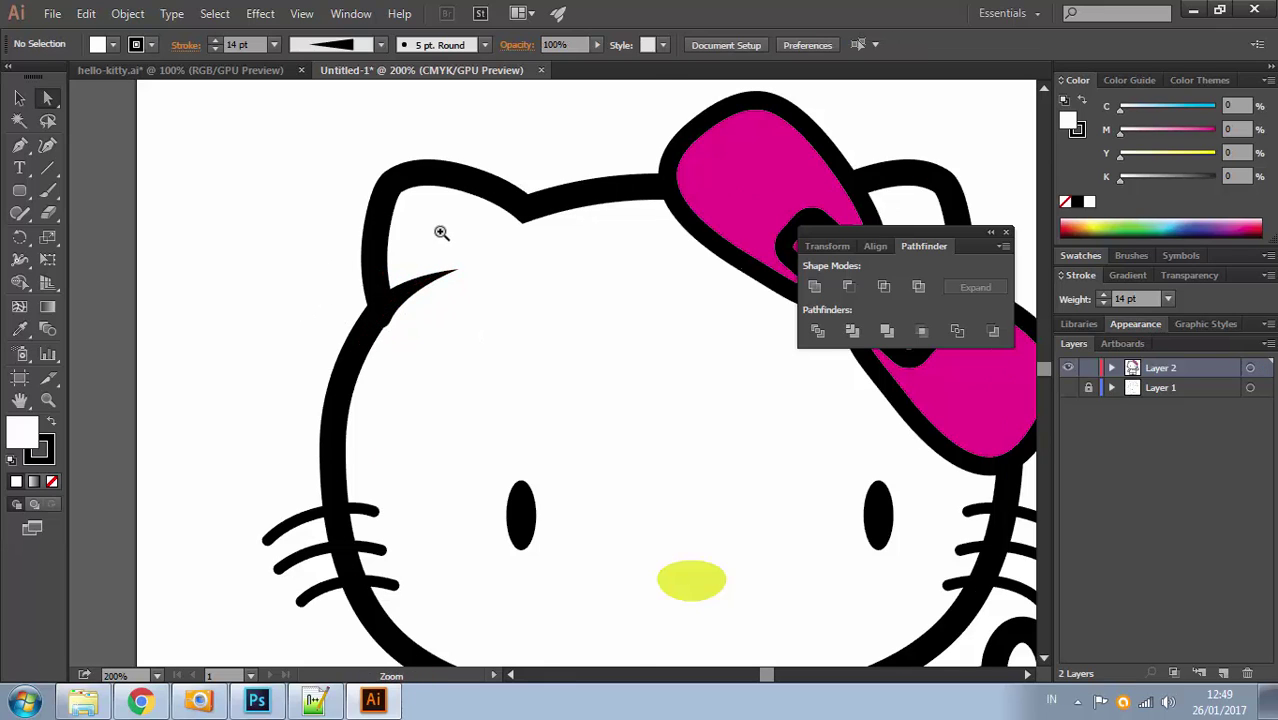
{"action": "left_click", "coordinate": [481, 257], "text": "ctrl+alt"}
{"action": "left_click", "coordinate": [538, 301], "text": "ctrl+alt"}
{"action": "left_click_drag", "start_coordinate": [662, 431], "coordinate": [445, 178]}
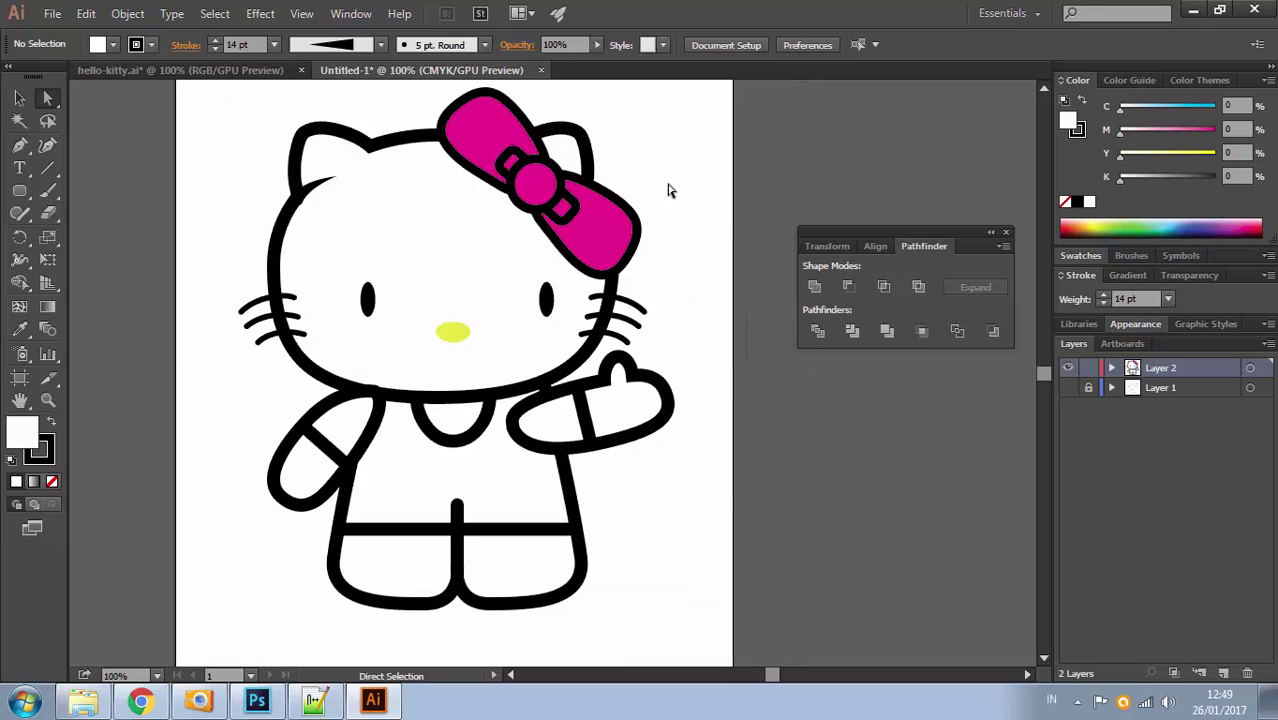
{"action": "key", "text": "v"}
{"action": "left_click_drag", "start_coordinate": [505, 330], "coordinate": [501, 190]}
{"action": "left_click", "coordinate": [573, 316]}
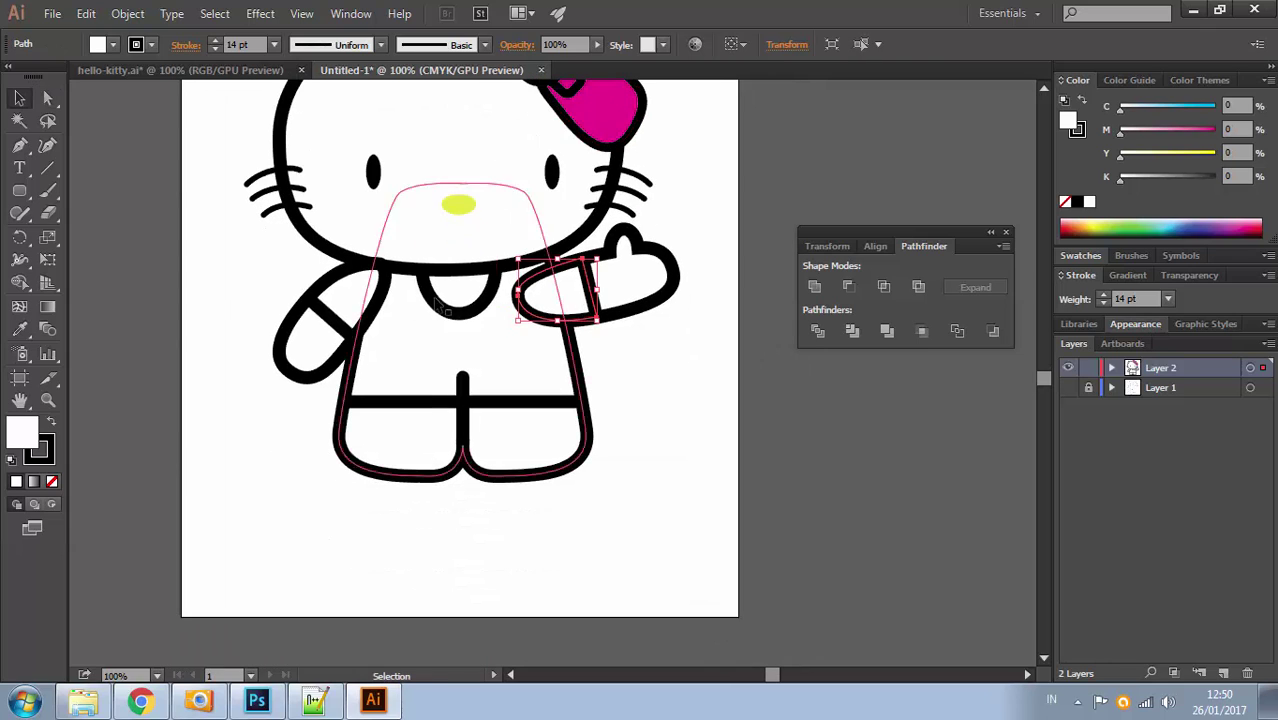
{"action": "left_click", "coordinate": [375, 310], "text": "shift"}
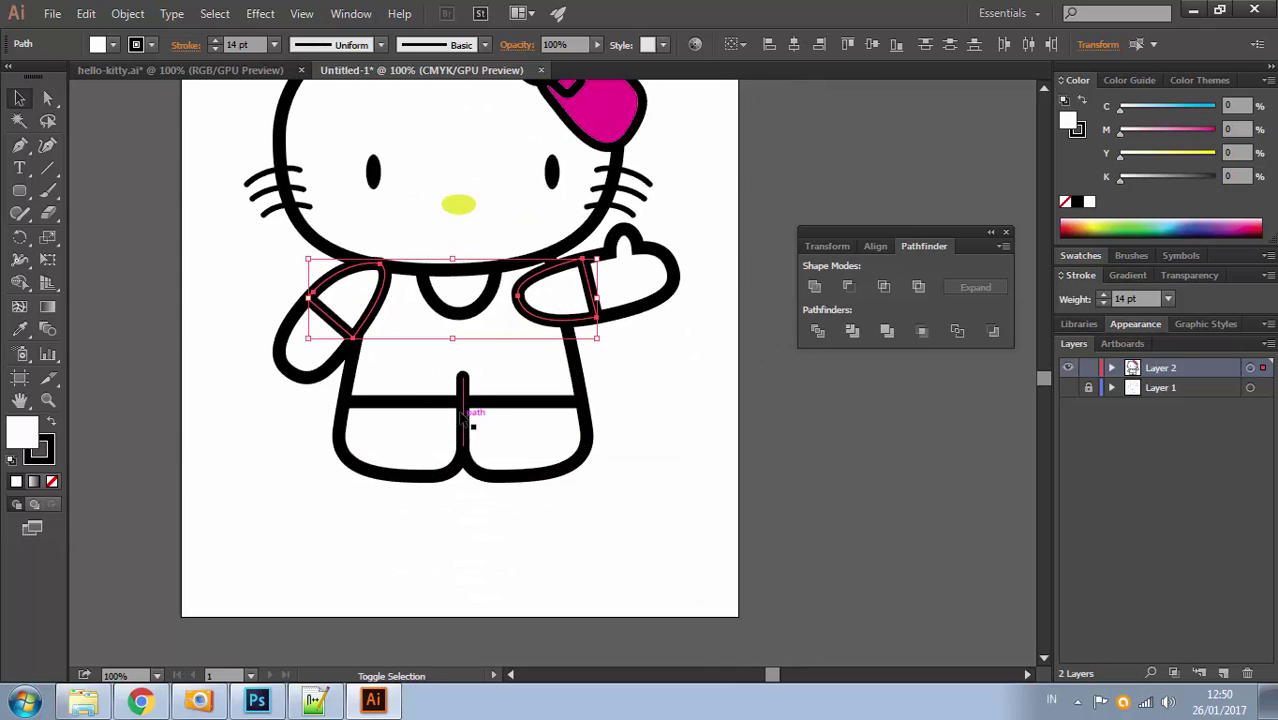
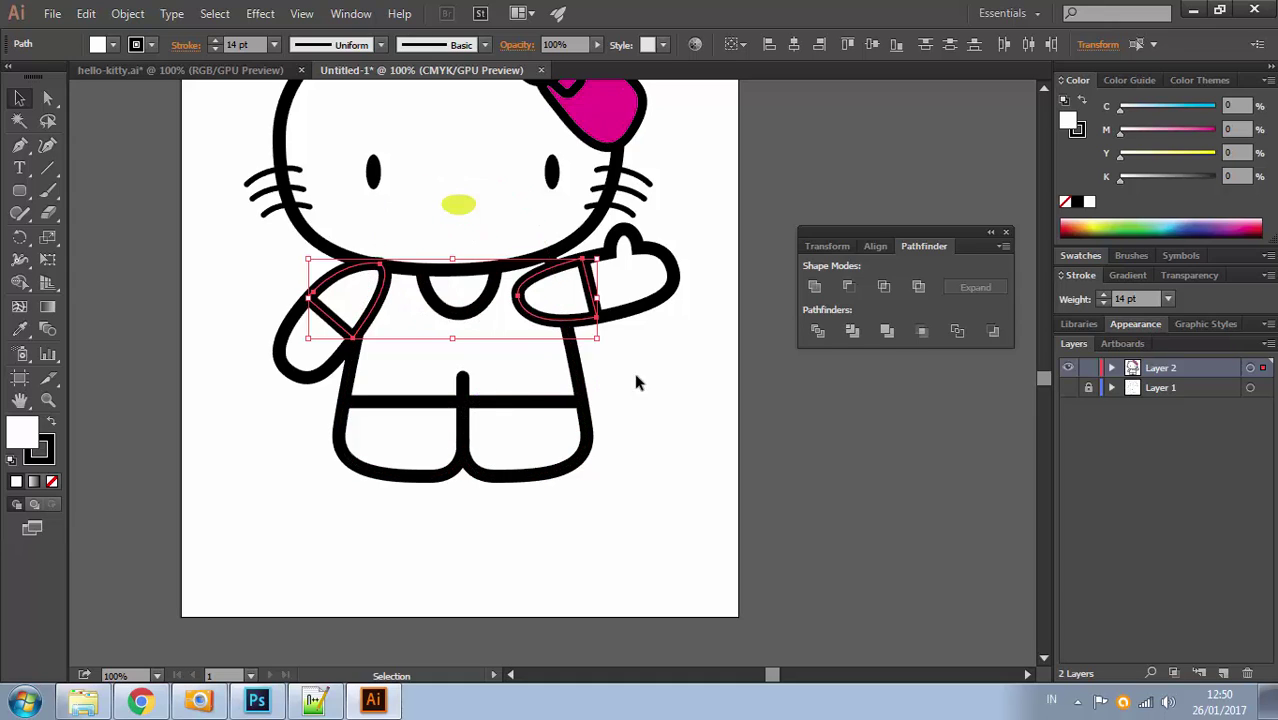
{"action": "left_click", "coordinate": [583, 380]}
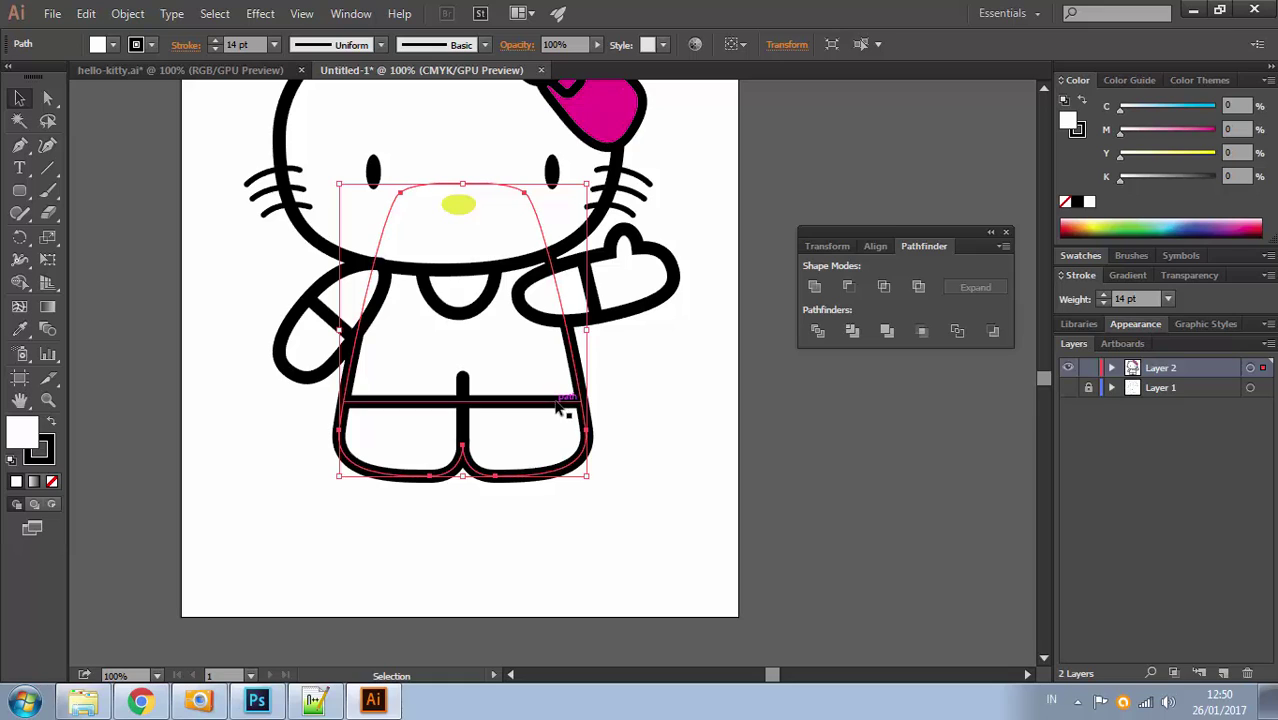
{"action": "left_click", "coordinate": [558, 402]}
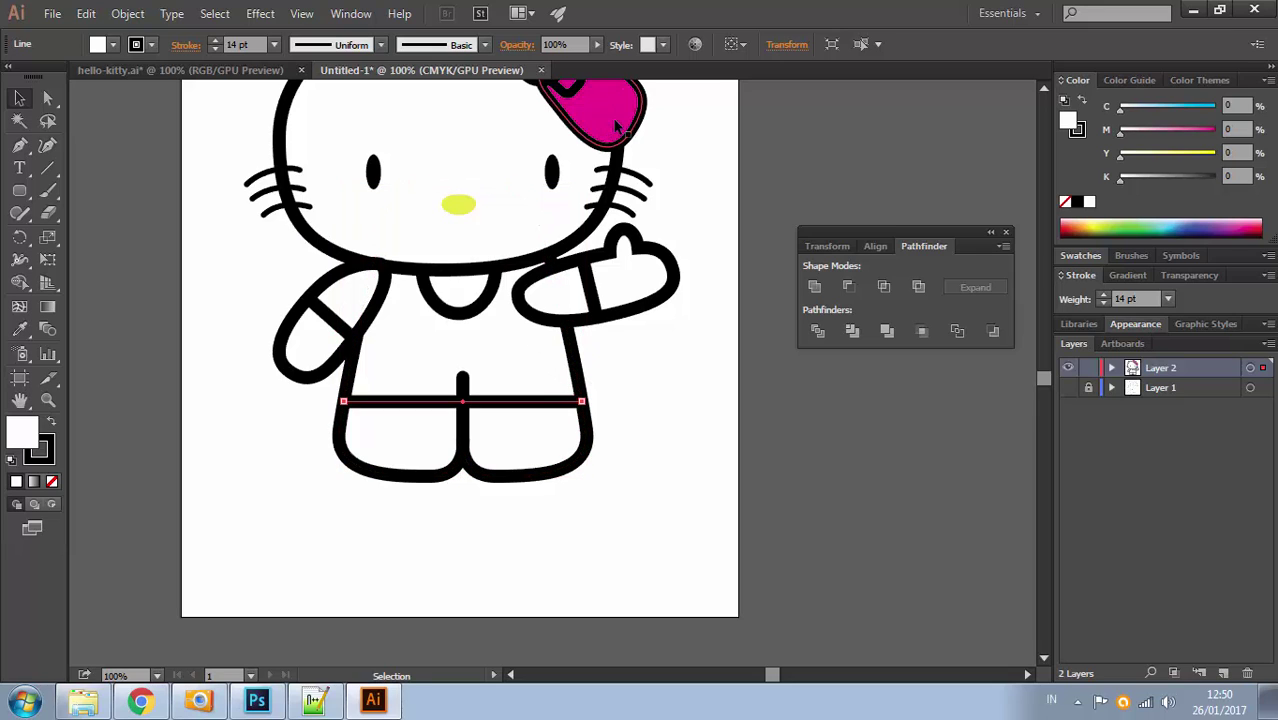
Move the body outline and its horizontal waistline down together, clear of the head and arms
{"action": "scroll", "coordinate": [640, 200], "scroll_direction": "up", "scroll_amount": 2}
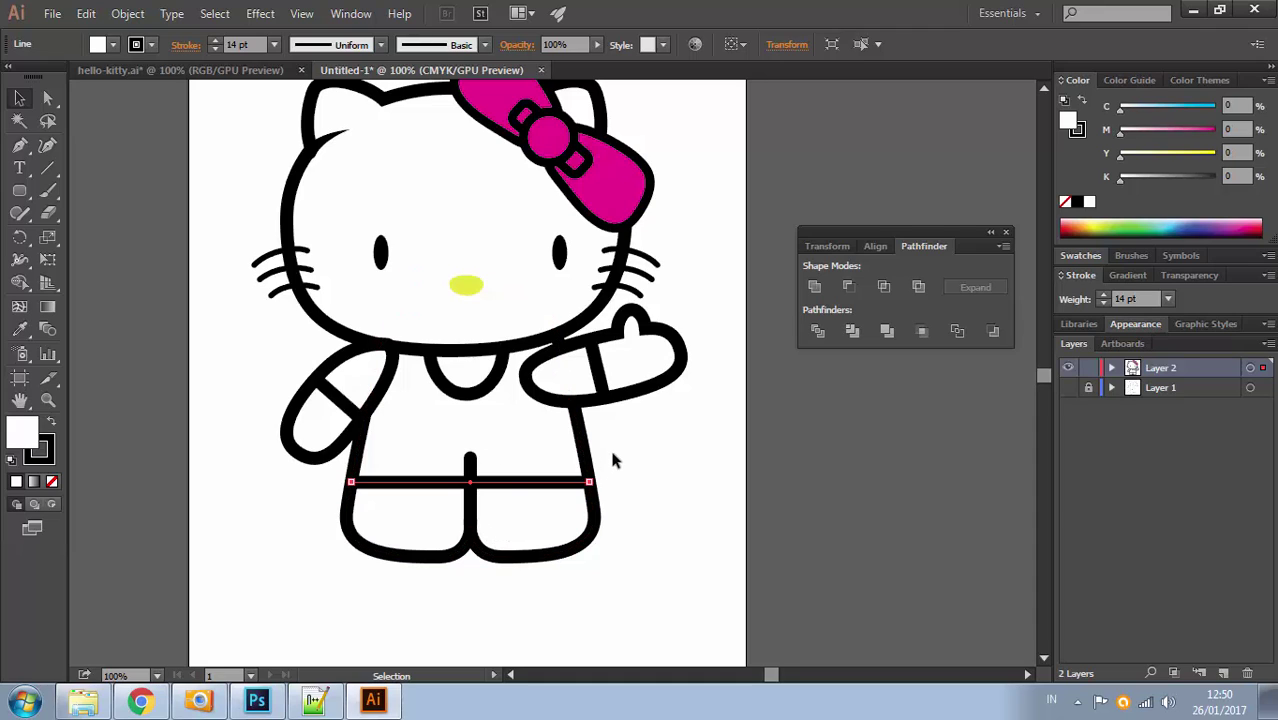
{"action": "left_click", "coordinate": [590, 487]}
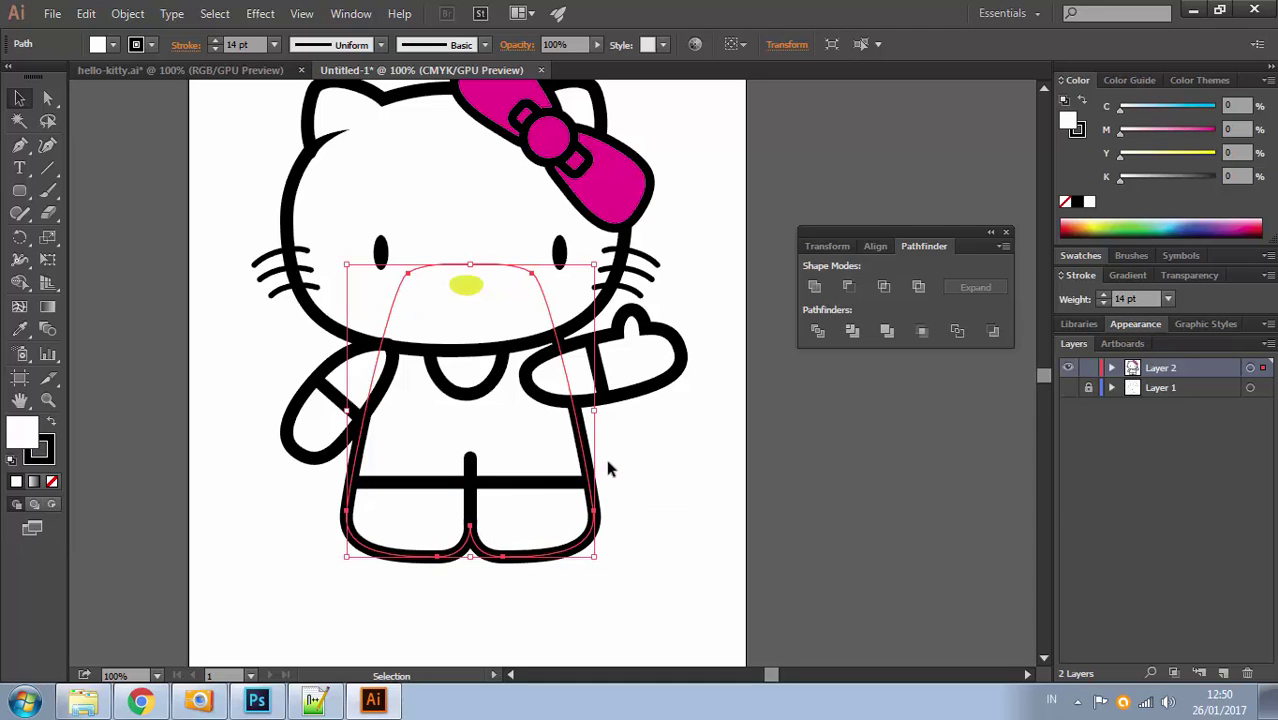
{"action": "left_click_drag", "start_coordinate": [611, 456], "coordinate": [546, 505]}
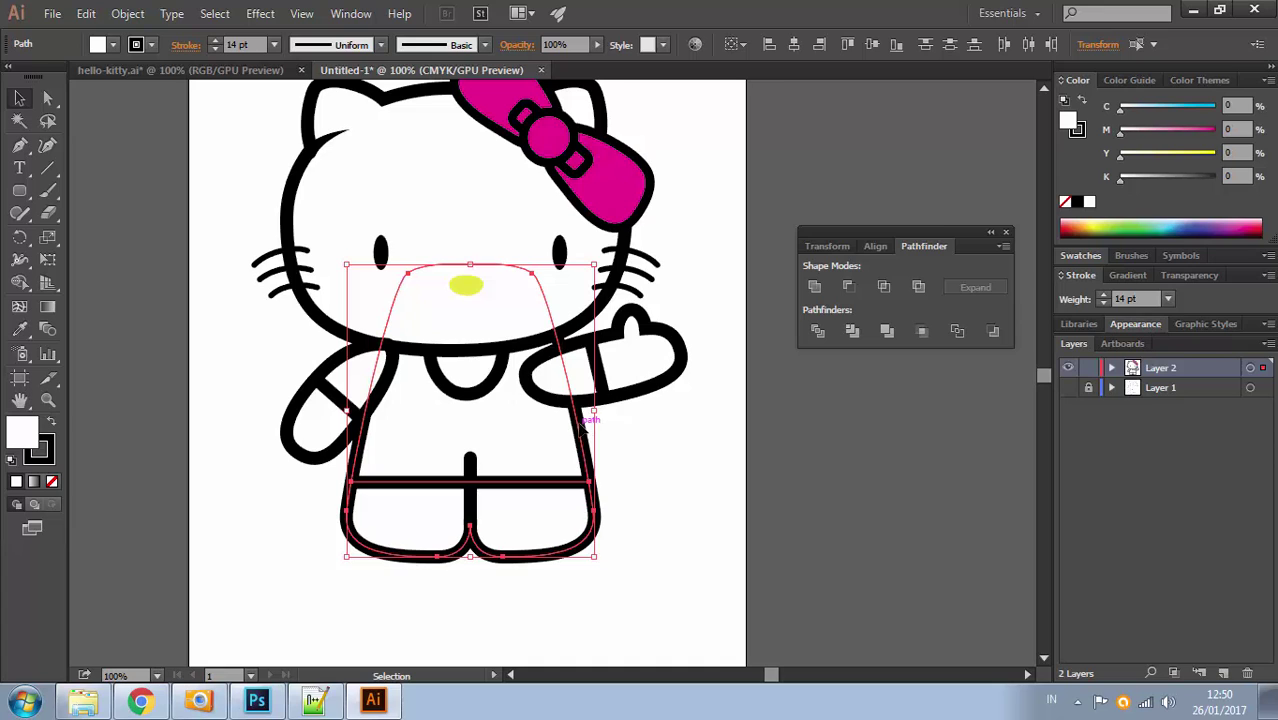
{"action": "left_click_drag", "start_coordinate": [583, 425], "coordinate": [585, 568]}
{"action": "left_click_drag", "start_coordinate": [620, 502], "coordinate": [636, 335]}
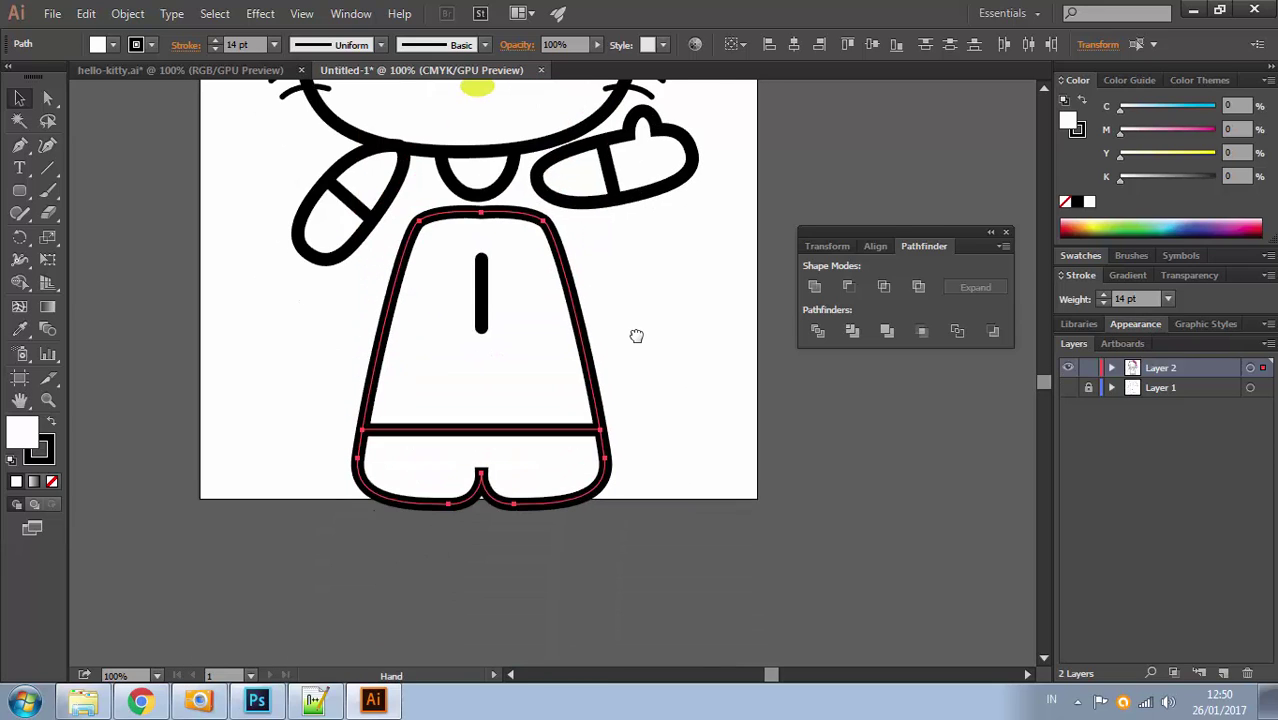
{"action": "left_click", "coordinate": [667, 355]}
Lengthen the waistline horizontally with the Scale tool so that it extends past both sides of the body
{"action": "left_click", "coordinate": [590, 433]}
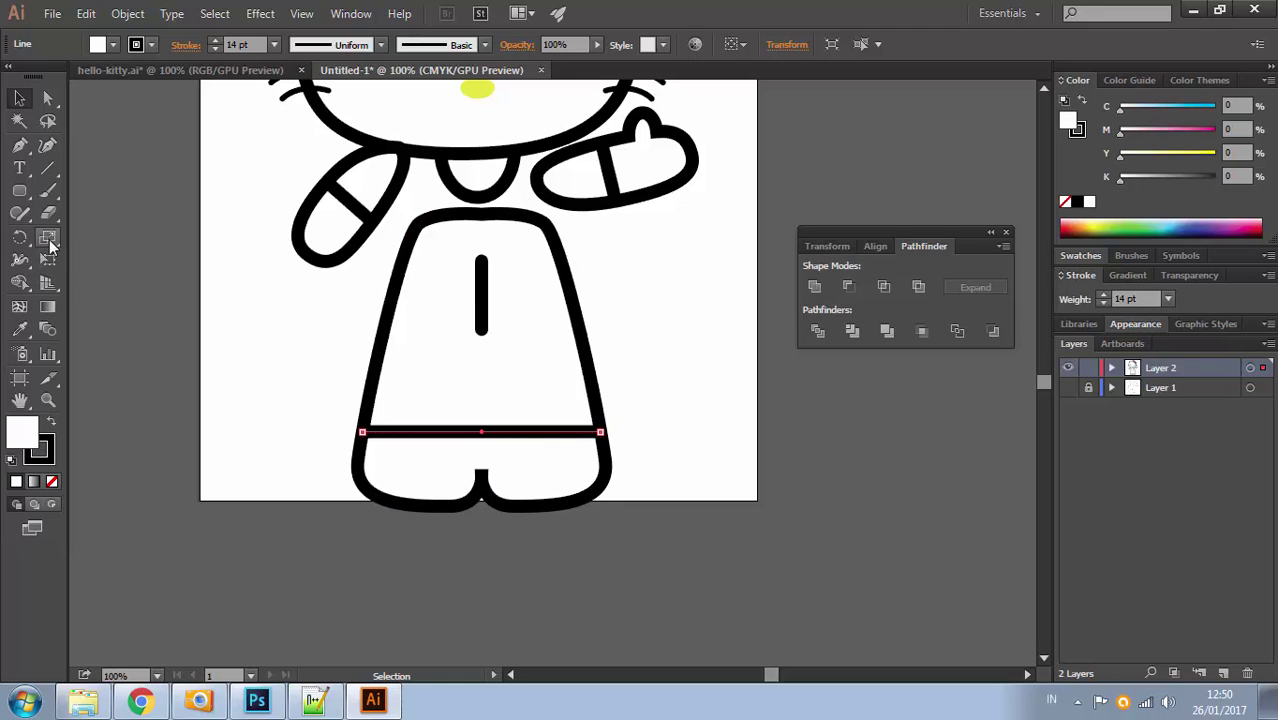
{"action": "left_click_drag", "start_coordinate": [50, 244], "coordinate": [117, 238]}
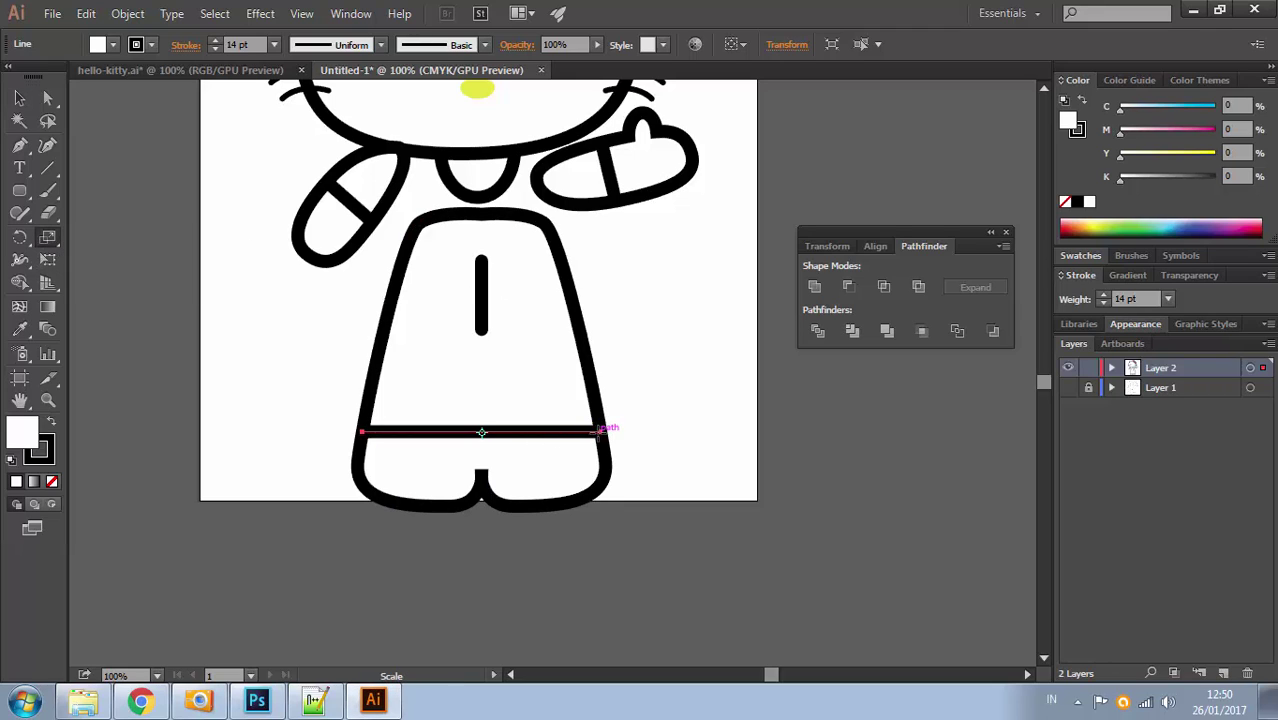
{"action": "left_click_drag", "start_coordinate": [600, 431], "coordinate": [643, 432]}
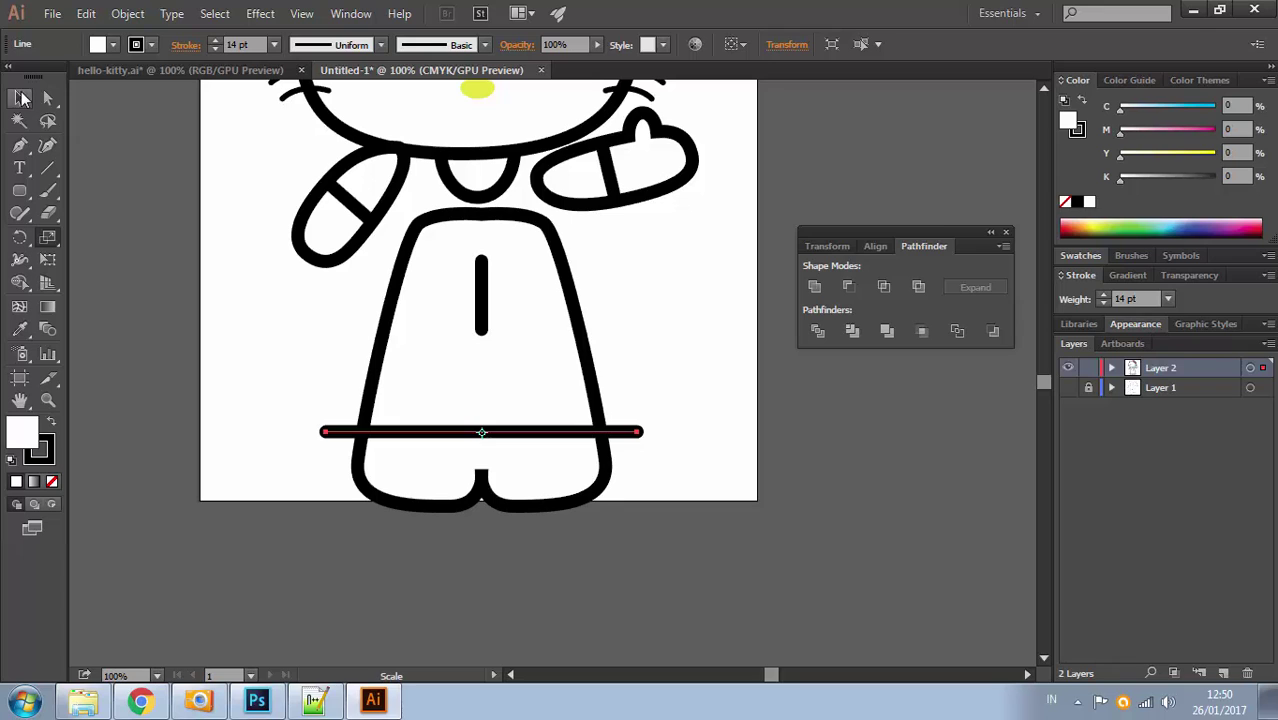
{"action": "left_click", "coordinate": [20, 97]}
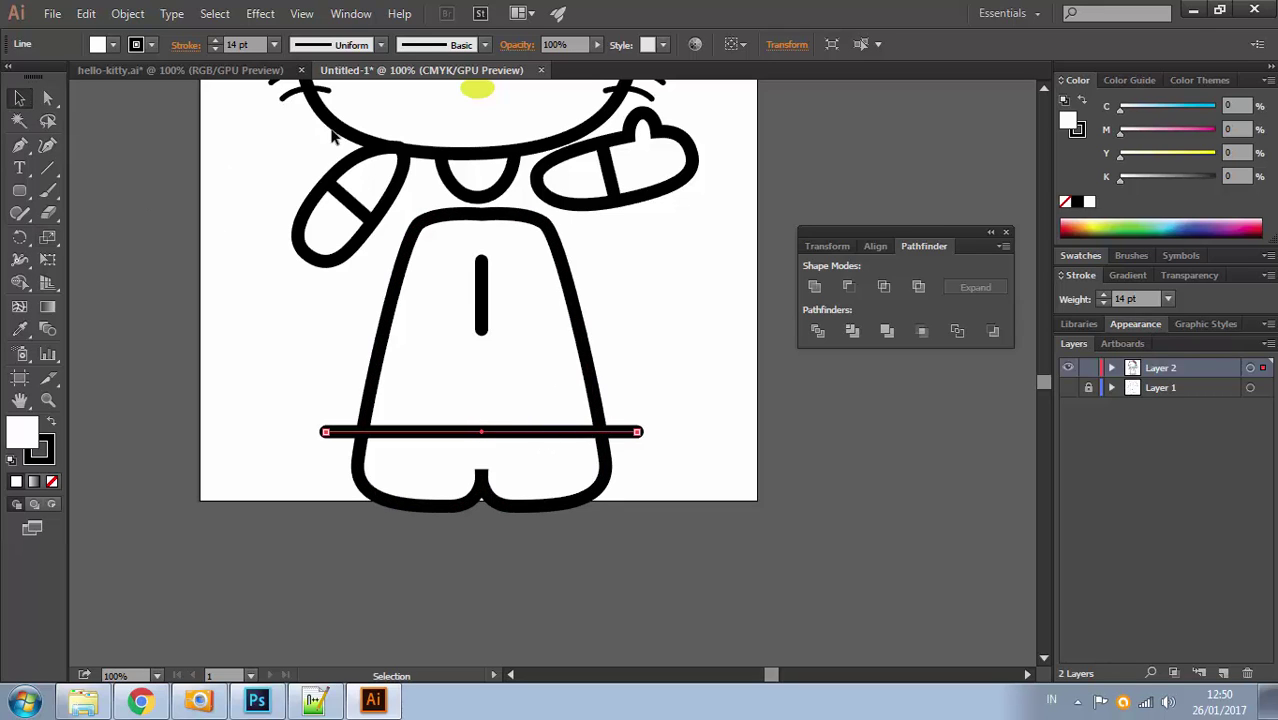
Divide the body outline along the extended waistline with Divide Objects Below, separating the shirt from the legs
{"action": "left_click", "coordinate": [127, 13]}
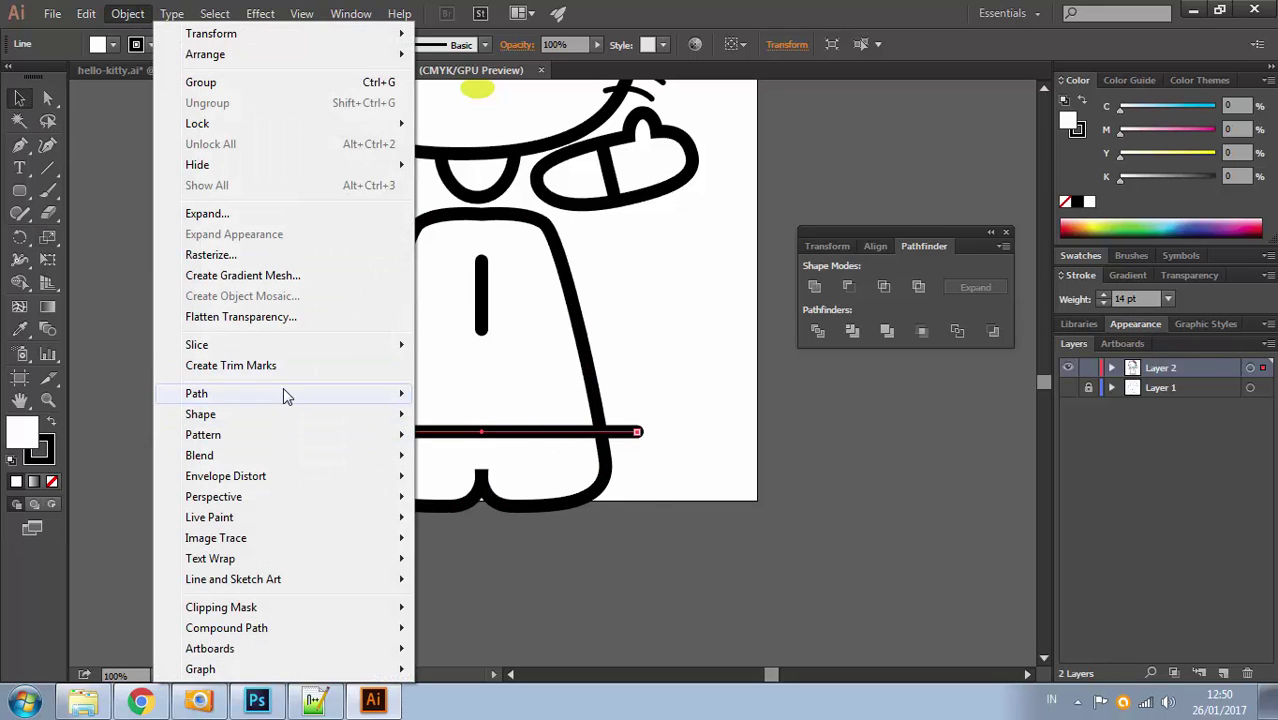
{"action": "mouse_move", "coordinate": [314, 400]}
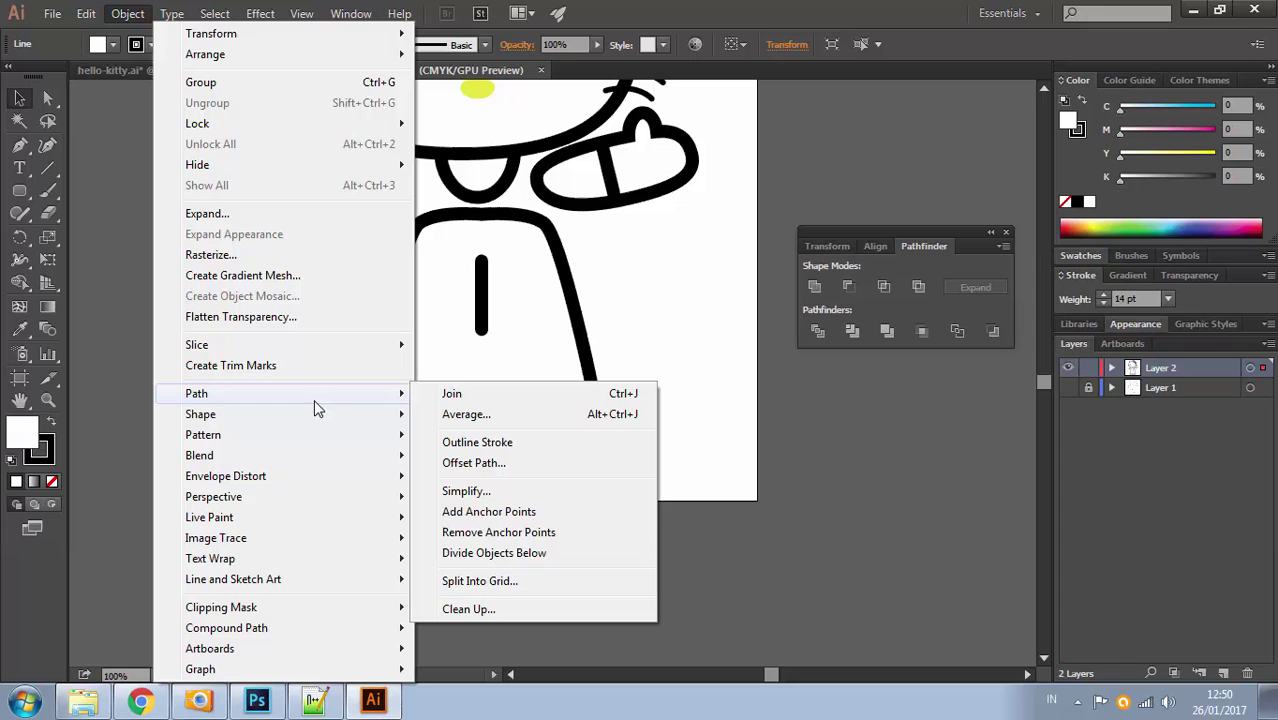
{"action": "left_click", "coordinate": [509, 553]}
{"action": "left_click", "coordinate": [650, 380]}
{"action": "left_click", "coordinate": [392, 380]}
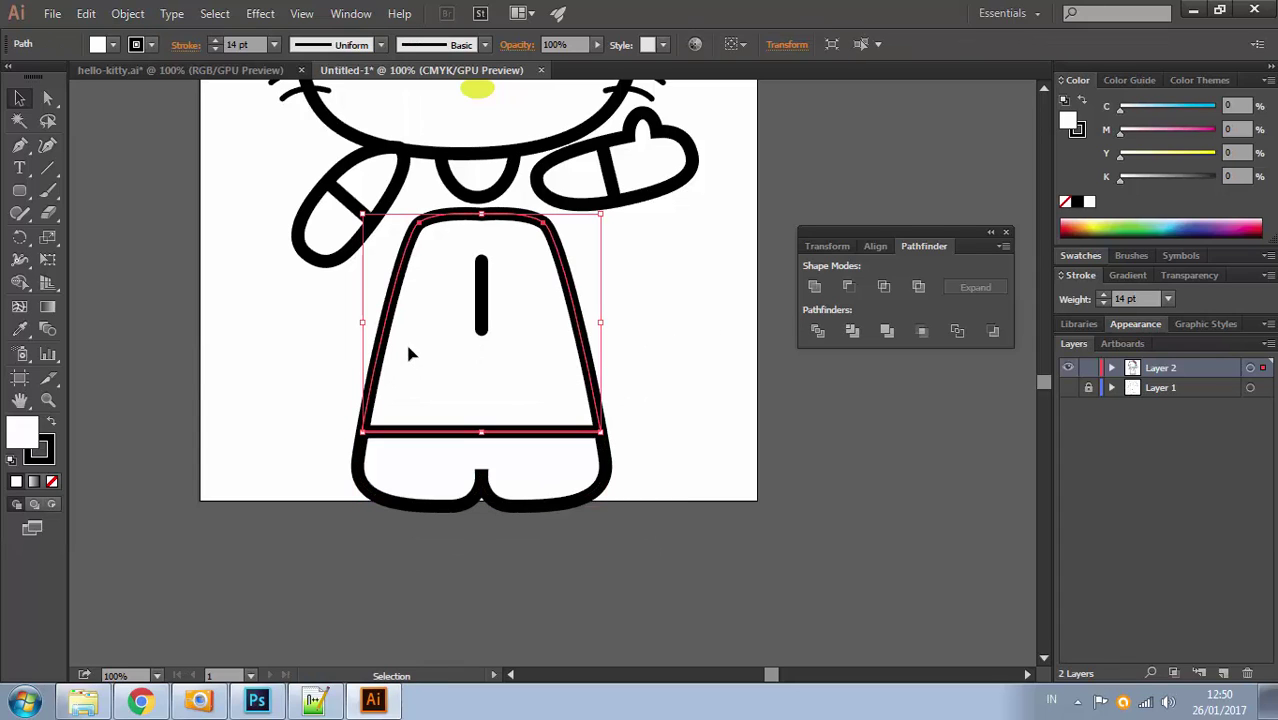
{"action": "left_click", "coordinate": [605, 279]}
Move the divided shirt and leg shapes back up into place beneath the head and arms
{"action": "left_click_drag", "start_coordinate": [629, 305], "coordinate": [625, 367]}
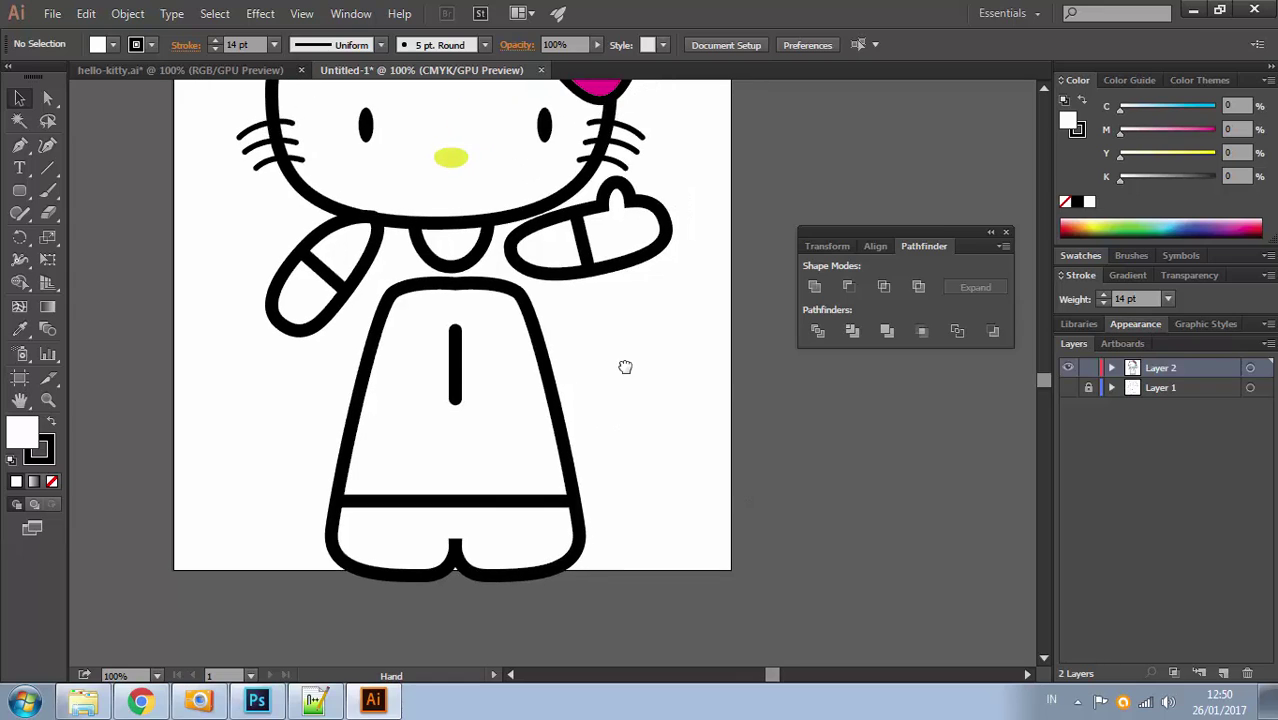
{"action": "left_click", "coordinate": [505, 520]}
{"action": "left_click_drag", "start_coordinate": [508, 509], "coordinate": [520, 357]}
{"action": "left_click", "coordinate": [670, 335]}
Select the shirt shape together with both sleeves
{"action": "left_click", "coordinate": [575, 312]}
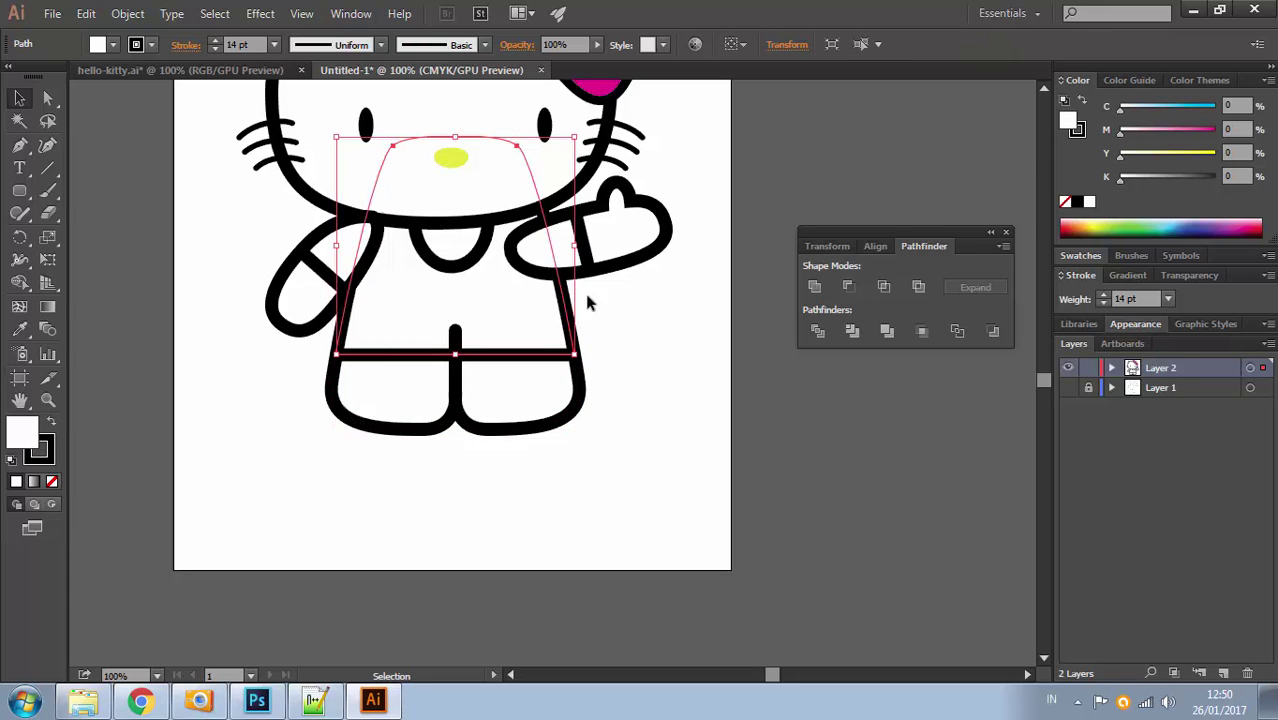
{"action": "left_click", "coordinate": [588, 281], "text": "shift"}
{"action": "left_click", "coordinate": [318, 251], "text": "shift"}
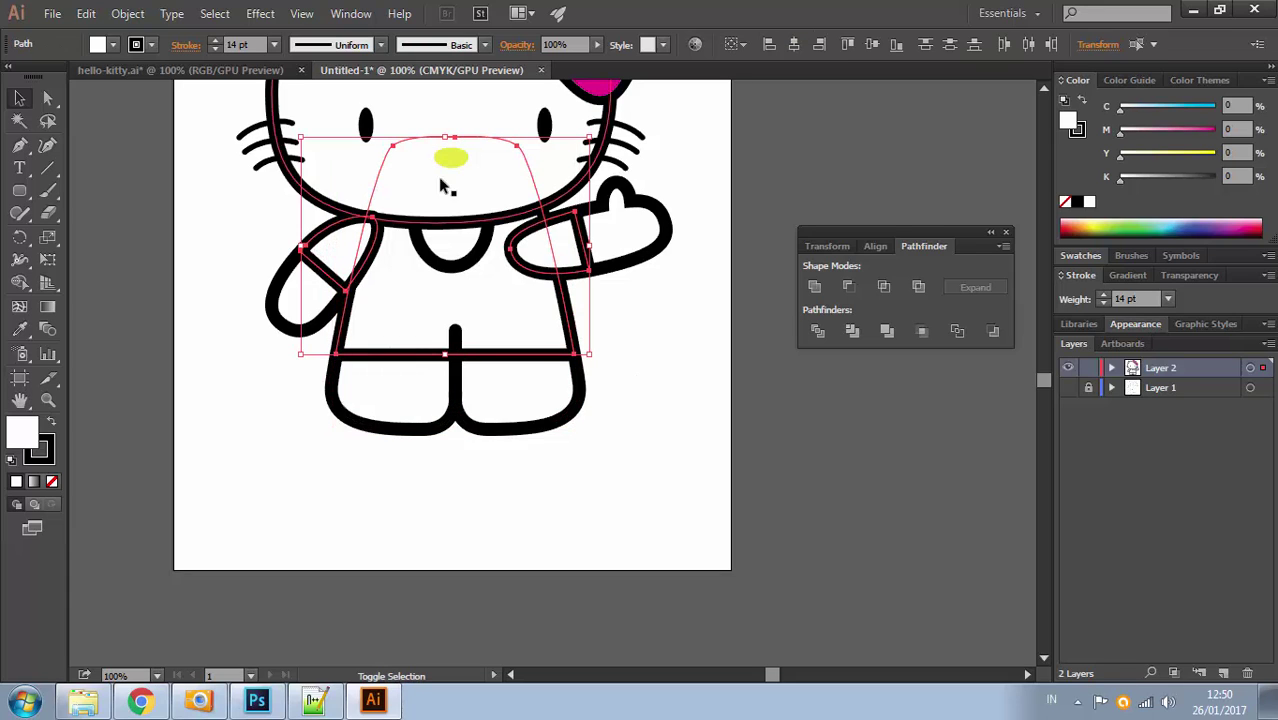
{"action": "left_click_drag", "start_coordinate": [722, 163], "coordinate": [671, 330], "text": "space"}
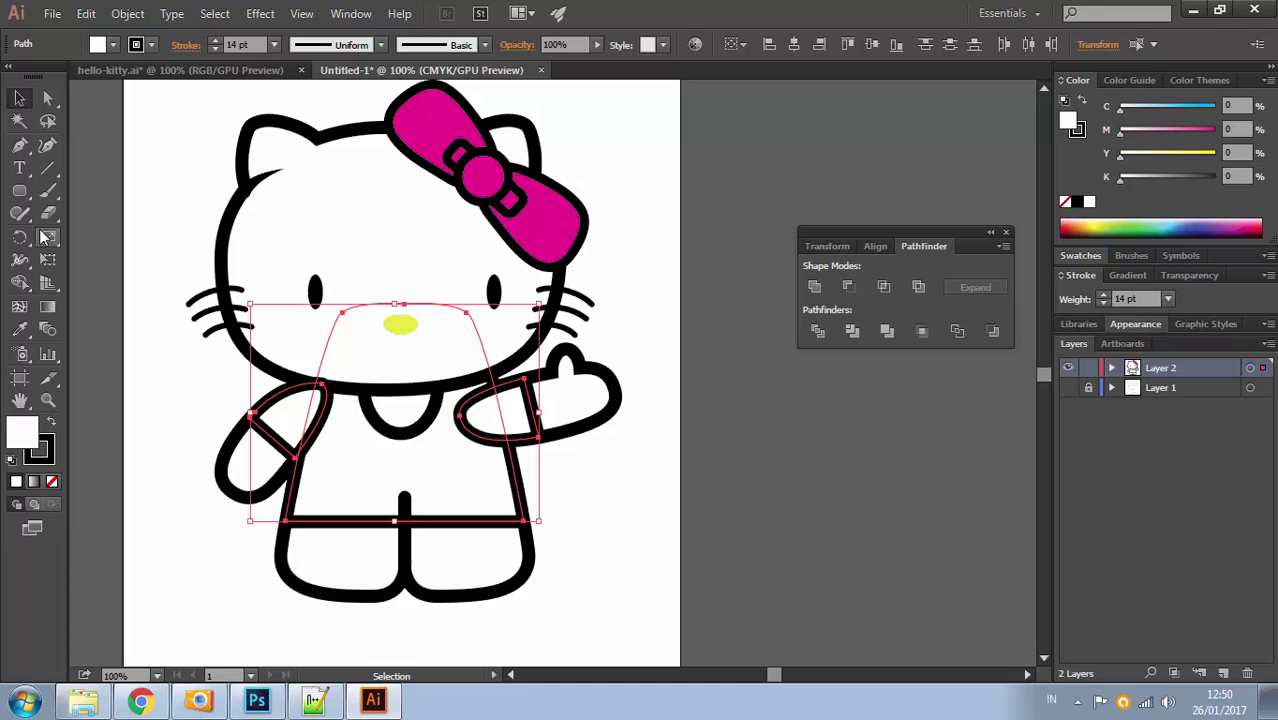
Try copying the pink bow's appearance onto the shirt and both sleeves with the Eyedropper tool
{"action": "left_click_drag", "start_coordinate": [22, 338], "coordinate": [65, 328]}
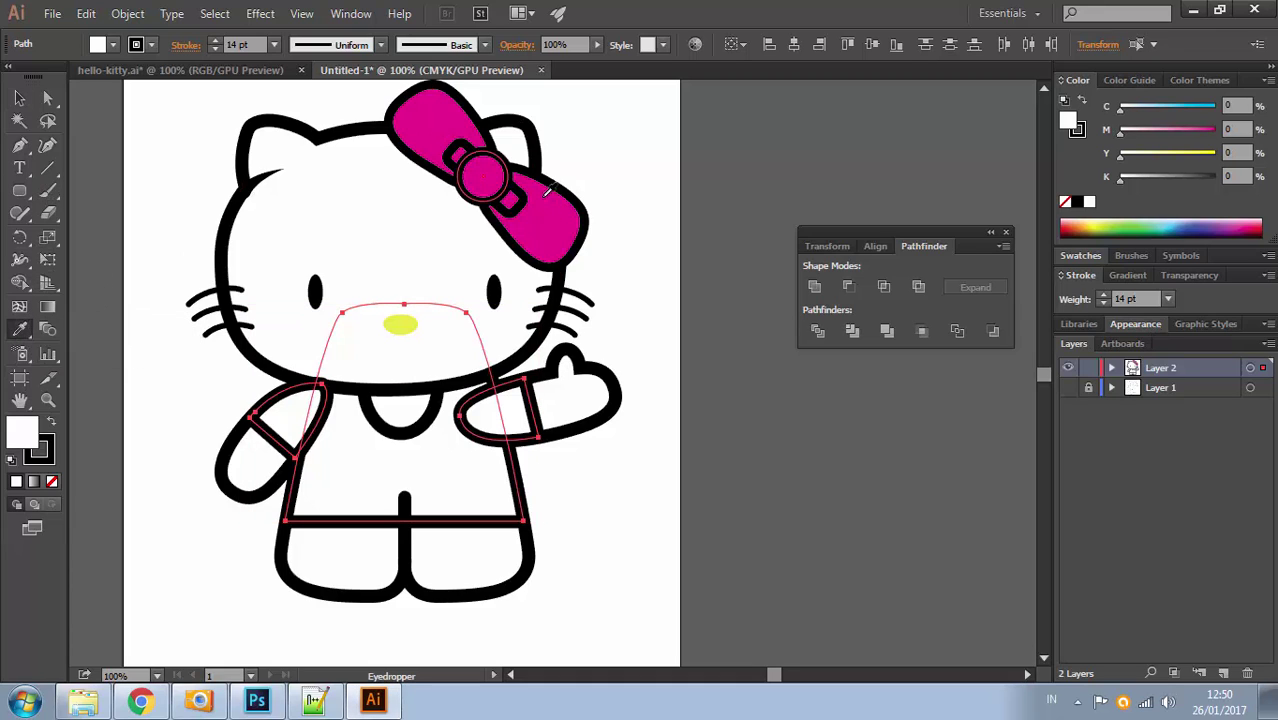
{"action": "left_click", "coordinate": [548, 190]}
{"action": "left_click", "coordinate": [655, 188], "text": "ctrl"}
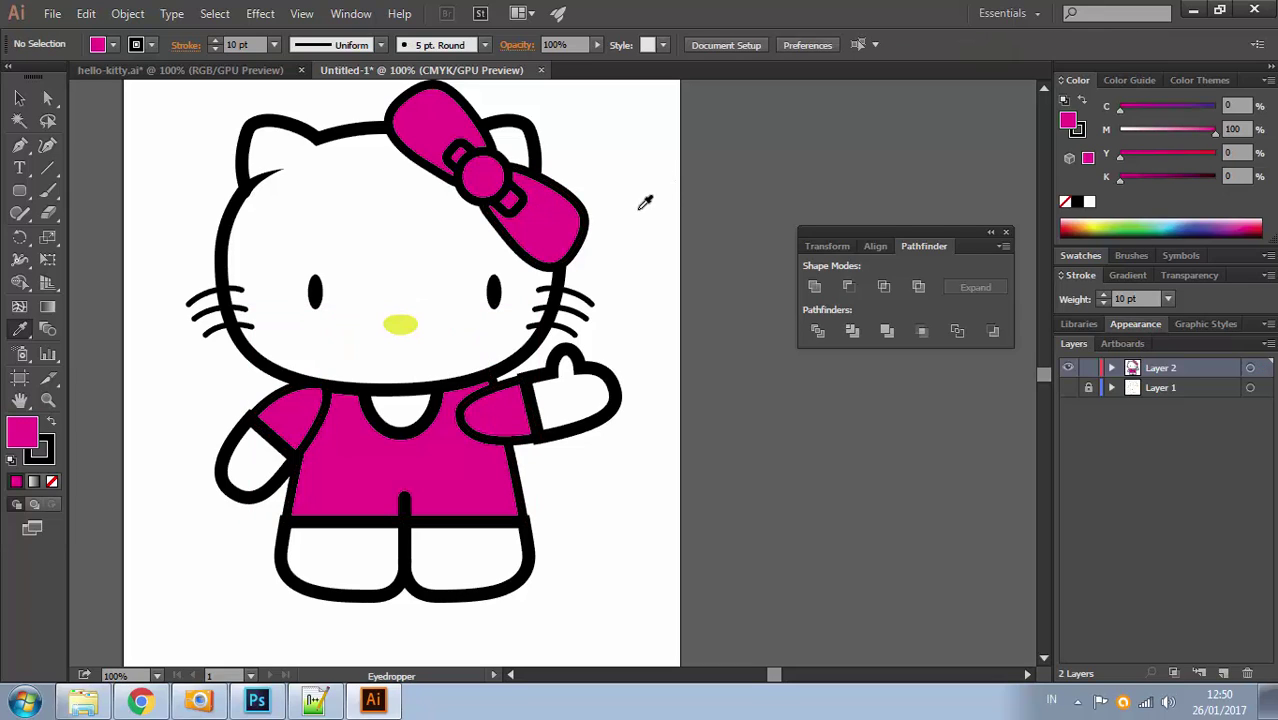
{"action": "key", "text": "ctrl+z"}
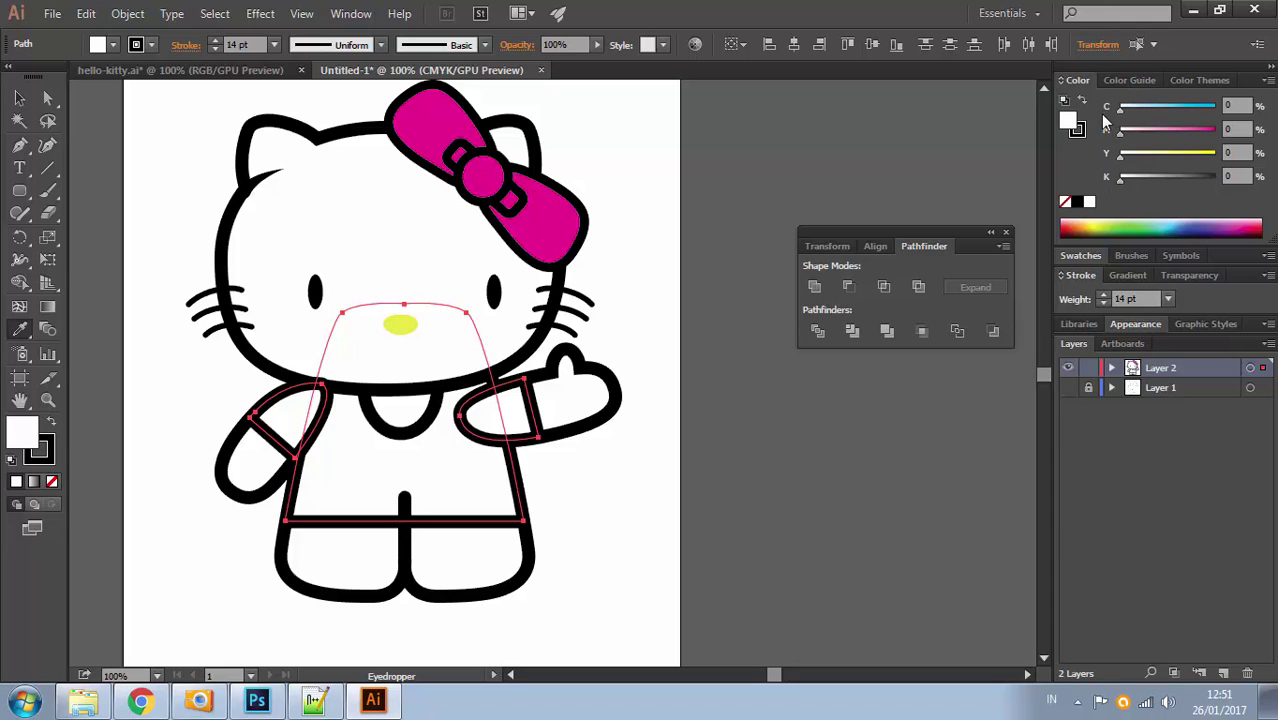
Fill the shirt and both sleeves with the magenta swatch matching the bow, then deselect them
{"action": "left_click", "coordinate": [114, 45]}
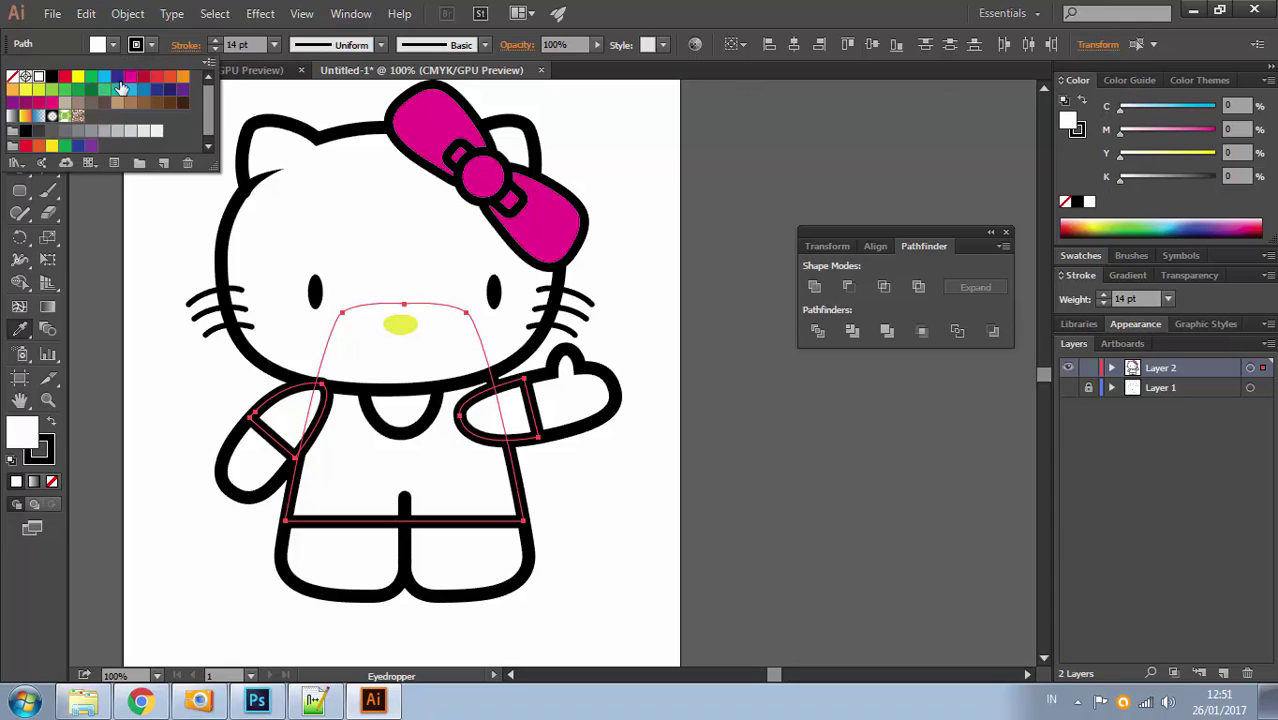
{"action": "left_click", "coordinate": [126, 80]}
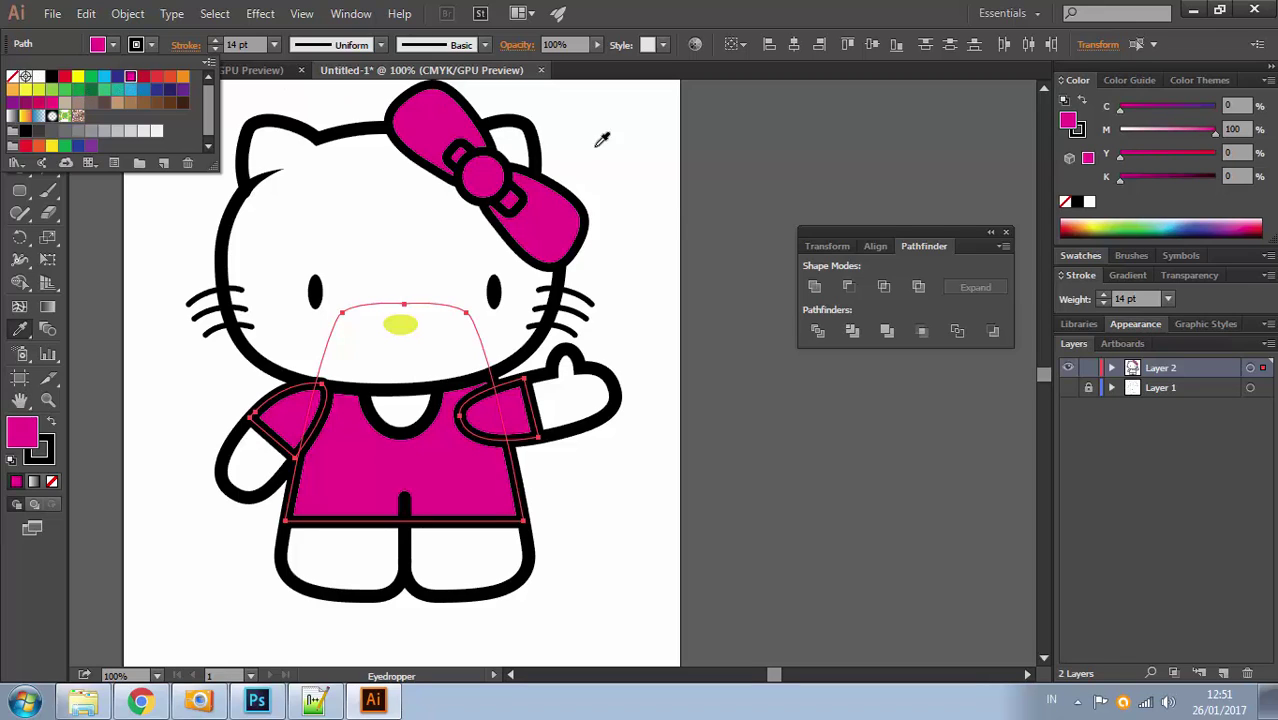
{"action": "key", "text": "v"}
{"action": "left_click", "coordinate": [668, 230], "text": "ctrl"}
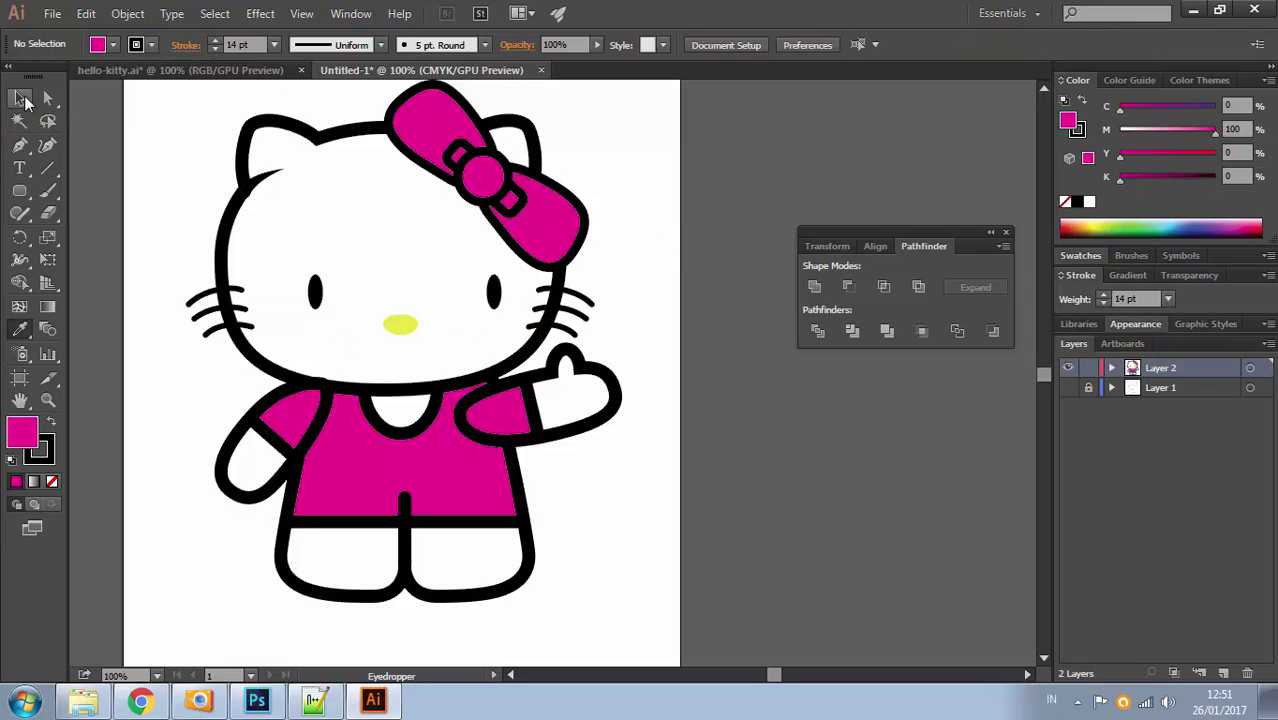
{"action": "left_click", "coordinate": [20, 98]}
{"action": "key", "text": "z"}
{"action": "left_click", "coordinate": [538, 447]}
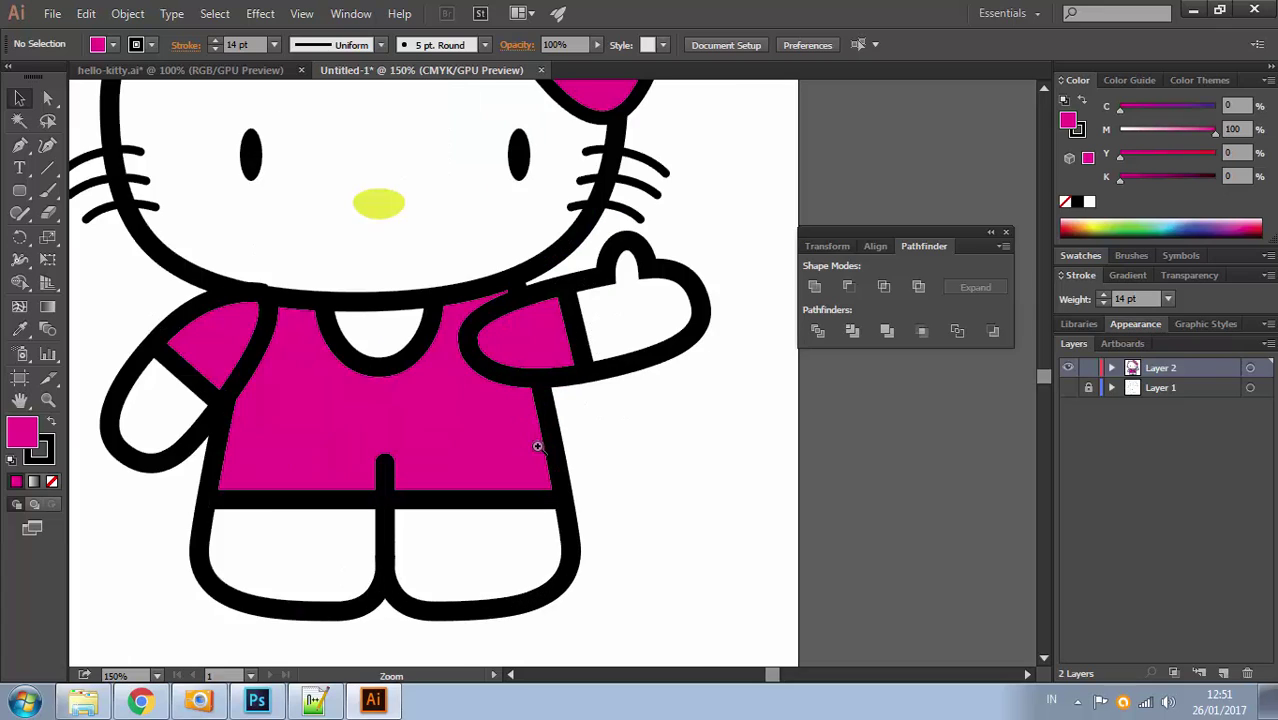
{"action": "left_click", "coordinate": [580, 397]}
{"action": "left_click_drag", "start_coordinate": [570, 441], "coordinate": [703, 361]}
{"action": "left_click", "coordinate": [707, 360], "text": "ctrl+alt"}
{"action": "left_click", "coordinate": [671, 404], "text": "ctrl+alt"}
Send both arms, including their sleeves and hands, to the back, behind the shirt
{"action": "left_click_drag", "start_coordinate": [504, 409], "coordinate": [571, 408]}
{"action": "left_click", "coordinate": [546, 370]}
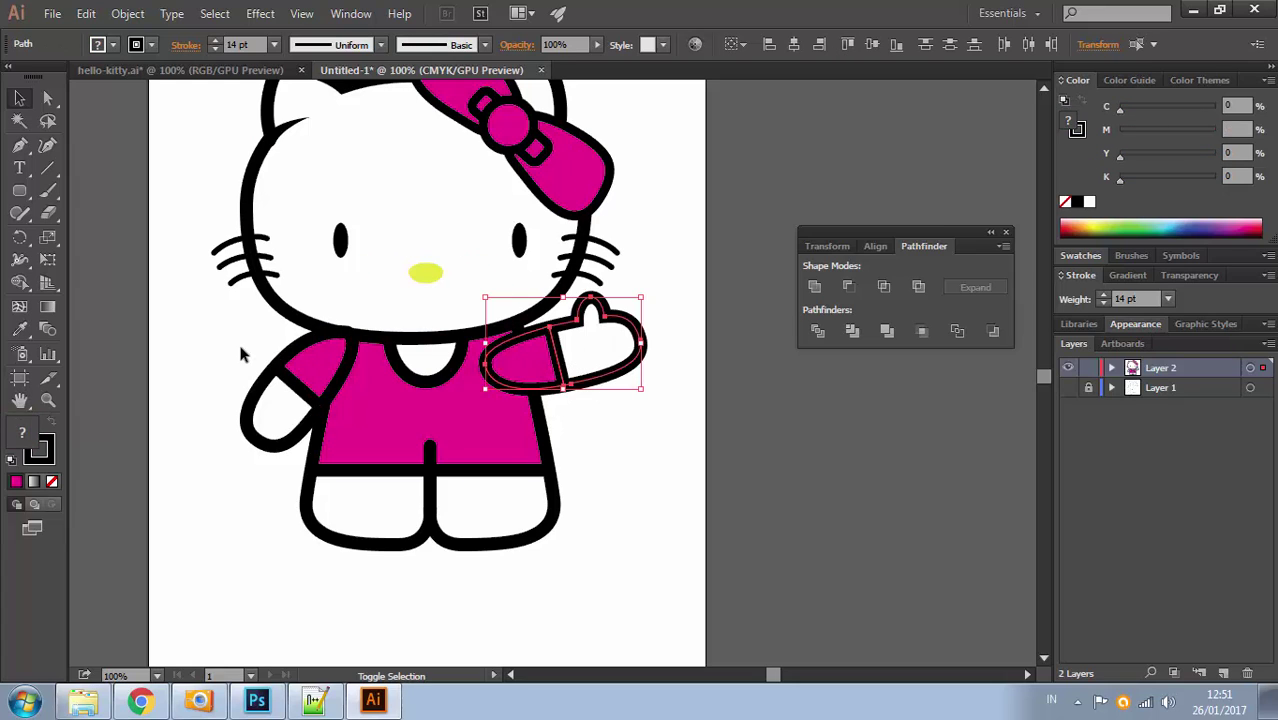
{"action": "left_click", "coordinate": [295, 360], "text": "shift"}
{"action": "right_click", "coordinate": [321, 348]}
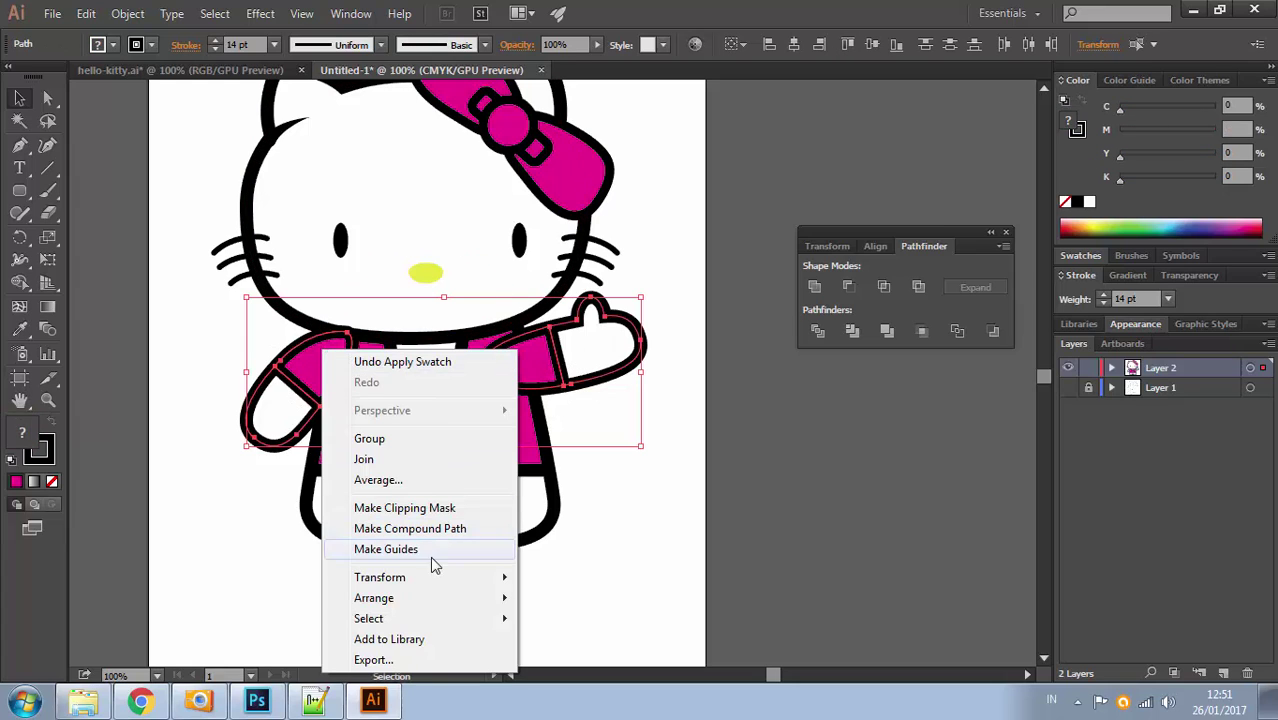
{"action": "mouse_move", "coordinate": [430, 597]}
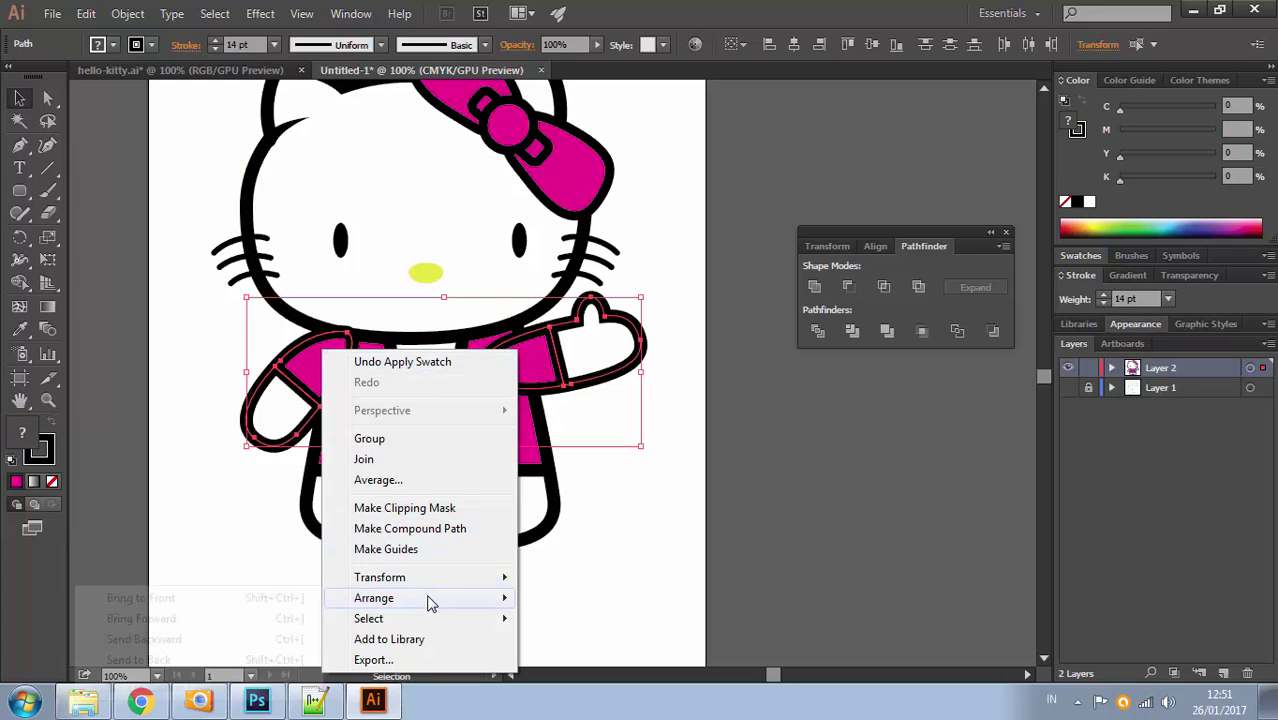
{"action": "left_click", "coordinate": [208, 660]}
{"action": "left_click", "coordinate": [706, 438]}
{"action": "key", "text": "space"}
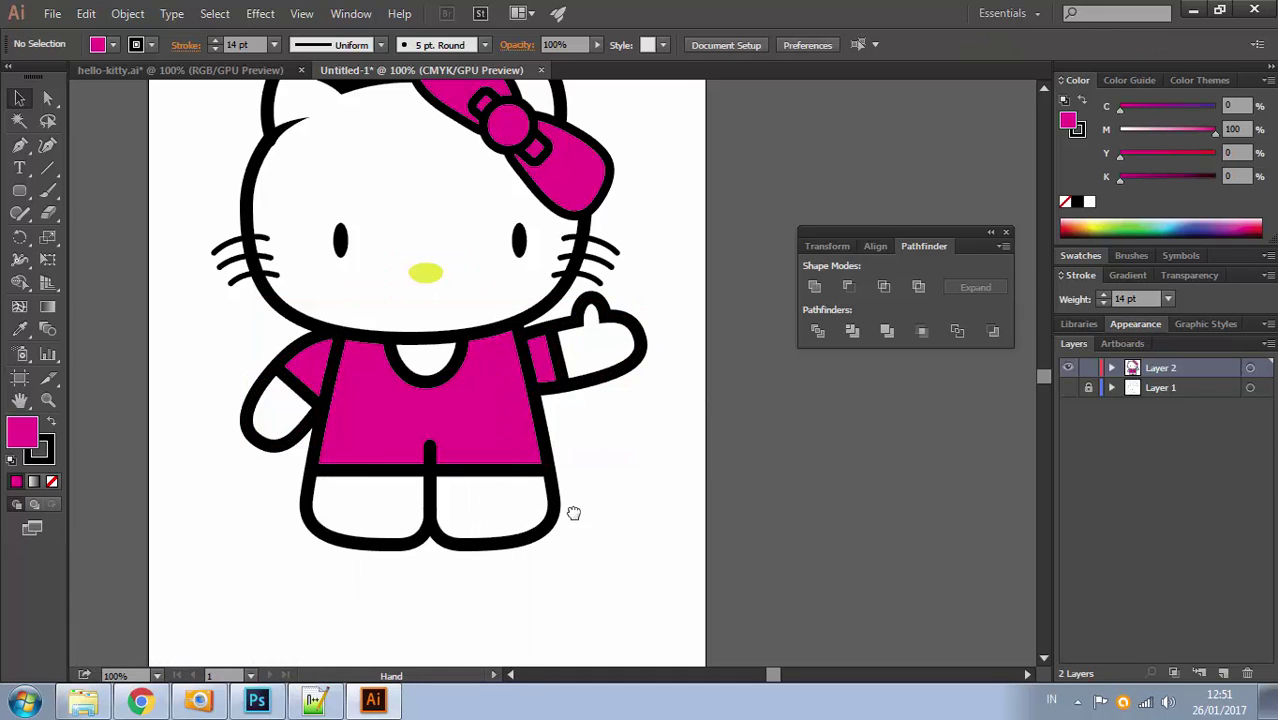
{"action": "left_click_drag", "start_coordinate": [580, 418], "coordinate": [546, 473]}
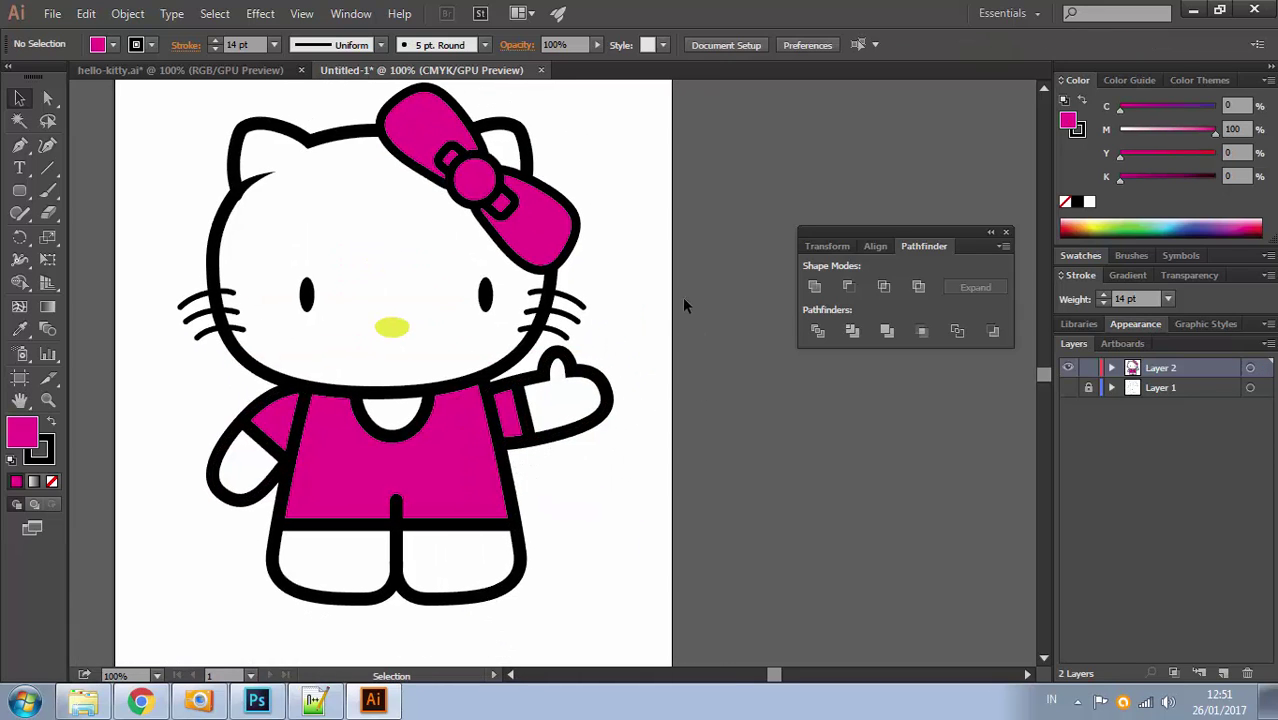
Compare the current drawing with the finished Hello Kitty figures in the hello-kitty.ai document, focusing on the legs
{"action": "left_click", "coordinate": [268, 70]}
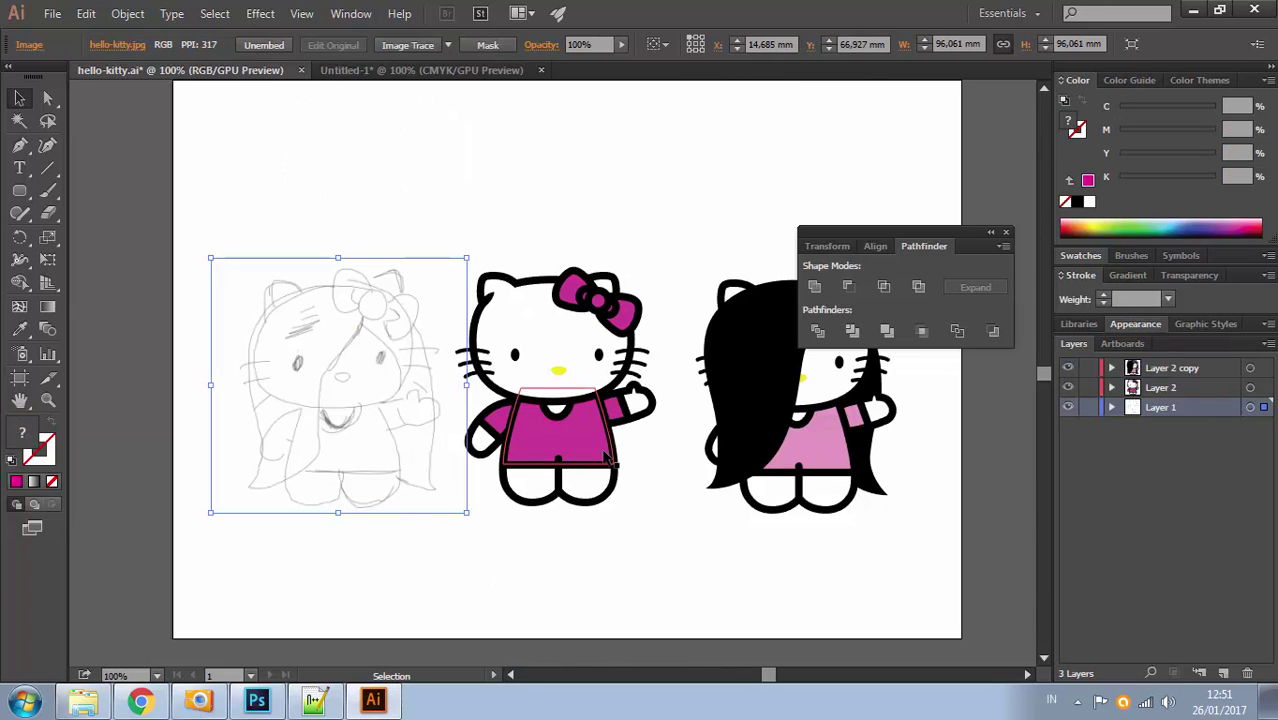
{"action": "left_click", "coordinate": [368, 72]}
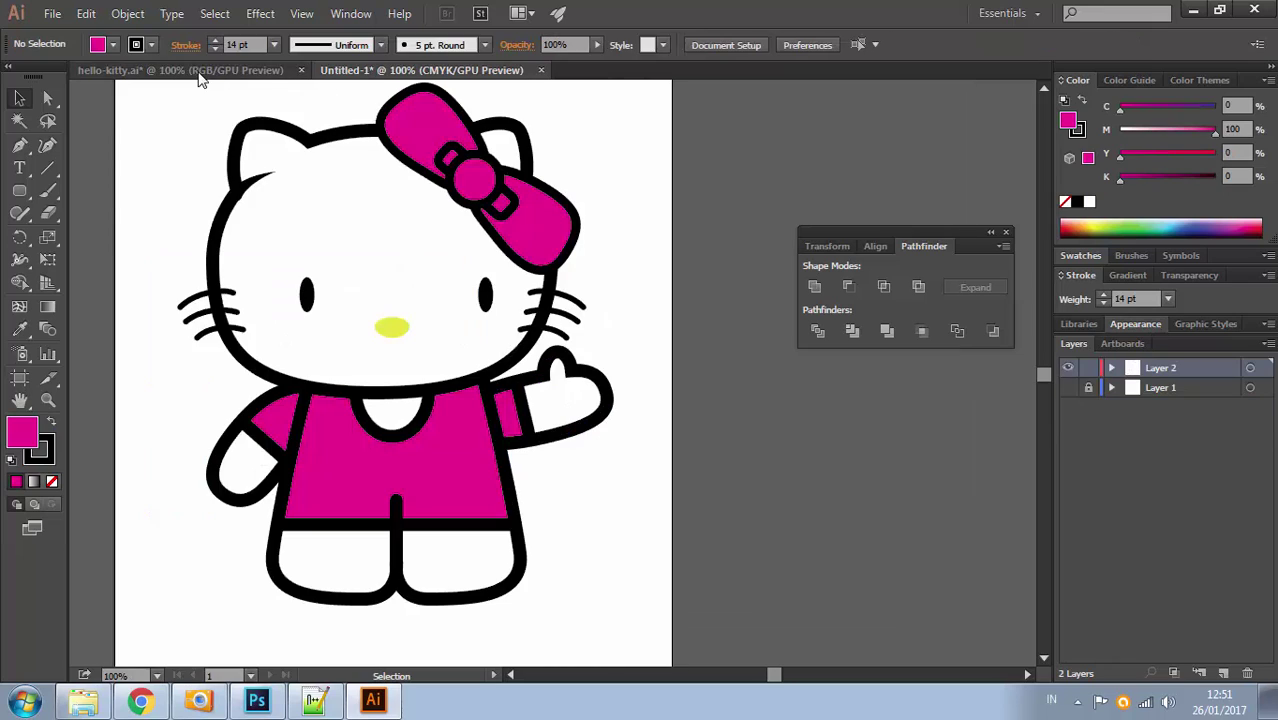
{"action": "left_click", "coordinate": [200, 72]}
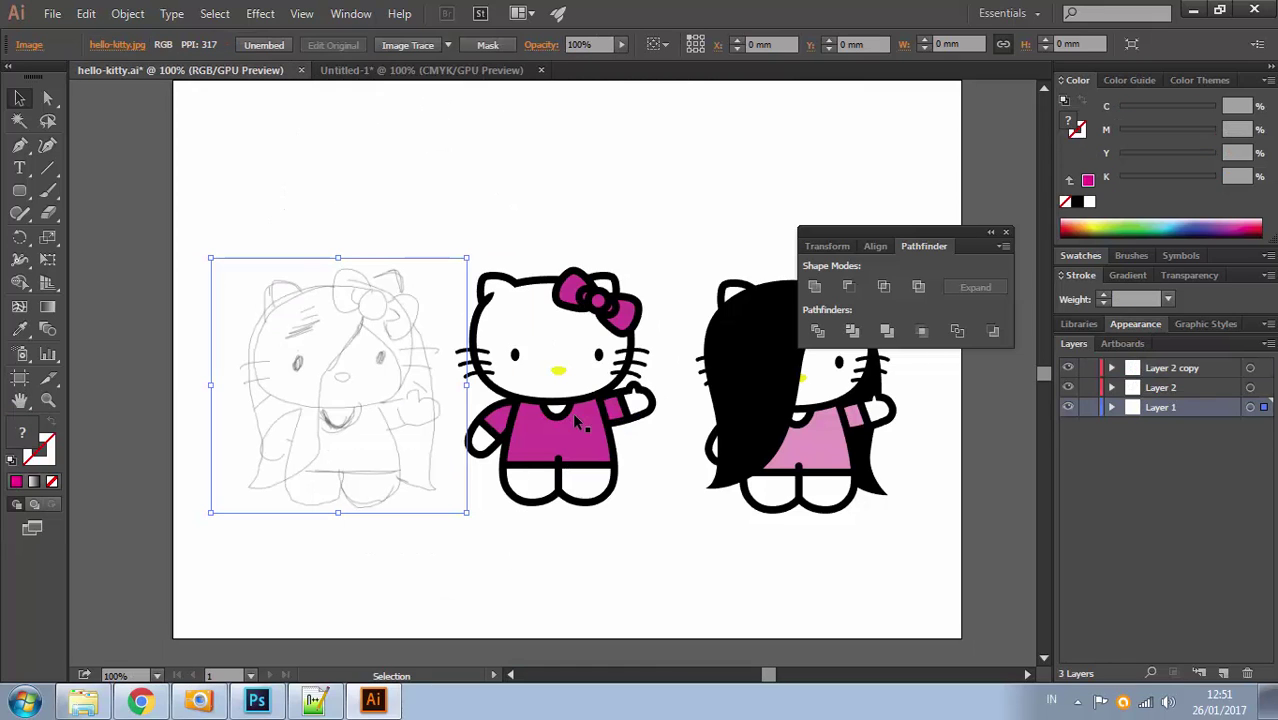
{"action": "left_click", "coordinate": [368, 70]}
{"action": "left_click", "coordinate": [200, 70]}
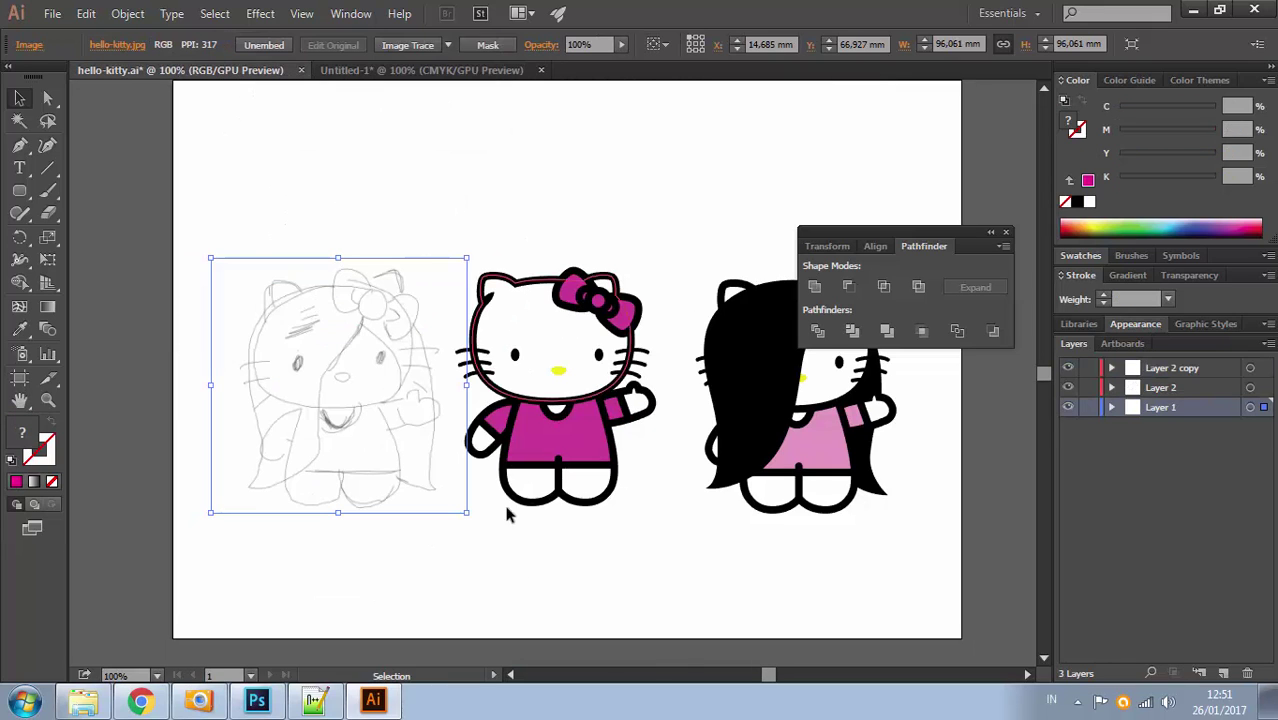
{"action": "left_click", "coordinate": [440, 72]}
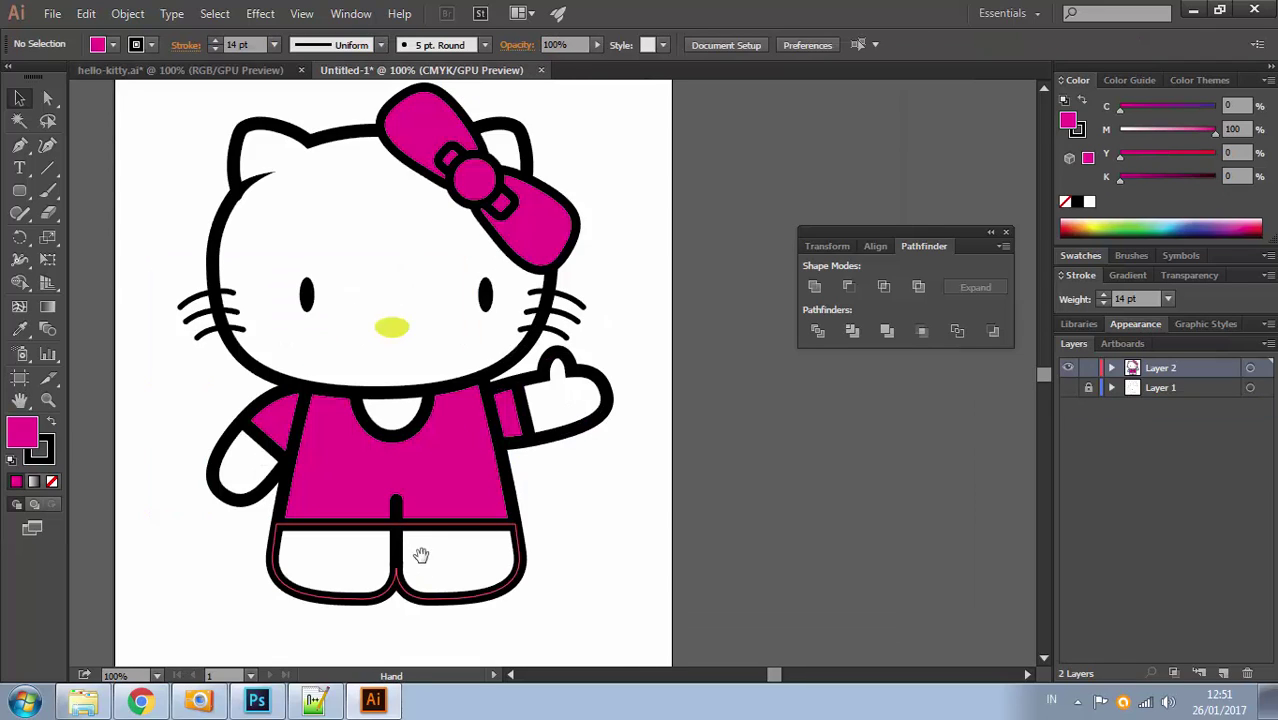
Round the bottom of the left foot by moving its lowest anchor point down and outward and adjusting its curve handle
{"action": "scroll", "coordinate": [400, 500], "scroll_direction": "down", "scroll_amount": 3}
{"action": "left_click", "coordinate": [390, 455]}
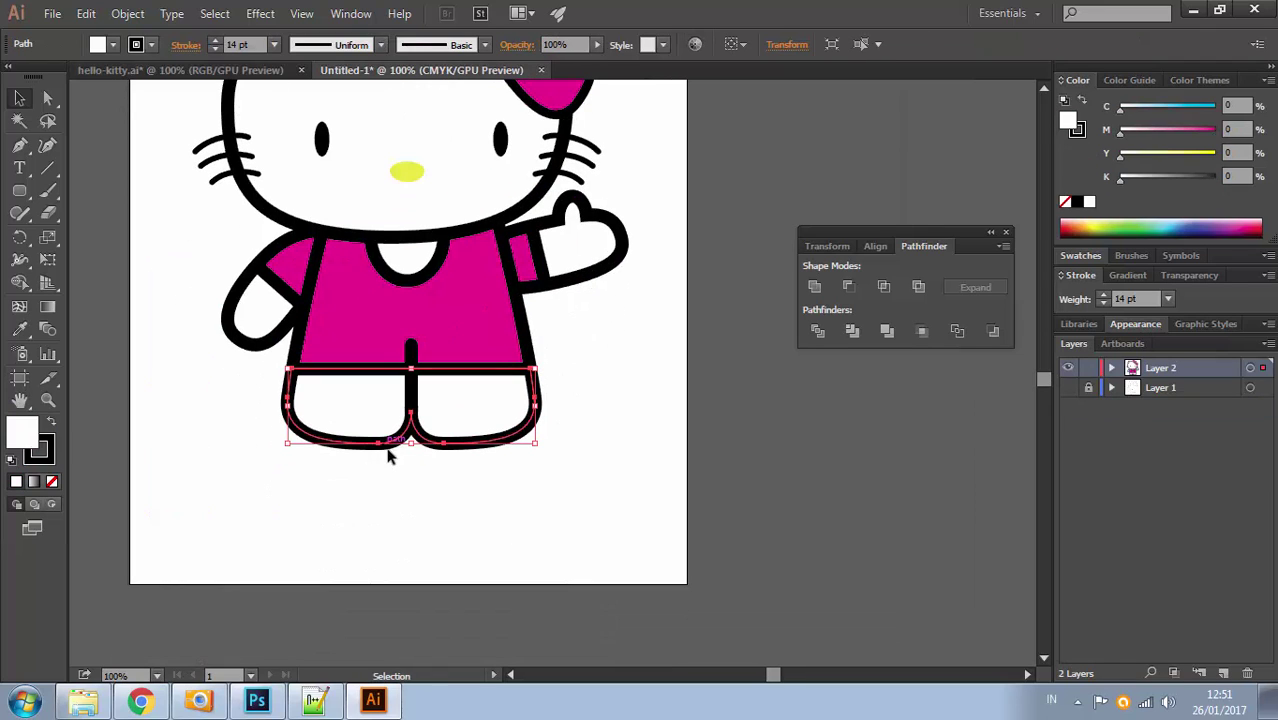
{"action": "left_click", "coordinate": [19, 145]}
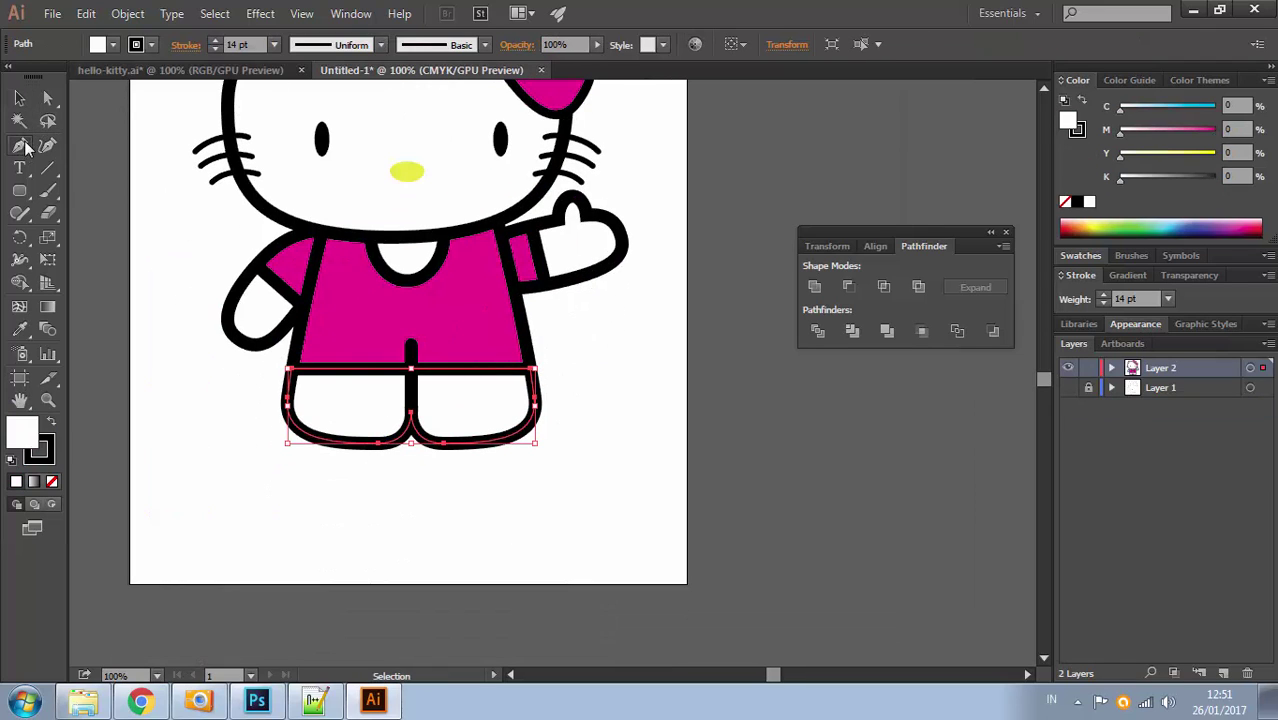
{"action": "left_click", "coordinate": [378, 443]}
{"action": "left_click", "coordinate": [379, 450], "text": "ctrl"}
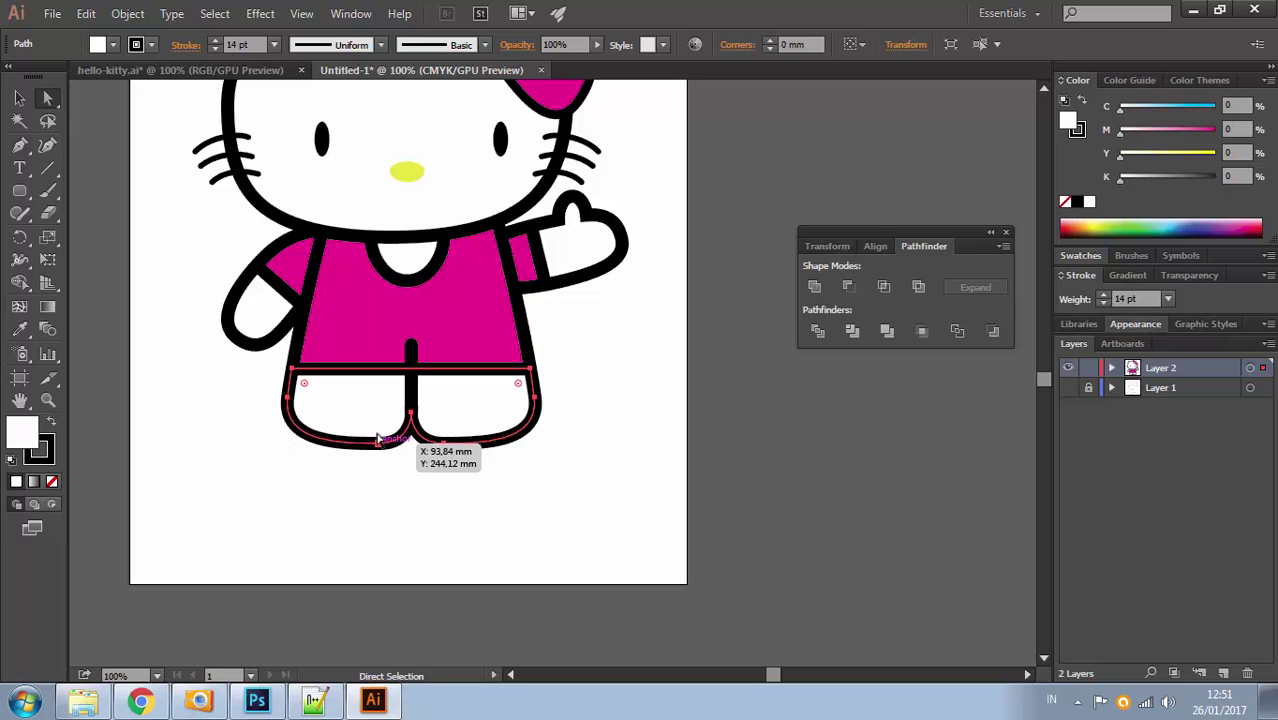
{"action": "left_click", "coordinate": [53, 104]}
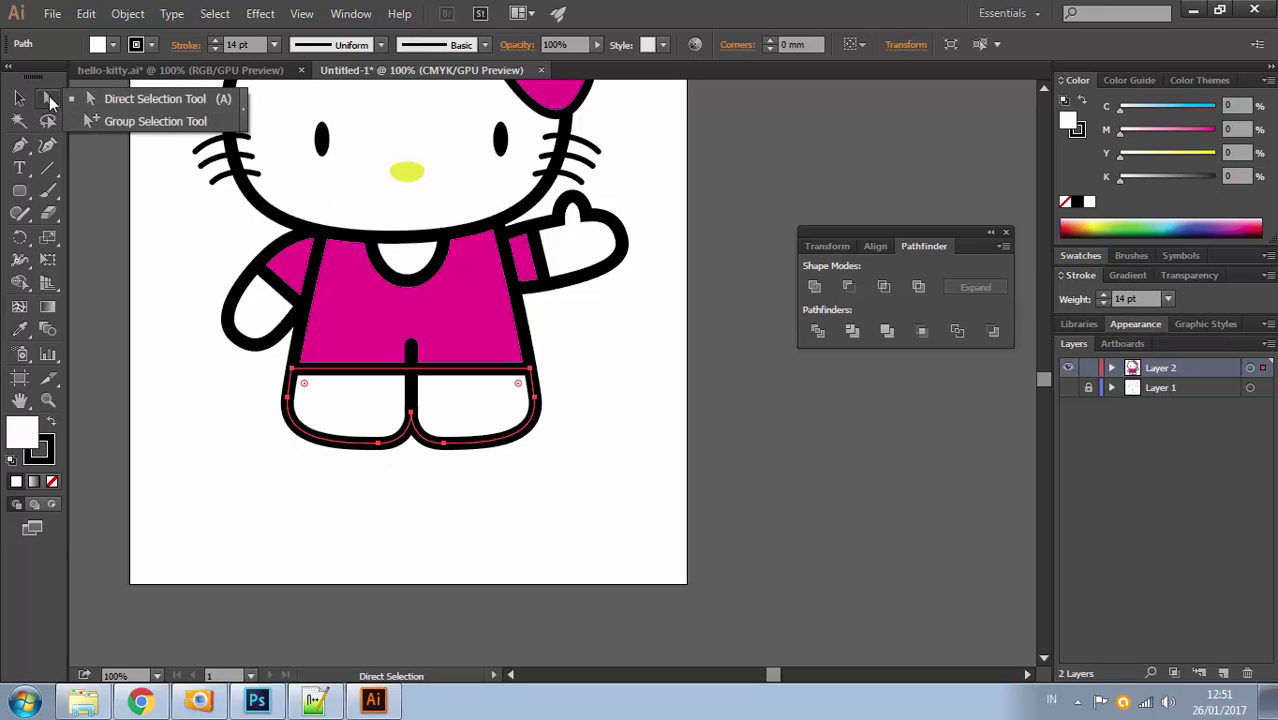
{"action": "left_click_drag", "start_coordinate": [378, 442], "coordinate": [401, 455]}
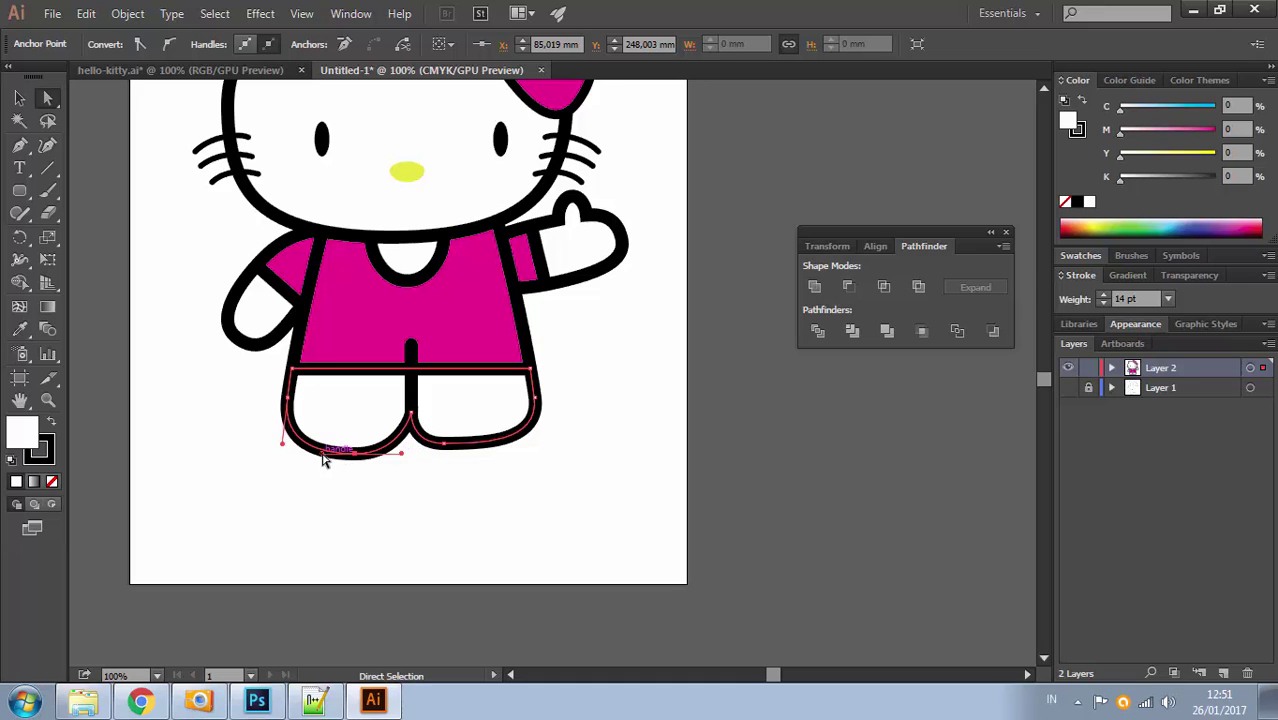
{"action": "left_click_drag", "start_coordinate": [322, 454], "coordinate": [285, 450]}
Lower the bottom anchor point of the right foot to the left foot's level and lengthen the outer side's curve handle
{"action": "left_click", "coordinate": [448, 448]}
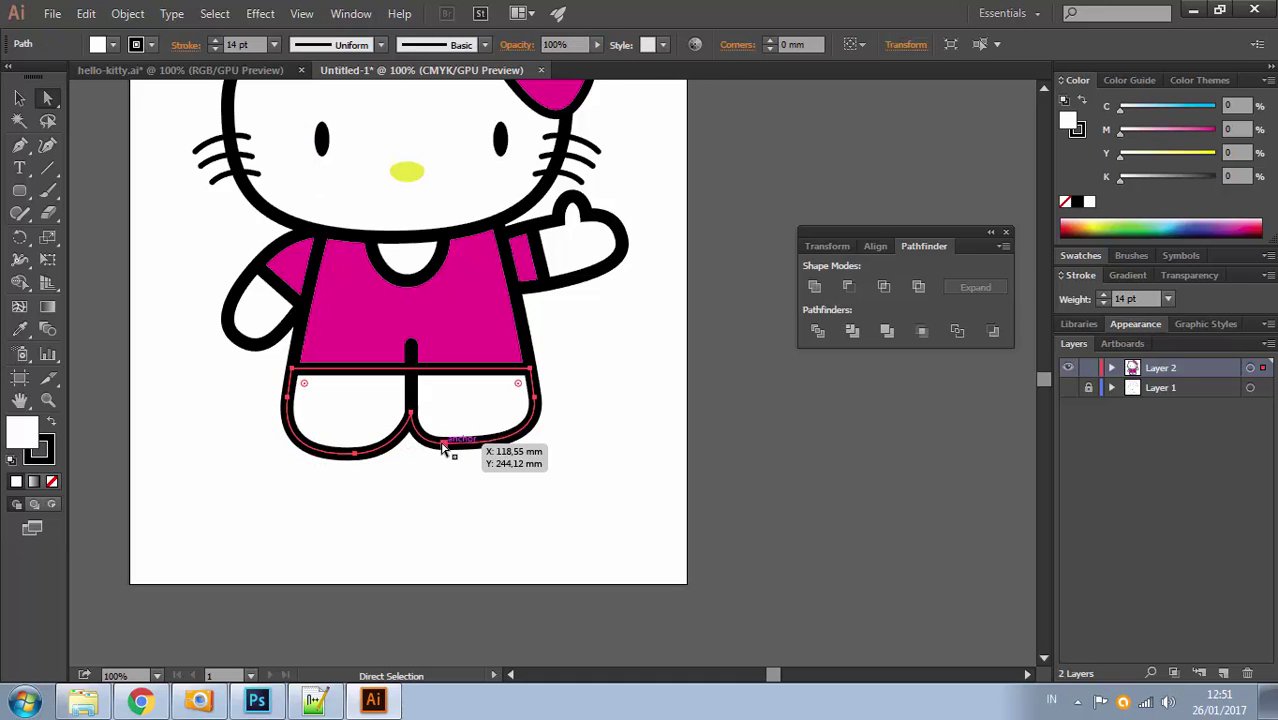
{"action": "left_click_drag", "start_coordinate": [443, 445], "coordinate": [456, 458]}
{"action": "key", "text": "ctrl+z"}
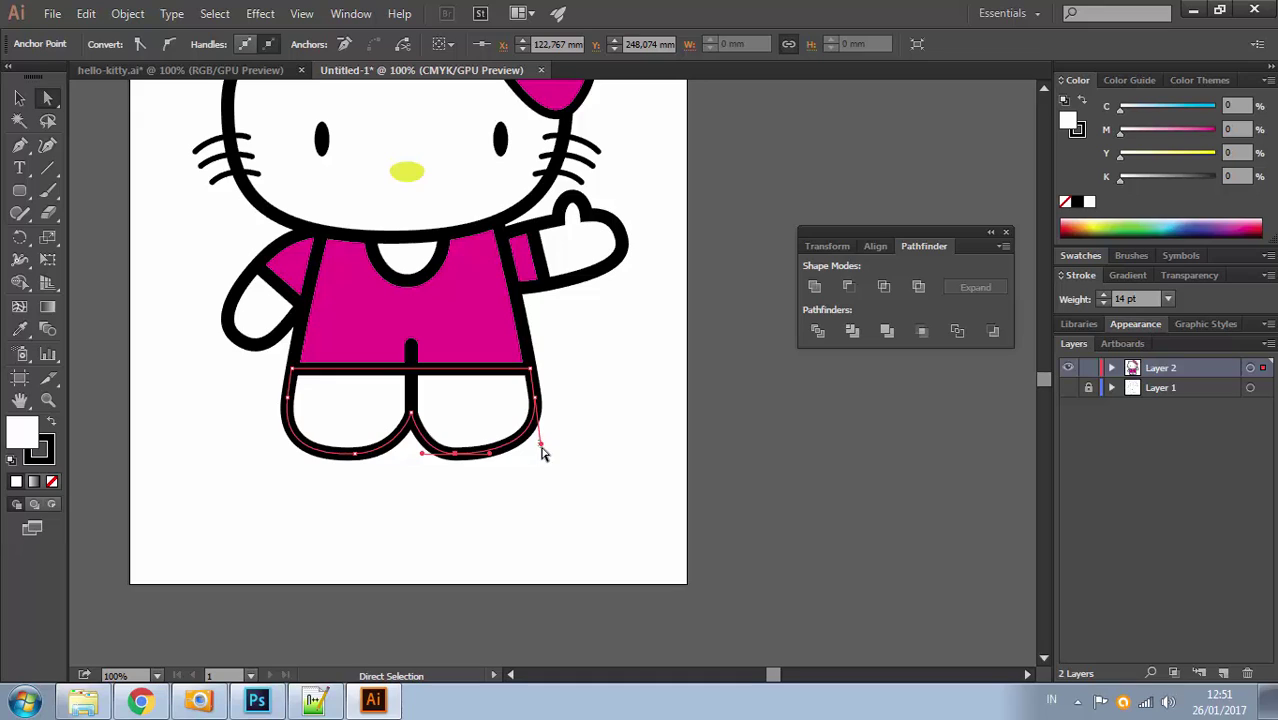
{"action": "left_click", "coordinate": [542, 447]}
{"action": "left_click", "coordinate": [536, 401]}
{"action": "left_click_drag", "start_coordinate": [542, 447], "coordinate": [543, 453]}
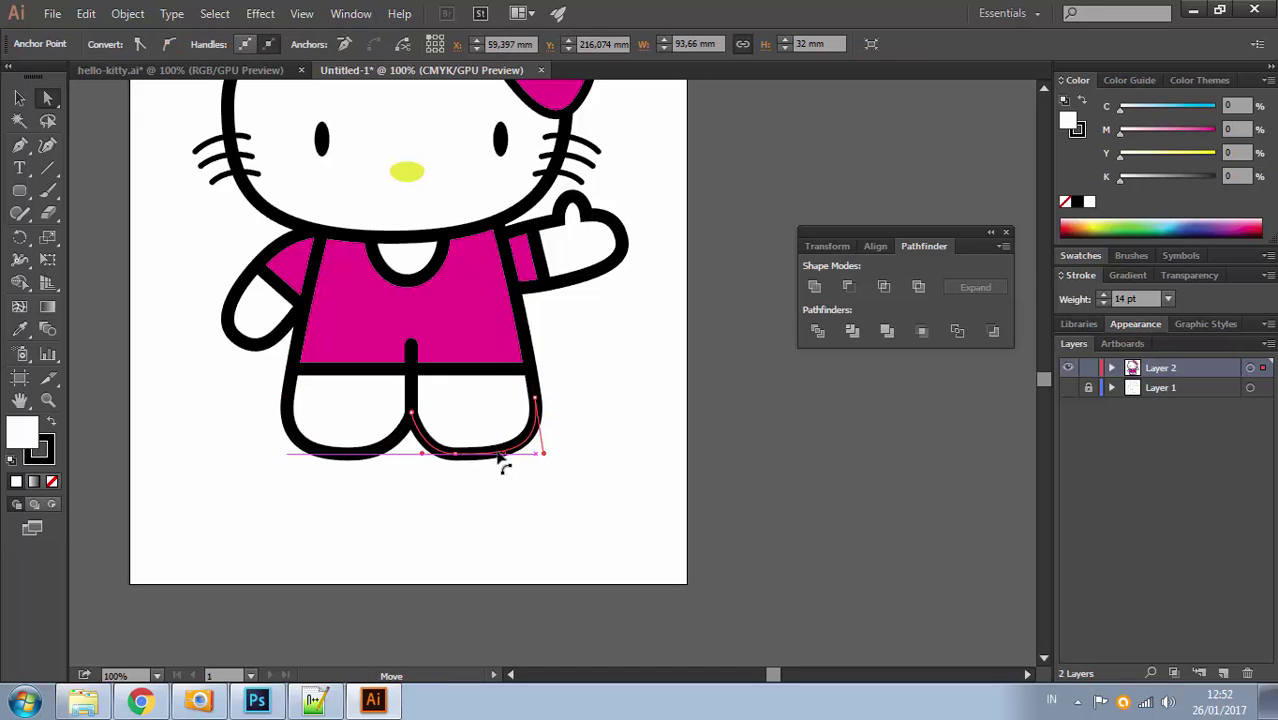
Shift the right foot's bottom anchor point outward and refine its curve handles to mirror the left foot, then deselect
{"action": "left_click_drag", "start_coordinate": [456, 459], "coordinate": [467, 458]}
{"action": "left_click", "coordinate": [541, 448]}
{"action": "left_click", "coordinate": [505, 450]}
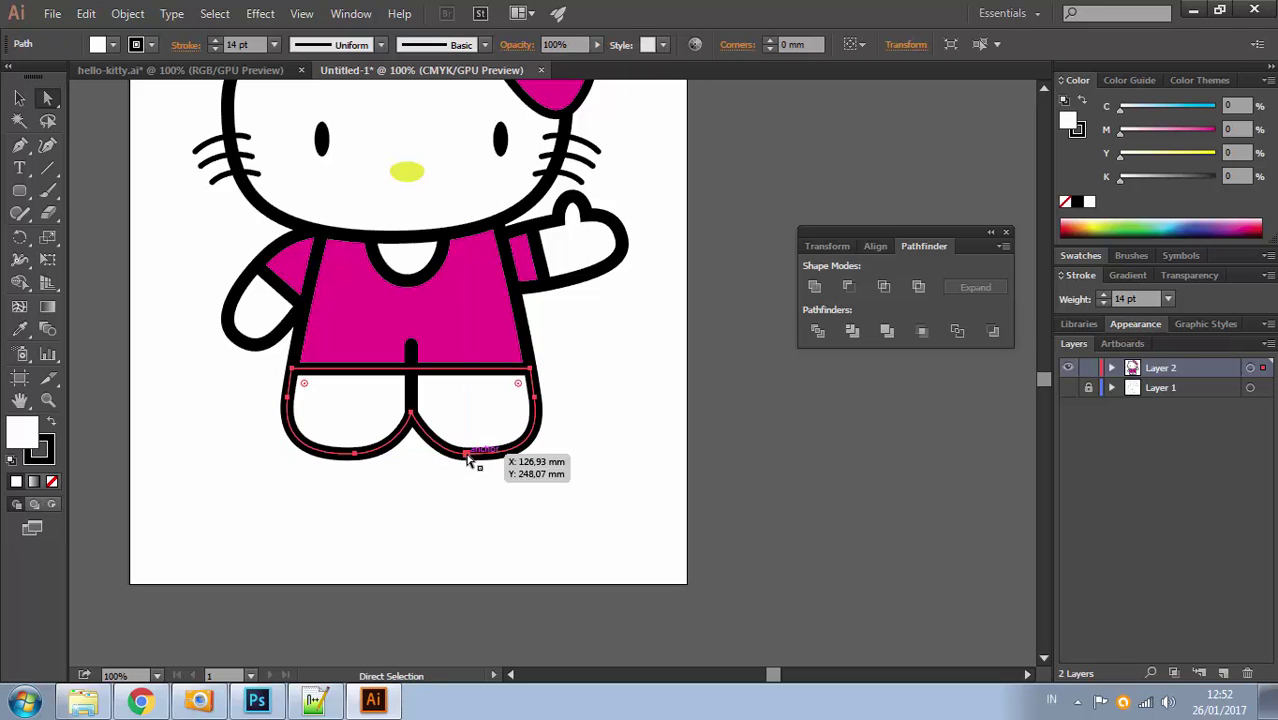
{"action": "left_click", "coordinate": [468, 456]}
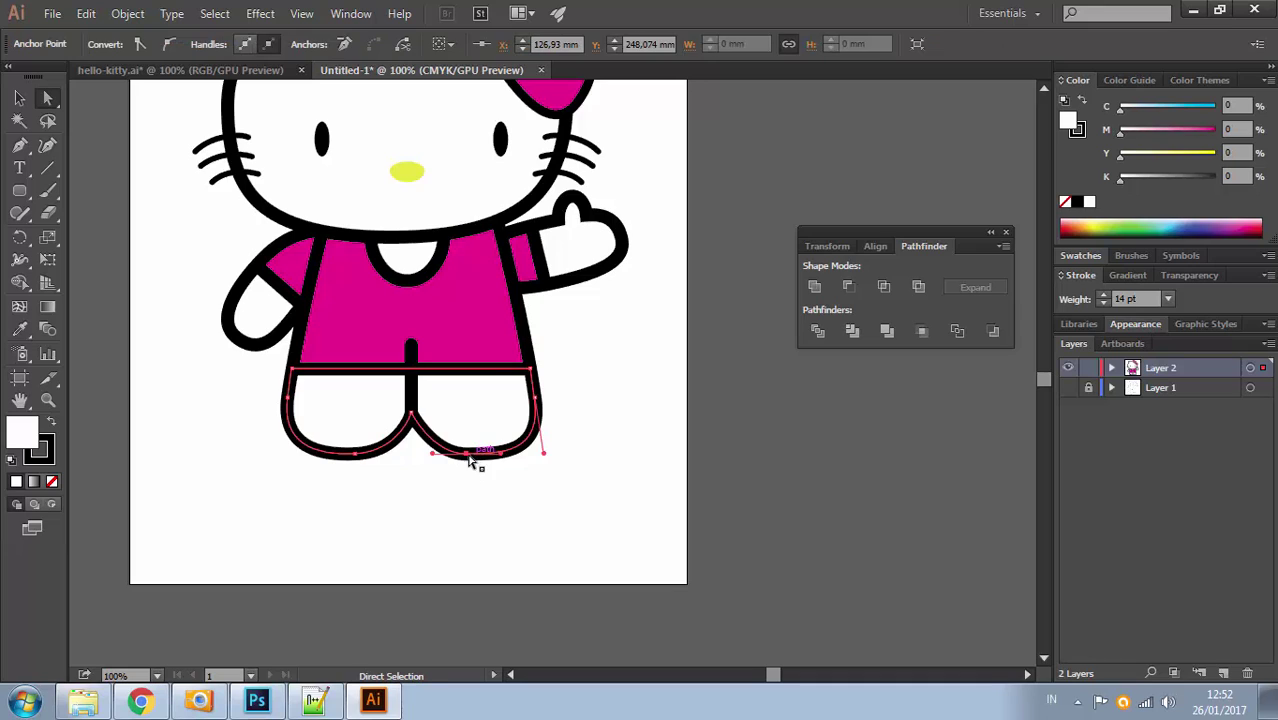
{"action": "left_click_drag", "start_coordinate": [470, 458], "coordinate": [542, 452]}
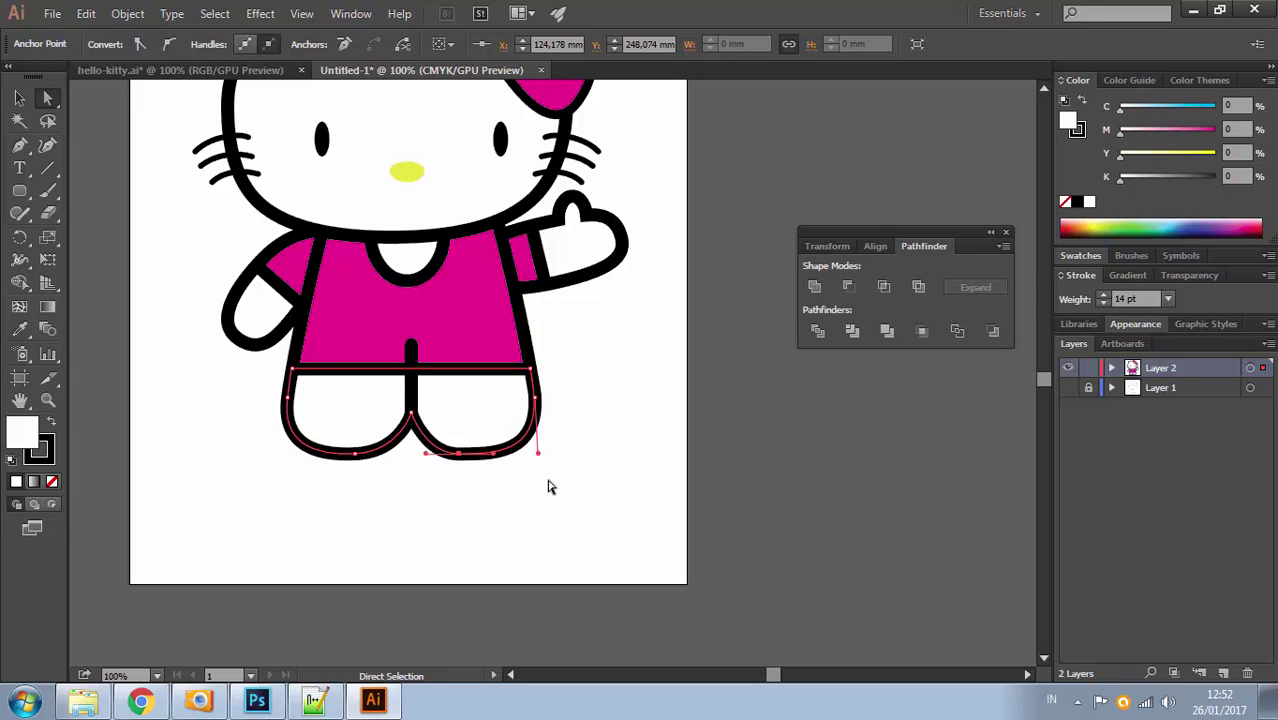
{"action": "left_click", "coordinate": [548, 487]}
{"action": "left_click_drag", "start_coordinate": [457, 456], "coordinate": [489, 457]}
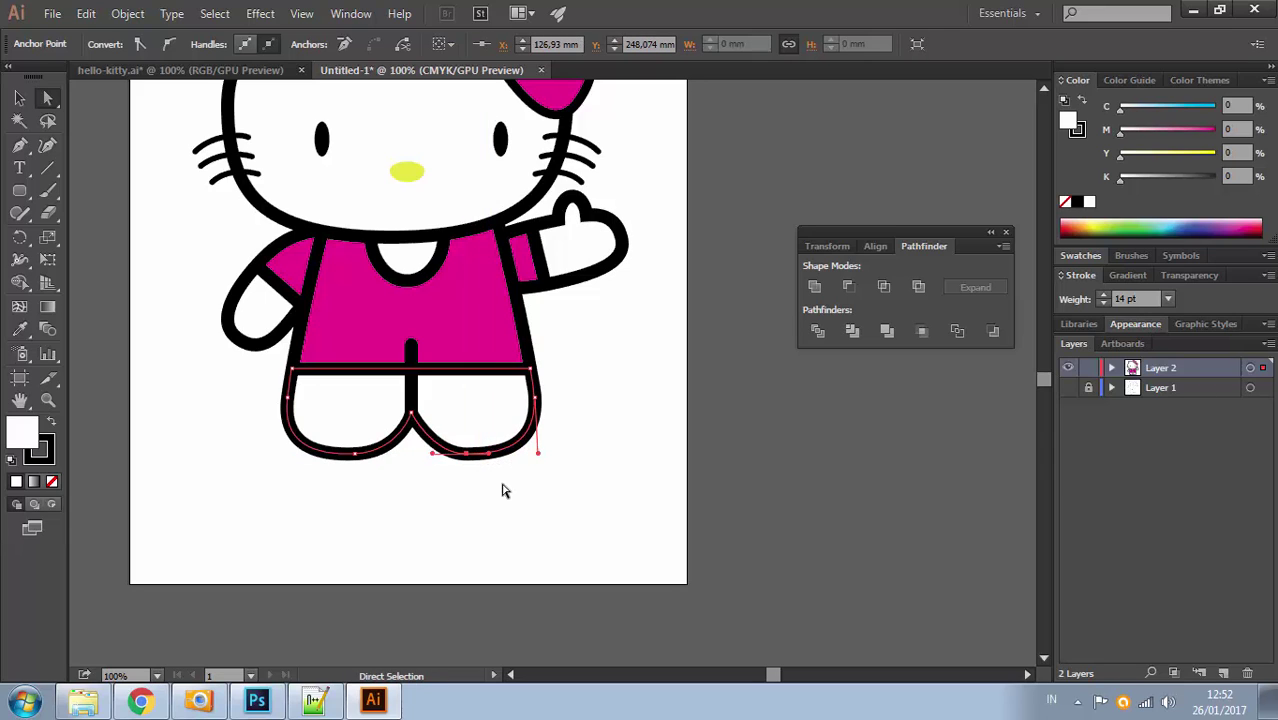
{"action": "left_click", "coordinate": [534, 463]}
Check the whole reshaped figure against the plain and long-haired versions in the hello-kitty.ai document, then return to the drawing
{"action": "key", "text": "v"}
{"action": "left_click_drag", "start_coordinate": [612, 330], "coordinate": [583, 467]}
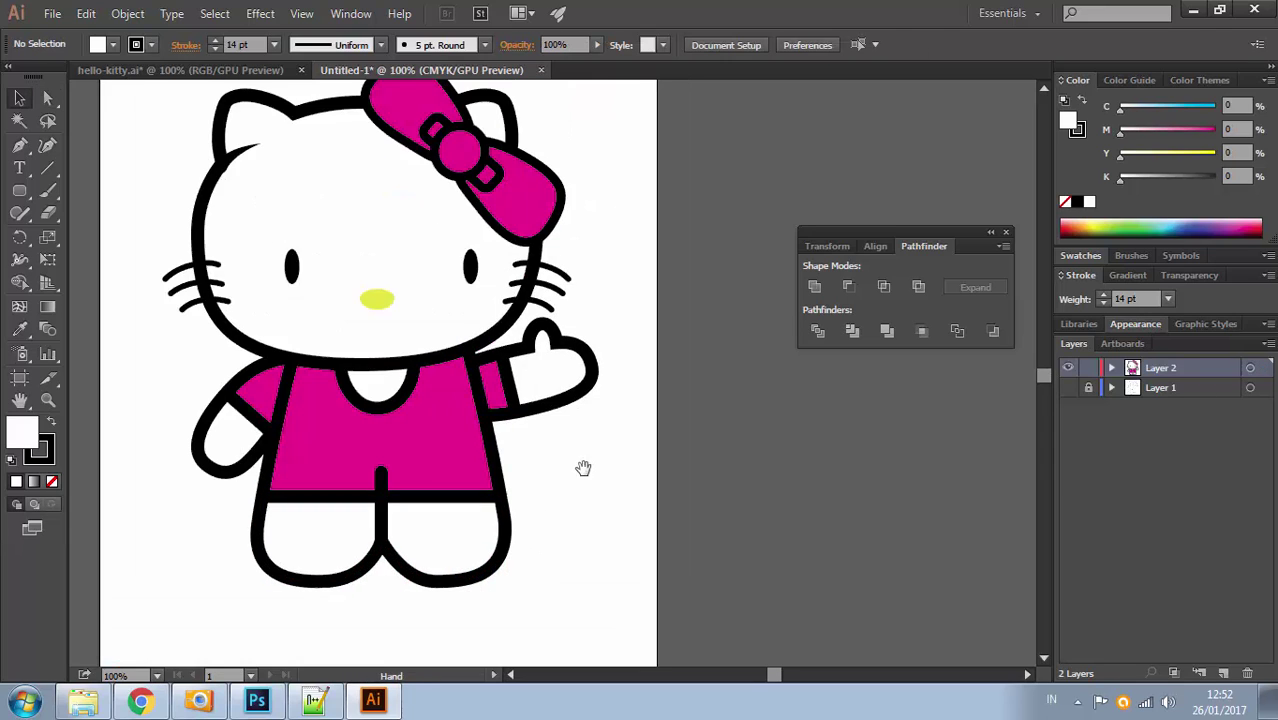
{"action": "left_click_drag", "start_coordinate": [602, 371], "coordinate": [599, 423]}
{"action": "left_click_drag", "start_coordinate": [592, 313], "coordinate": [632, 301]}
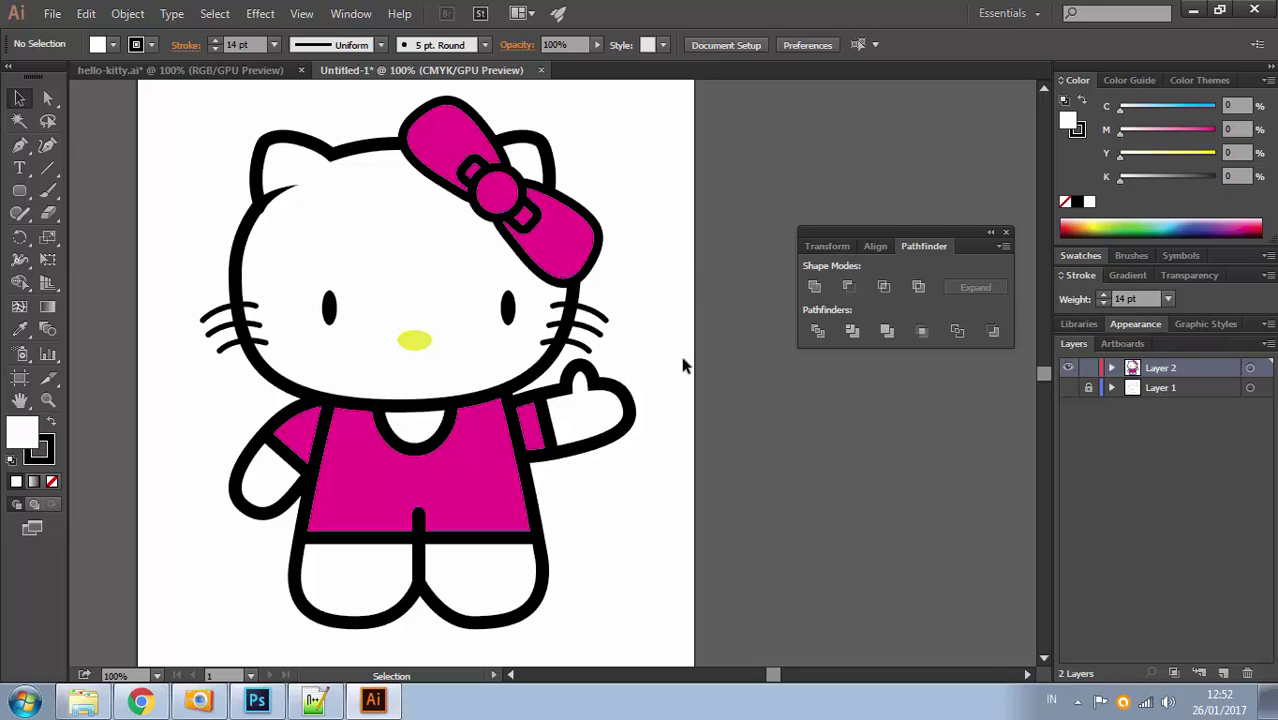
{"action": "left_click", "coordinate": [271, 71]}
{"action": "left_click_drag", "start_coordinate": [513, 234], "coordinate": [258, 156]}
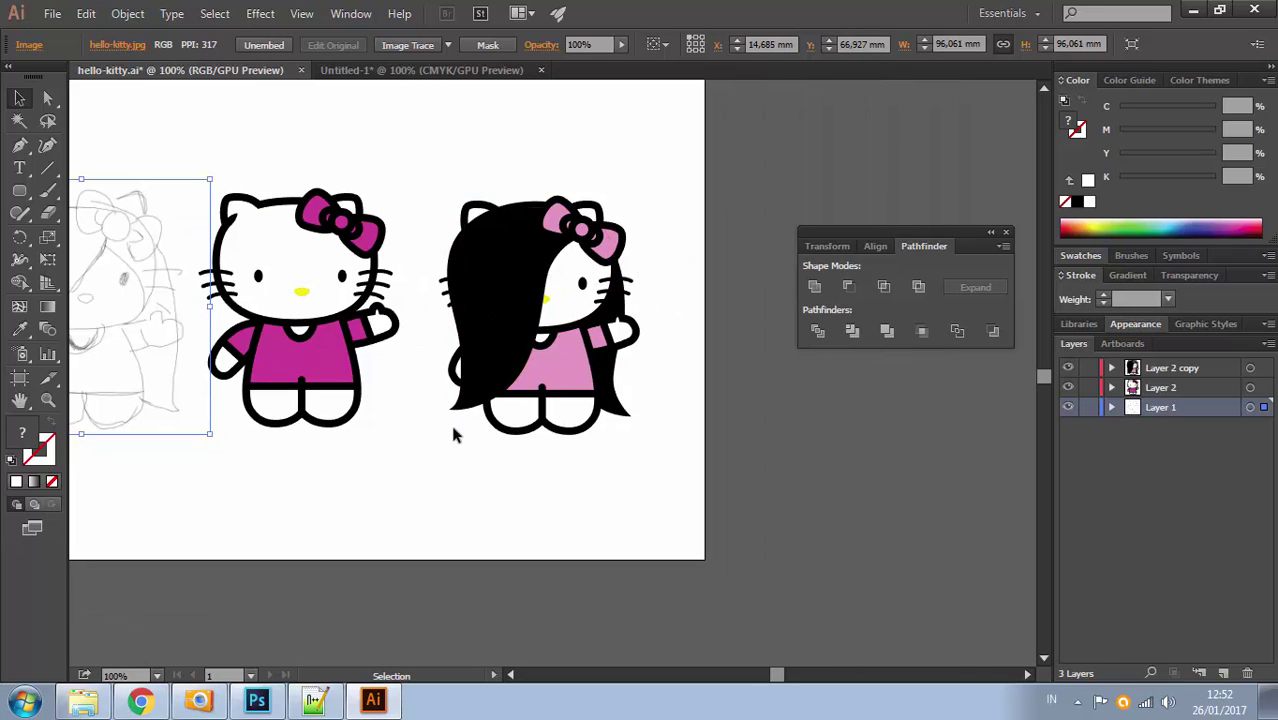
{"action": "left_click", "coordinate": [422, 71]}
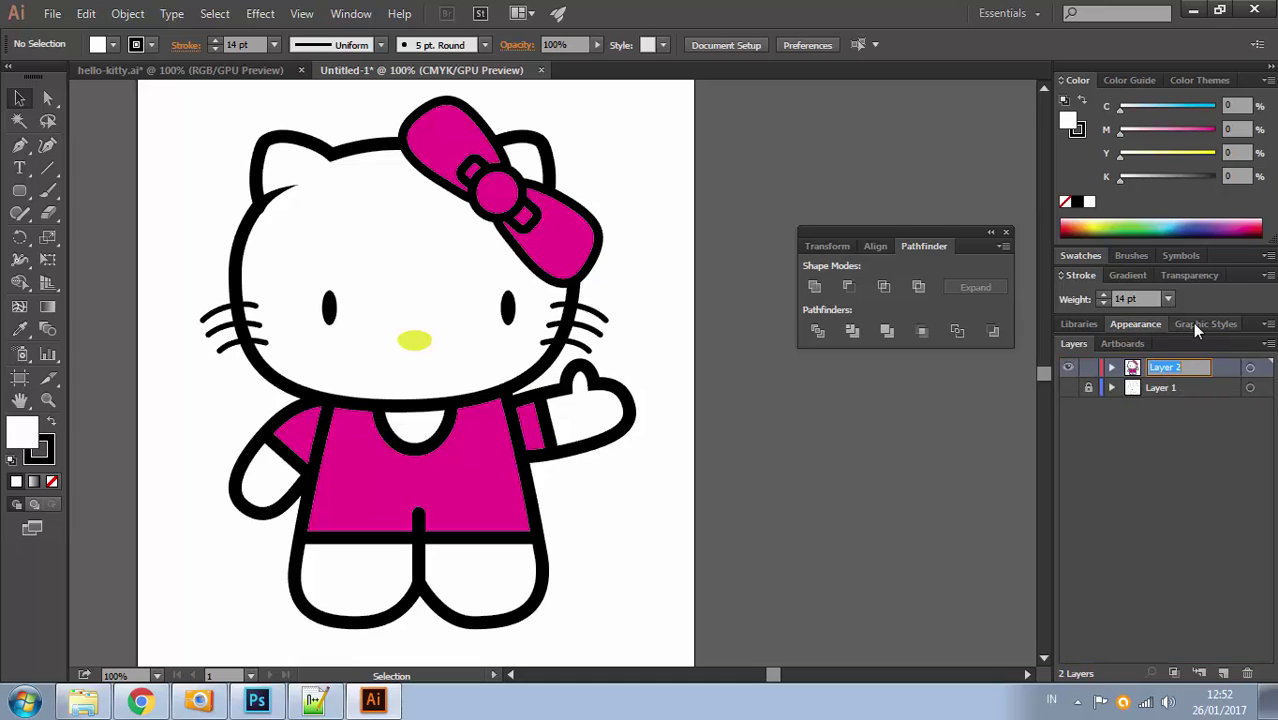
Rename Layer 2 as "standard hk", duplicate it, and hide the original layer
{"action": "type", "text": "standard hk"}
{"action": "key", "text": "Return"}
{"action": "left_click_drag", "start_coordinate": [1210, 363], "coordinate": [1195, 623]}
{"action": "left_click_drag", "start_coordinate": [1221, 665], "coordinate": [1223, 668]}
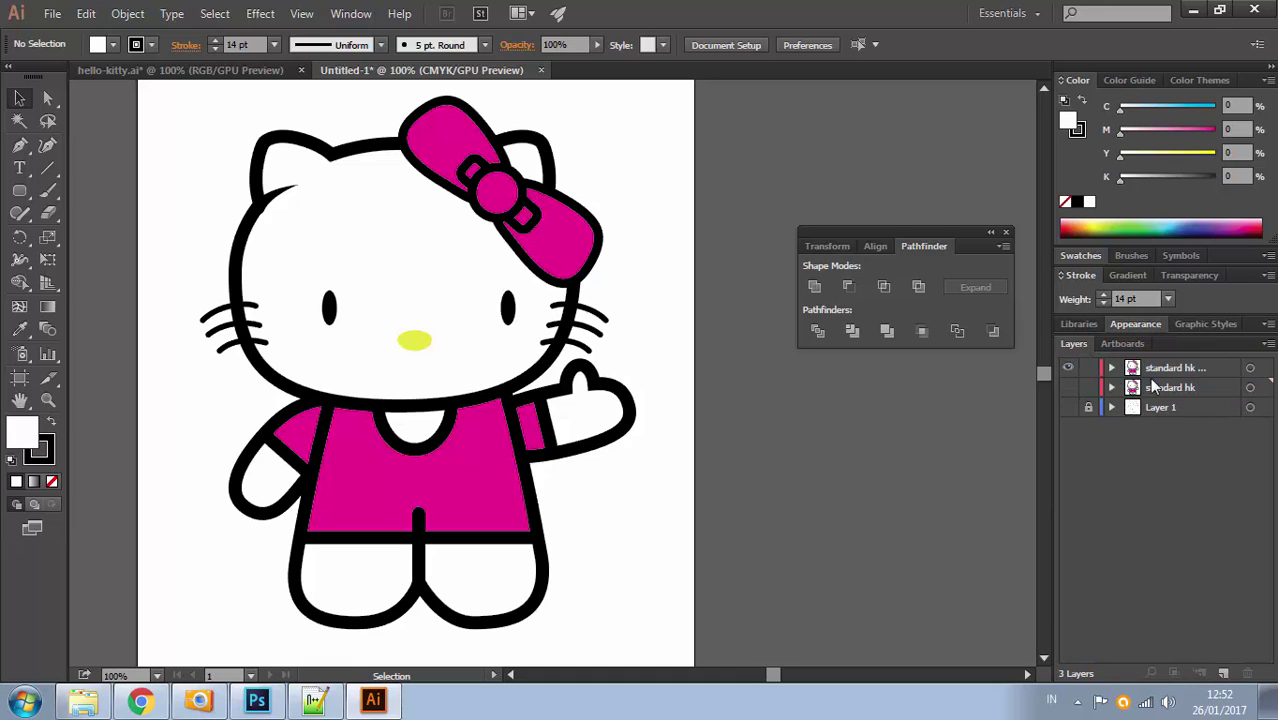
Rename the duplicated layer as "sadako hk"
{"action": "double_click", "coordinate": [1182, 367]}
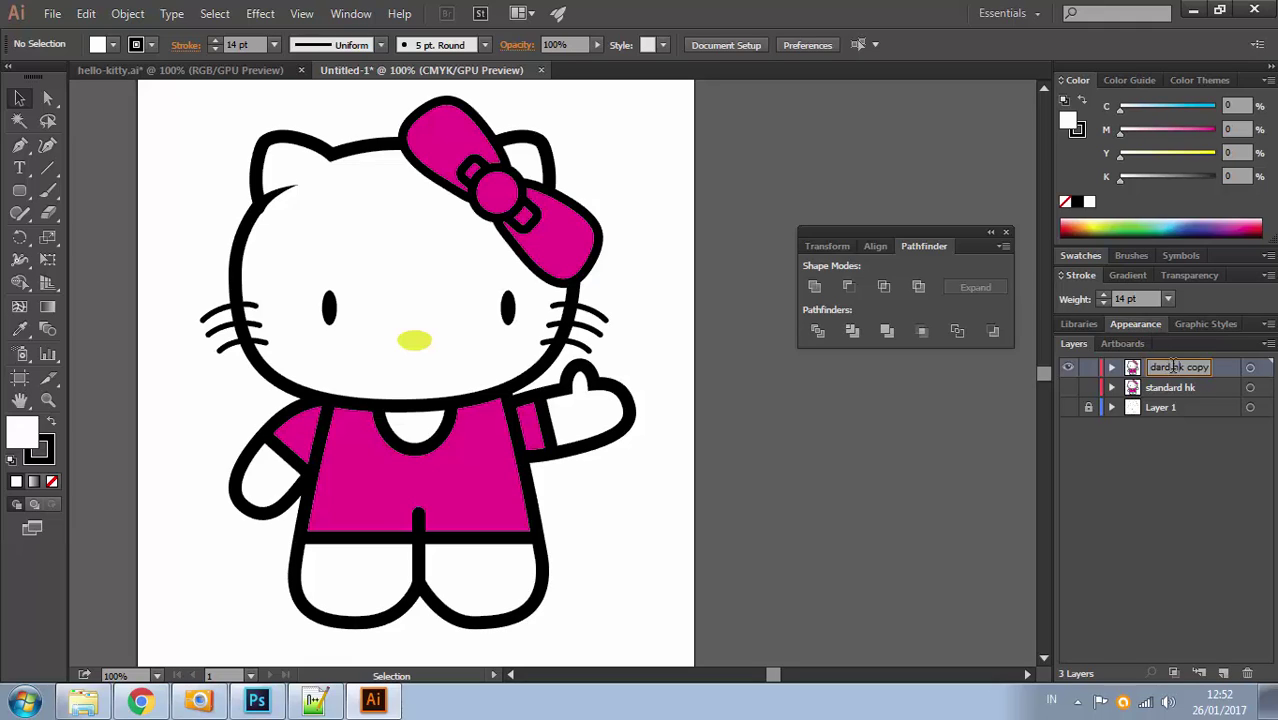
{"action": "key", "text": "BackSpace"}
{"action": "key", "text": "Home"}
{"action": "key", "text": "ctrl+shift+Right"}
{"action": "type", "text": "sadako"}
{"action": "key", "text": "Return"}
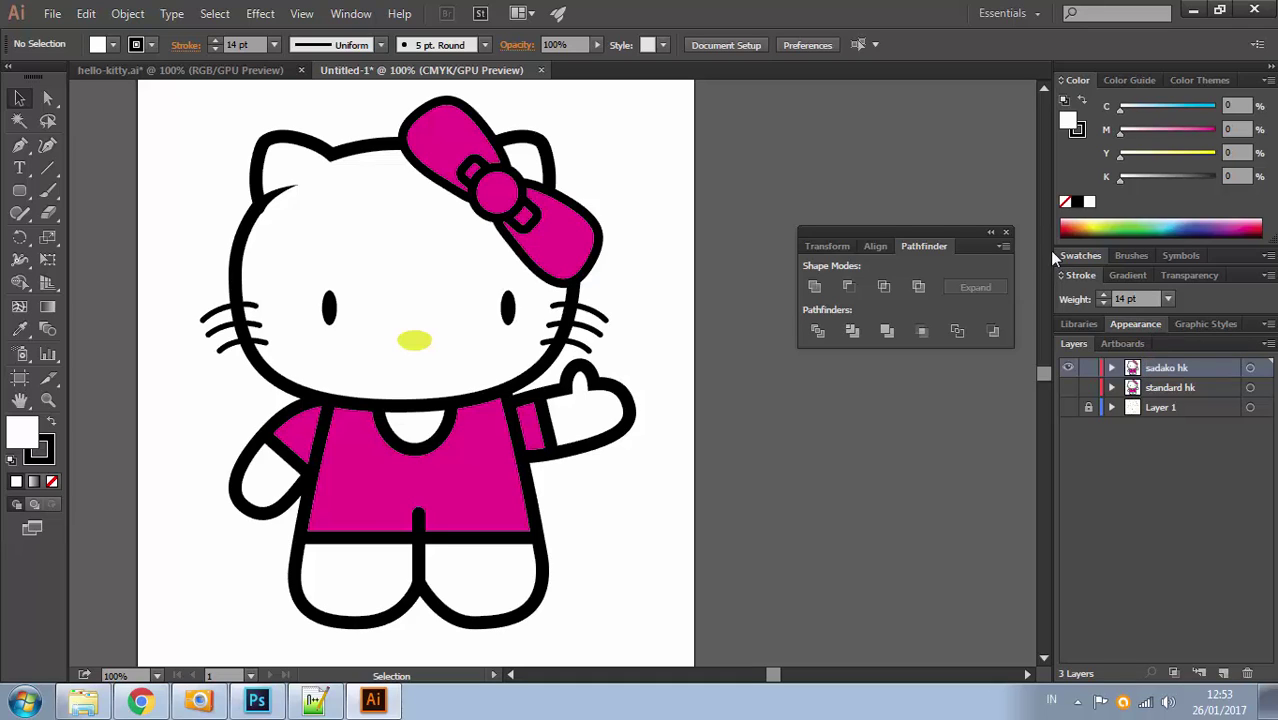
Lighten the bow's fill by setting its magenta value to 40%, then deselect the bow
{"action": "key", "text": "space"}
{"action": "left_click_drag", "start_coordinate": [507, 202], "coordinate": [612, 213]}
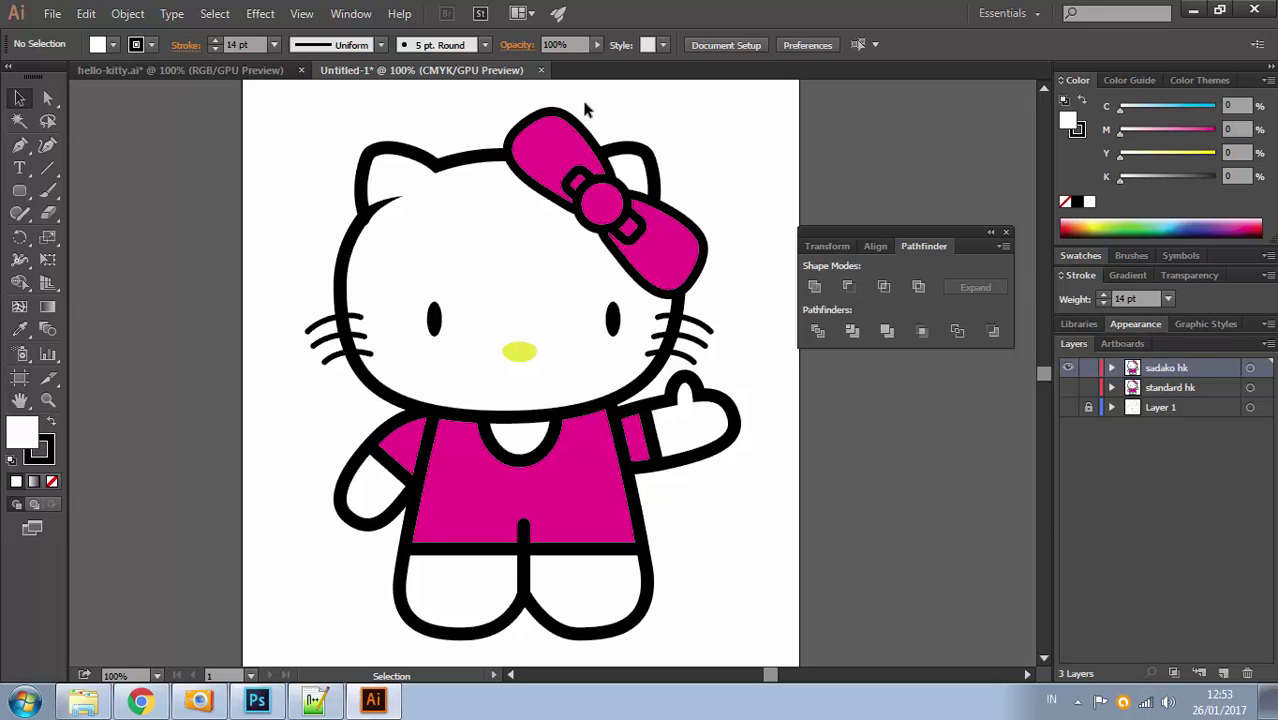
{"action": "left_click", "coordinate": [560, 122]}
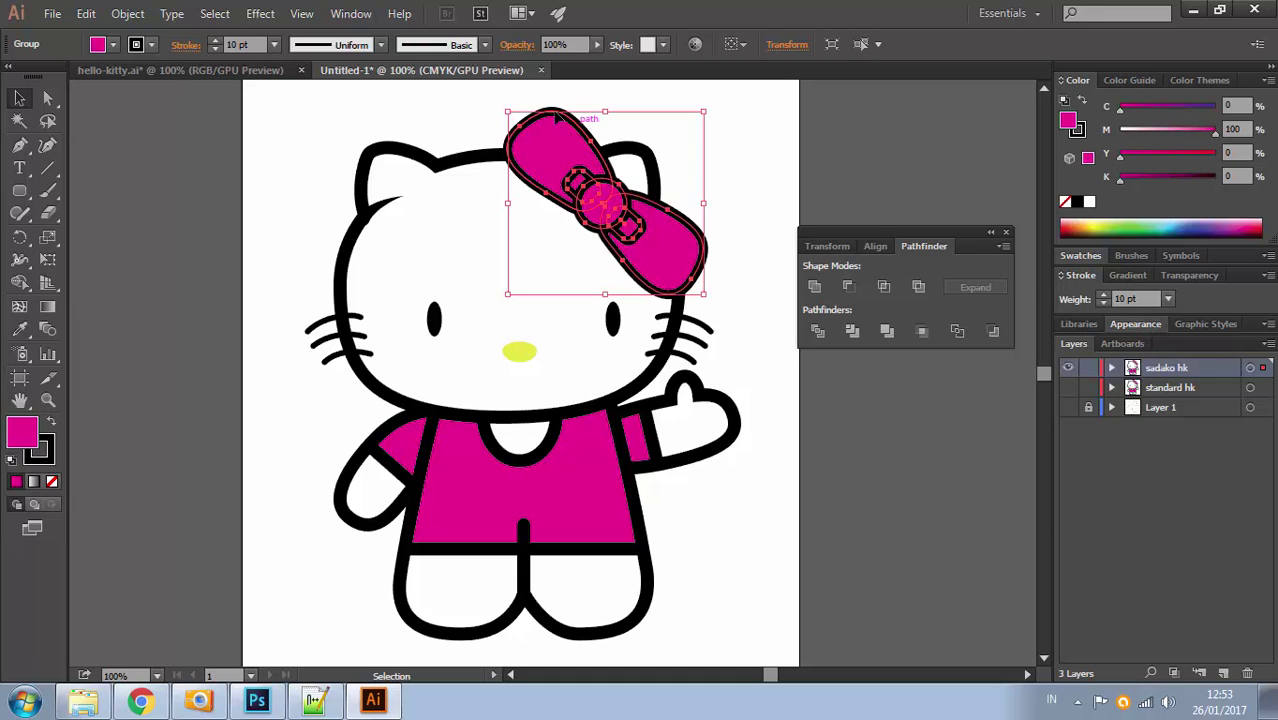
{"action": "left_click", "coordinate": [98, 50]}
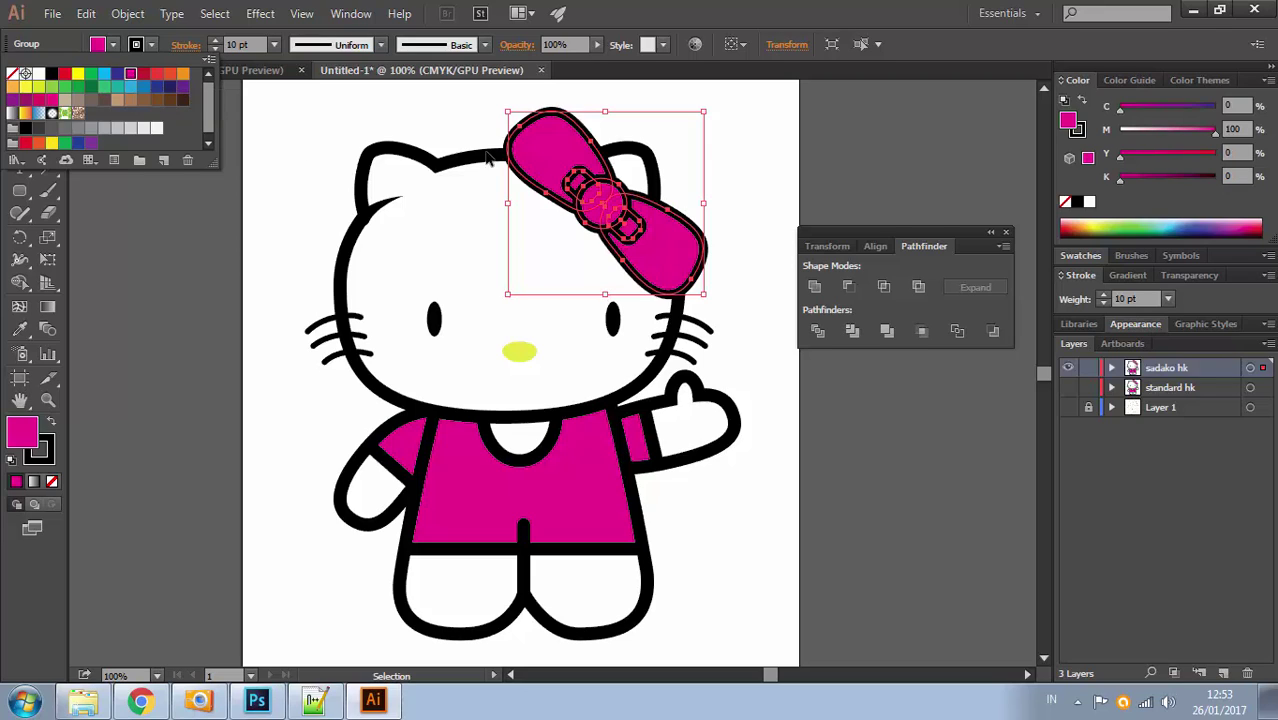
{"action": "left_click", "coordinate": [1014, 42]}
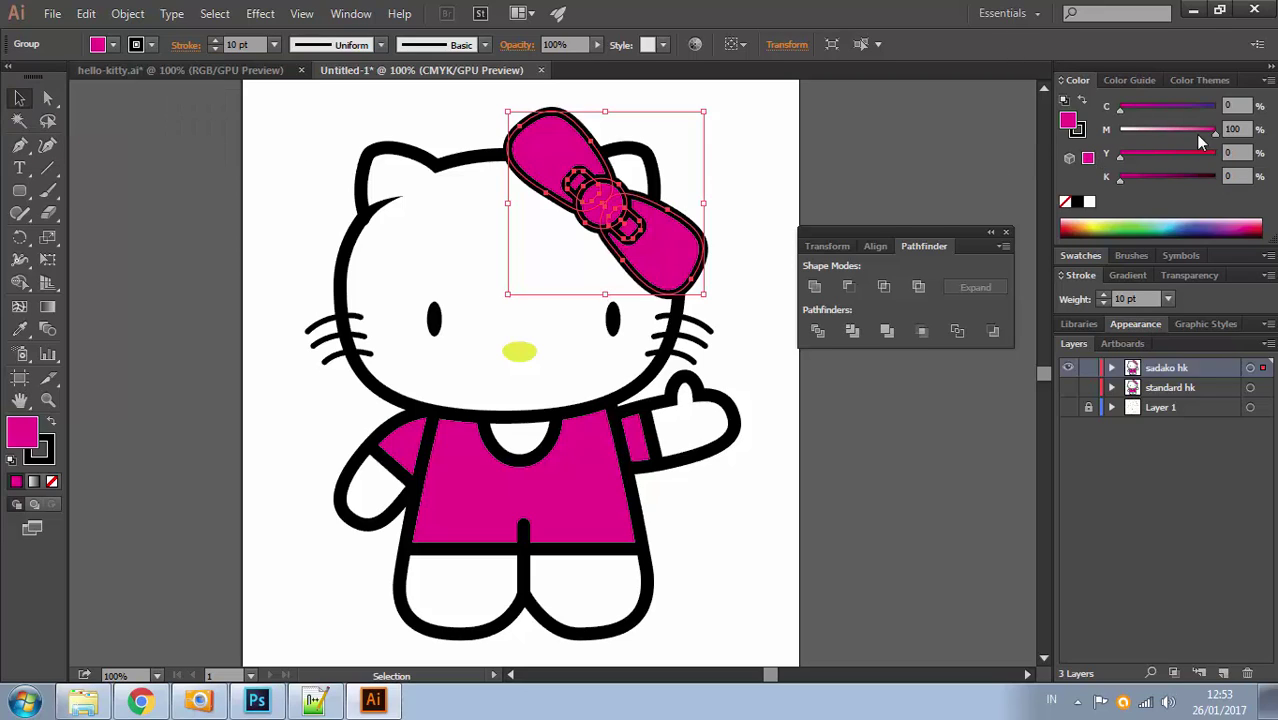
{"action": "left_click_drag", "start_coordinate": [1215, 141], "coordinate": [1158, 134]}
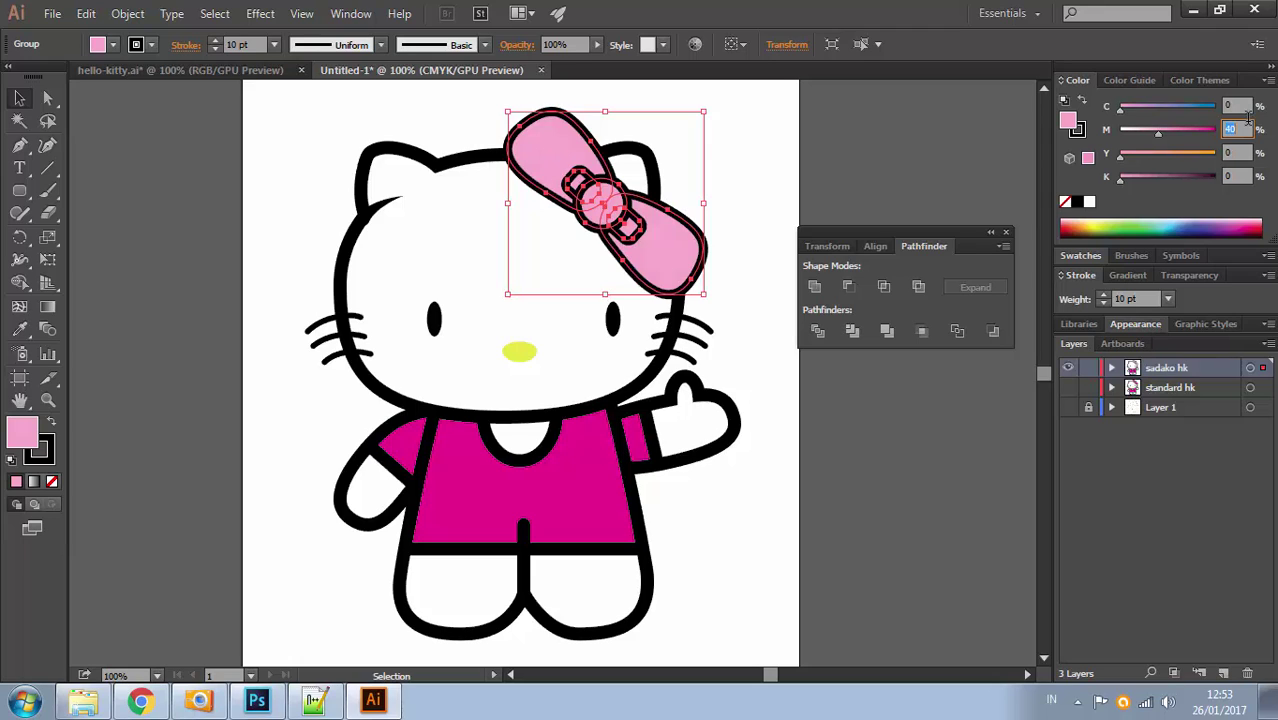
{"action": "left_click", "coordinate": [920, 175]}
Set the magenta value of the shirt's fill to 40% to match the light pink bow
{"action": "left_click", "coordinate": [585, 416]}
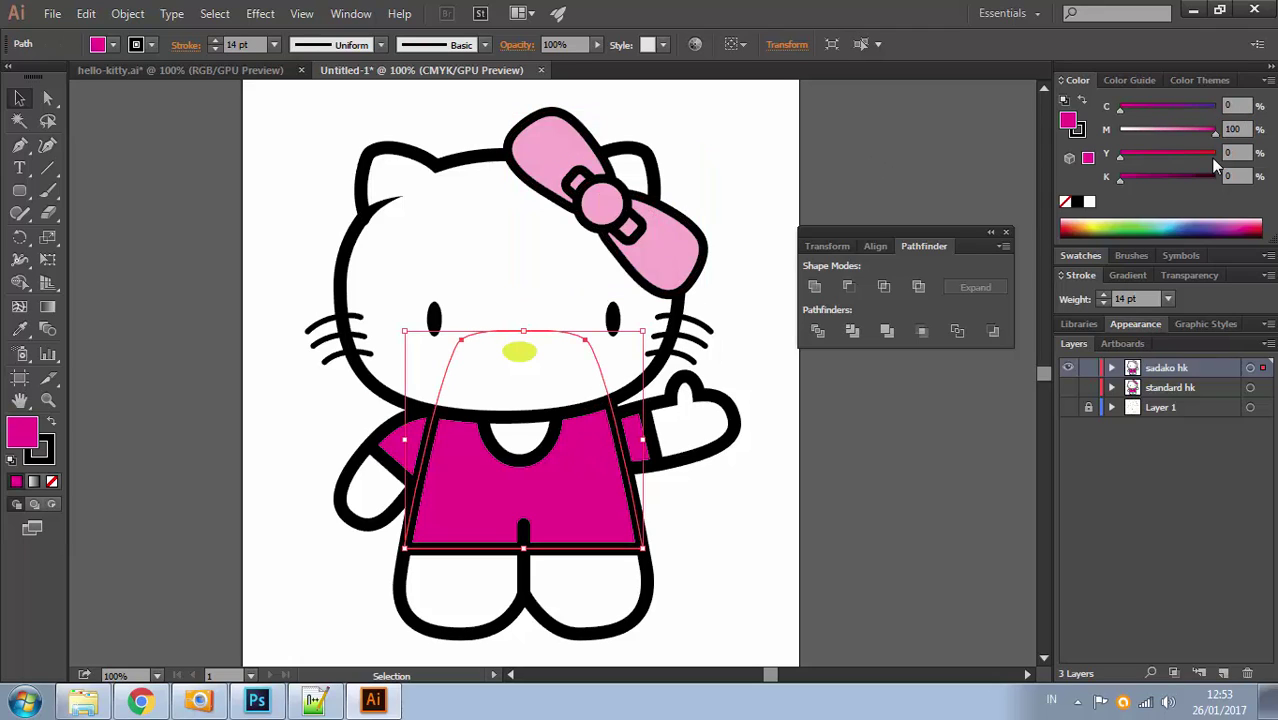
{"action": "left_click", "coordinate": [1236, 129]}
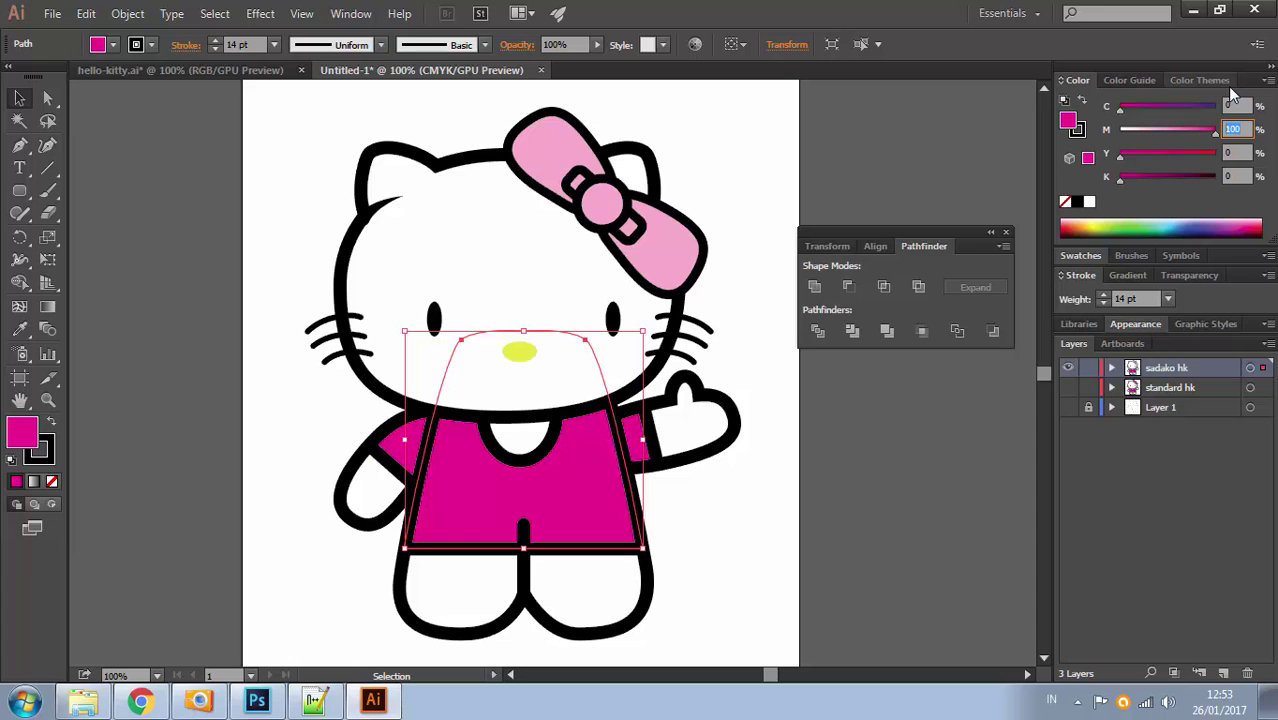
{"action": "left_click_drag", "start_coordinate": [786, 70], "coordinate": [692, 209]}
{"action": "left_click_drag", "start_coordinate": [786, 62], "coordinate": [790, 46]}
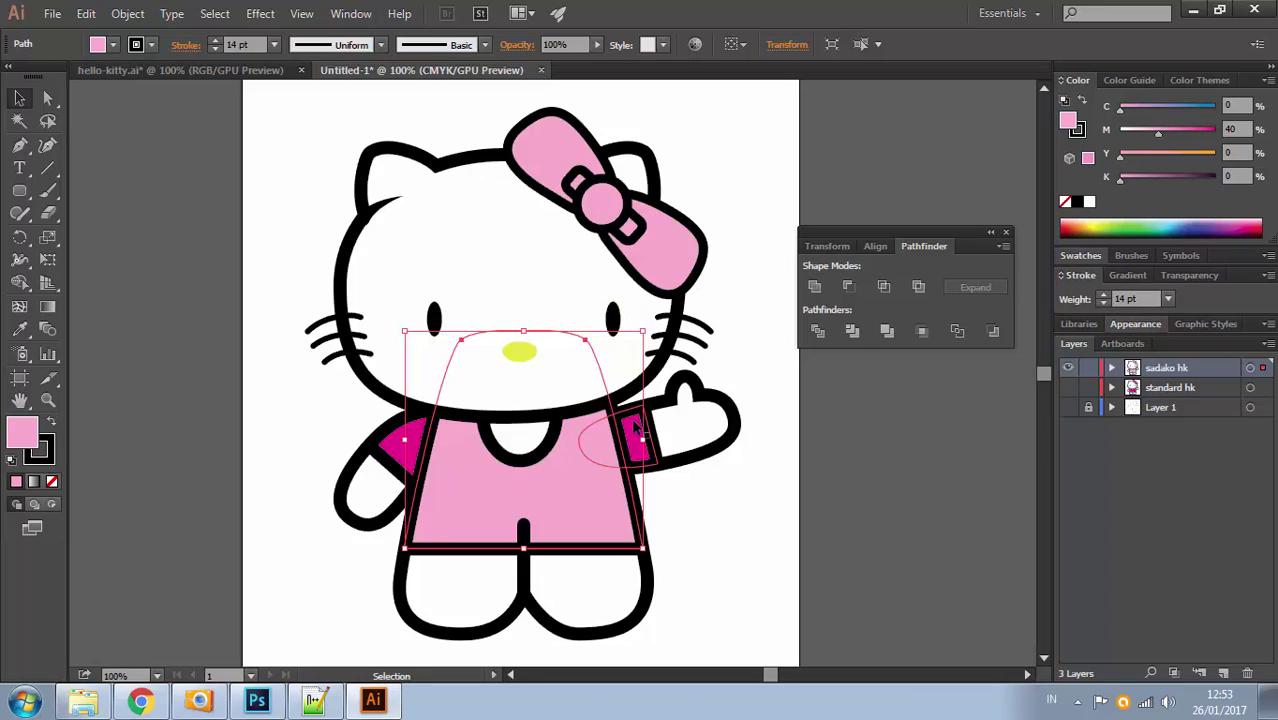
Set the magenta value of both sleeves' fills to 40%, first the right sleeve and then the left
{"action": "left_click", "coordinate": [636, 428]}
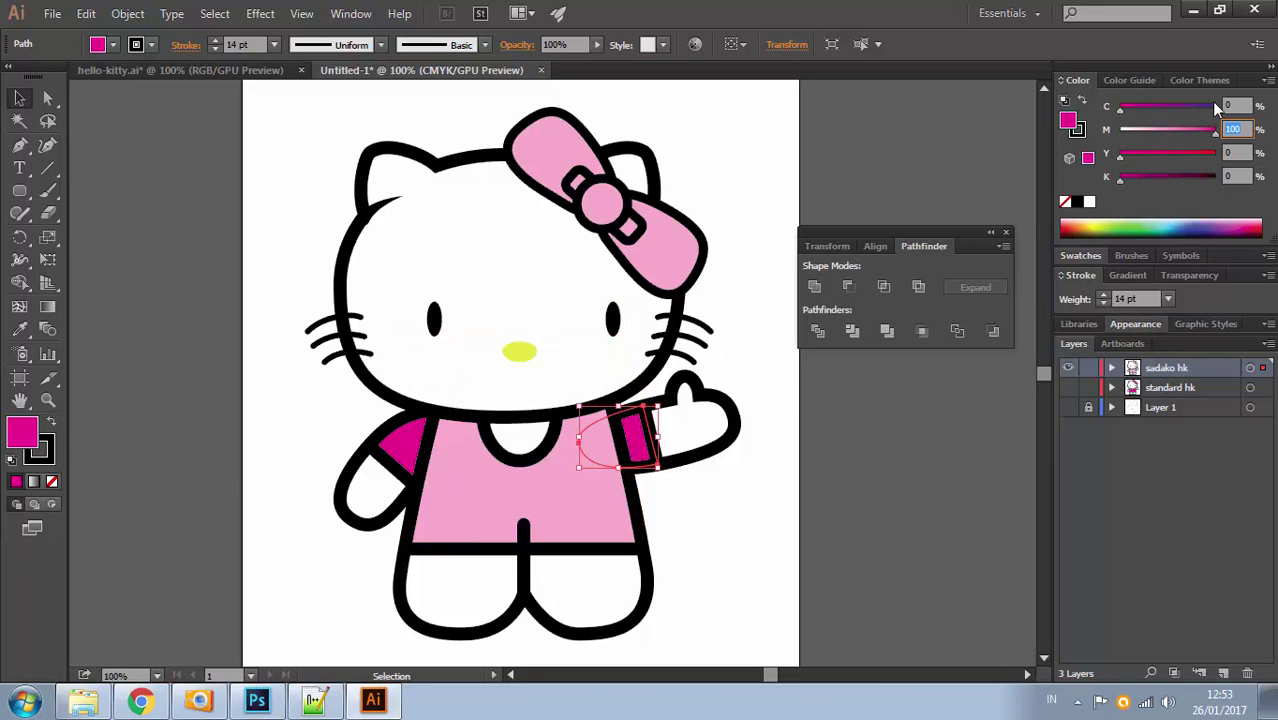
{"action": "left_click", "coordinate": [402, 440]}
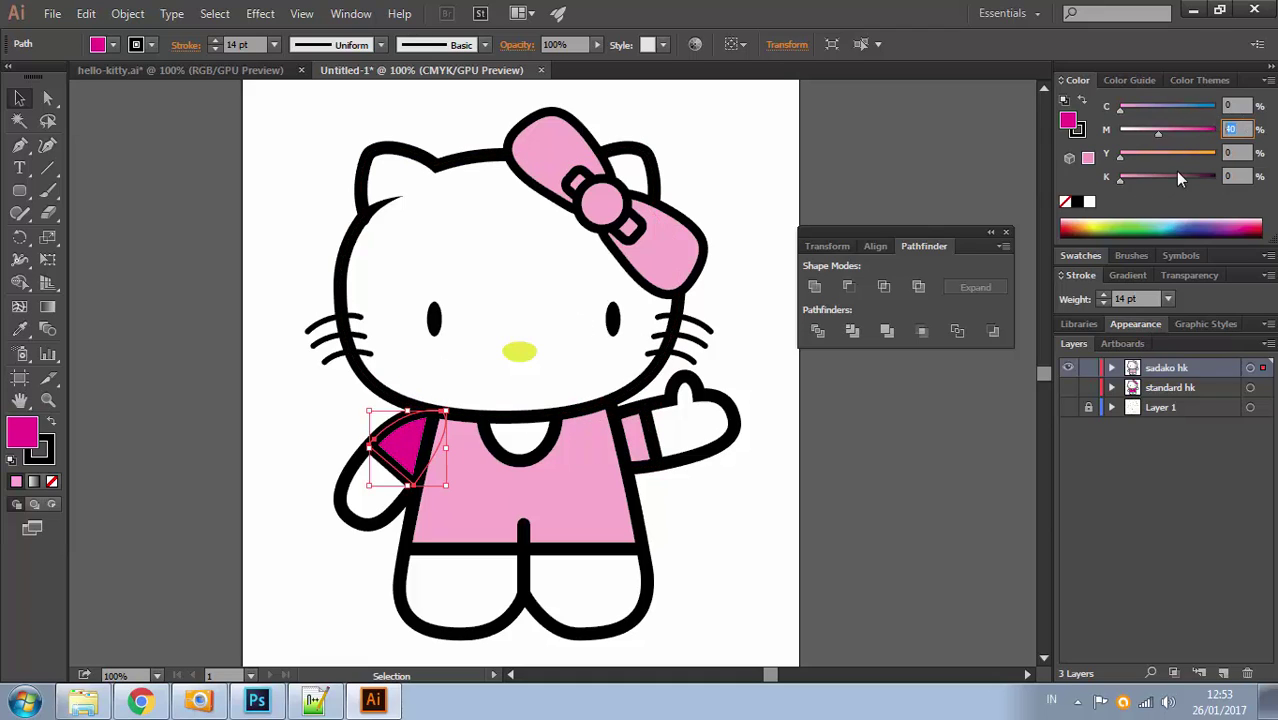
{"action": "left_click", "coordinate": [712, 494]}
{"action": "left_click", "coordinate": [432, 436]}
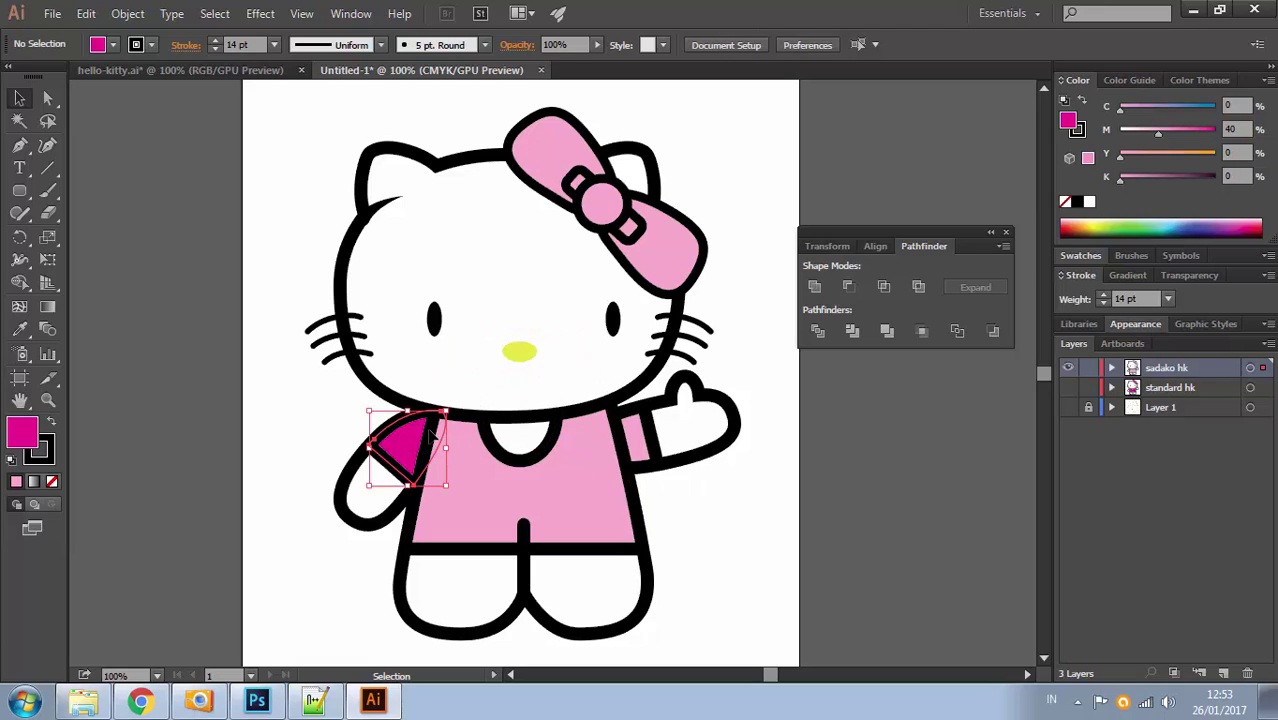
{"action": "left_click", "coordinate": [1234, 129]}
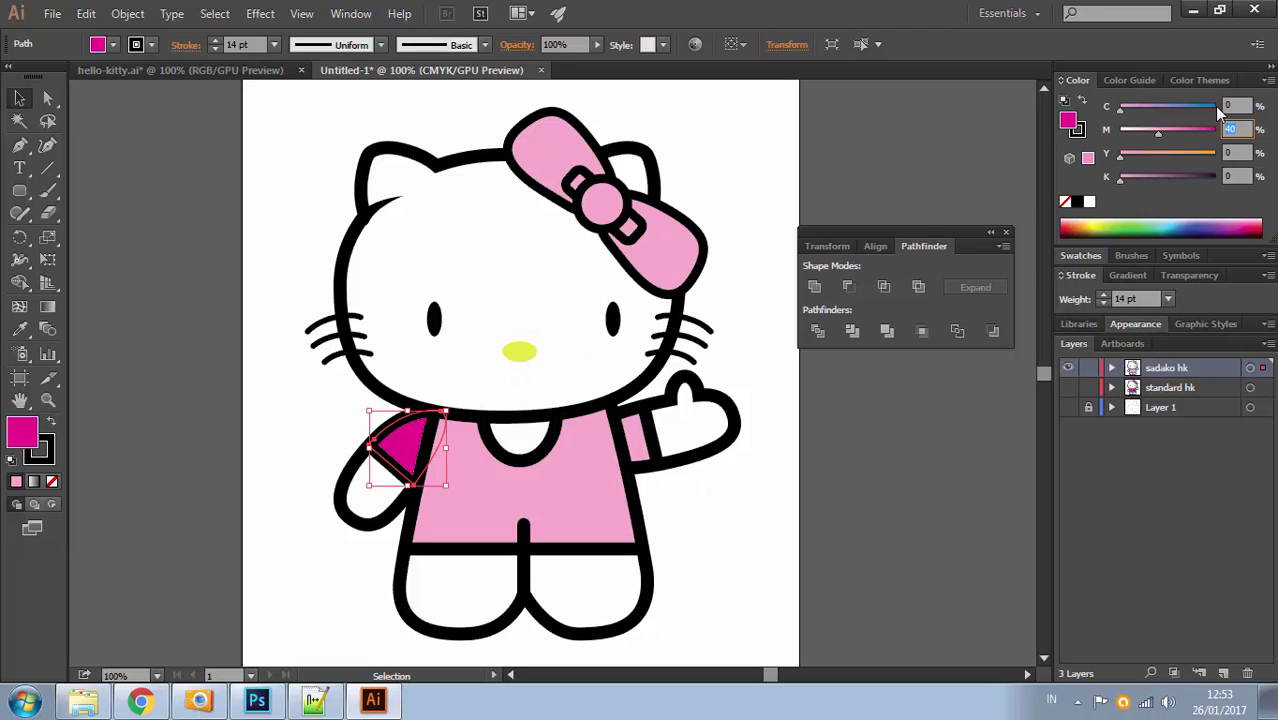
{"action": "left_click", "coordinate": [543, 331]}
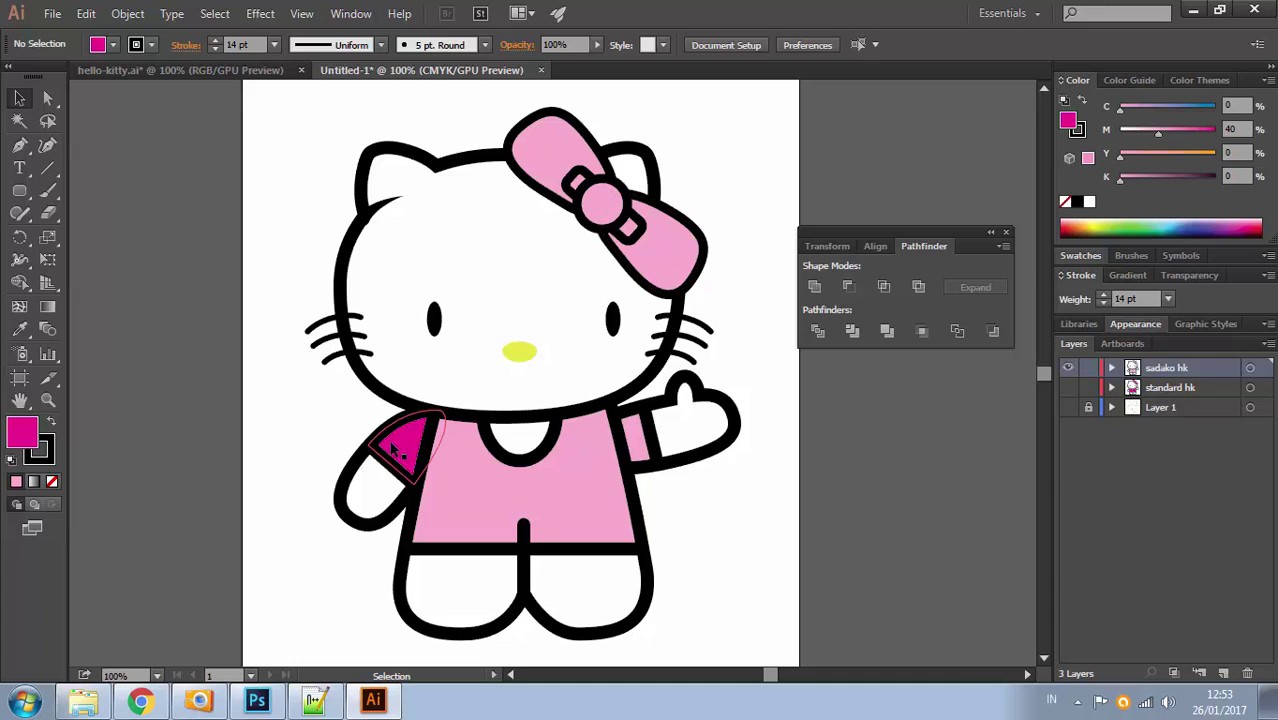
{"action": "left_click_drag", "start_coordinate": [398, 453], "coordinate": [314, 431]}
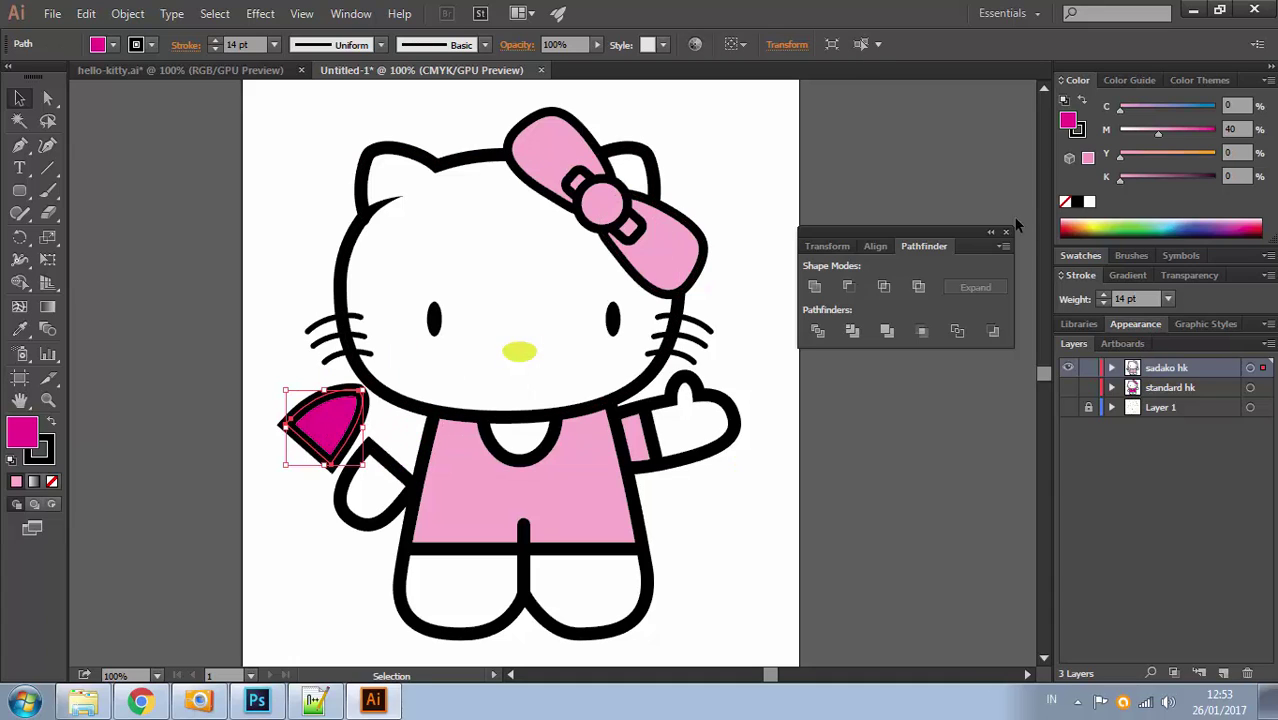
{"action": "key", "text": "ctrl+z"}
{"action": "left_click", "coordinate": [538, 432]}
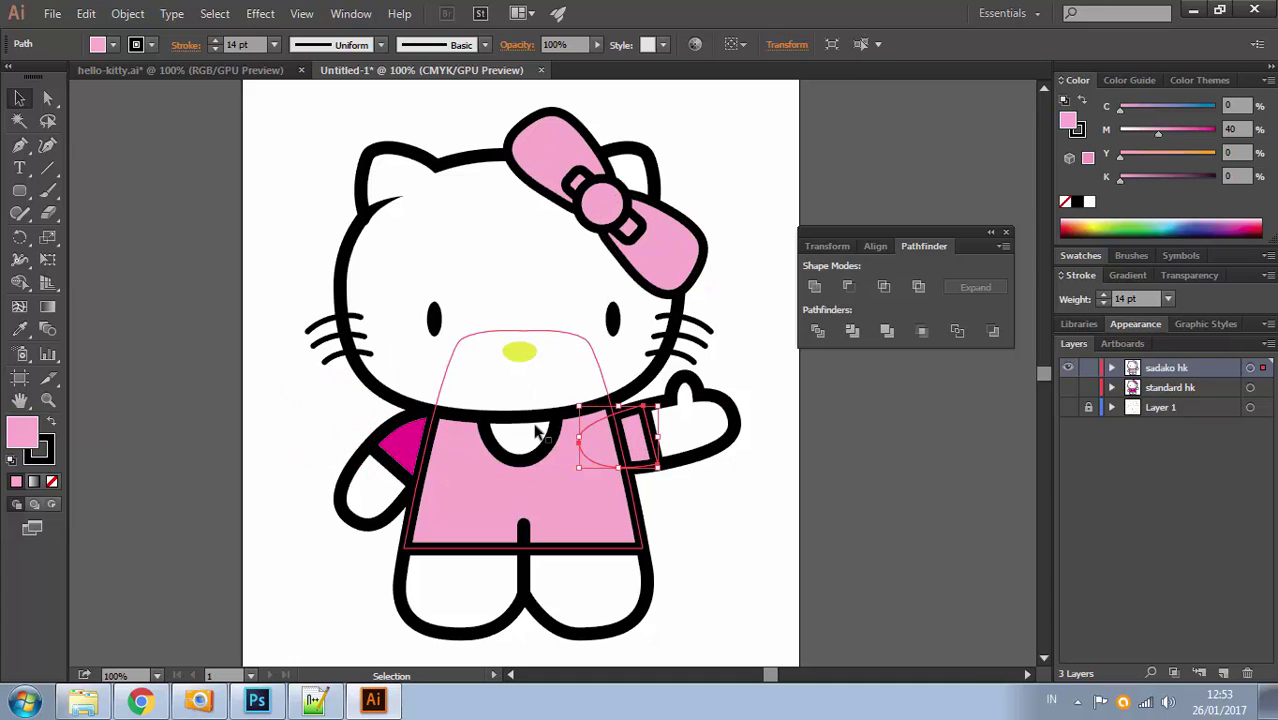
Set the magenta value of the fill on the lowered arm's sleeve to 40%, then deselect the sleeve
{"action": "left_click", "coordinate": [410, 450]}
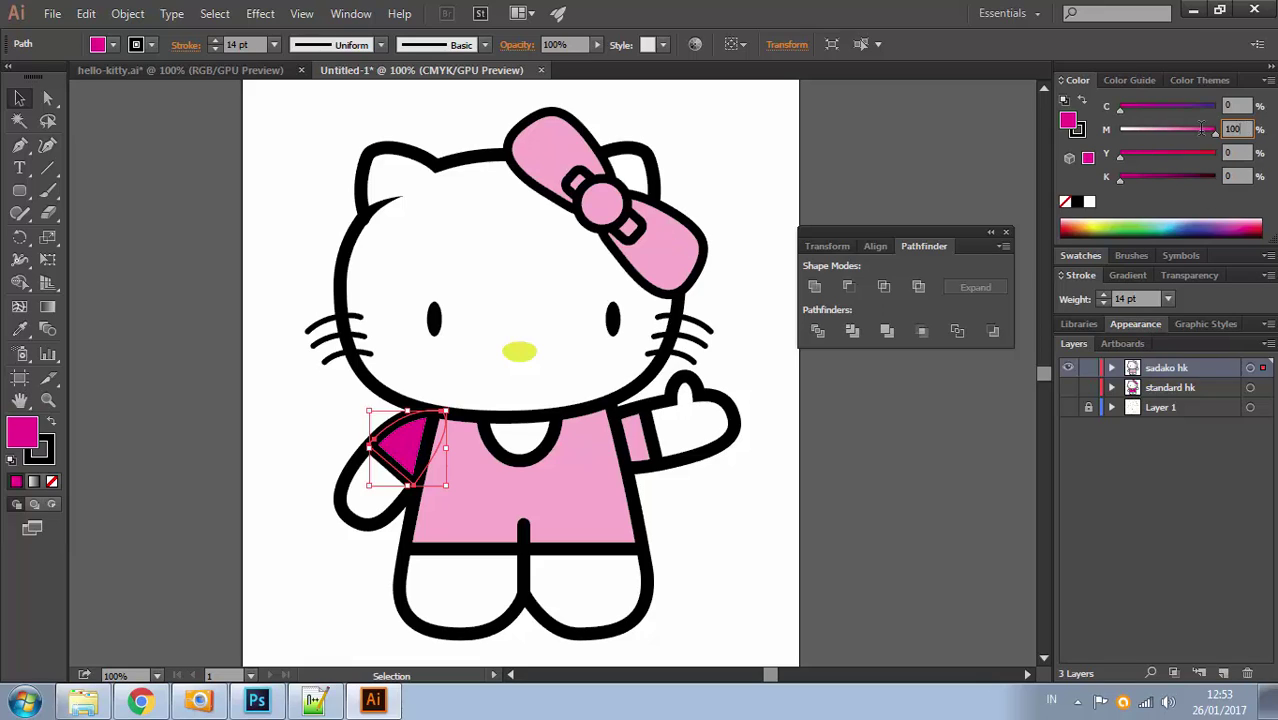
{"action": "type", "text": "40"}
{"action": "key", "text": "Return"}
{"action": "left_click", "coordinate": [713, 181]}
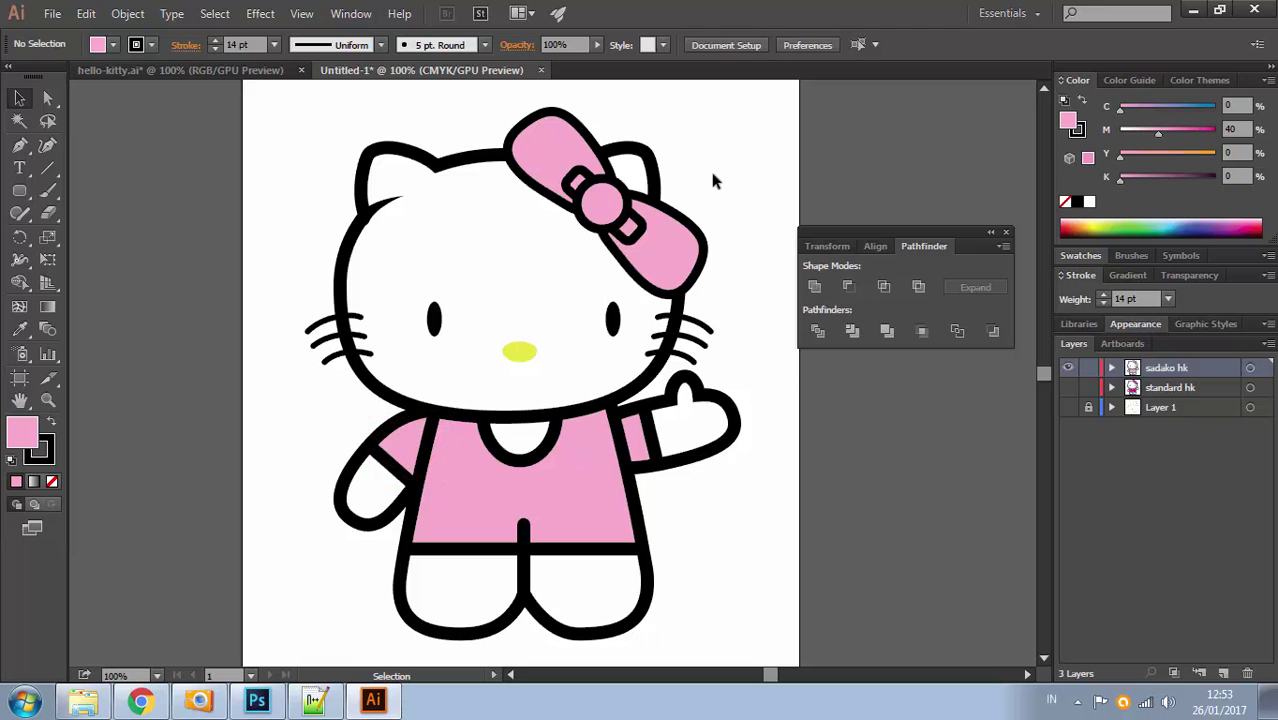
Check the shape of the long black hair in hello-kitty.ai, then return to the untitled document
{"action": "left_click", "coordinate": [262, 72]}
{"action": "left_click", "coordinate": [505, 360]}
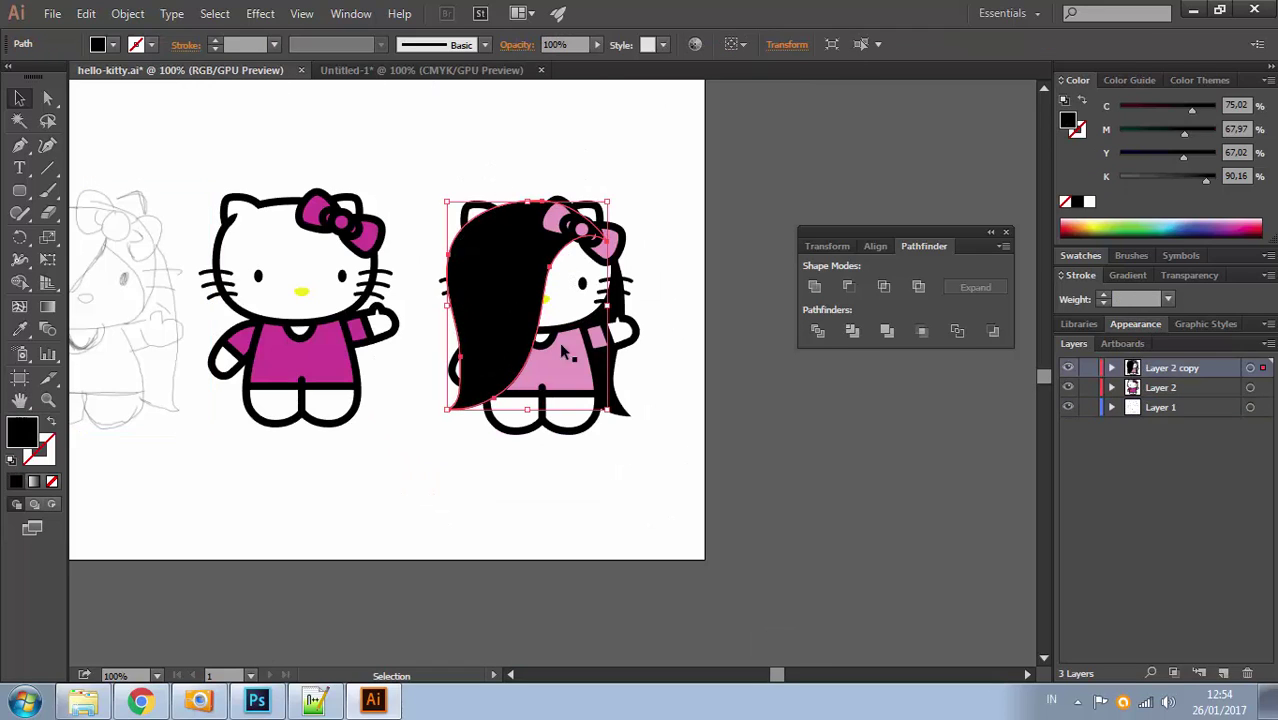
{"action": "left_click", "coordinate": [679, 205]}
{"action": "left_click", "coordinate": [490, 70]}
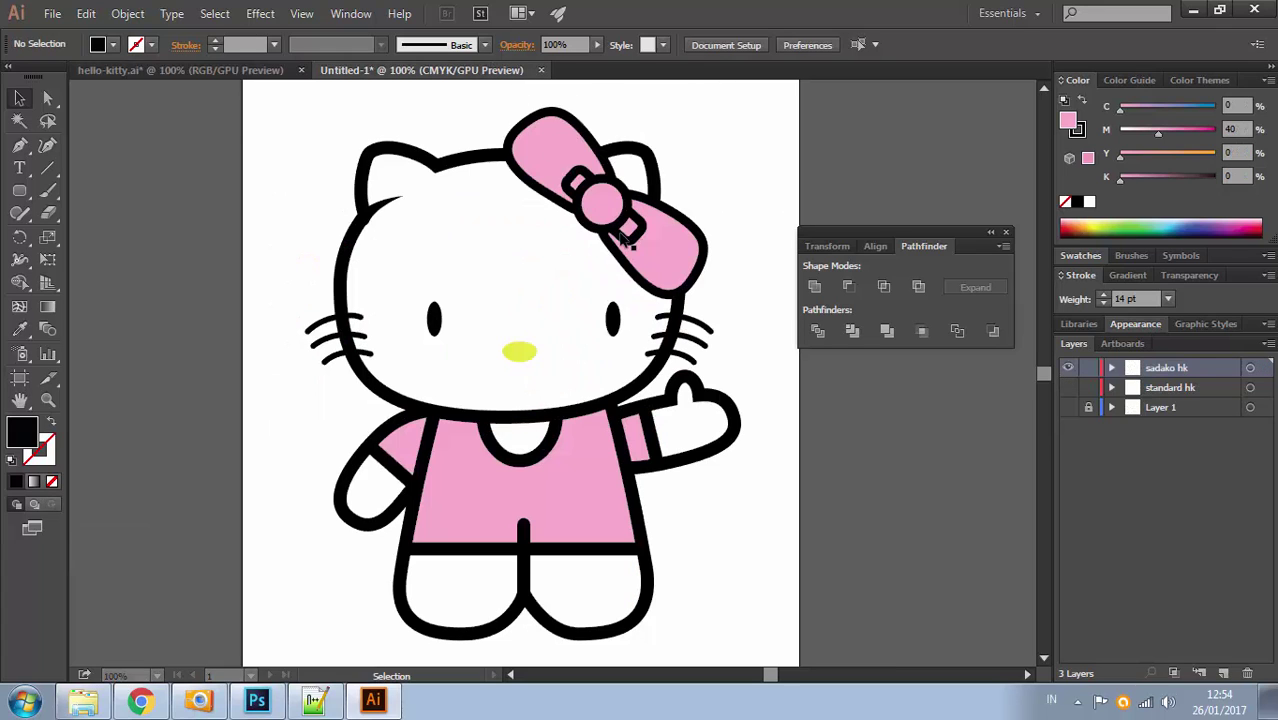
Draw the front hair with the Pen tool as a closed curved shape from the bow over the head, covering one eye and ending beside the legs
{"action": "left_click", "coordinate": [22, 147]}
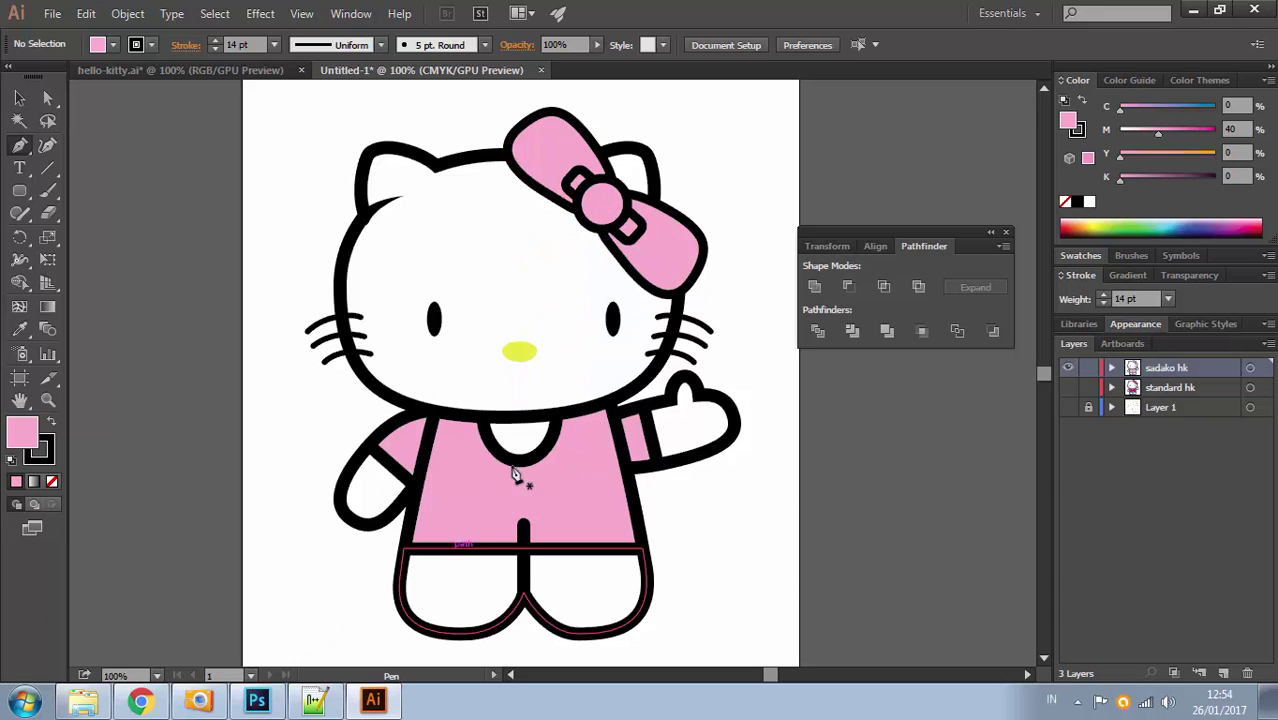
{"action": "left_click", "coordinate": [618, 195]}
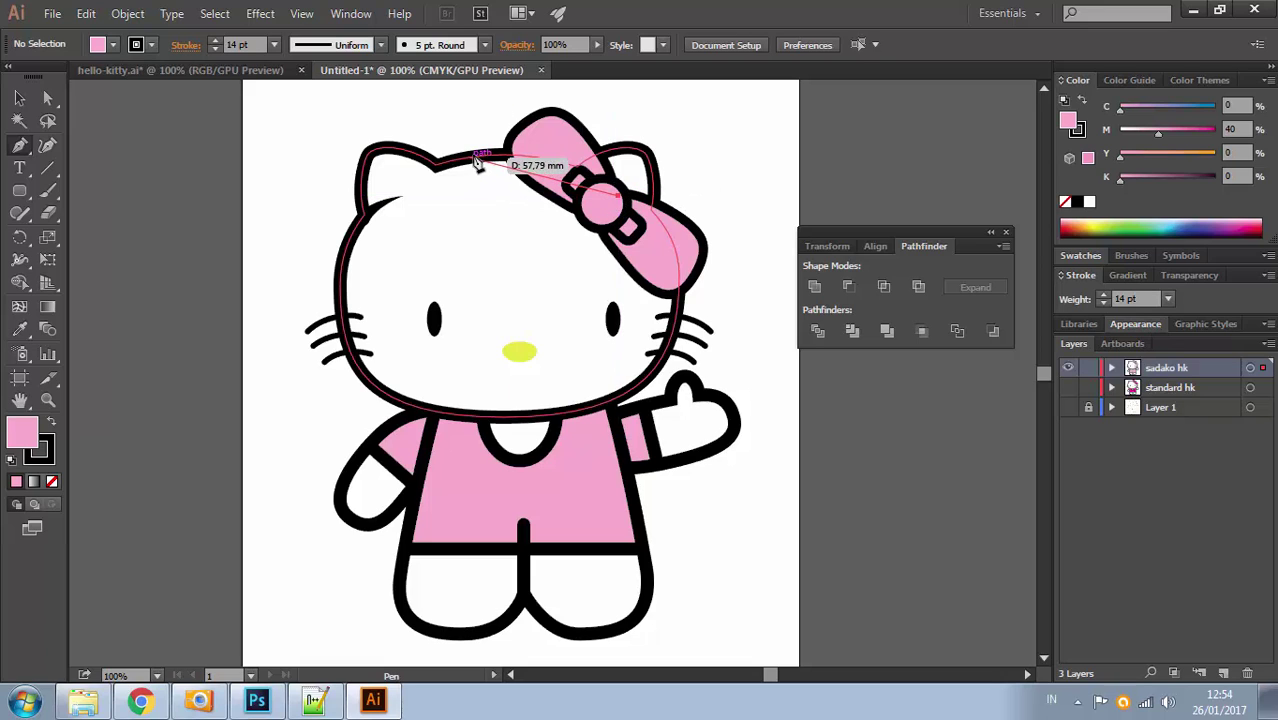
{"action": "left_click_drag", "start_coordinate": [478, 156], "coordinate": [387, 176]}
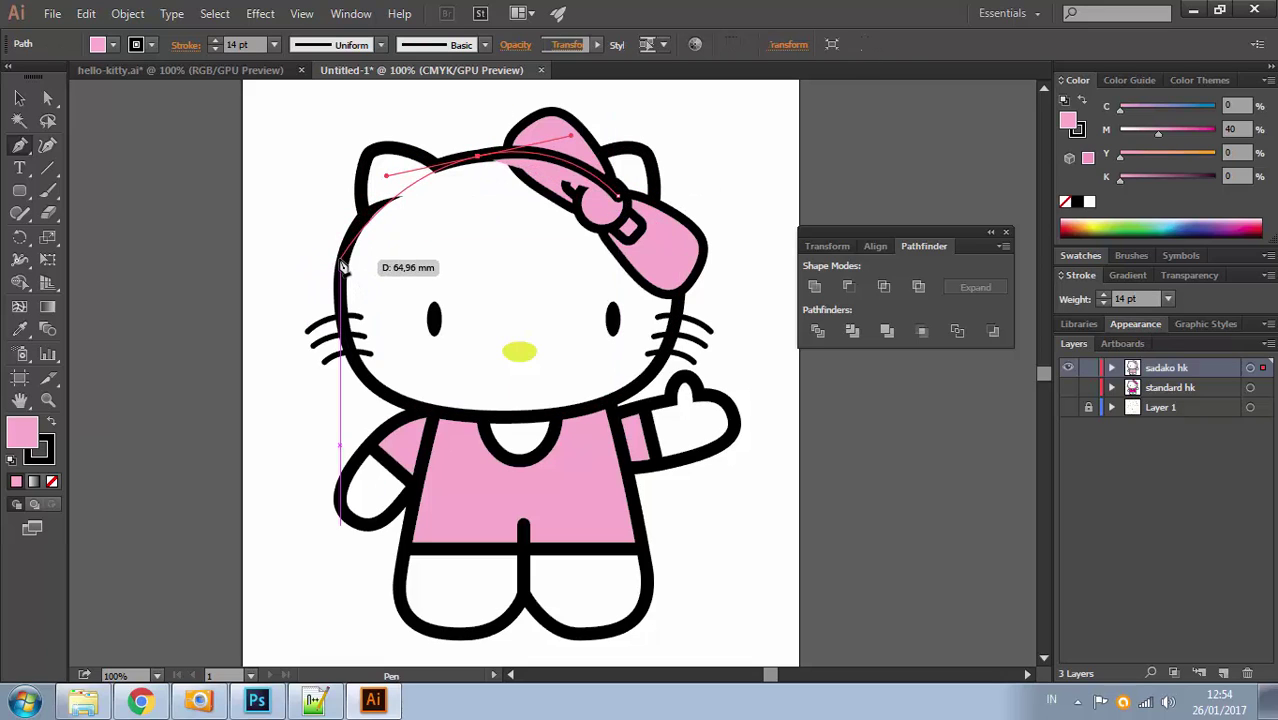
{"action": "left_click_drag", "start_coordinate": [338, 257], "coordinate": [320, 317]}
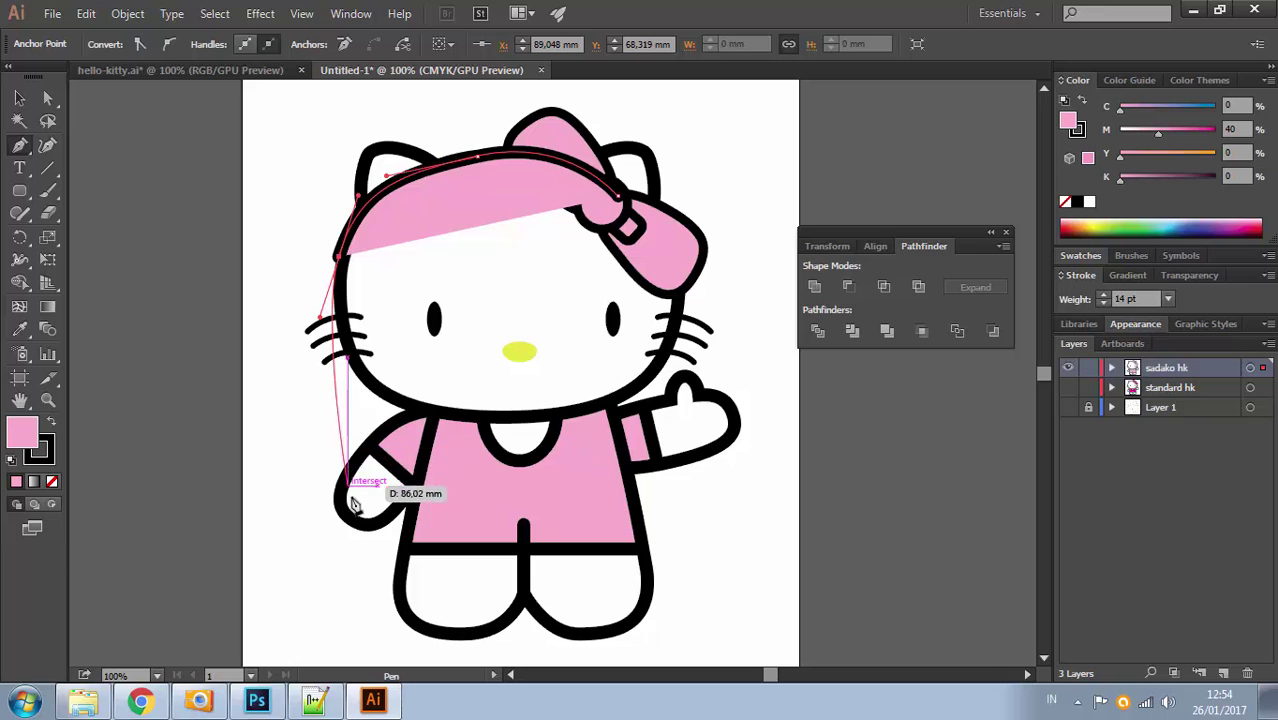
{"action": "left_click_drag", "start_coordinate": [377, 518], "coordinate": [353, 608]}
{"action": "left_click_drag", "start_coordinate": [490, 540], "coordinate": [554, 427]}
{"action": "left_click_drag", "start_coordinate": [530, 291], "coordinate": [668, 202]}
Reshape the front hair's face-side edge by raising its upper anchor and moving the starting point farther under the bow
{"action": "key", "text": "a"}
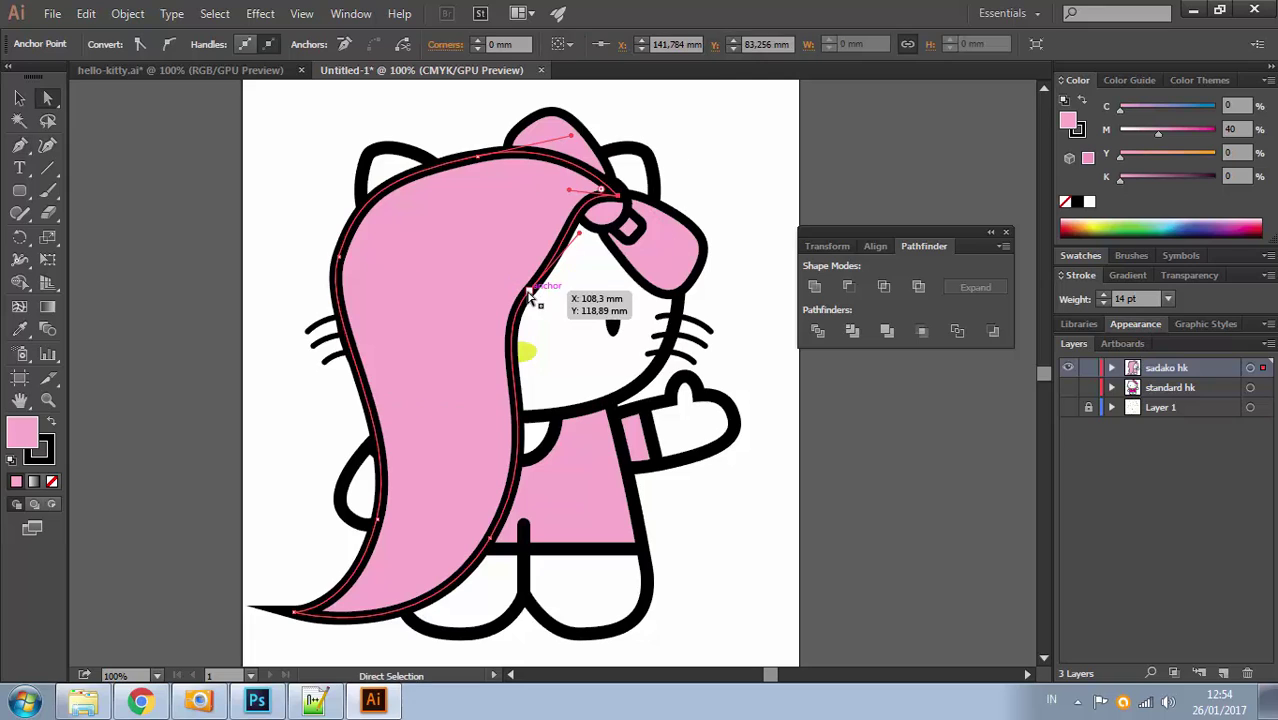
{"action": "left_click", "coordinate": [530, 291]}
{"action": "left_click_drag", "start_coordinate": [579, 234], "coordinate": [560, 247]}
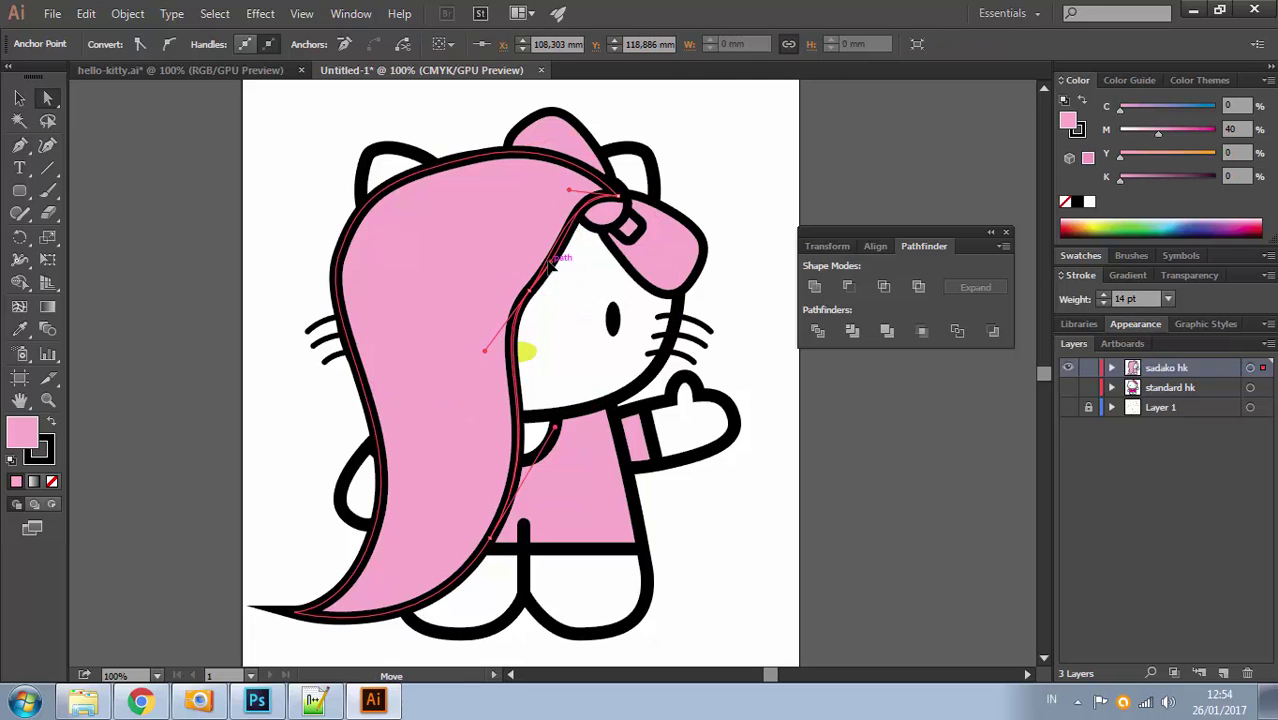
{"action": "left_click_drag", "start_coordinate": [530, 291], "coordinate": [526, 250]}
{"action": "left_click", "coordinate": [523, 265]}
{"action": "left_click_drag", "start_coordinate": [577, 195], "coordinate": [632, 206]}
Adjust the outer anchor and its handle on the front hair so the edge follows the side of the head
{"action": "left_click", "coordinate": [339, 257]}
{"action": "left_click_drag", "start_coordinate": [360, 197], "coordinate": [347, 207]}
{"action": "left_click_drag", "start_coordinate": [339, 258], "coordinate": [339, 276]}
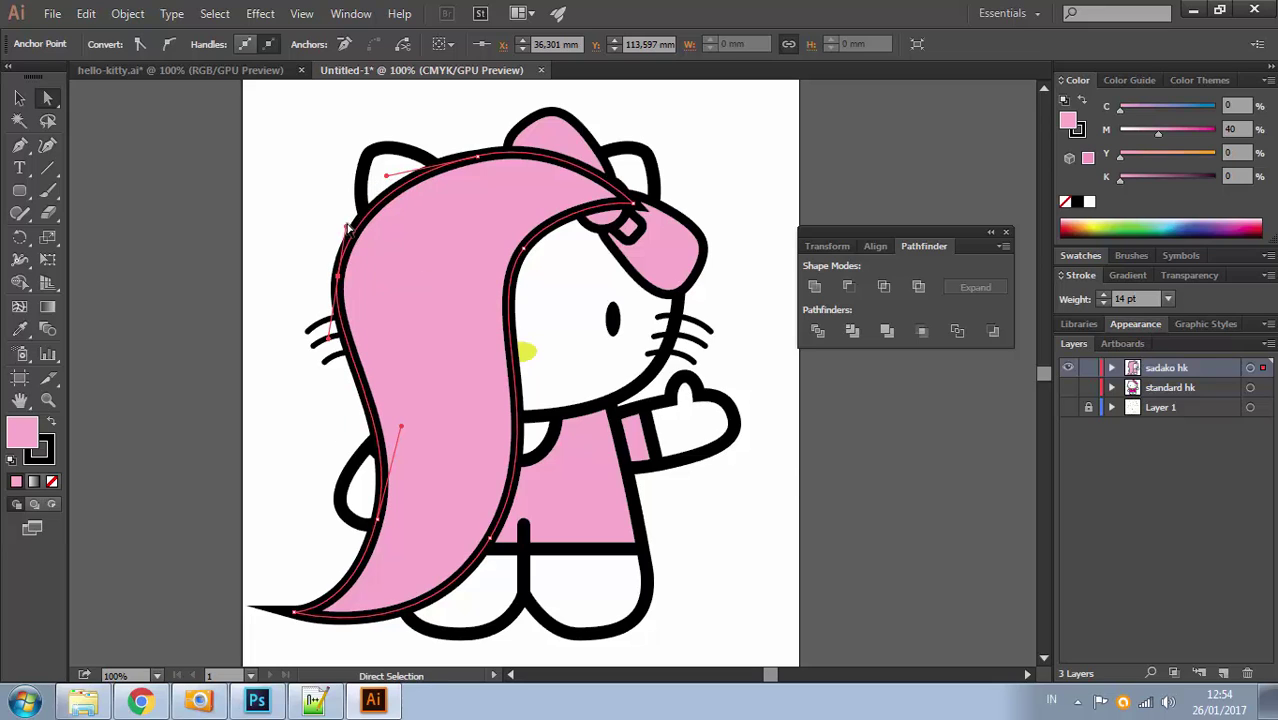
{"action": "left_click_drag", "start_coordinate": [347, 227], "coordinate": [351, 203]}
{"action": "left_click_drag", "start_coordinate": [340, 277], "coordinate": [392, 255]}
{"action": "key", "text": "ctrl+z"}
{"action": "left_click_drag", "start_coordinate": [347, 275], "coordinate": [347, 271]}
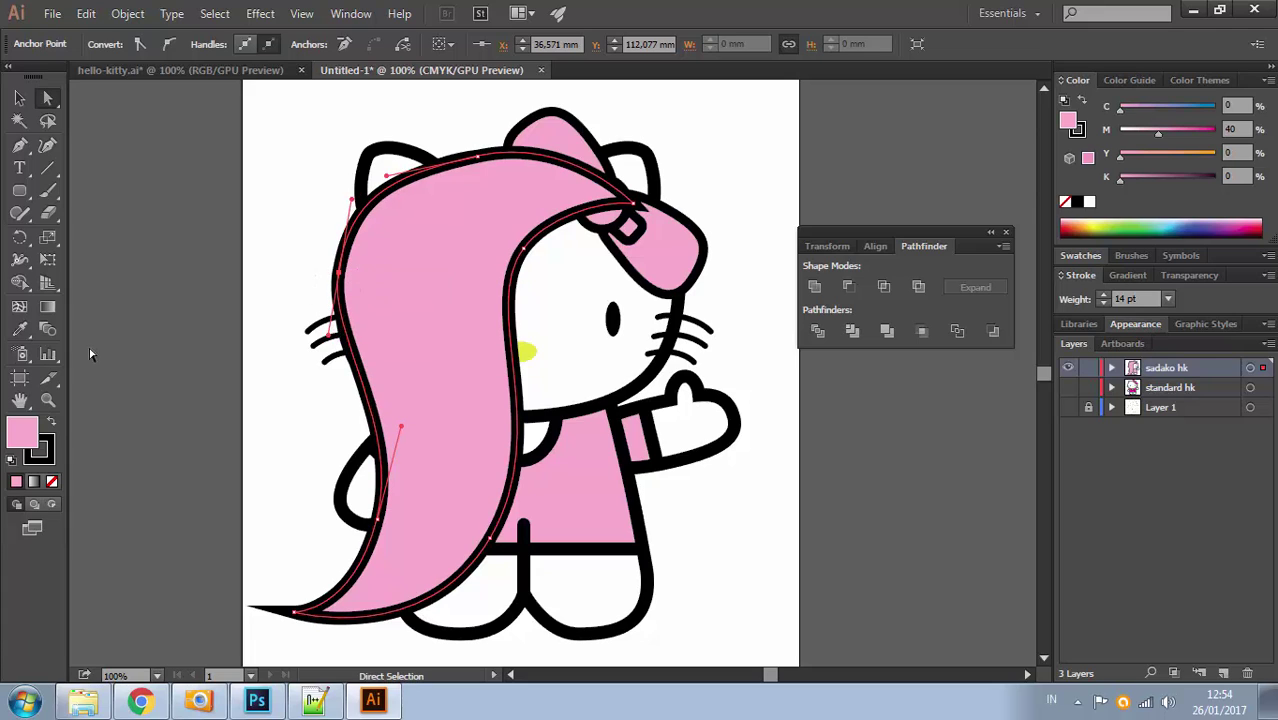
Give the front hair a black fill without stroke and shift its outer anchor slightly outward to cover the head outline
{"action": "left_click", "coordinate": [50, 424]}
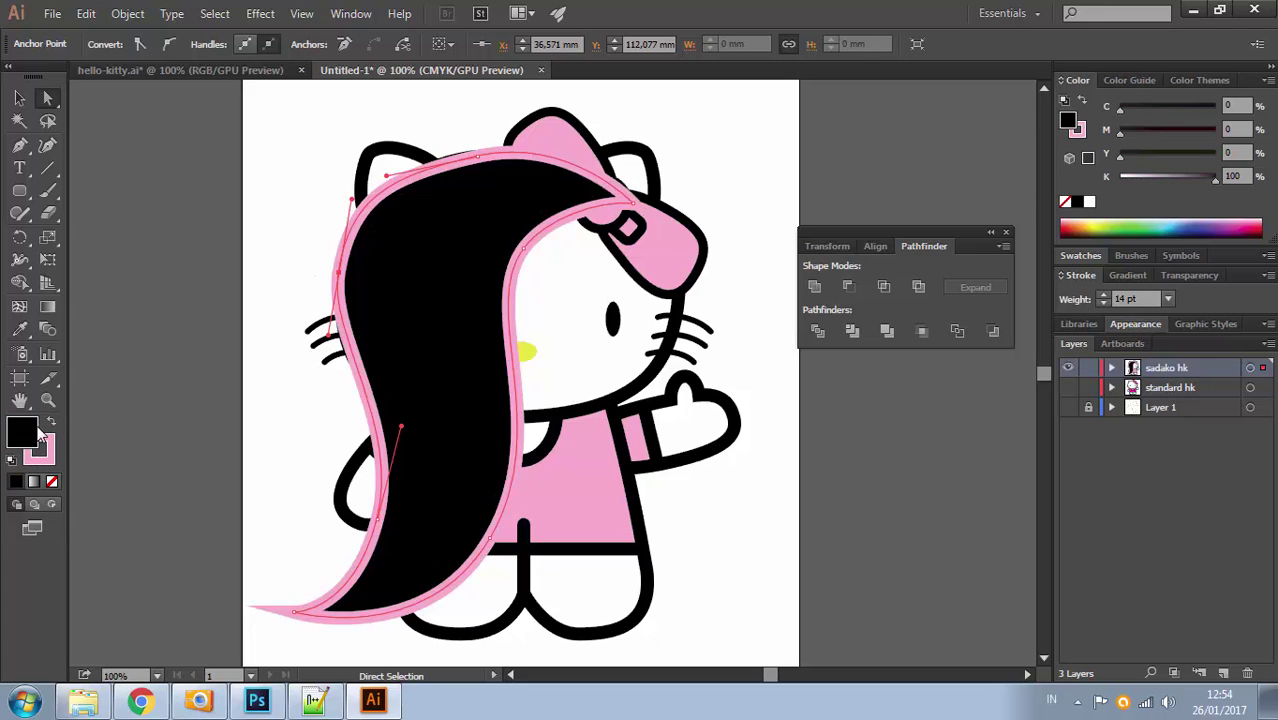
{"action": "left_click", "coordinate": [52, 481]}
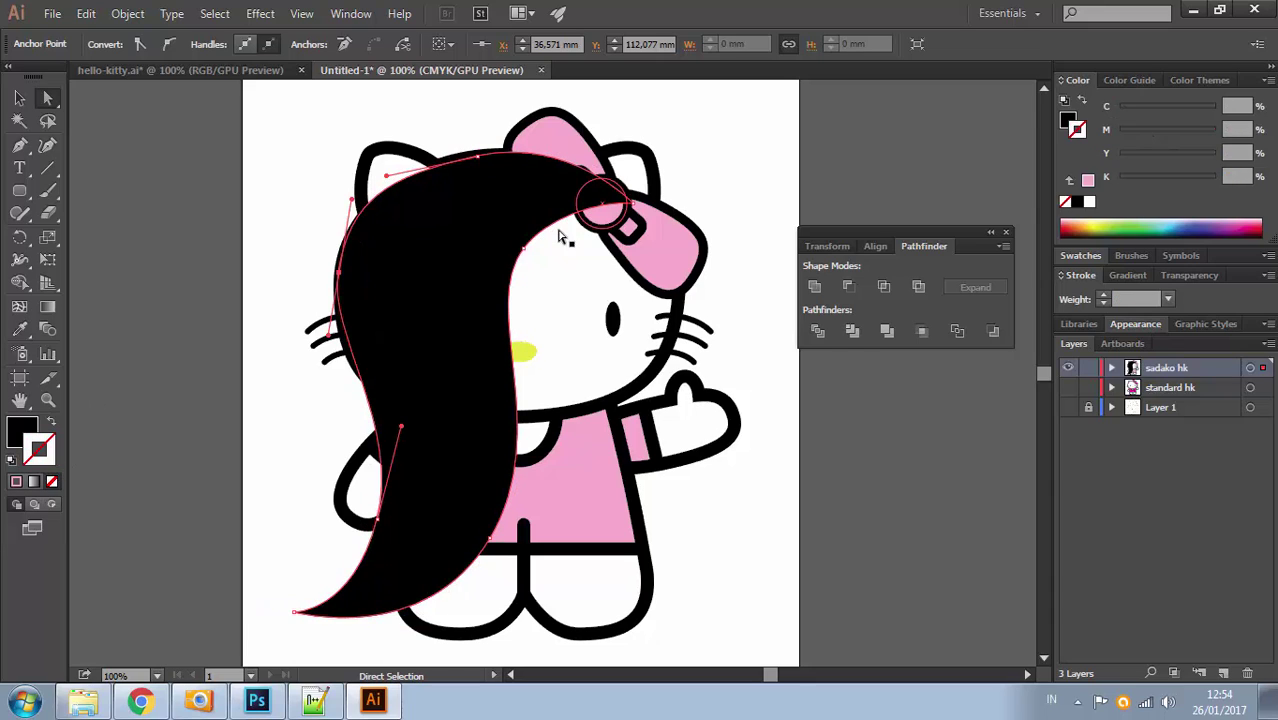
{"action": "mouse_move", "coordinate": [339, 284]}
{"action": "left_mouse_down"}
{"action": "mouse_move", "coordinate": [350, 256]}
{"action": "mouse_move", "coordinate": [352, 273]}
{"action": "left_mouse_up"}
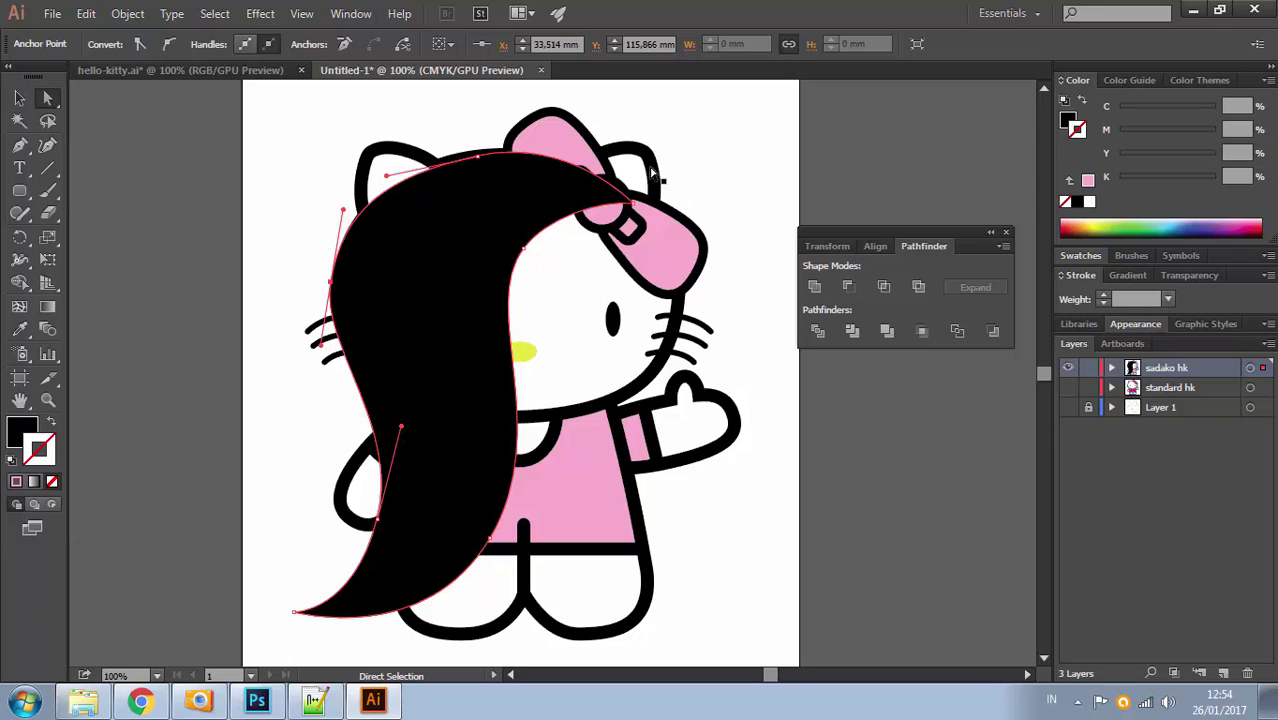
Draw the back hair with the Pen tool as a closed black shape from the bow past the raised hand down beside the leg
{"action": "left_click", "coordinate": [20, 144]}
{"action": "left_click_drag", "start_coordinate": [719, 241], "coordinate": [591, 162]}
{"action": "left_click", "coordinate": [574, 140]}
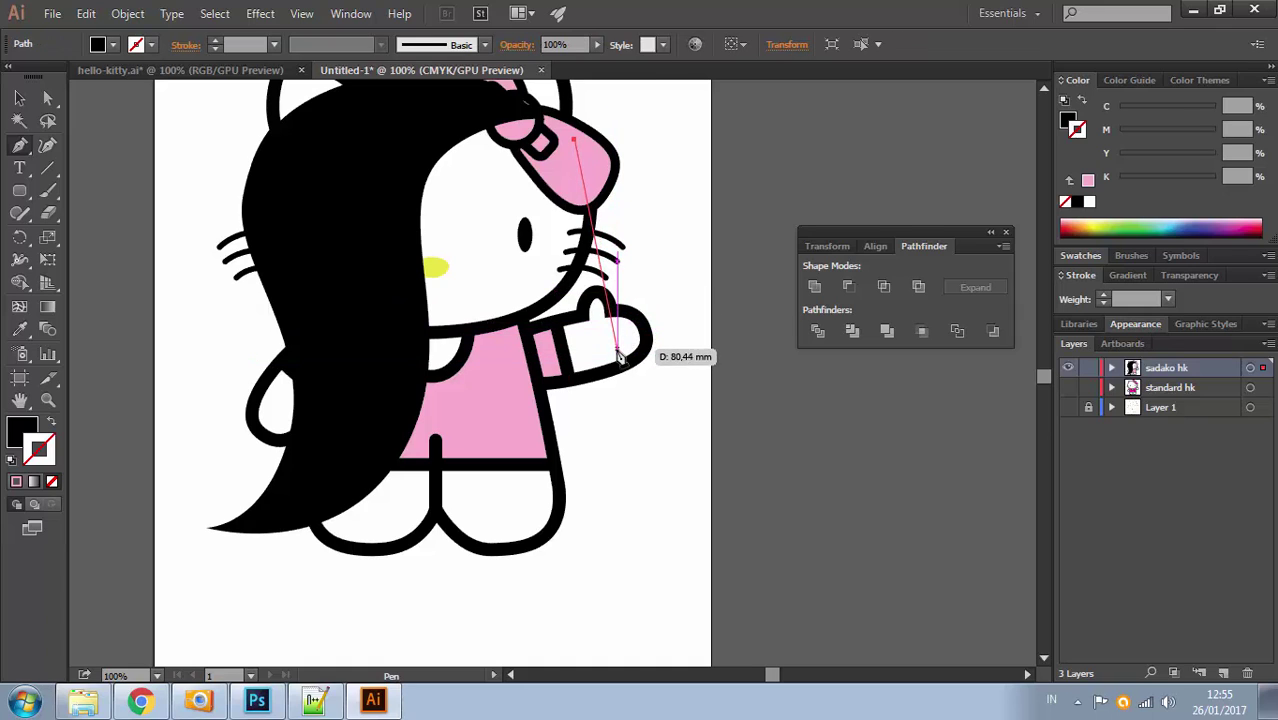
{"action": "left_click_drag", "start_coordinate": [617, 352], "coordinate": [603, 460]}
{"action": "left_click_drag", "start_coordinate": [617, 533], "coordinate": [665, 540]}
{"action": "key", "text": "ctrl+z"}
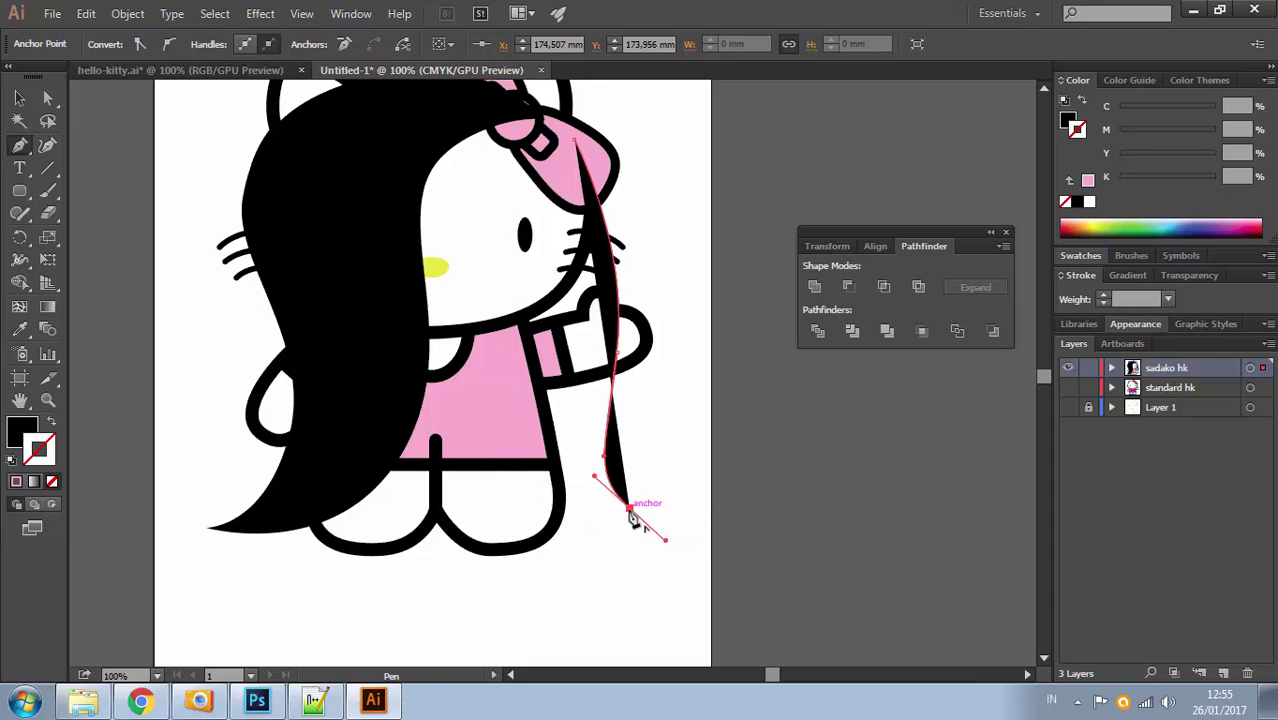
{"action": "left_click", "coordinate": [630, 510]}
{"action": "left_click_drag", "start_coordinate": [496, 491], "coordinate": [451, 418]}
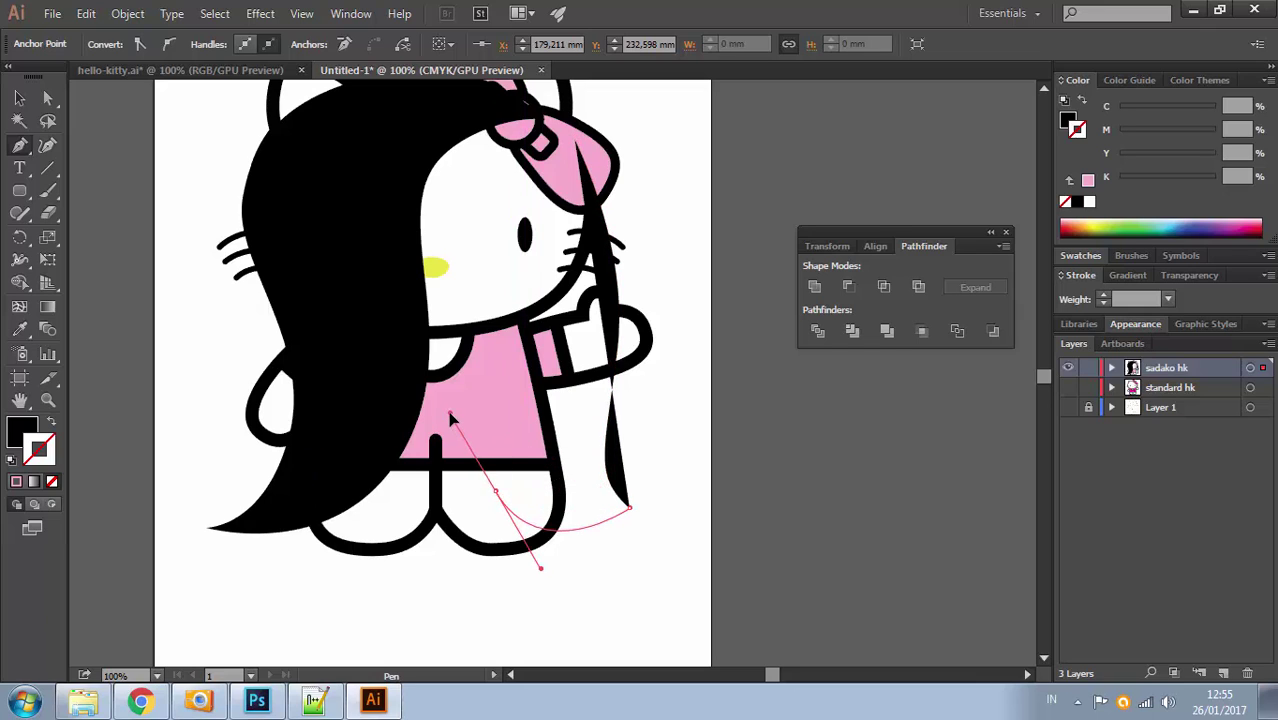
{"action": "left_click_drag", "start_coordinate": [482, 210], "coordinate": [556, 132]}
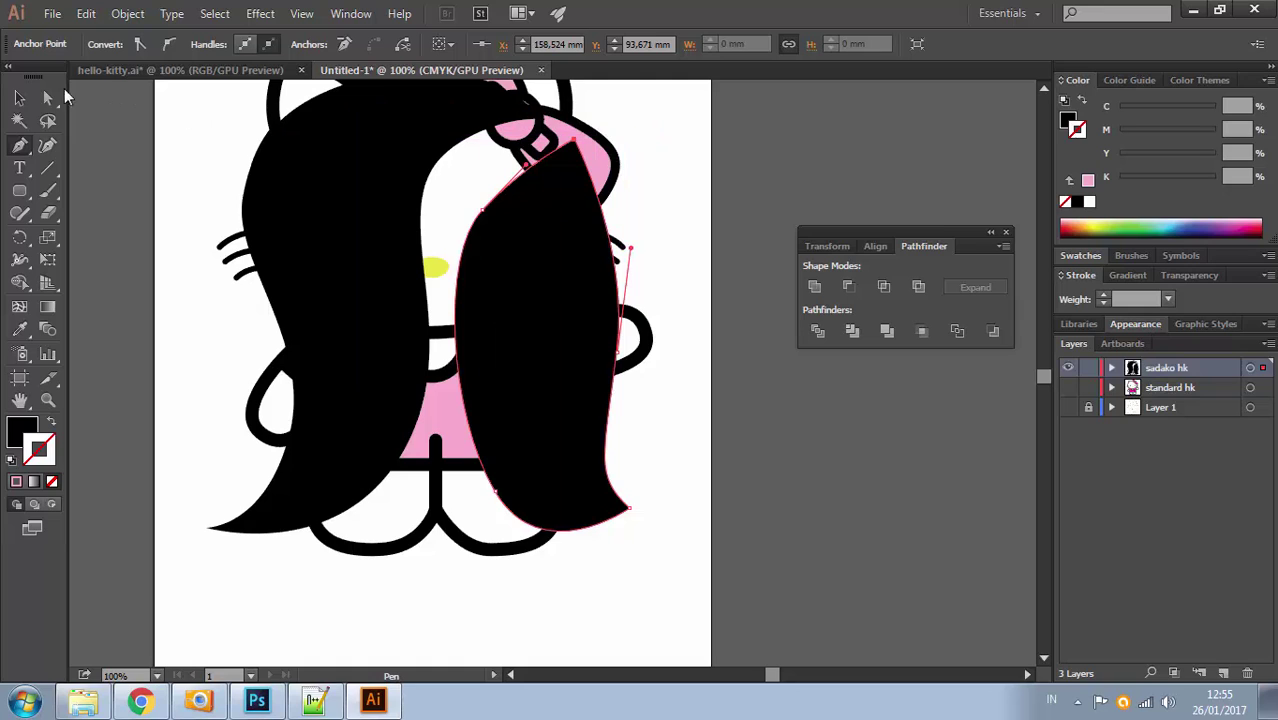
Send the back hair shape behind the rest of the artwork and deselect it
{"action": "key", "text": "v"}
{"action": "right_click", "coordinate": [542, 264]}
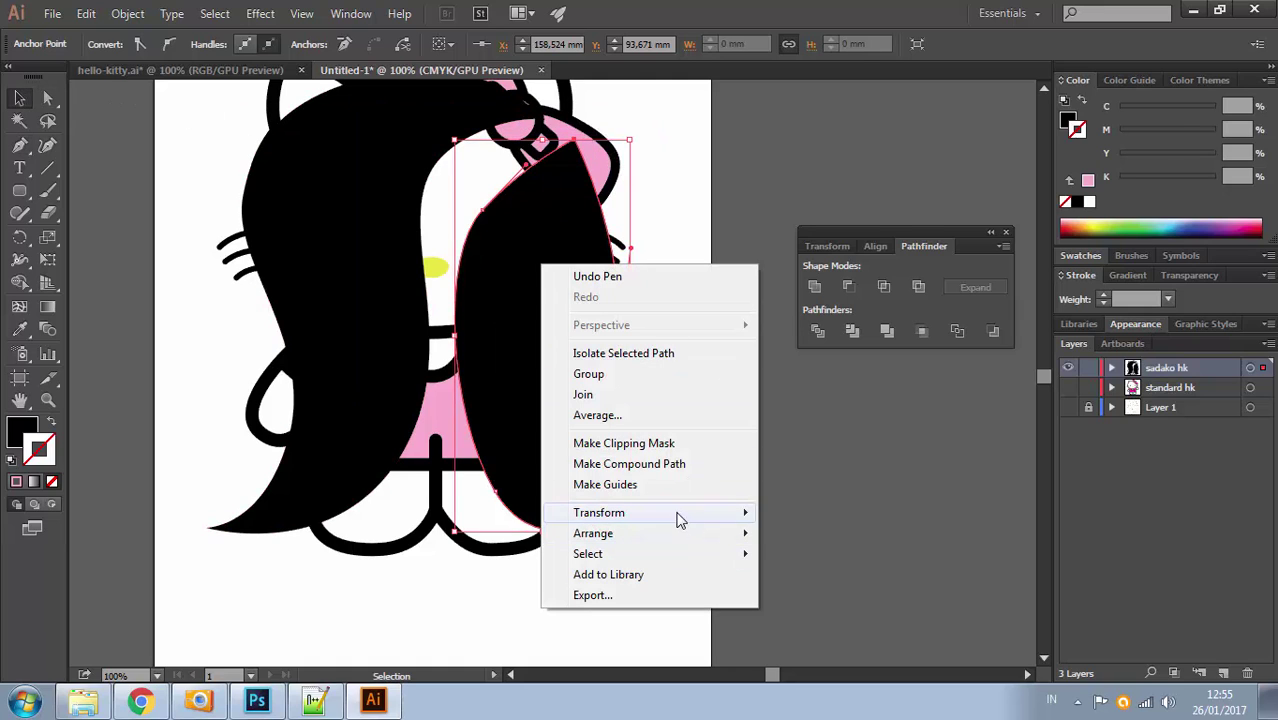
{"action": "mouse_move", "coordinate": [679, 533]}
{"action": "left_click", "coordinate": [405, 597]}
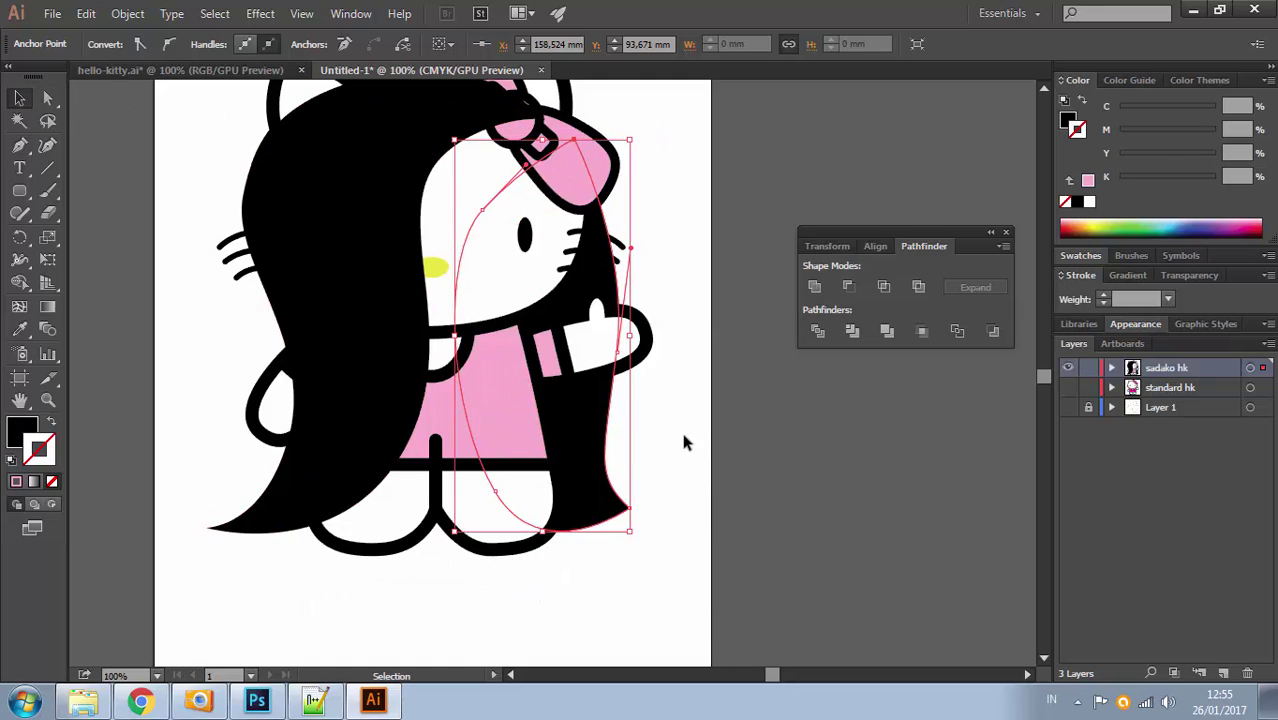
{"action": "left_click", "coordinate": [684, 450]}
Pull the back hair's lower tip outward and downward, and undo the shift of the whole shape
{"action": "key", "text": "a"}
{"action": "left_click", "coordinate": [615, 507]}
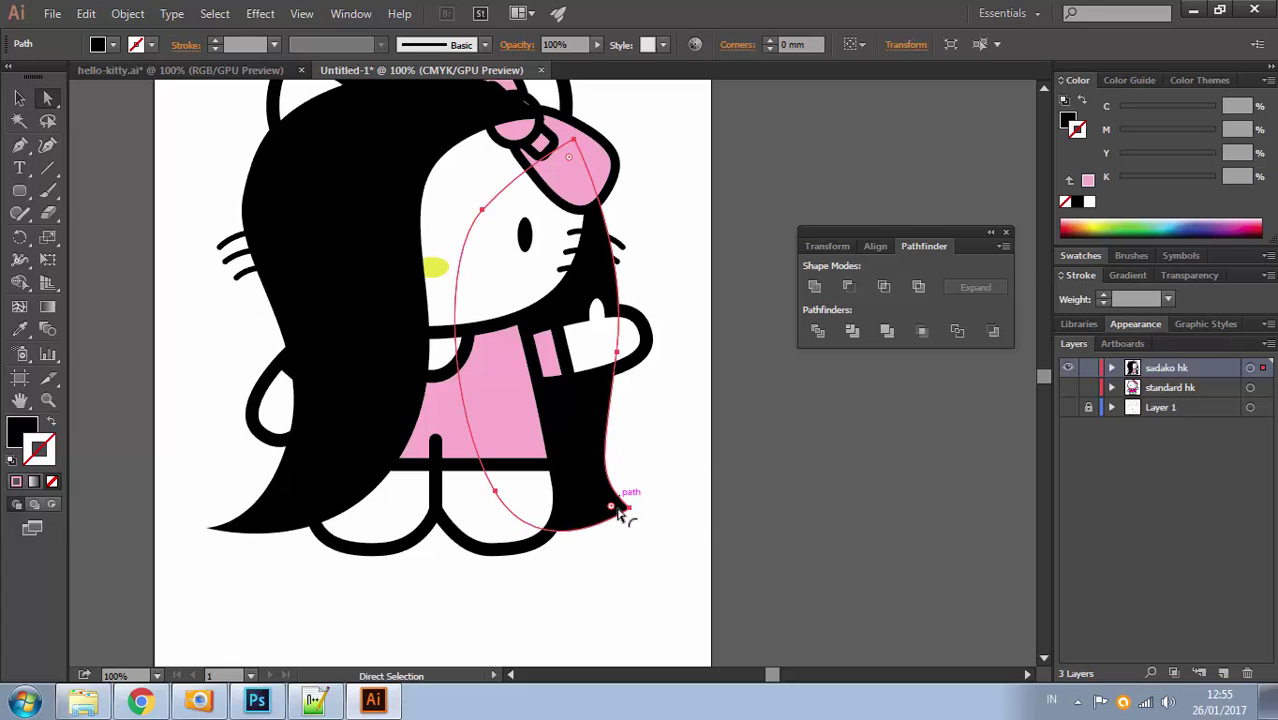
{"action": "left_click_drag", "start_coordinate": [625, 507], "coordinate": [593, 488]}
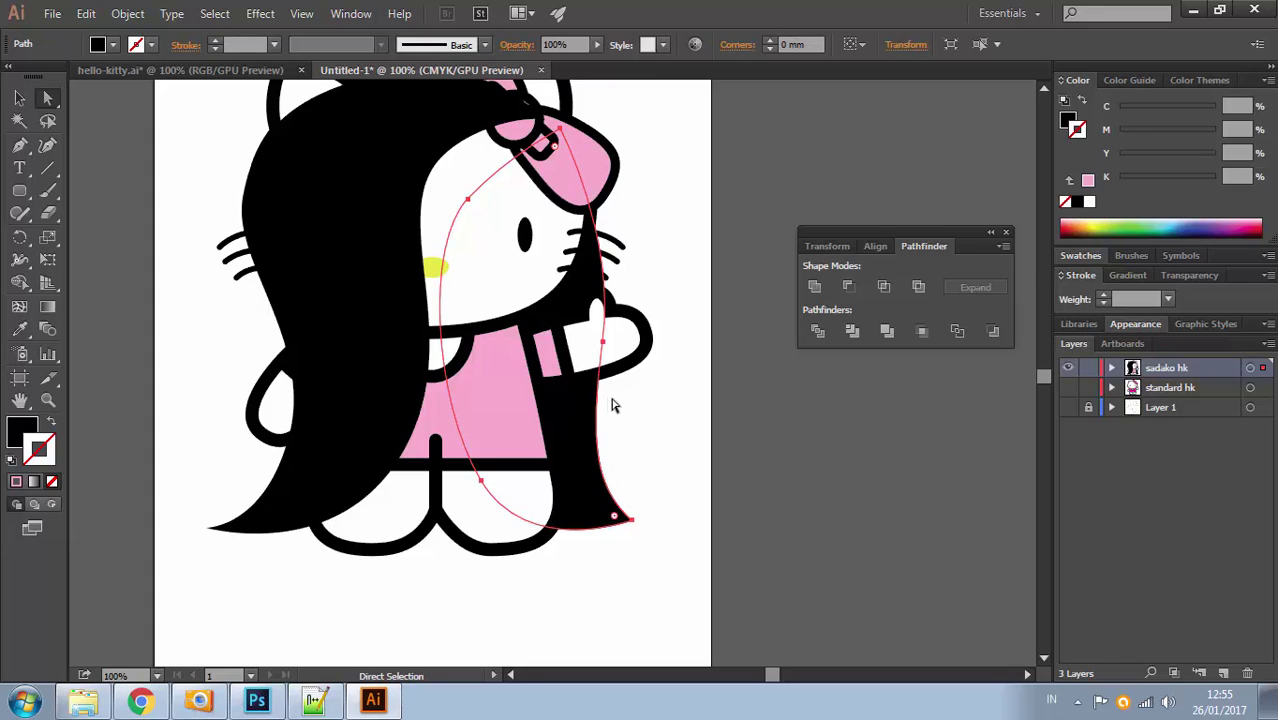
{"action": "key", "text": "ctrl+z"}
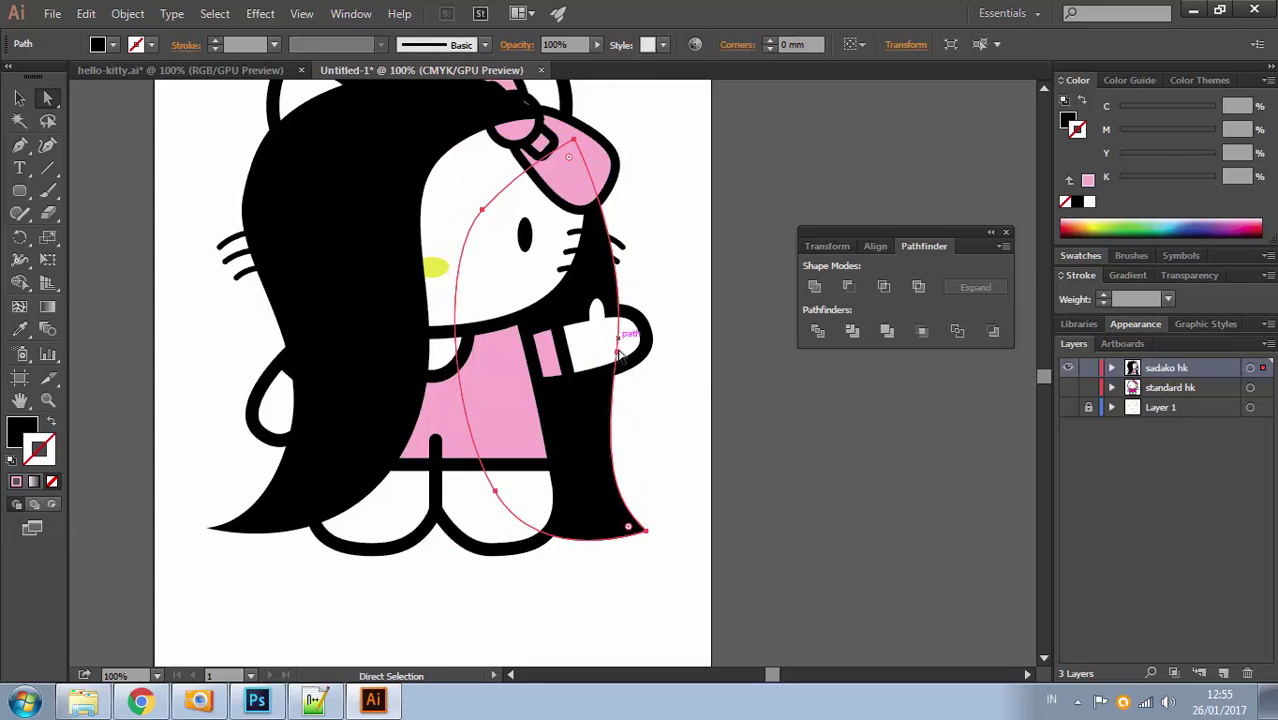
Reshape the back hair's outer edge by steepening its curve, moving the anchor at the hand inward and raising the lower tip slightly
{"action": "left_click_drag", "start_coordinate": [620, 355], "coordinate": [639, 224]}
{"action": "left_click_drag", "start_coordinate": [602, 454], "coordinate": [587, 430]}
{"action": "key", "text": "ctrl+z"}
{"action": "left_click", "coordinate": [617, 352]}
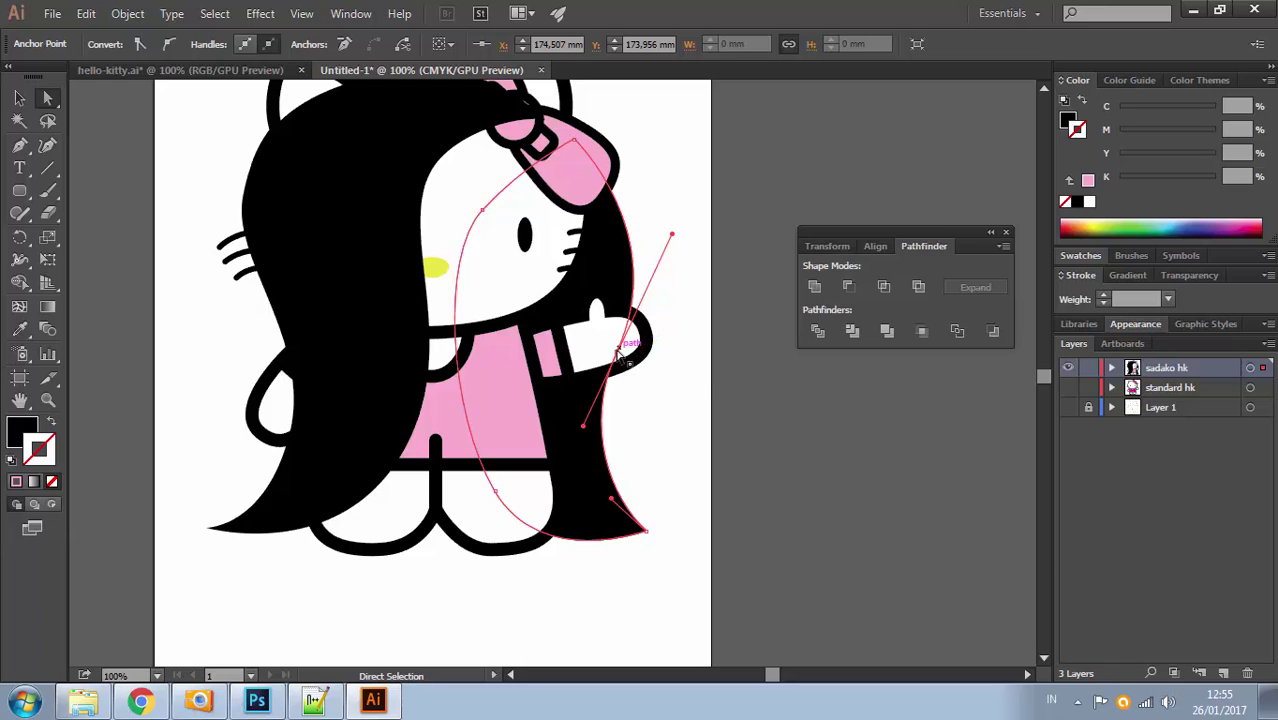
{"action": "left_click_drag", "start_coordinate": [618, 353], "coordinate": [596, 365]}
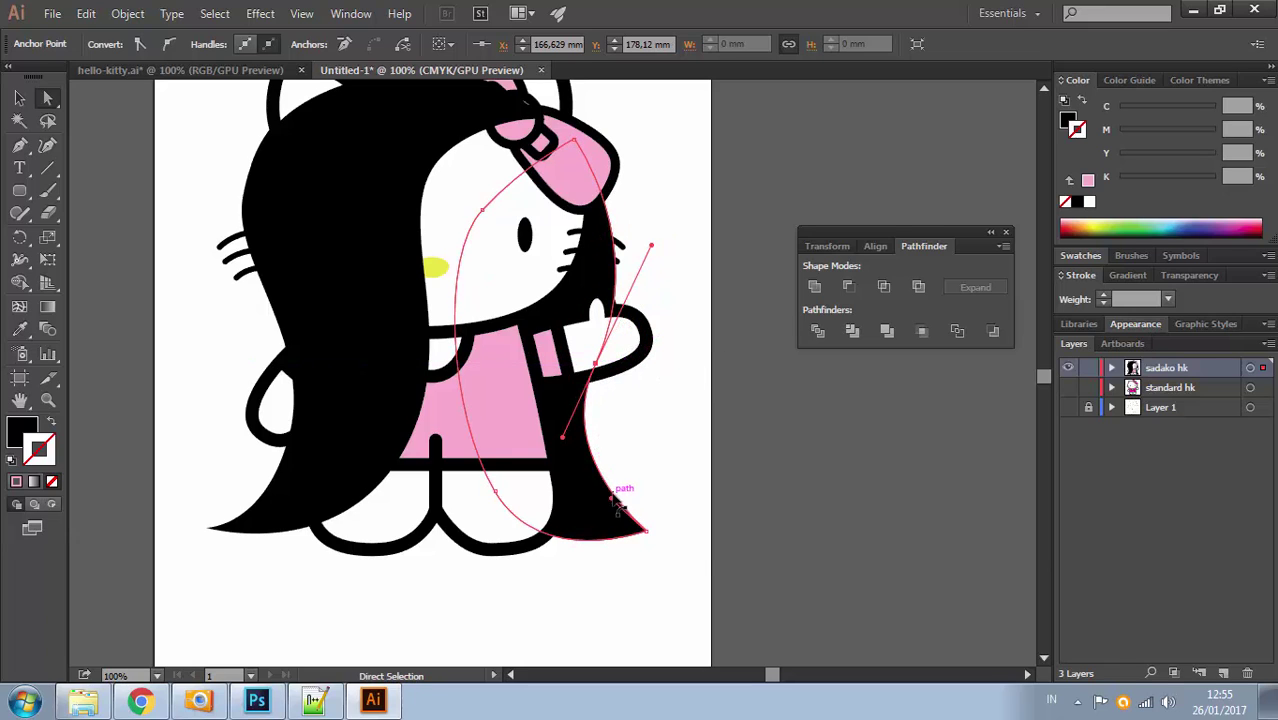
{"action": "mouse_move", "coordinate": [617, 505]}
{"action": "left_mouse_down"}
{"action": "mouse_move", "coordinate": [650, 531]}
{"action": "mouse_move", "coordinate": [660, 508]}
{"action": "mouse_move", "coordinate": [632, 514]}
{"action": "left_mouse_up"}
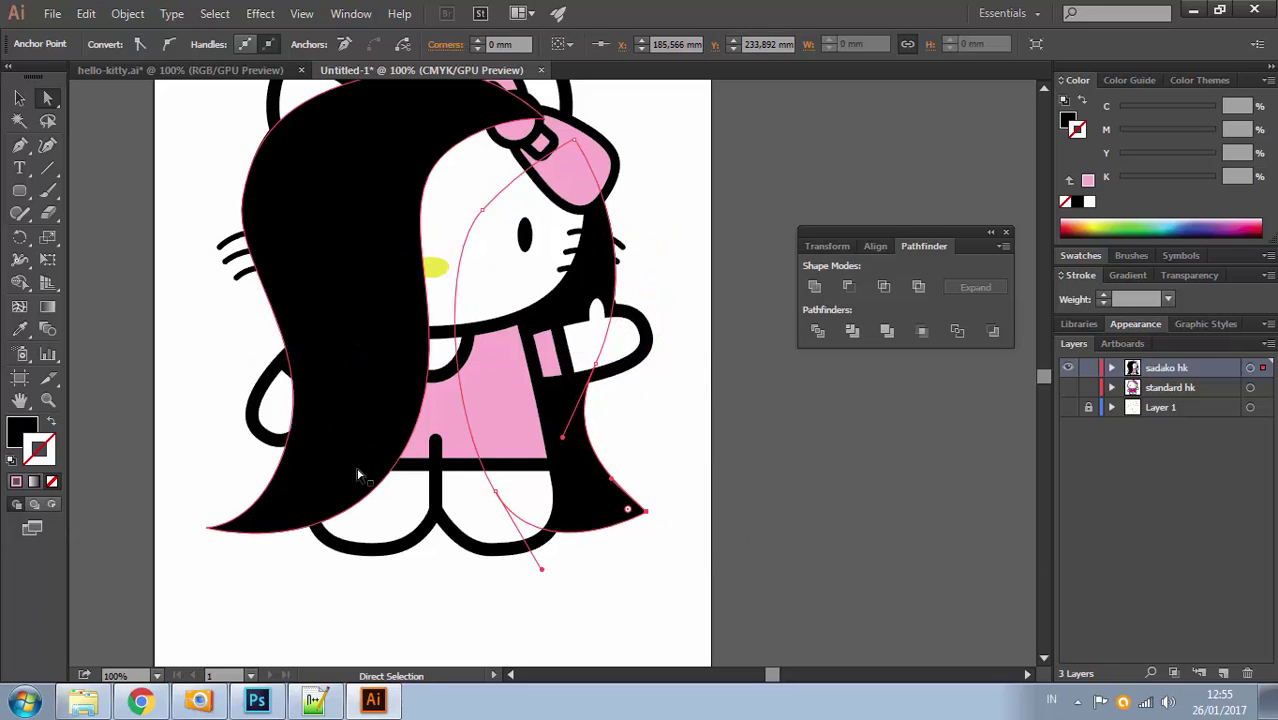
Extend the lower tip of the front hair slightly downward and outward
{"action": "left_click", "coordinate": [339, 511]}
{"action": "left_click_drag", "start_coordinate": [206, 528], "coordinate": [203, 548]}
{"action": "key", "text": "ctrl+z"}
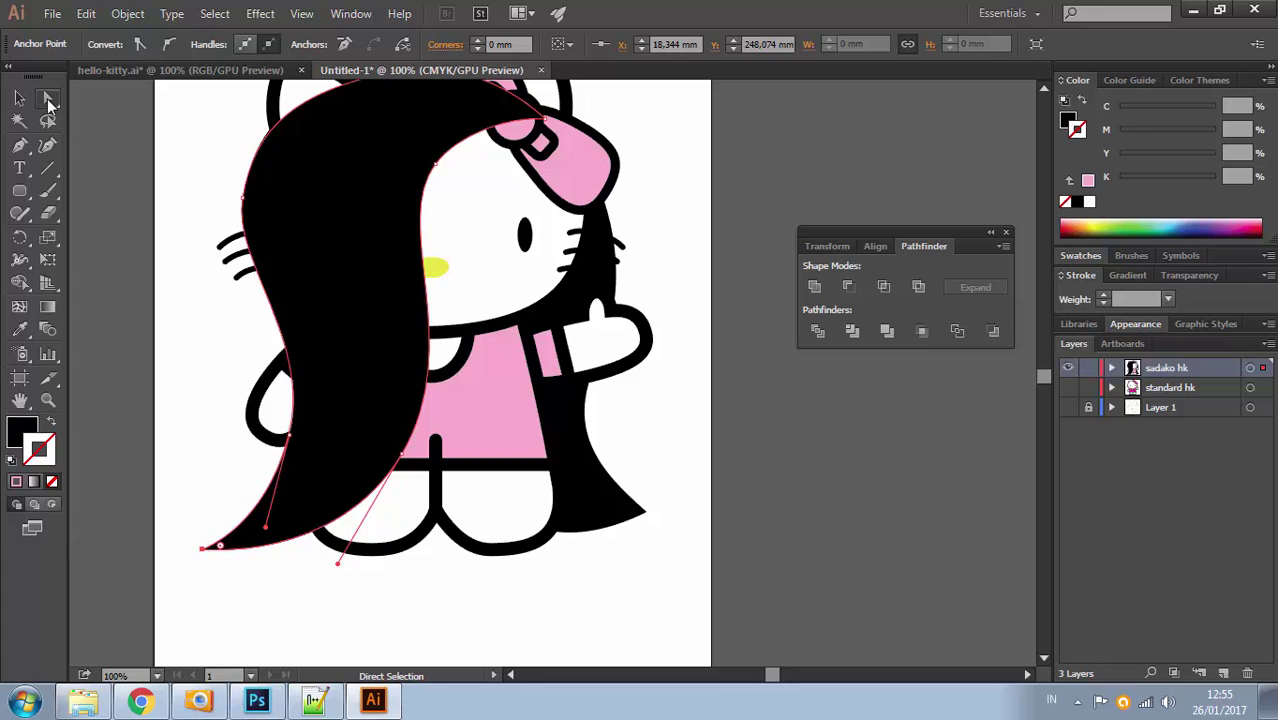
{"action": "left_click", "coordinate": [48, 100]}
Reshape the front hair by moving its lower inner anchor outward, lowering the anchor beside the face slightly and adjusting the outer curve
{"action": "mouse_move", "coordinate": [402, 456]}
{"action": "left_mouse_down"}
{"action": "mouse_move", "coordinate": [411, 470]}
{"action": "mouse_move", "coordinate": [413, 450]}
{"action": "left_mouse_up"}
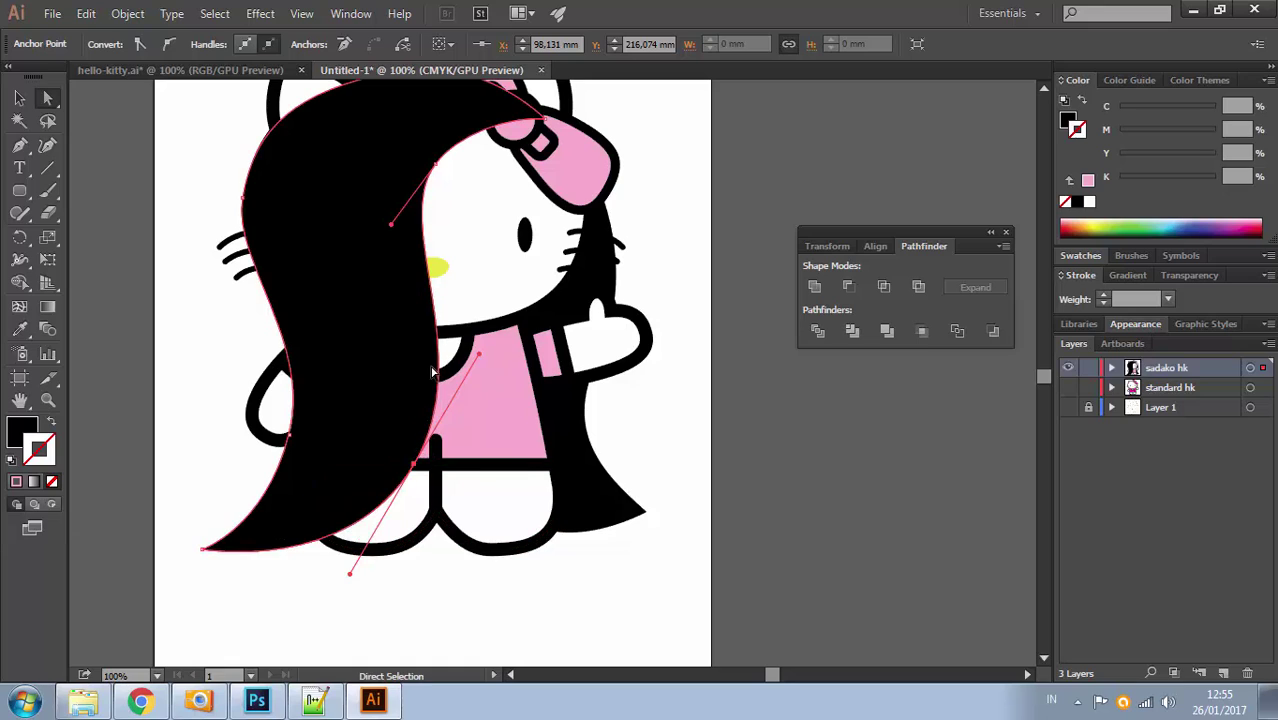
{"action": "left_click", "coordinate": [437, 167]}
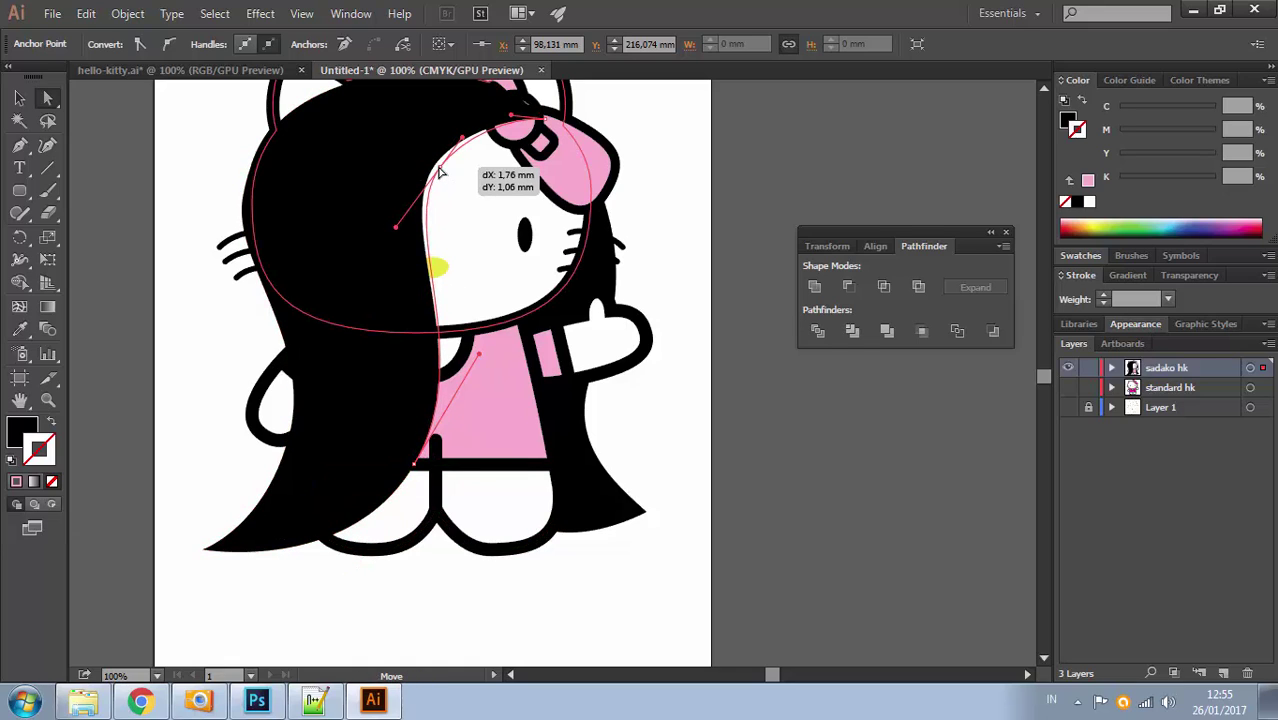
{"action": "left_click_drag", "start_coordinate": [437, 170], "coordinate": [424, 186]}
{"action": "left_click", "coordinate": [243, 197]}
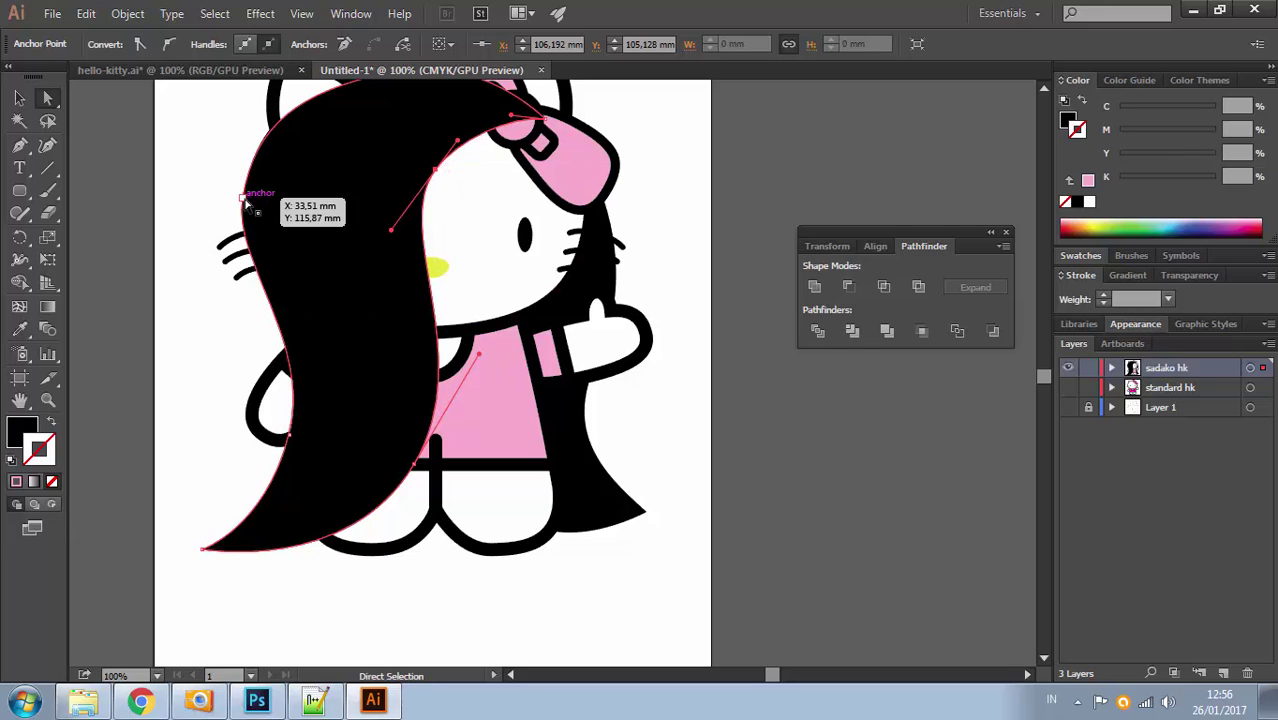
{"action": "left_click_drag", "start_coordinate": [256, 127], "coordinate": [236, 118]}
{"action": "left_click", "coordinate": [22, 101]}
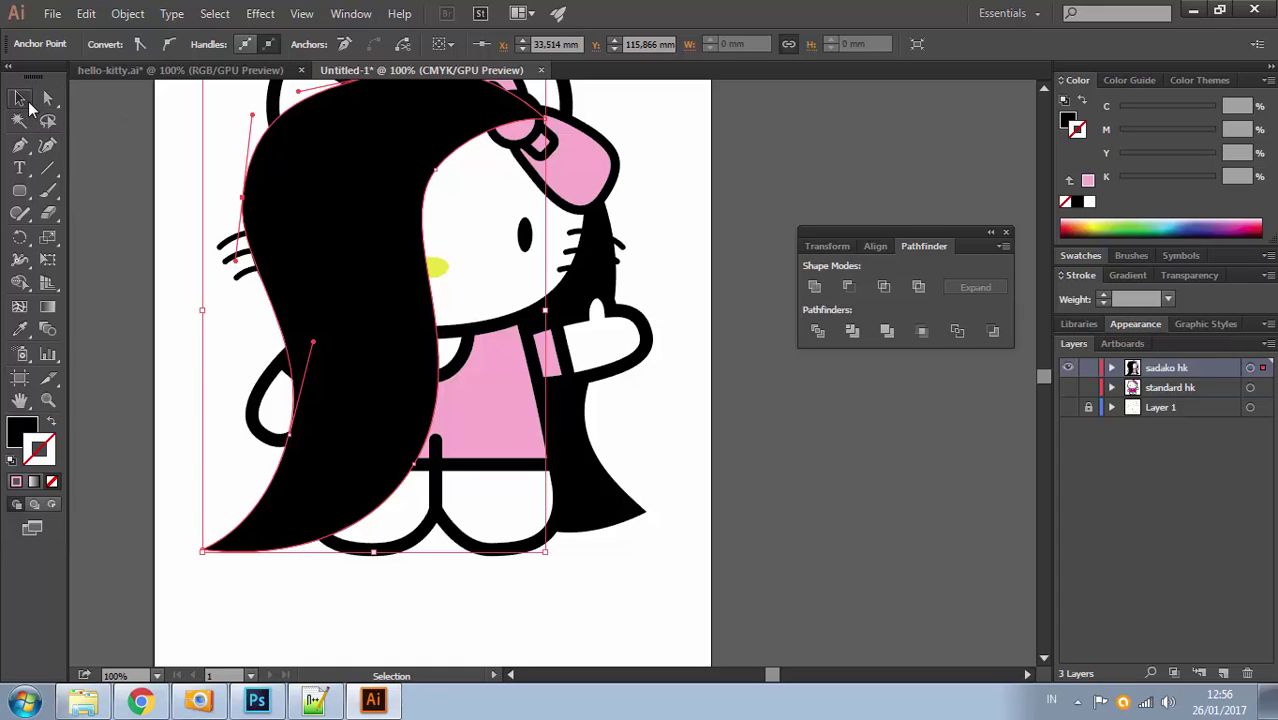
{"action": "left_click", "coordinate": [153, 133]}
{"action": "mouse_move", "coordinate": [328, 303]}
{"action": "left_mouse_down"}
{"action": "mouse_move", "coordinate": [351, 374]}
{"action": "mouse_move", "coordinate": [320, 304]}
{"action": "left_mouse_up"}
{"action": "left_click", "coordinate": [380, 344]}
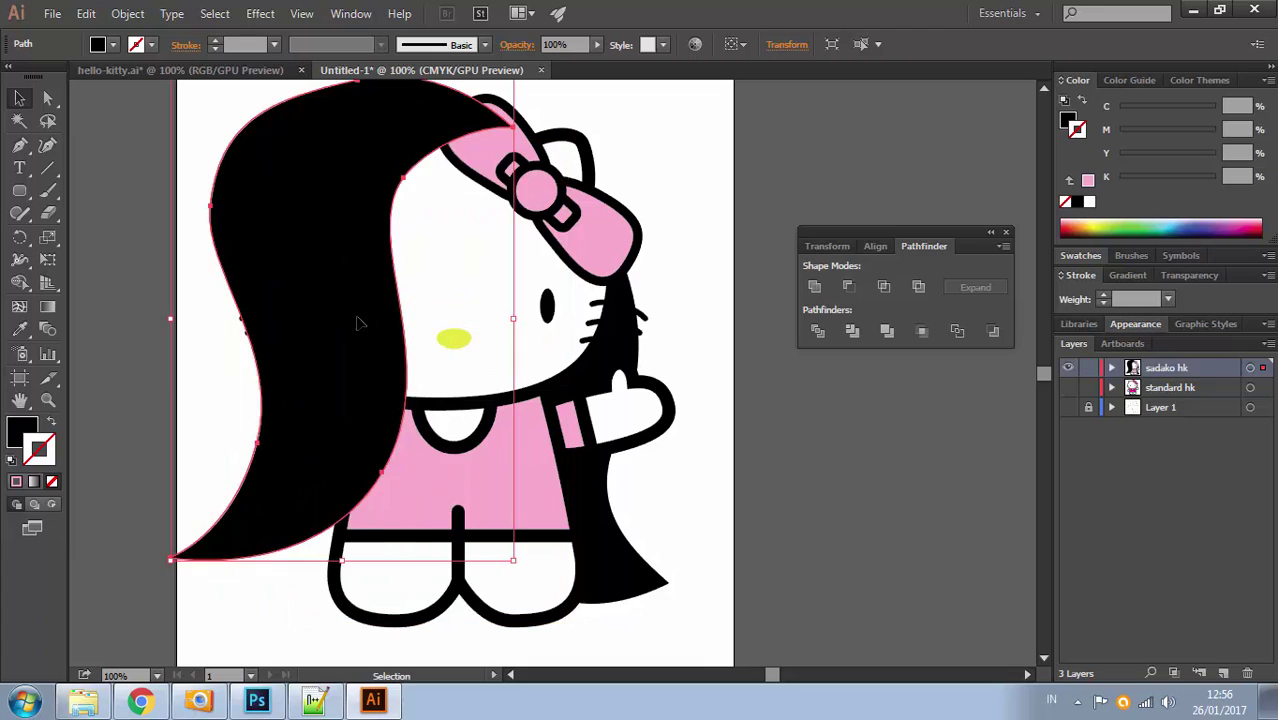
{"action": "key", "text": "ctrl+z"}
Raise the front hair's top anchor slightly to cover the head outline between the ear and the bow, and deselect the shape
{"action": "key", "text": "a"}
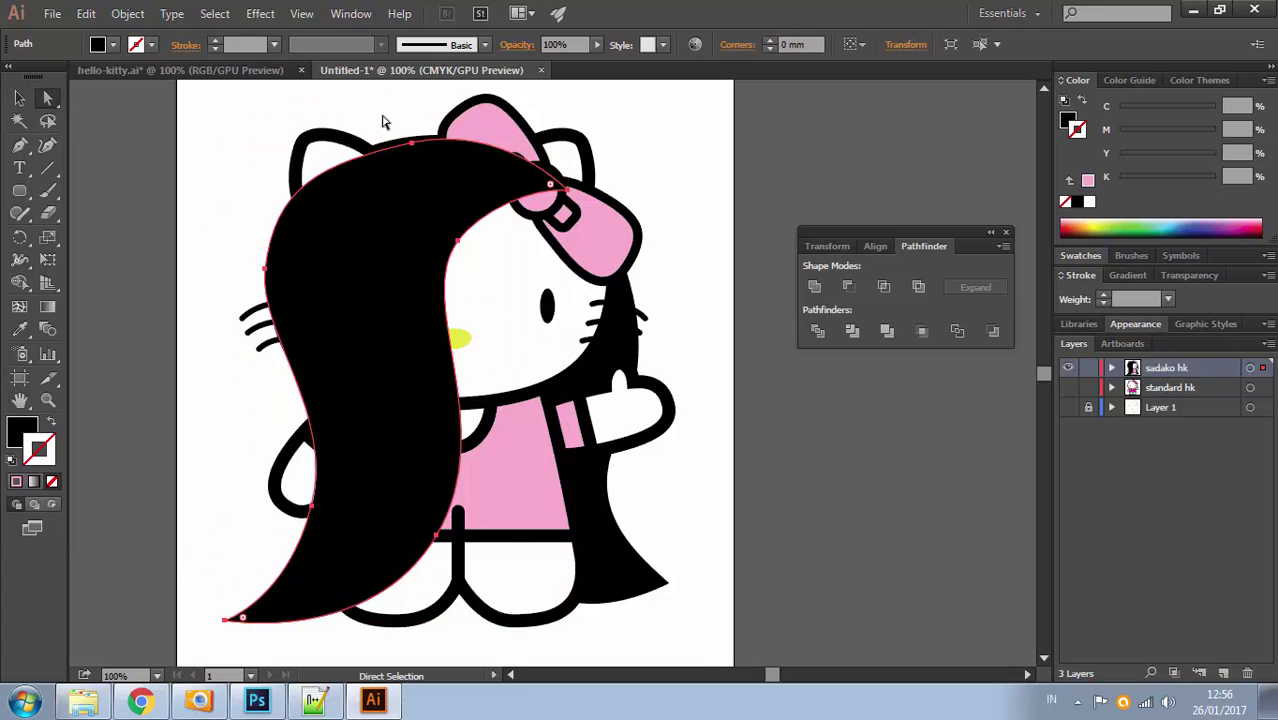
{"action": "left_click", "coordinate": [412, 148]}
{"action": "left_click_drag", "start_coordinate": [412, 148], "coordinate": [410, 134]}
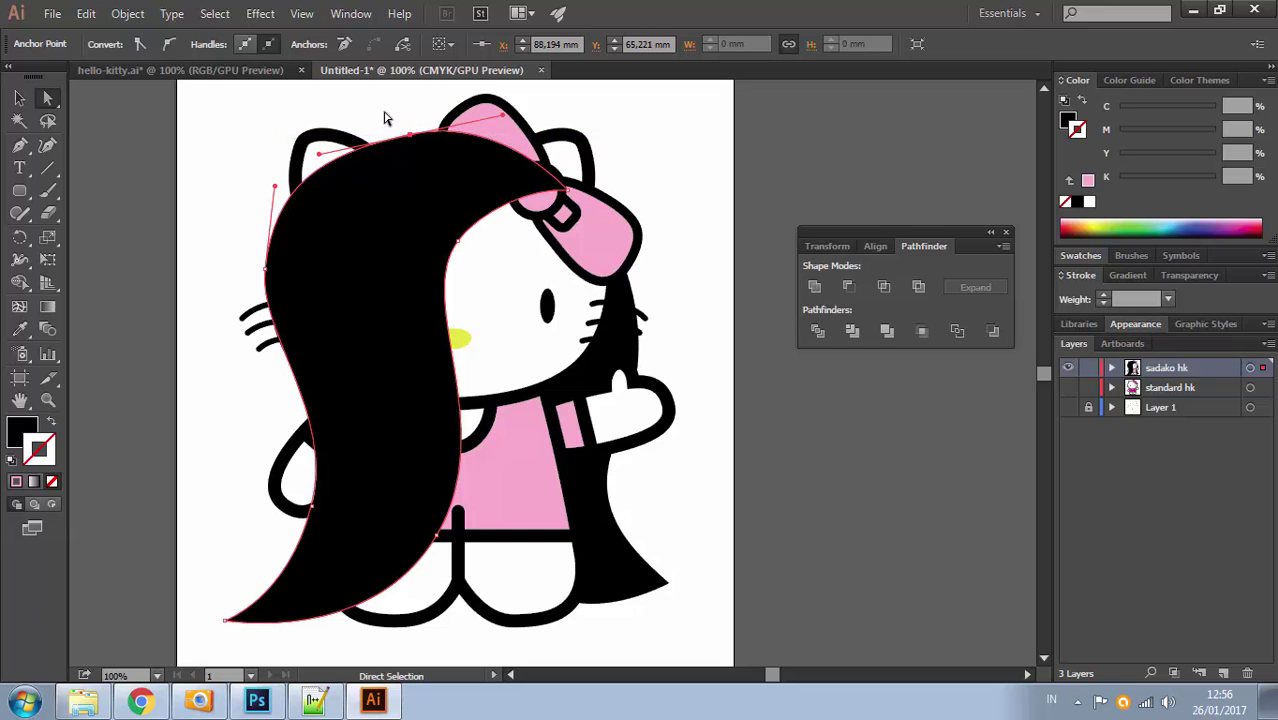
{"action": "left_click", "coordinate": [385, 118]}
Bring the pink bow group to the front, above the front hair, and deselect it
{"action": "left_click", "coordinate": [19, 98]}
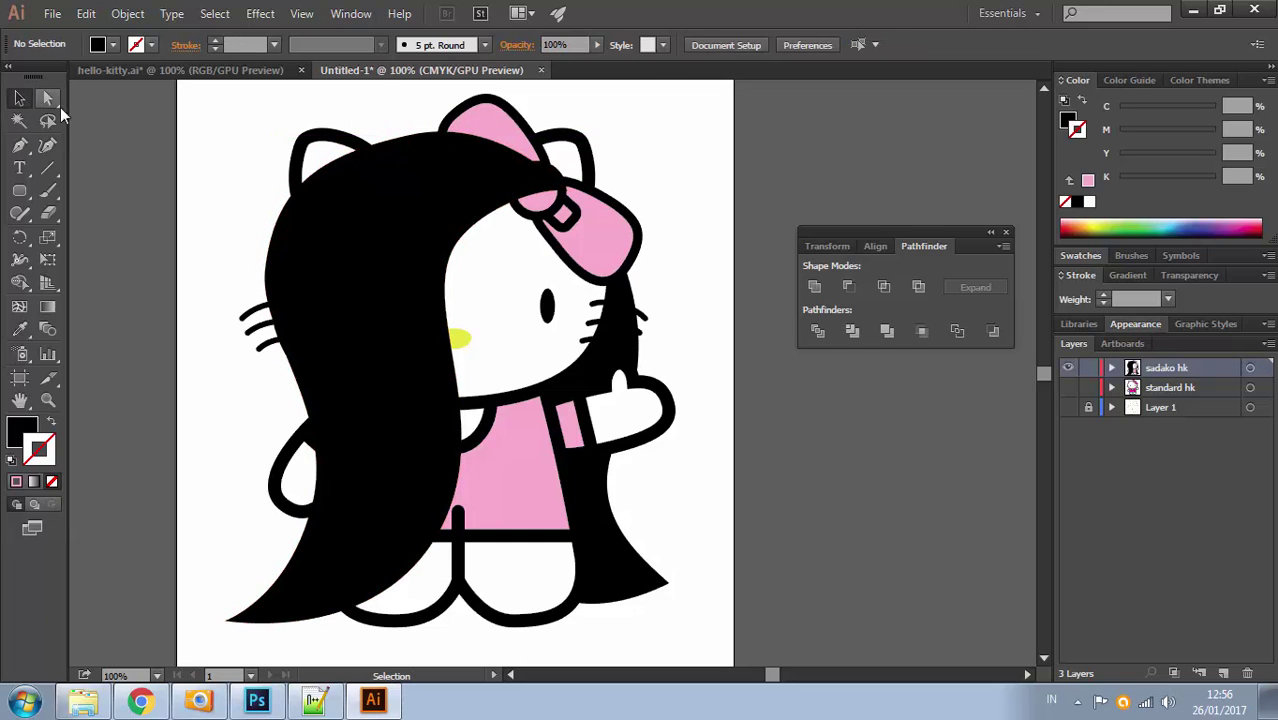
{"action": "left_click", "coordinate": [484, 177]}
{"action": "left_click", "coordinate": [622, 238]}
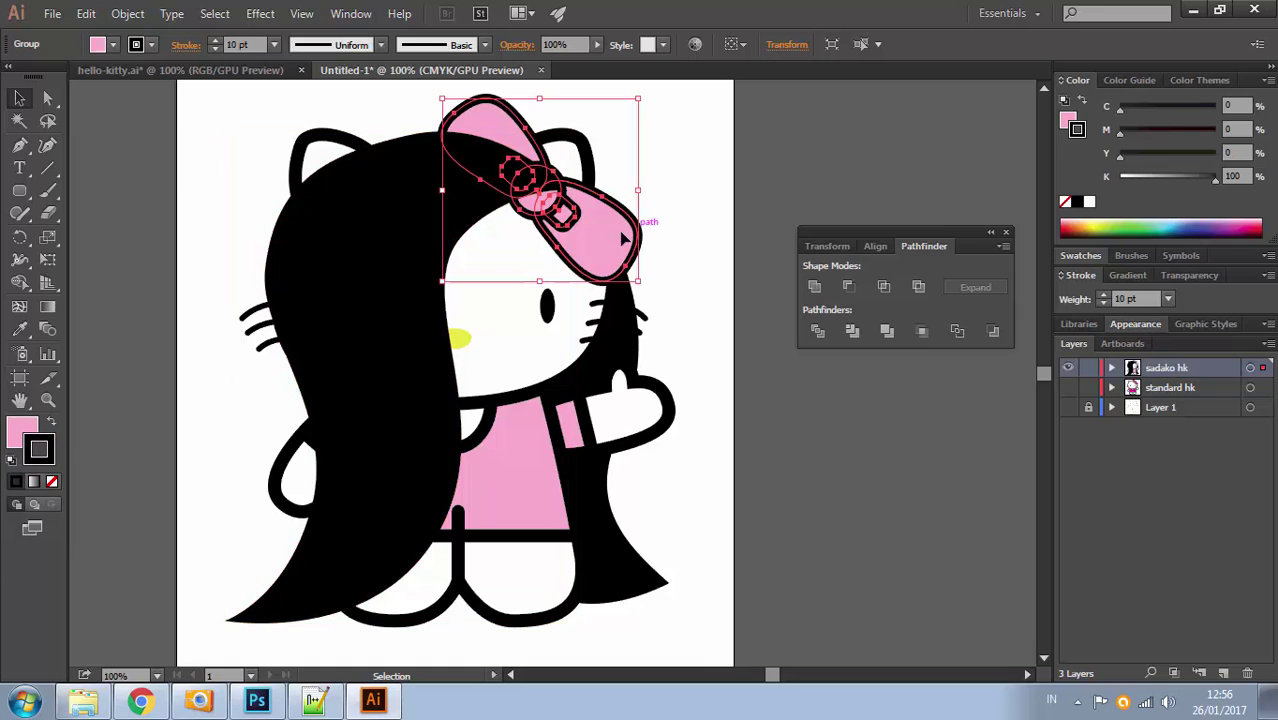
{"action": "right_click", "coordinate": [604, 217]}
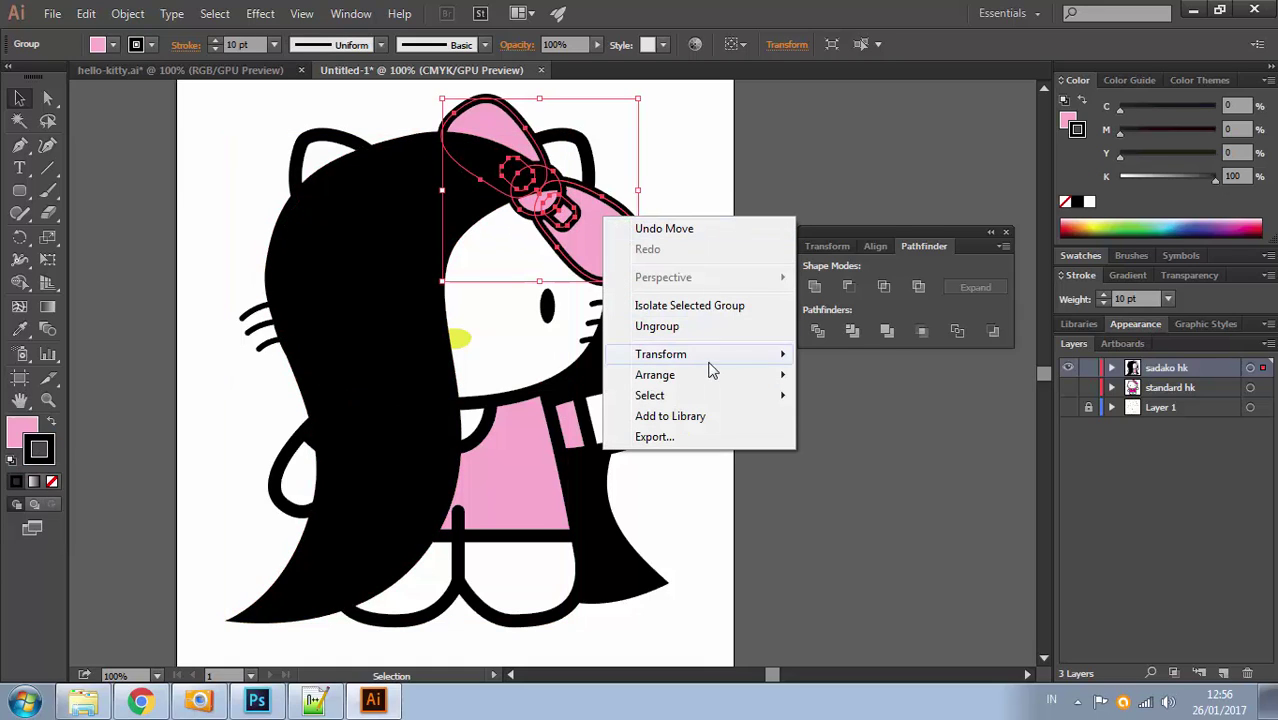
{"action": "mouse_move", "coordinate": [693, 374]}
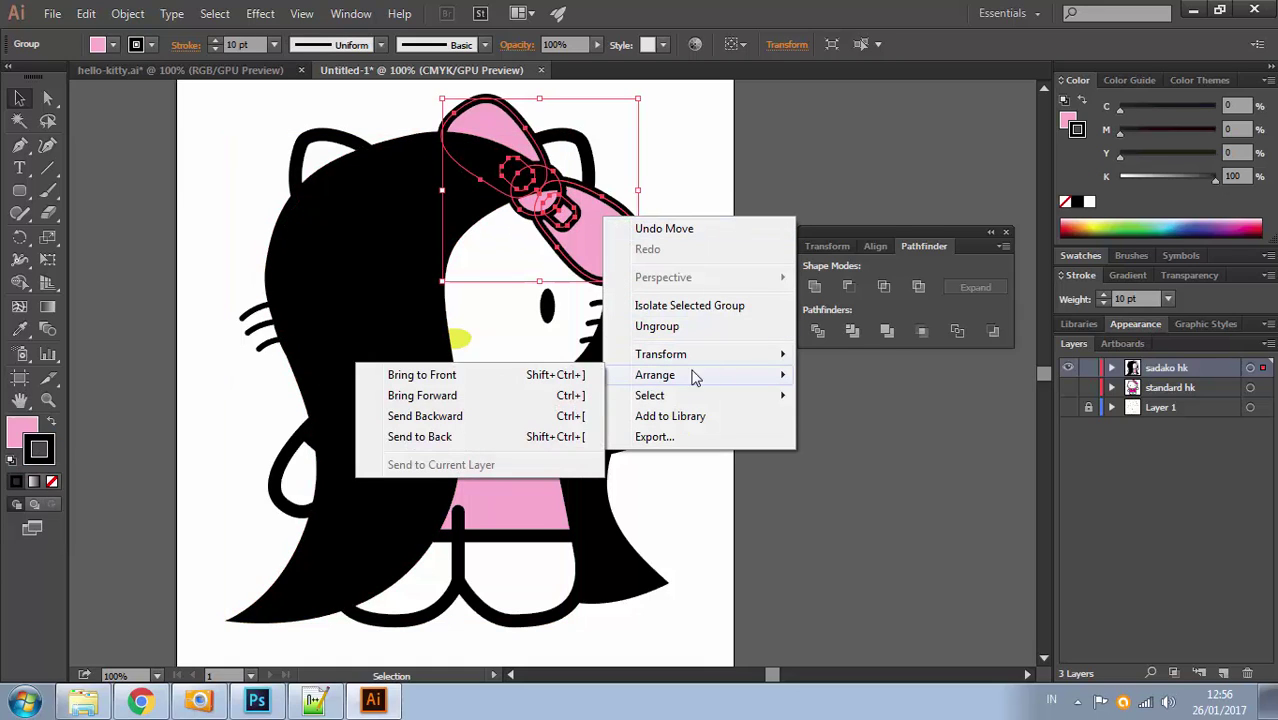
{"action": "left_click", "coordinate": [479, 377]}
{"action": "left_click", "coordinate": [697, 283]}
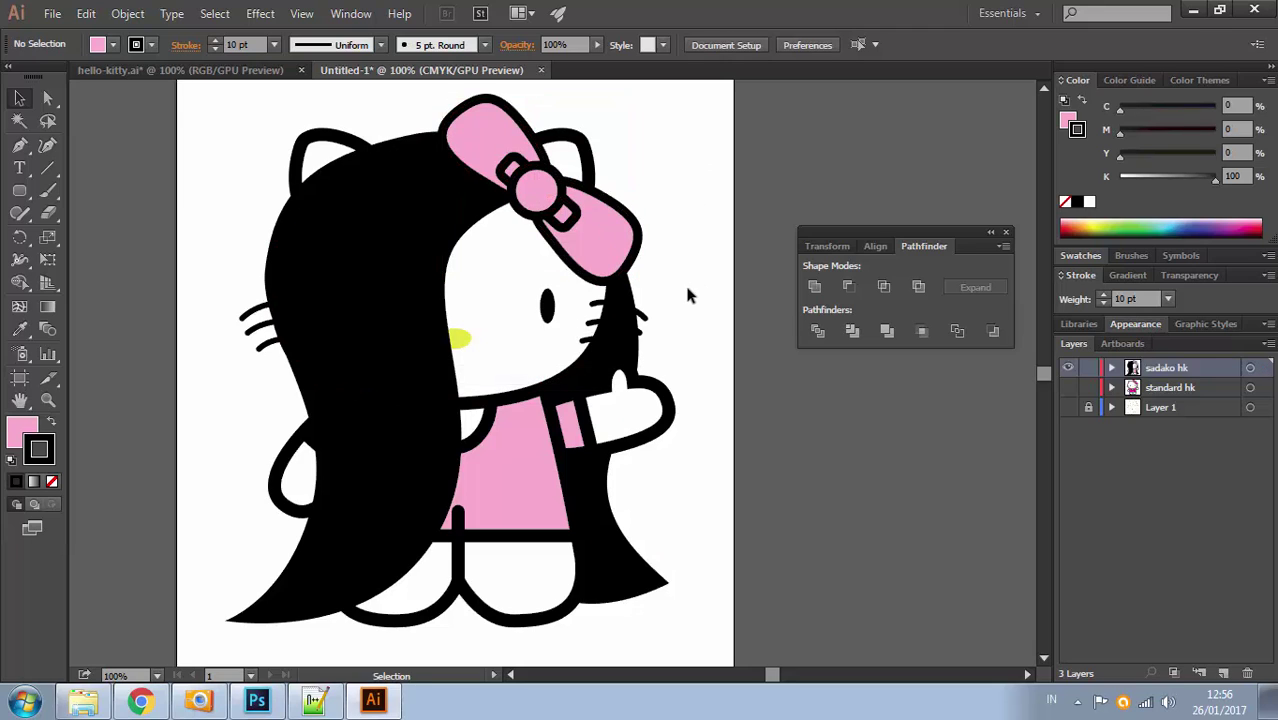
Compare the sadako hk artwork, the standard hk artwork and the Layer 1 sketch by showing each layer on its own
{"action": "left_click", "coordinate": [673, 294], "text": "ctrl+alt"}
{"action": "left_click", "coordinate": [584, 342], "text": "ctrl+alt"}
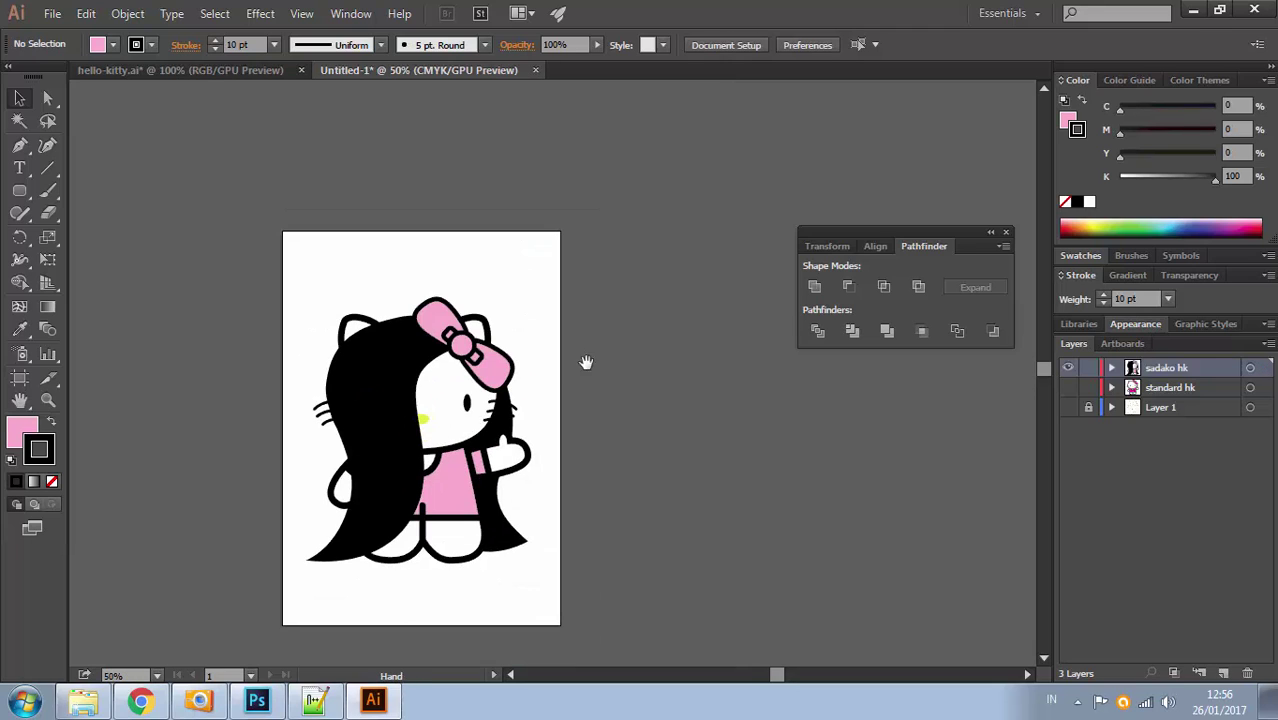
{"action": "left_click_drag", "start_coordinate": [546, 395], "coordinate": [564, 294]}
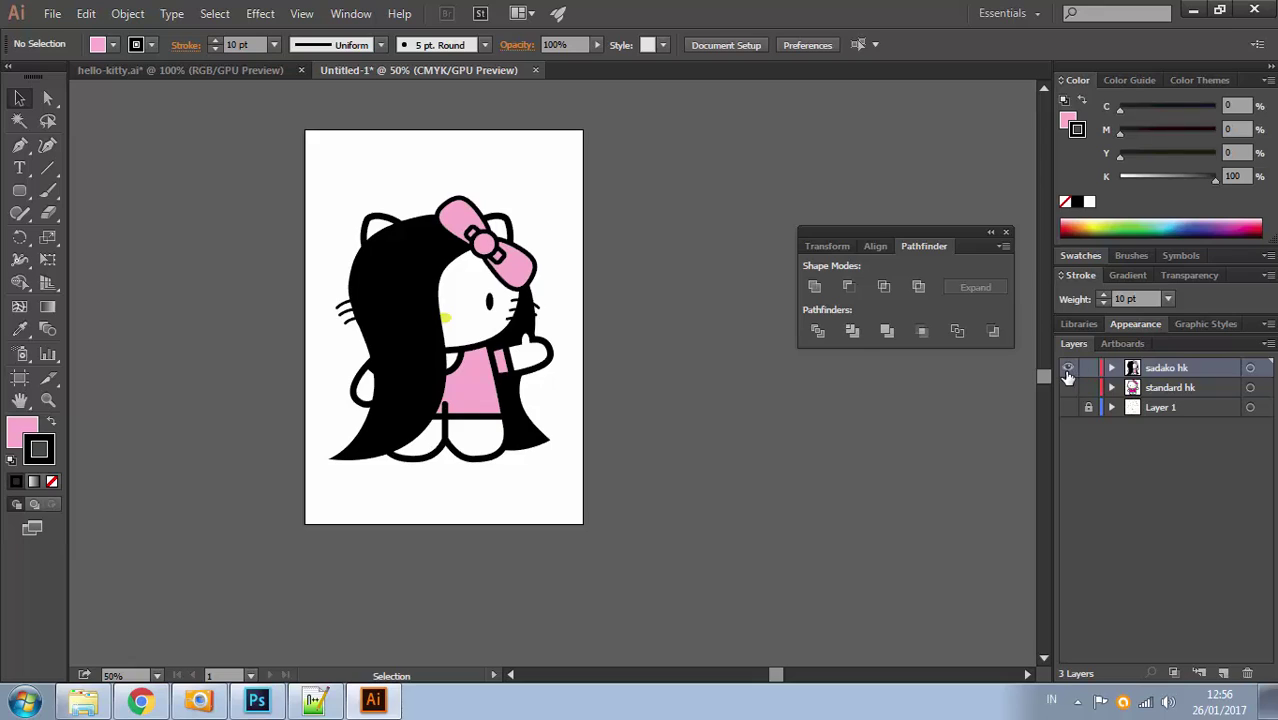
{"action": "left_click", "coordinate": [1070, 370]}
{"action": "left_click", "coordinate": [1070, 369]}
{"action": "left_click", "coordinate": [1070, 369]}
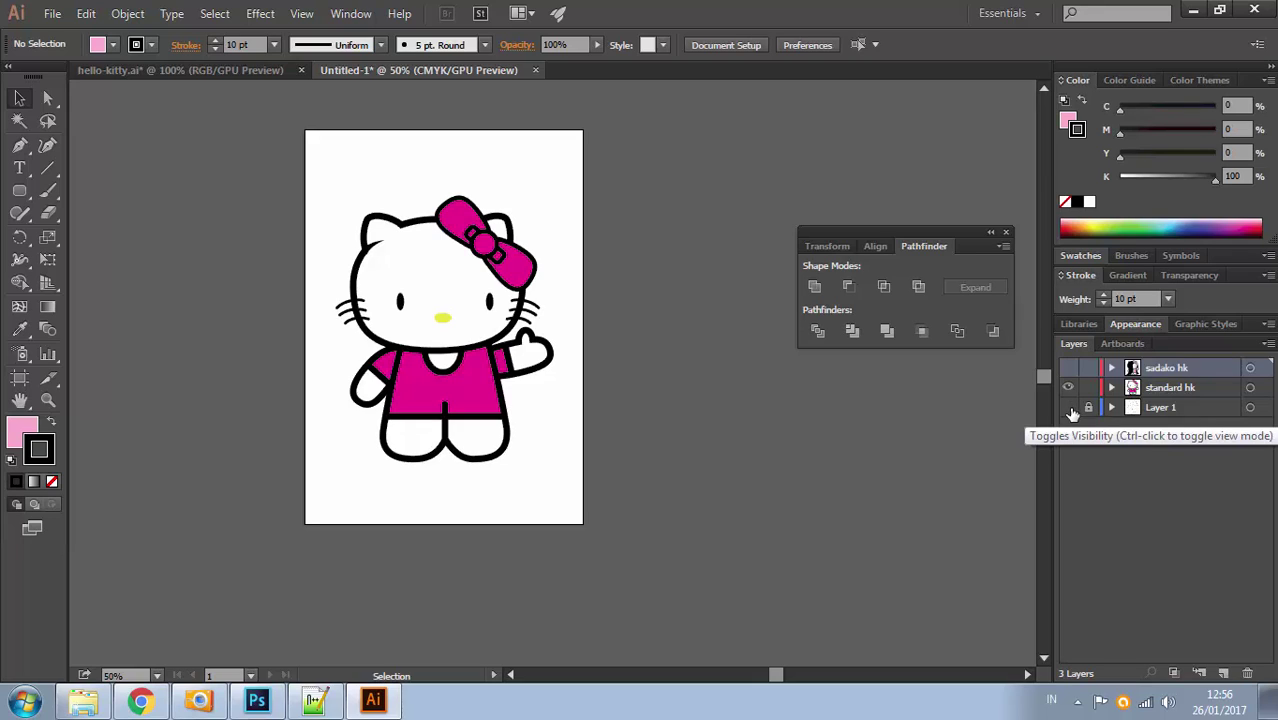
{"action": "left_click", "coordinate": [1068, 407]}
{"action": "left_click", "coordinate": [1068, 387]}
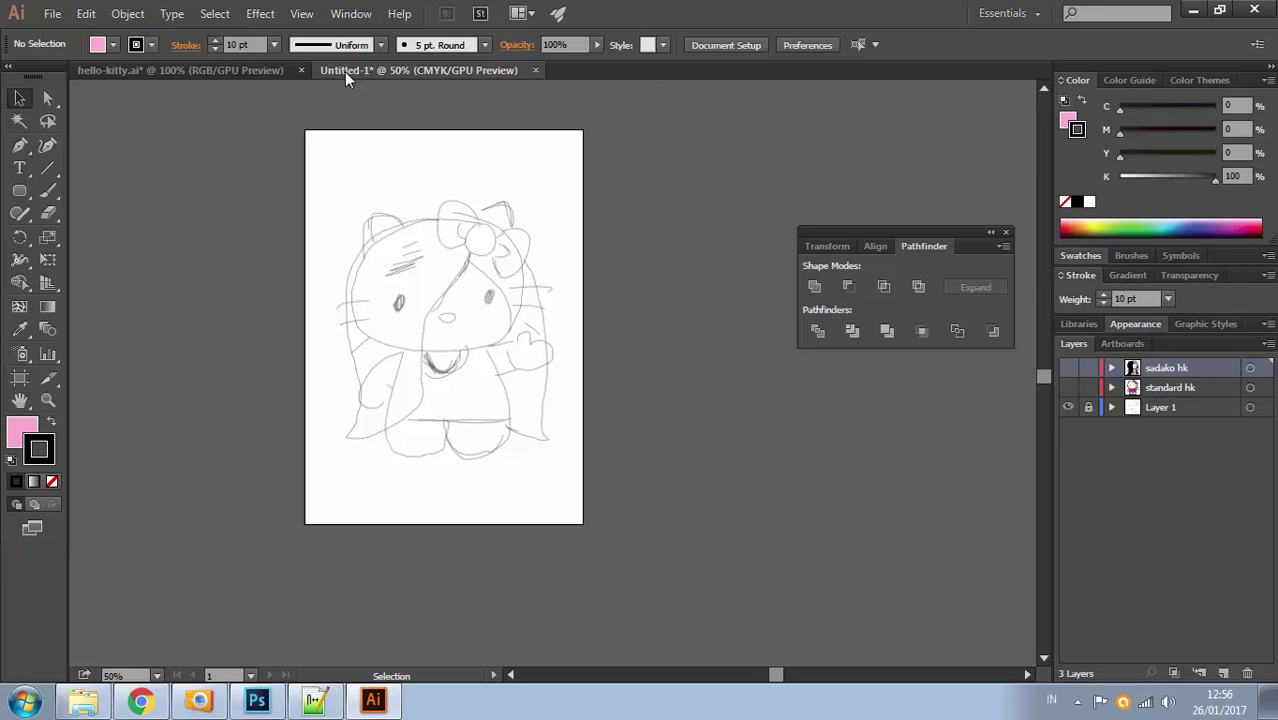
Switch to the hello-kitty.ai document and view the sketch and both finished versions side by side in full-screen mode at 150%, without panels
{"action": "left_click", "coordinate": [269, 73]}
{"action": "left_click_drag", "start_coordinate": [423, 215], "coordinate": [578, 218]}
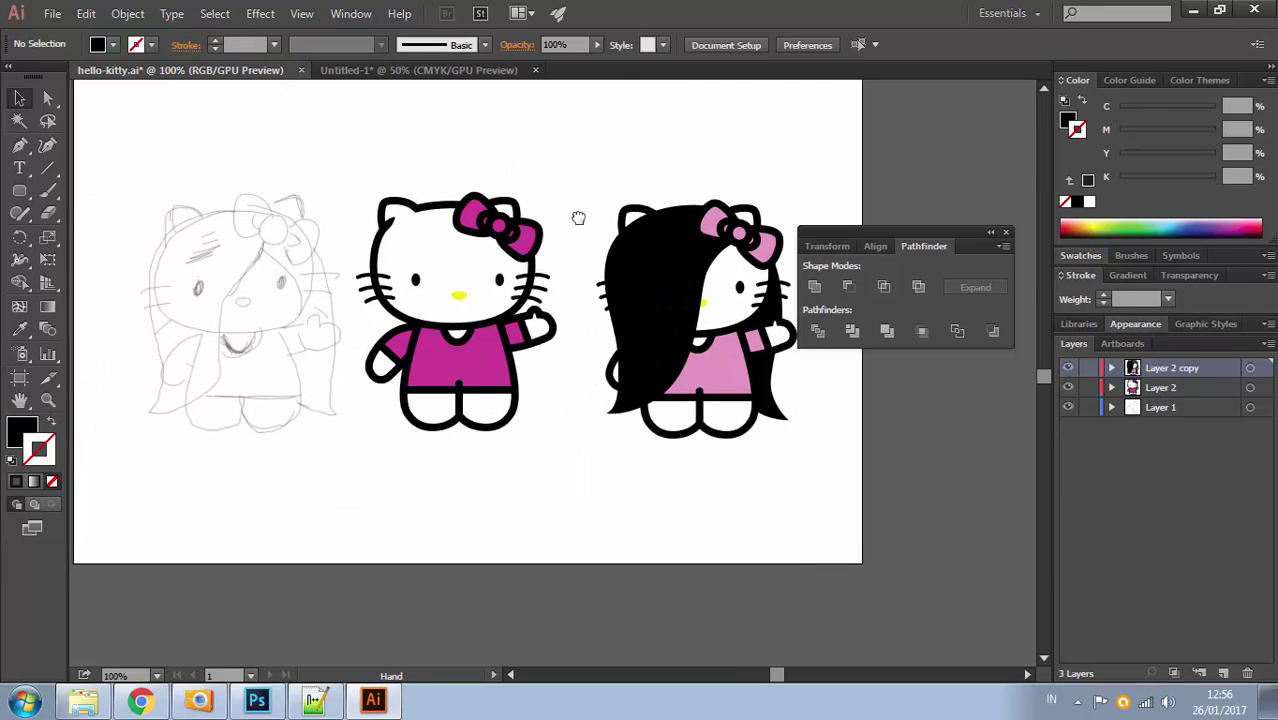
{"action": "key", "text": "Tab"}
{"action": "left_click", "coordinate": [645, 280]}
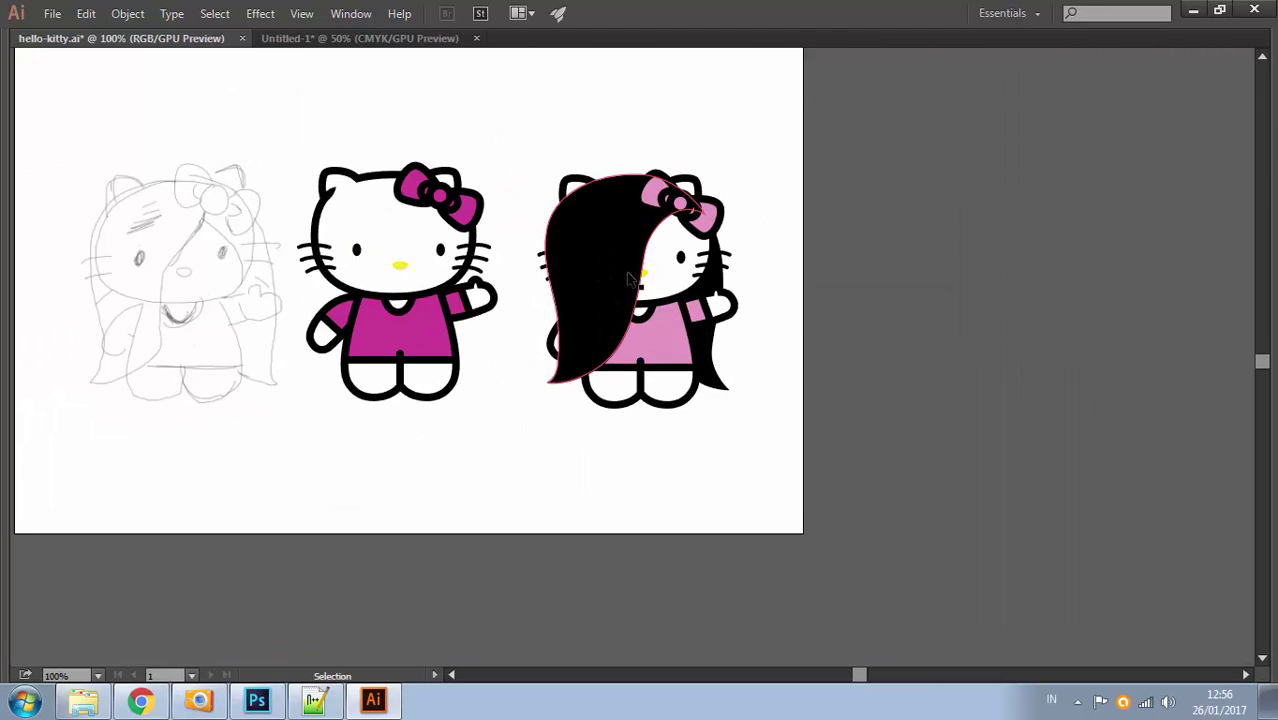
{"action": "key", "text": "f"}
{"action": "left_click_drag", "start_coordinate": [516, 280], "coordinate": [699, 291]}
{"action": "left_click", "coordinate": [697, 303], "text": "ctrl"}
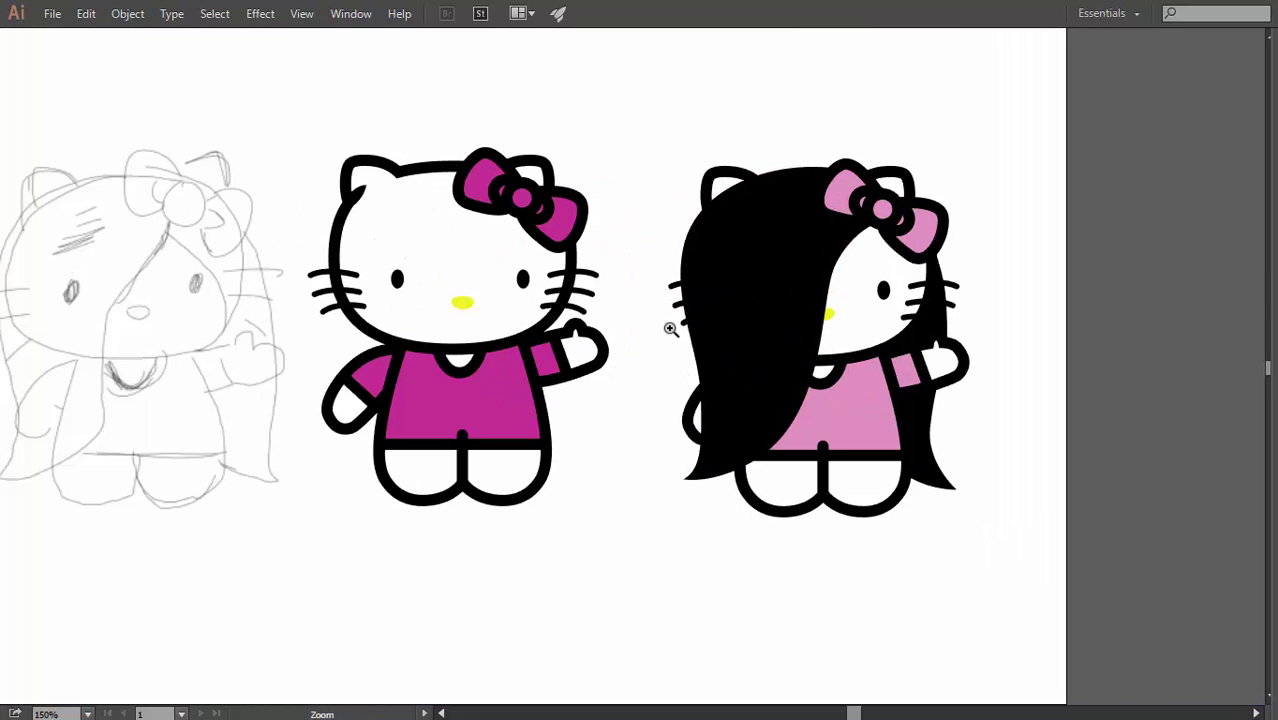
{"action": "left_click_drag", "start_coordinate": [614, 364], "coordinate": [777, 379]}
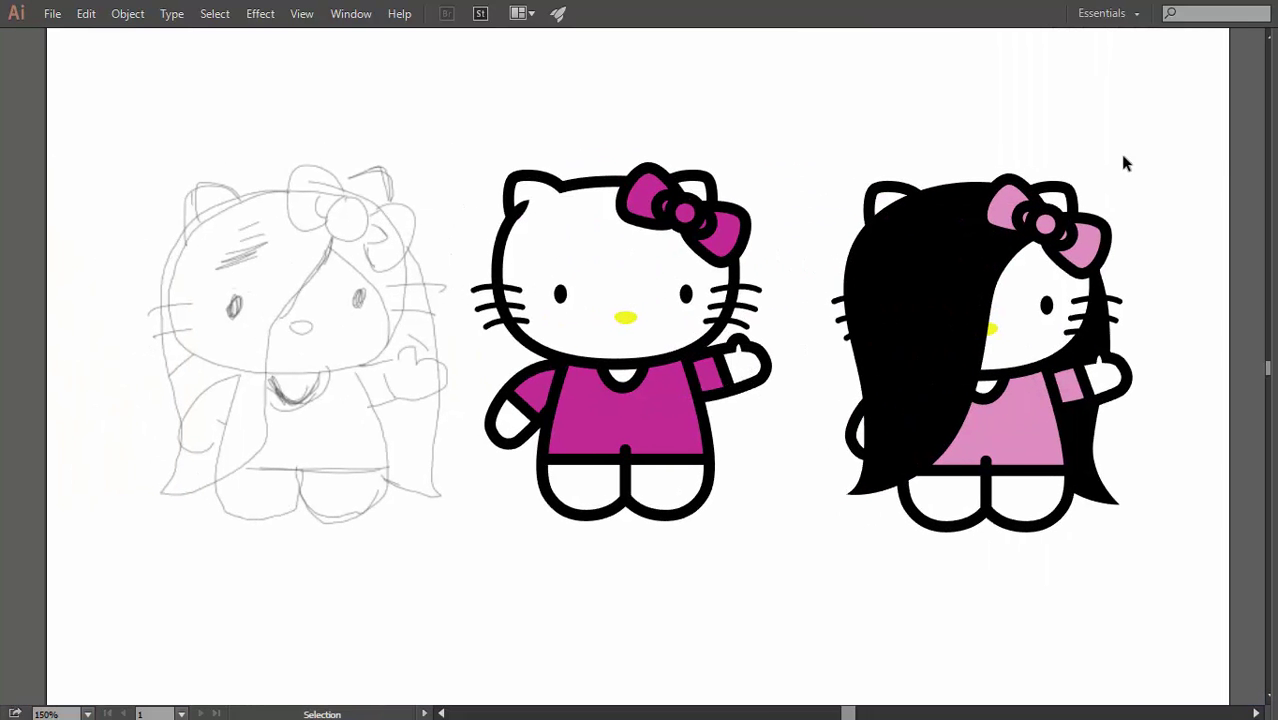